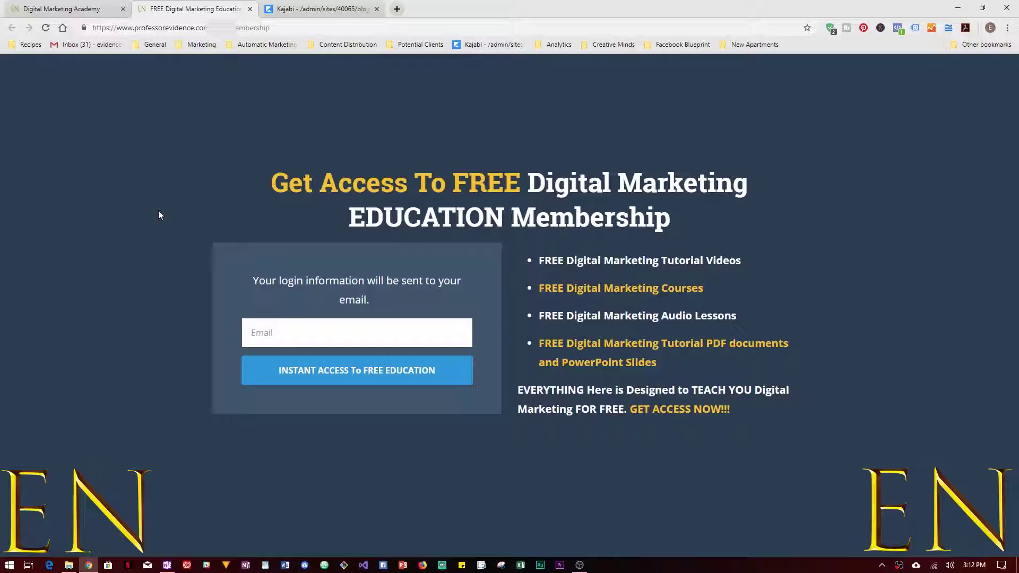
Switch to the Kajabi admin, create a new blog post, and look over its empty form.
left_click(301, 6)
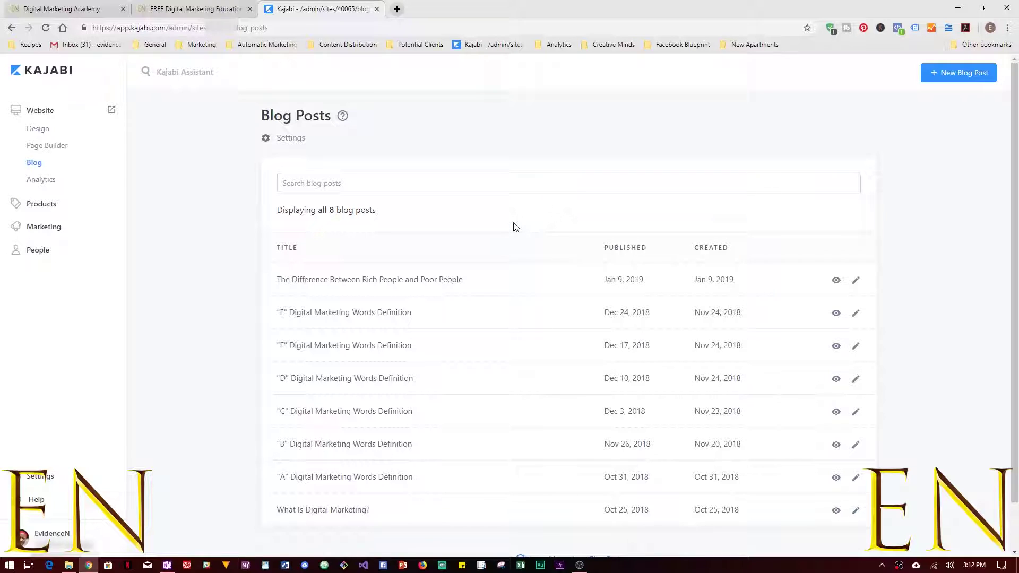
left_click(955, 87)
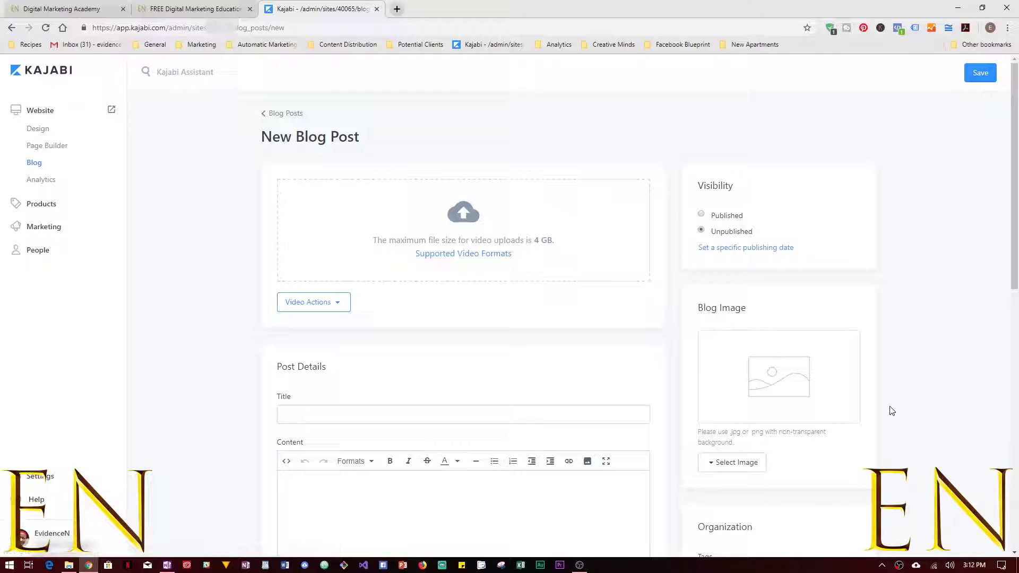
scroll(891, 411, "down", 10)
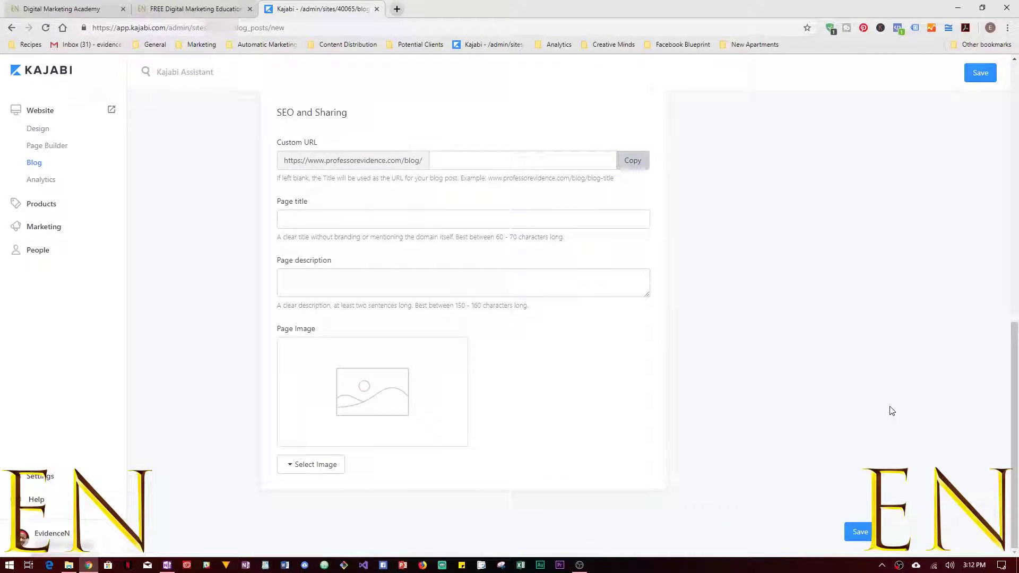
scroll(891, 411, "up", 10)
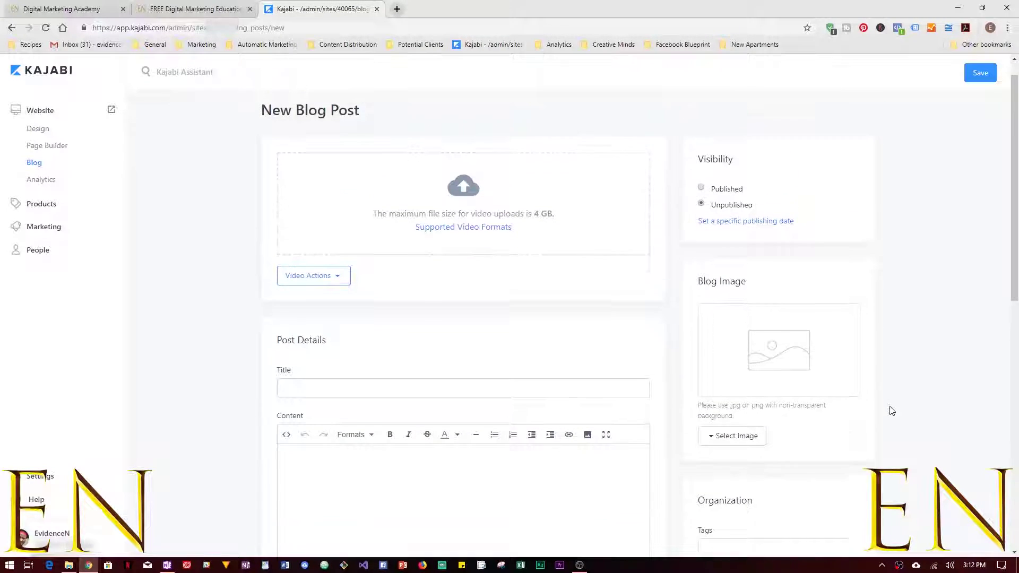
scroll(891, 411, "up", 1)
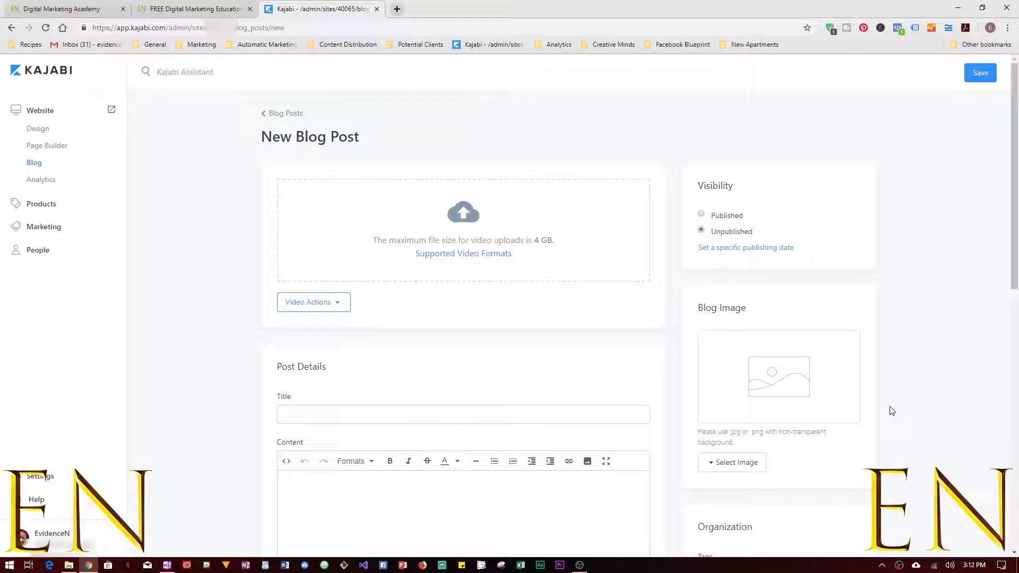
Title the post "Rich Vs Poor: Difference in Mindset" and place the cursor in its content area.
scroll(892, 410, "down", 3)
left_click(617, 307)
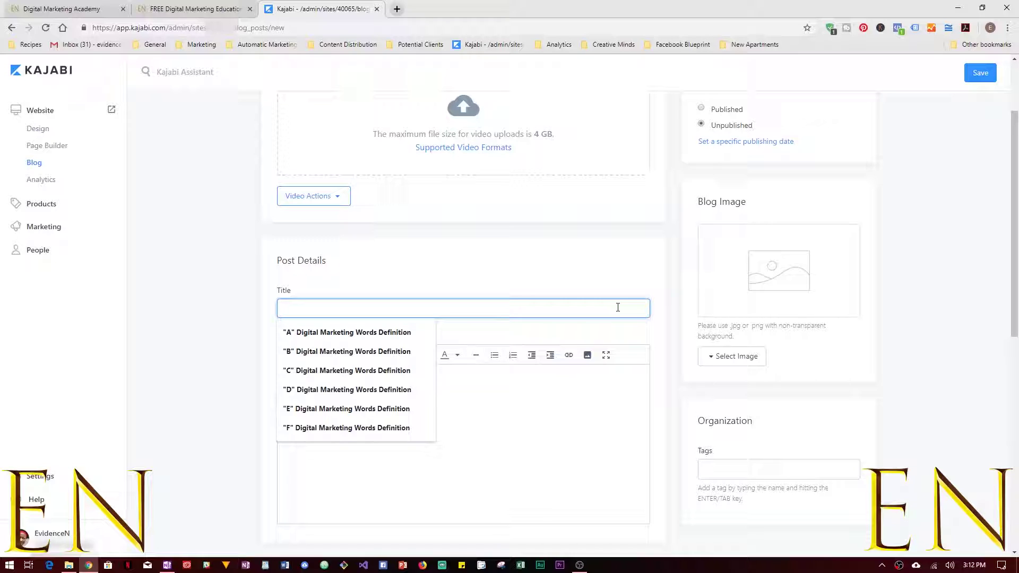
type("Rich")
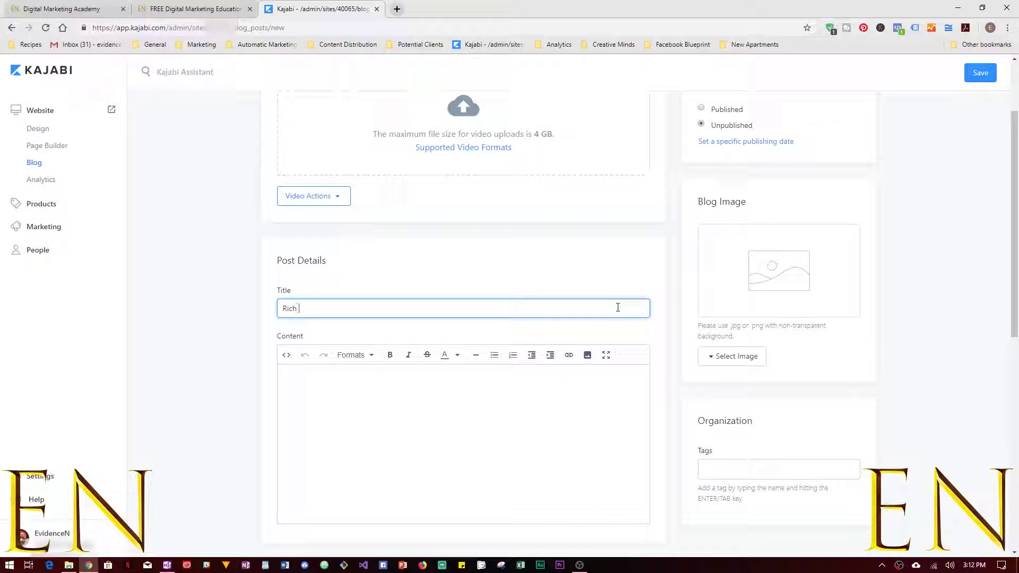
type(" Vs Poor: Difference in Me")
scroll(1017, 355, "down", 2)
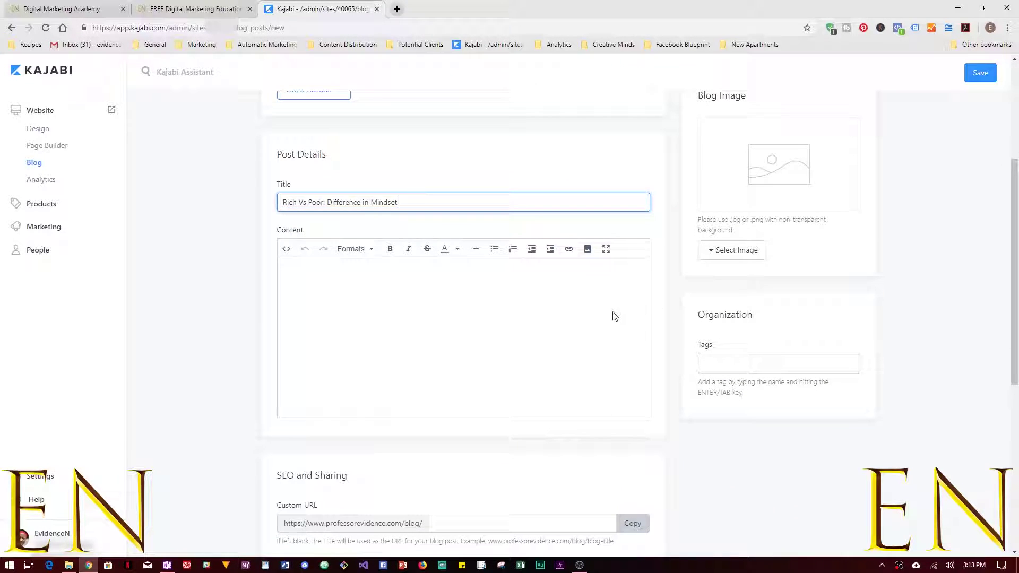
left_click(540, 303)
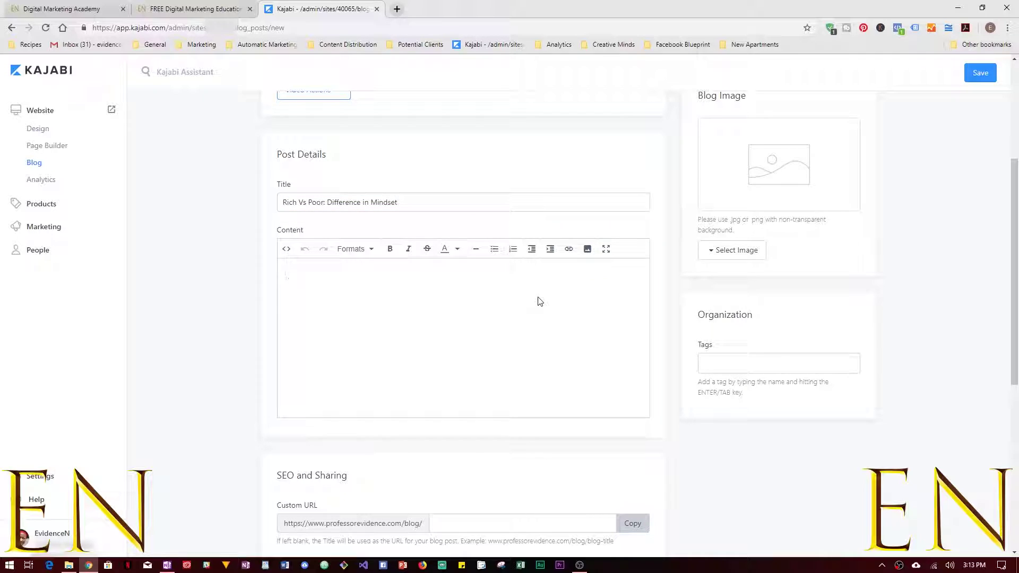
type("dfad adkhfakj")
key("BackSpace")
key("BackSpace")
key("BackSpace")
key("BackSpace")
key("BackSpace")
key("BackSpace")
key("BackSpace")
key("BackSpace")
key("BackSpace")
key("BackSpace")
key("BackSpace")
Copy the entire body of the "Rich Vs Poor" note in OneNote and paste it into the blog post's content.
left_click(167, 565)
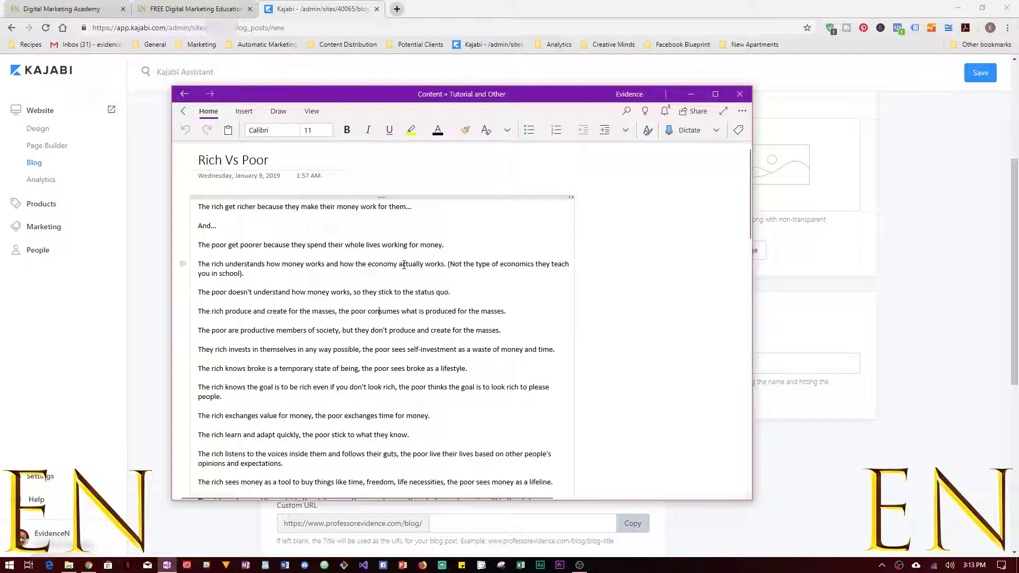
scroll(401, 381, "down", 10)
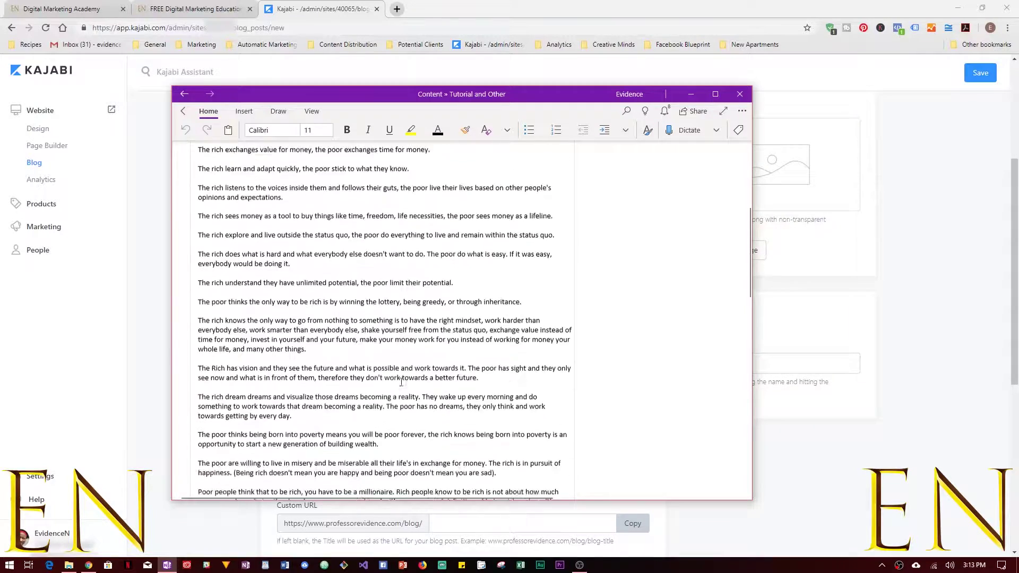
scroll(401, 381, "up", 10)
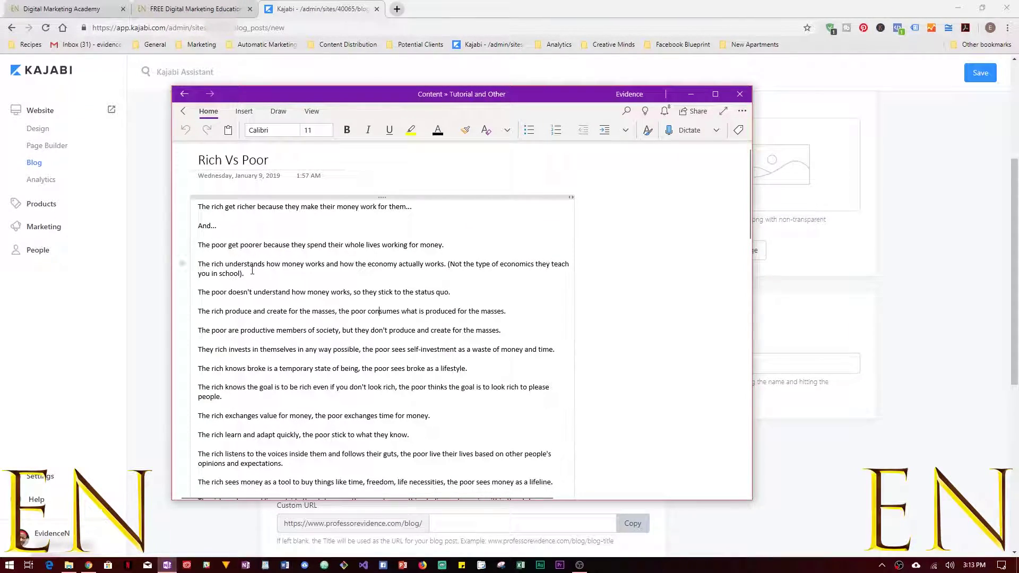
left_click(201, 254)
key("ctrl+a")
scroll(245, 257, "down", 1)
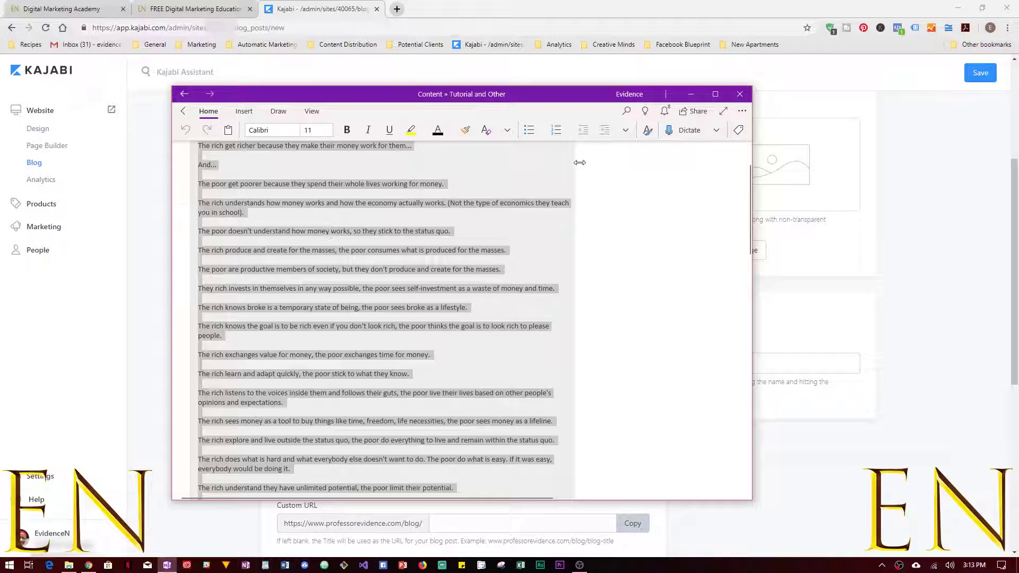
left_click(697, 88)
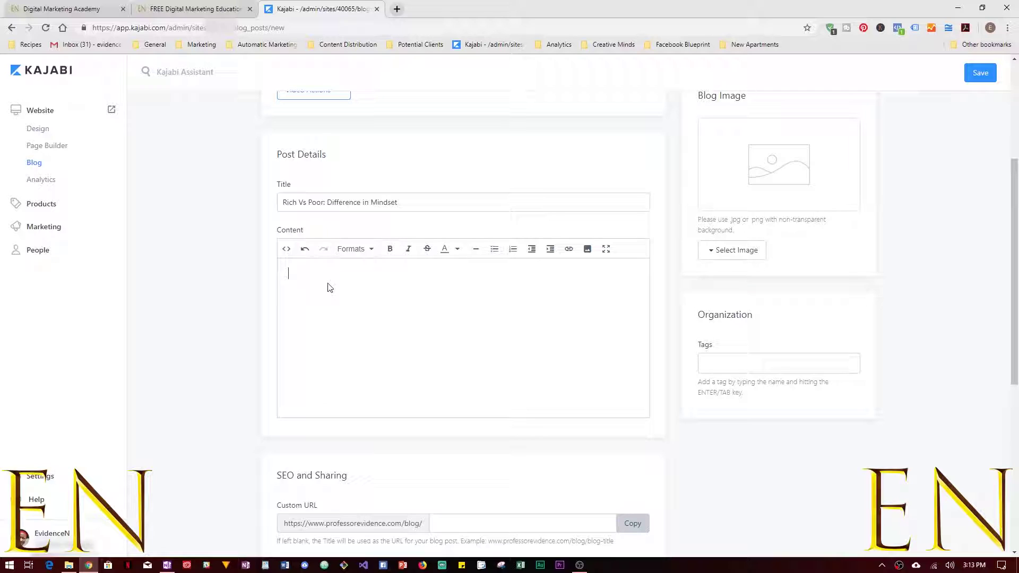
key("ctrl+v")
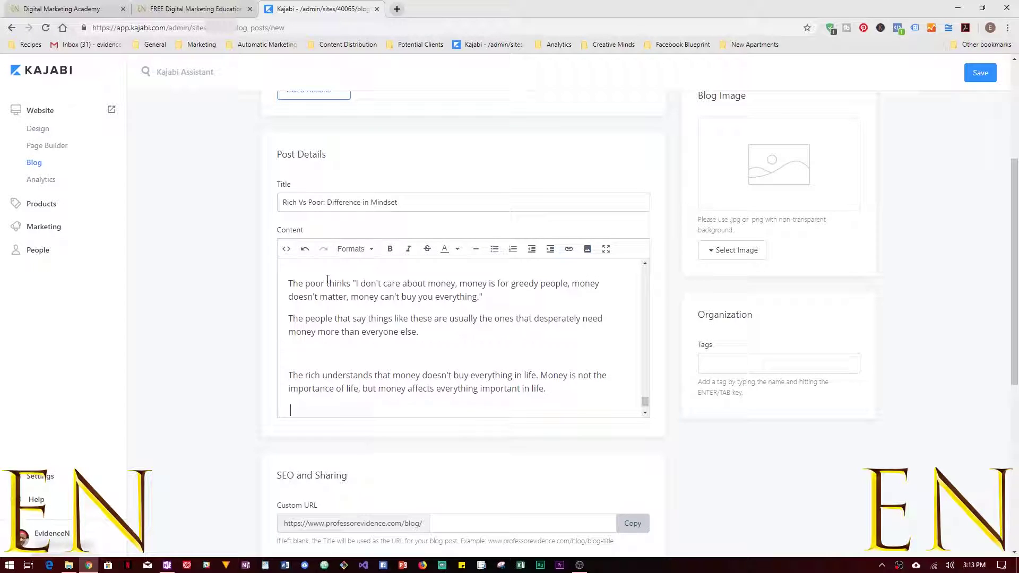
Review the pasted content and the form from the beginning, save the blog post, and preview it.
scroll(427, 371, "up", 10)
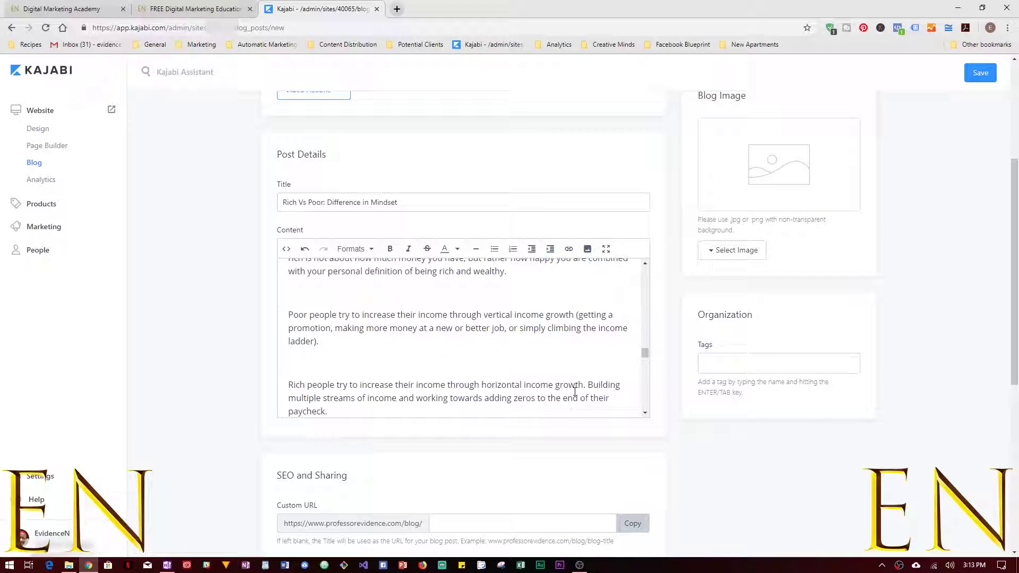
left_click_drag(645, 352, 645, 271)
scroll(894, 453, "up", 4)
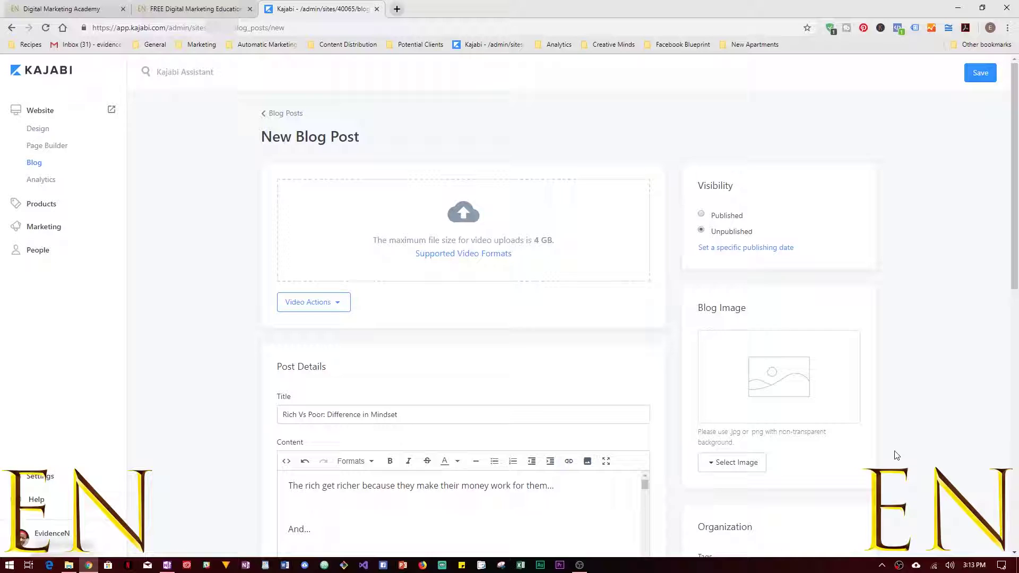
scroll(896, 455, "down", 5)
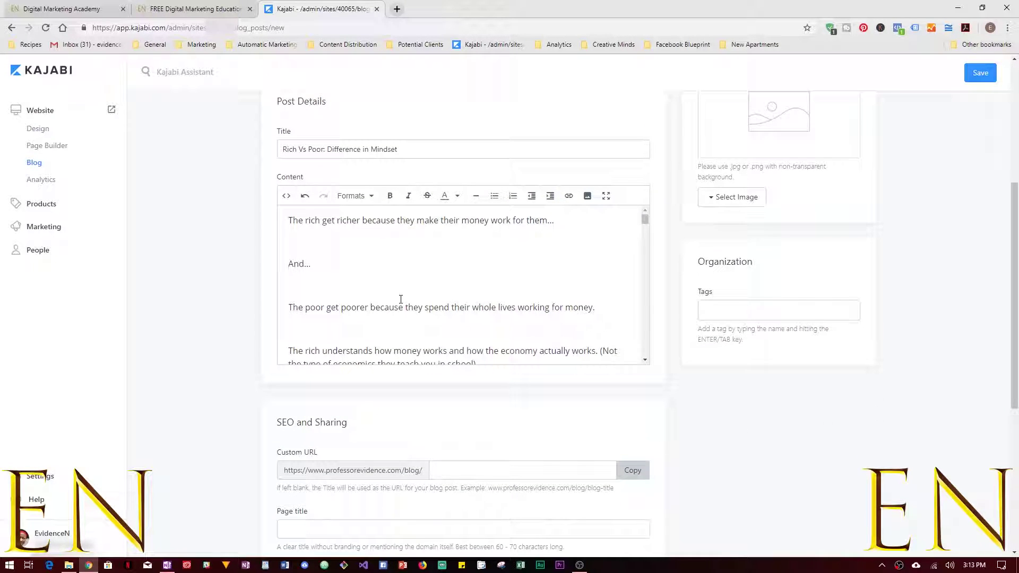
scroll(899, 366, "up", 5)
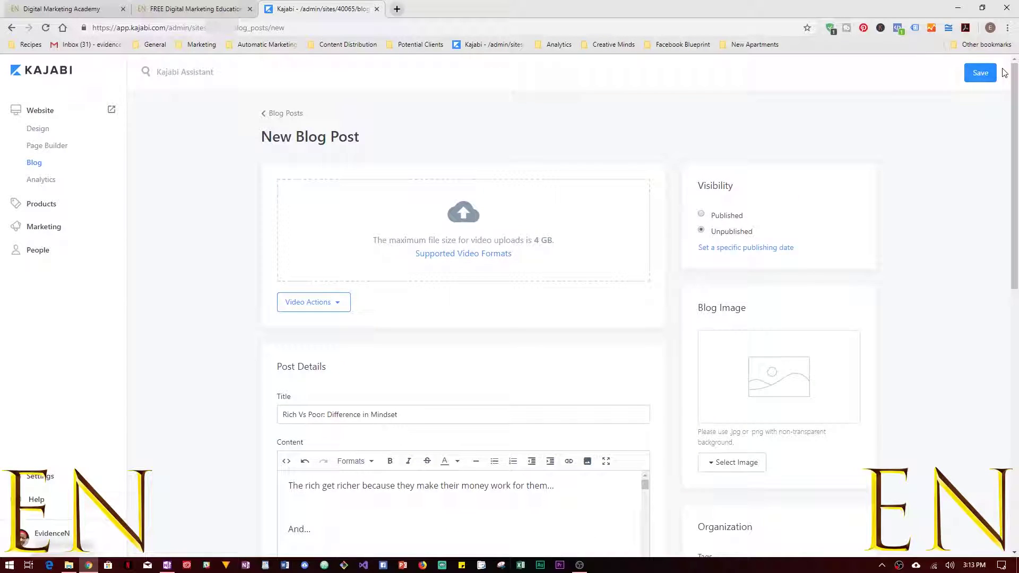
left_click(982, 74)
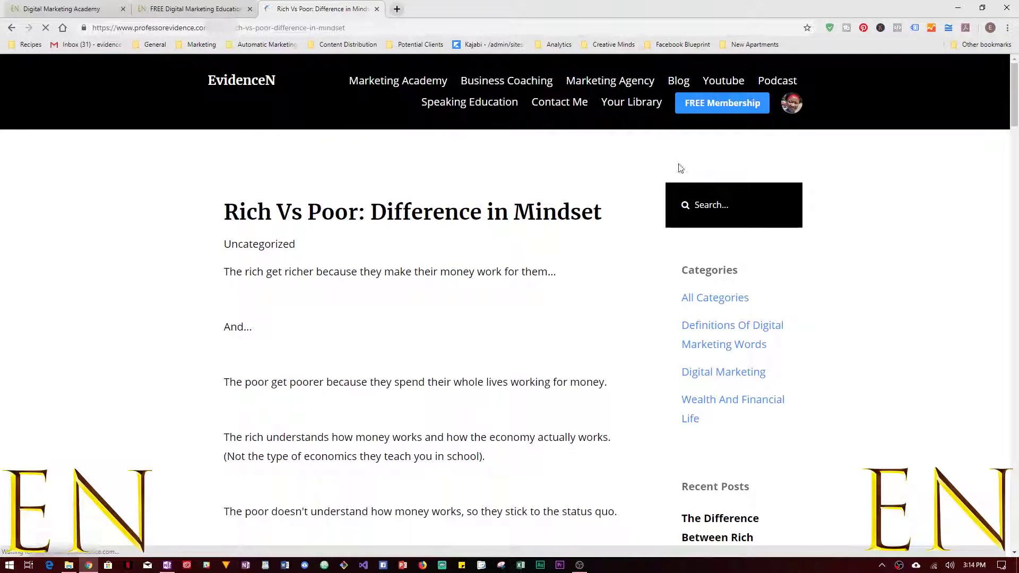
Return to the post's edit page and open its preview in a separate browser tab.
left_click(10, 28)
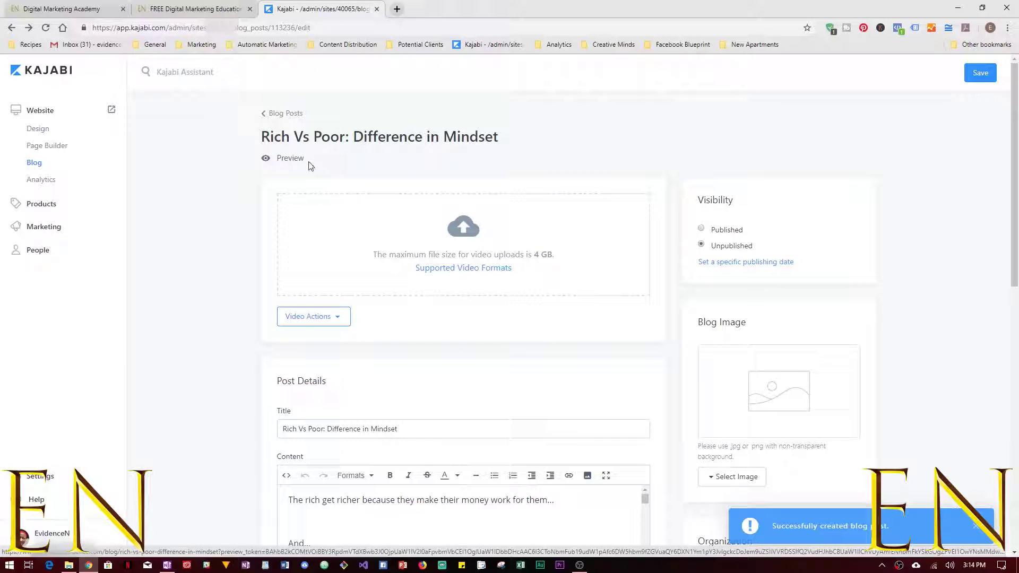
right_click(290, 158)
left_click(318, 165)
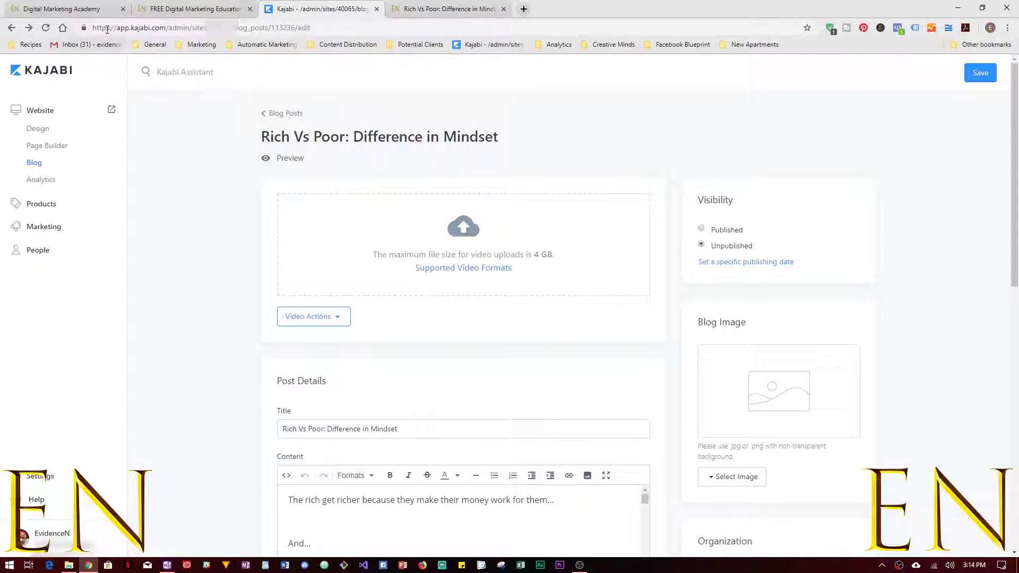
Open the Blog page of the public website and look through the published posts.
left_click(74, 13)
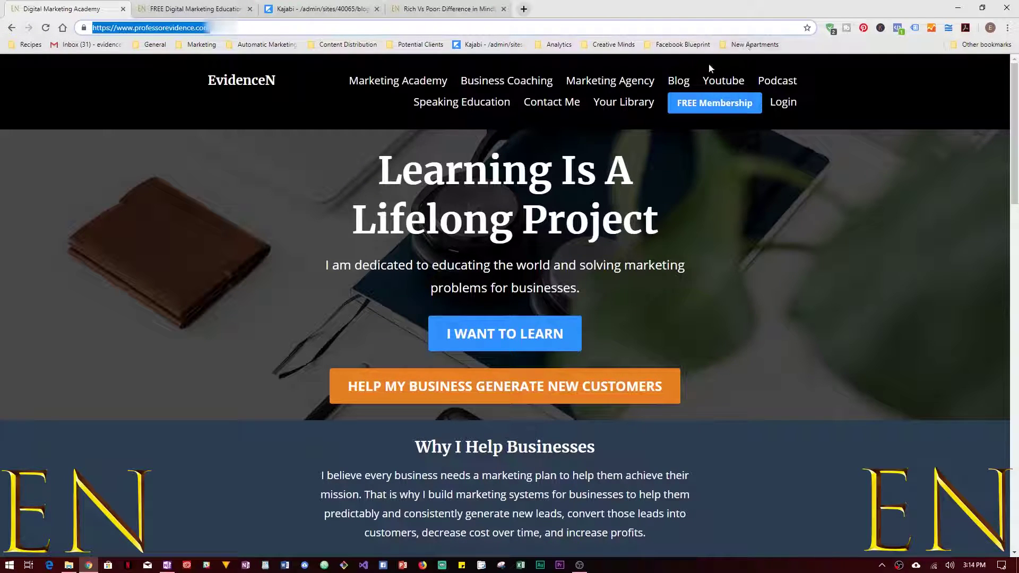
left_click(680, 82)
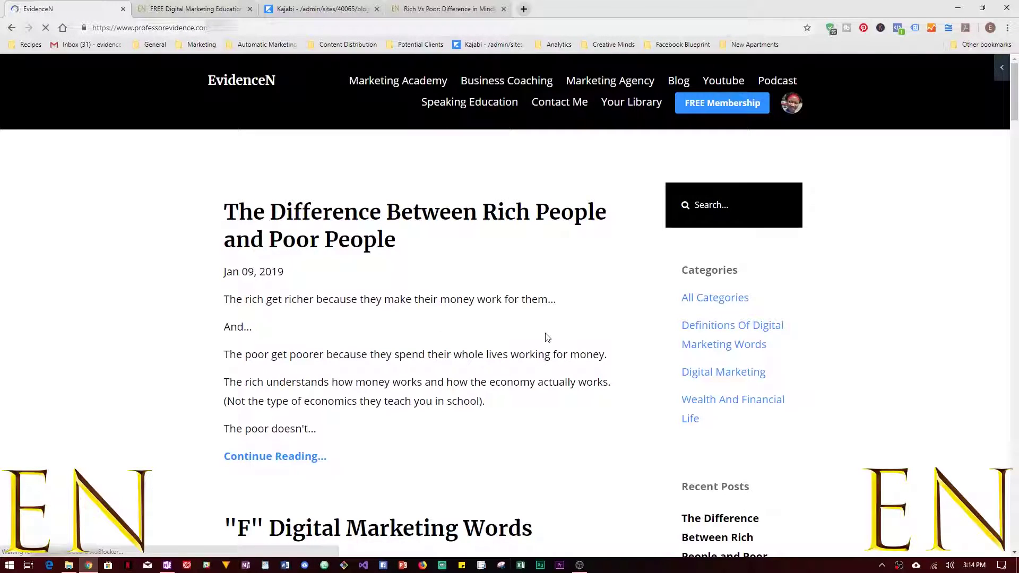
scroll(547, 337, "down", 8)
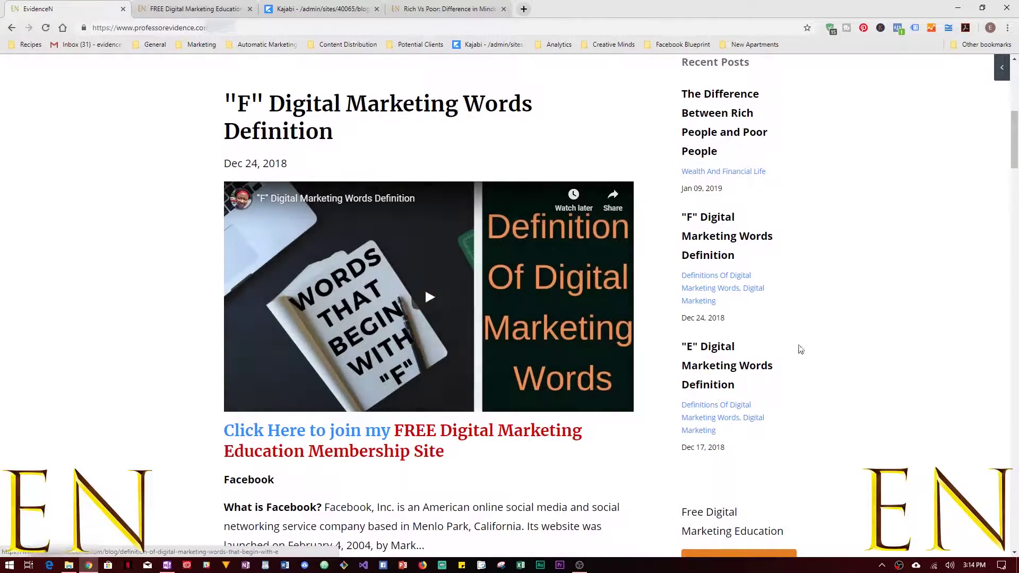
scroll(855, 355, "down", 15)
scroll(857, 355, "up", 20)
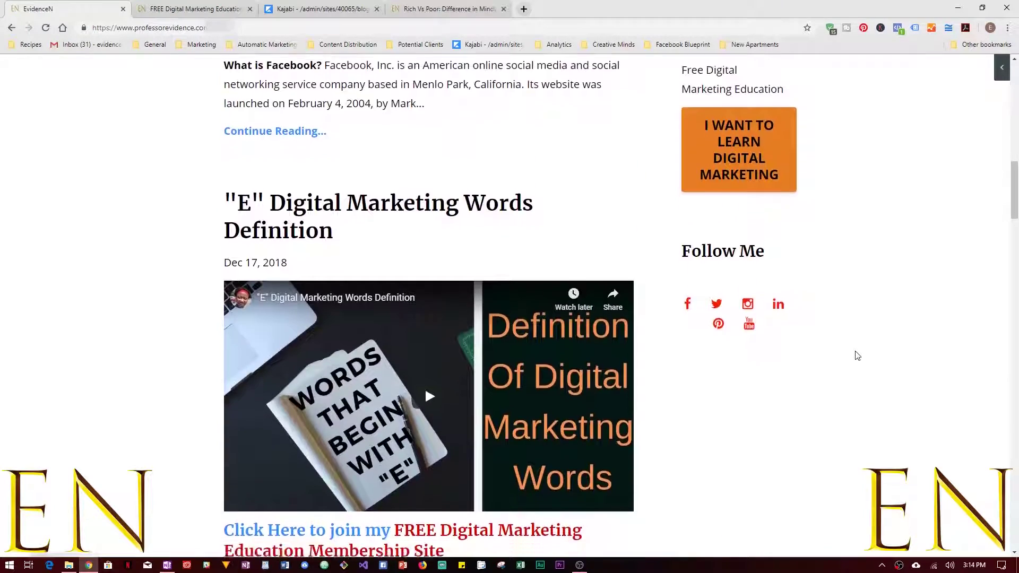
scroll(857, 355, "up", 3)
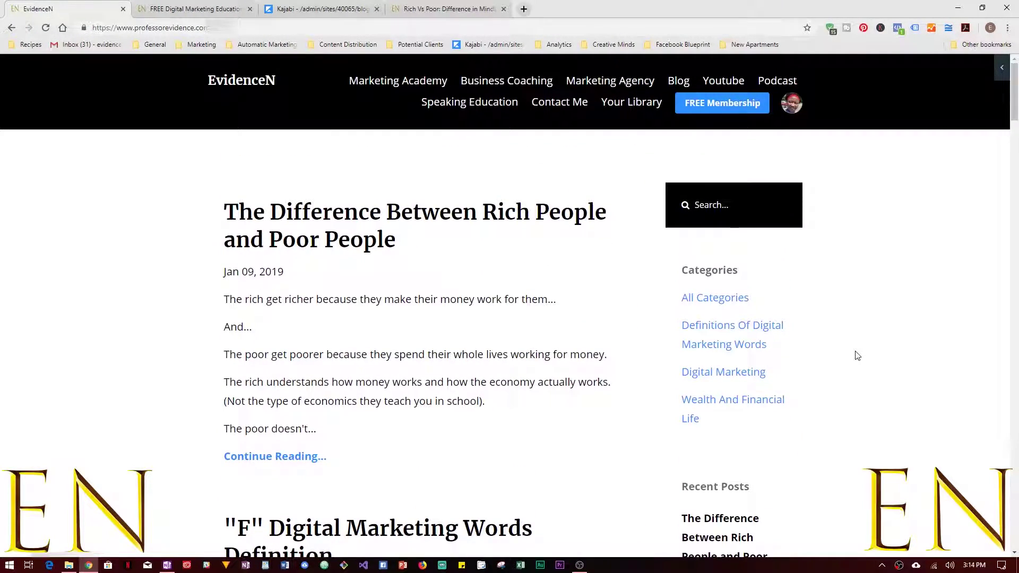
Compare the public blog and membership pages with the post's Visibility setting in the Kajabi editor.
left_click(325, 9)
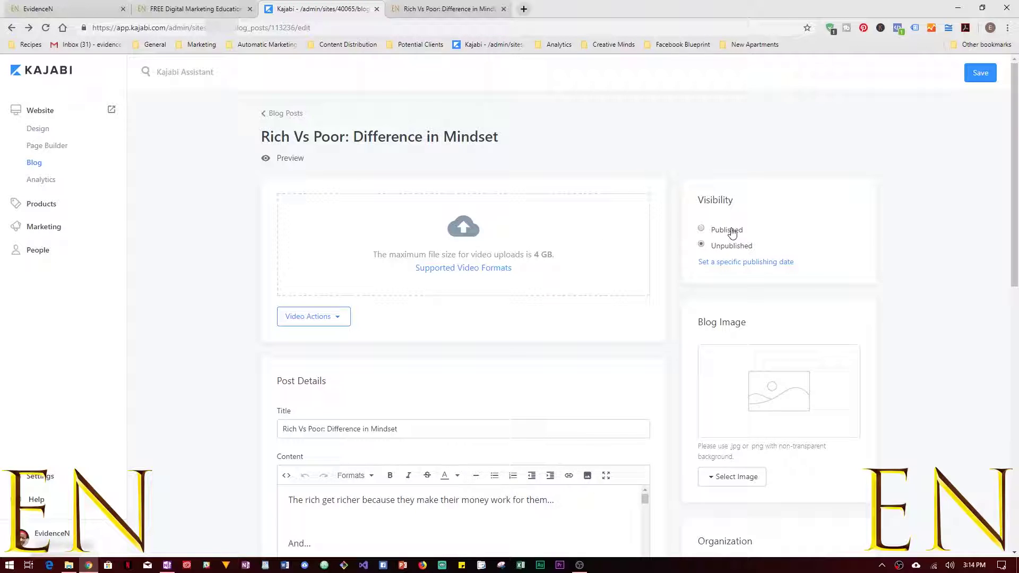
left_click(218, 9)
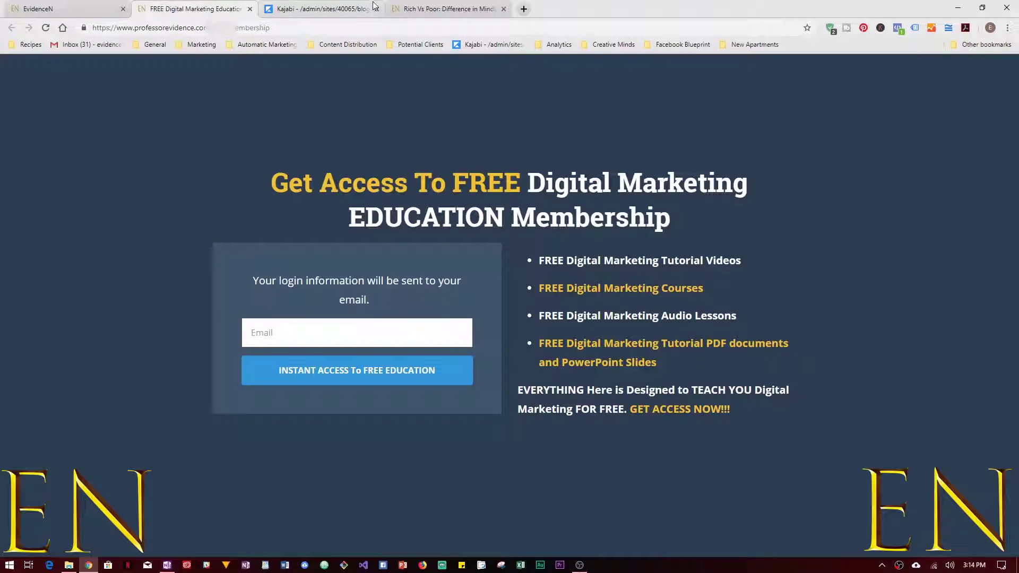
key("ctrl+1")
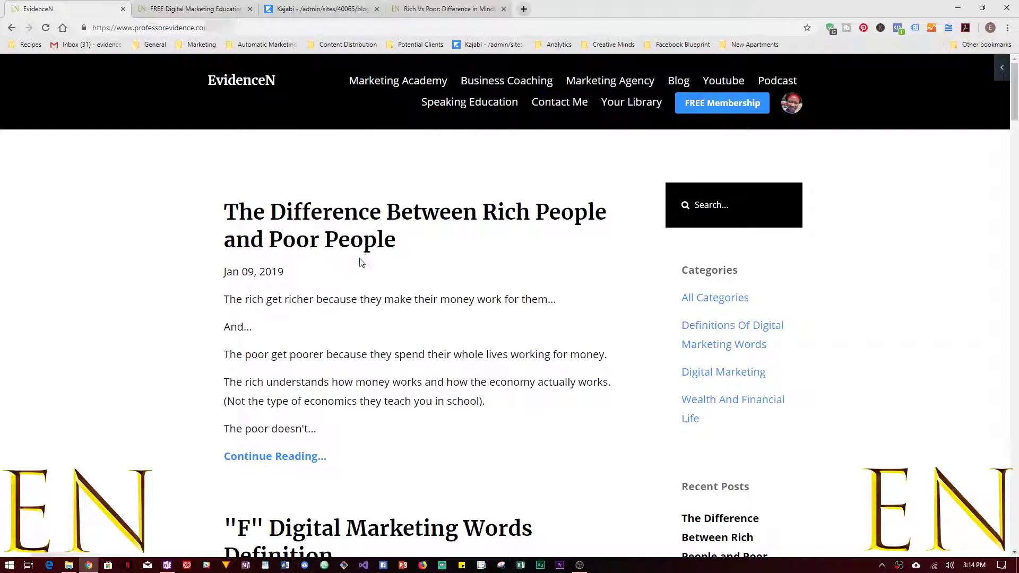
left_click(186, 6)
left_click(326, 9)
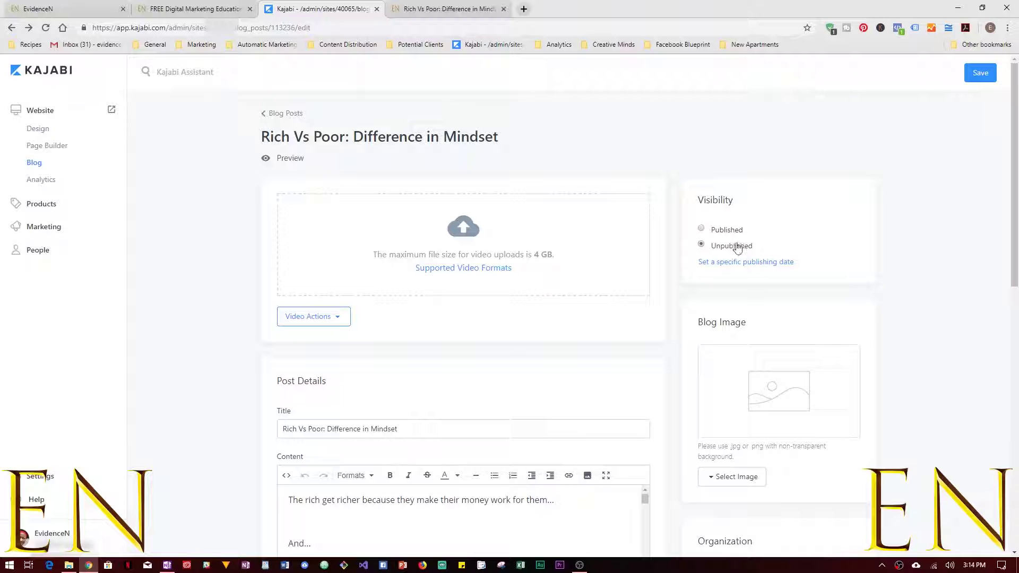
Close the post's preview, reopen it in a new tab from the editor, and return to the public blog page.
left_click(446, 9)
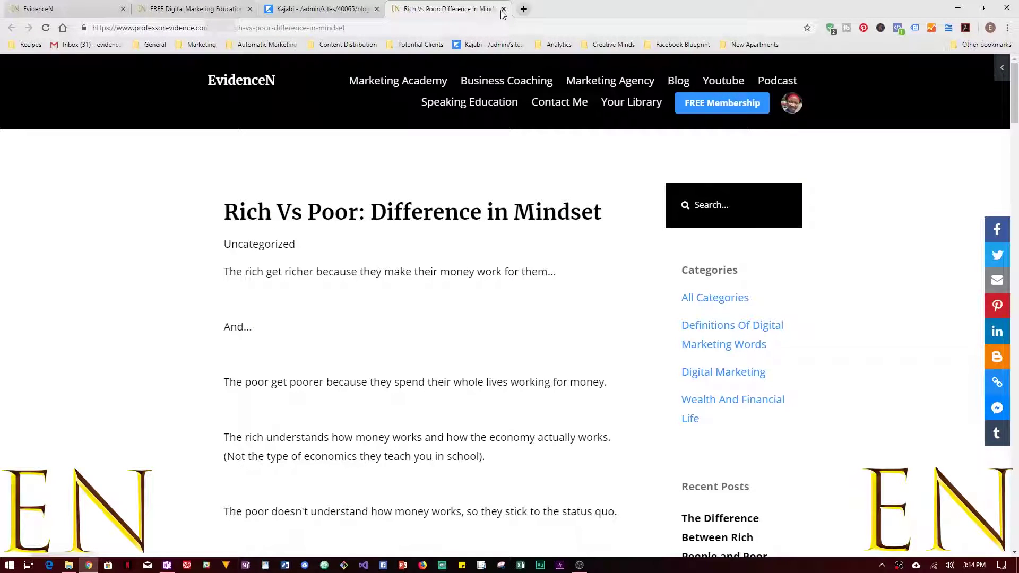
left_click(503, 9)
right_click(291, 160)
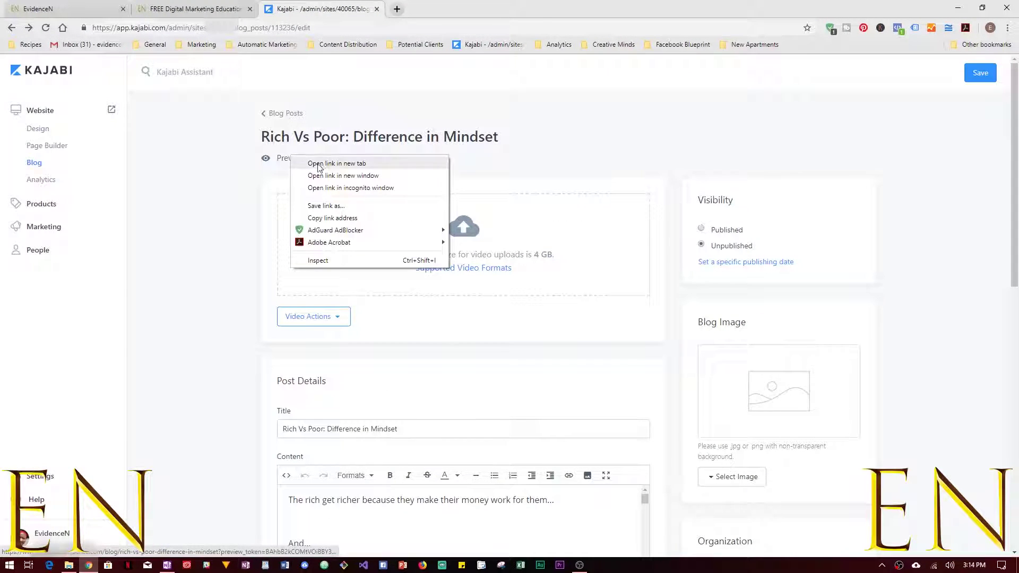
left_click(330, 165)
left_click(178, 9)
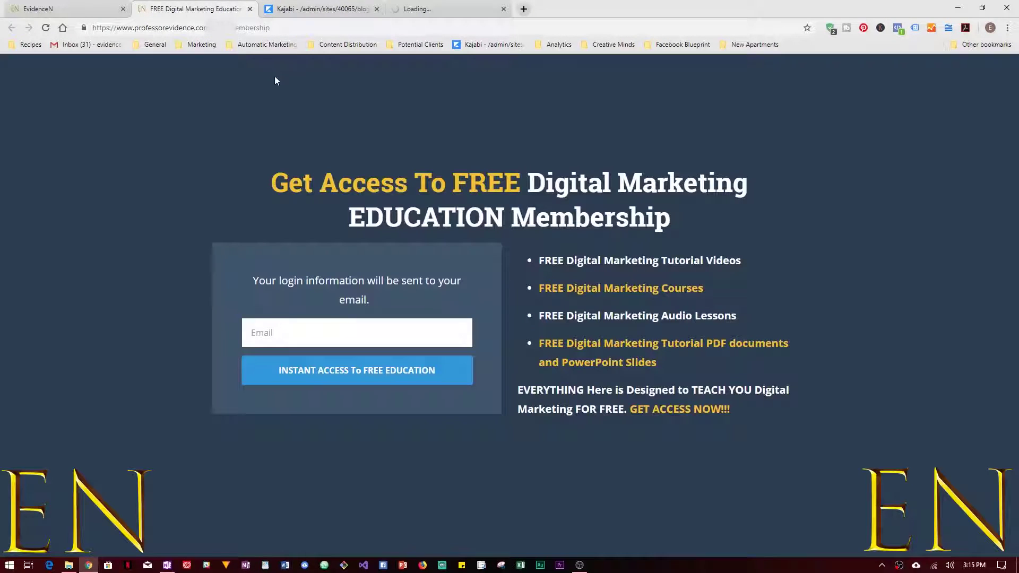
left_click(58, 8)
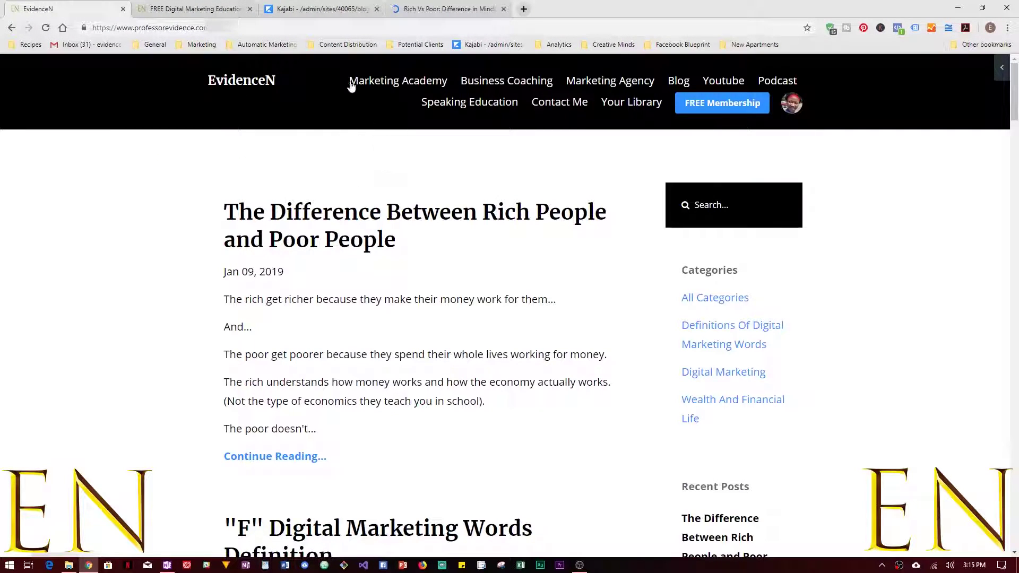
Check the public blog page's post list against the unpublished post open in the editor.
left_click(350, 8)
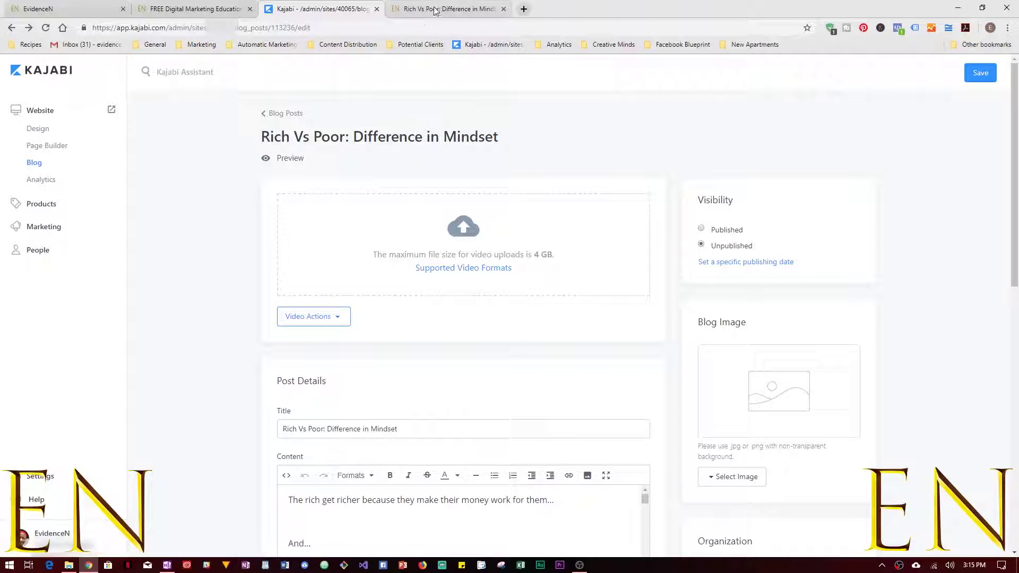
left_click(79, 6)
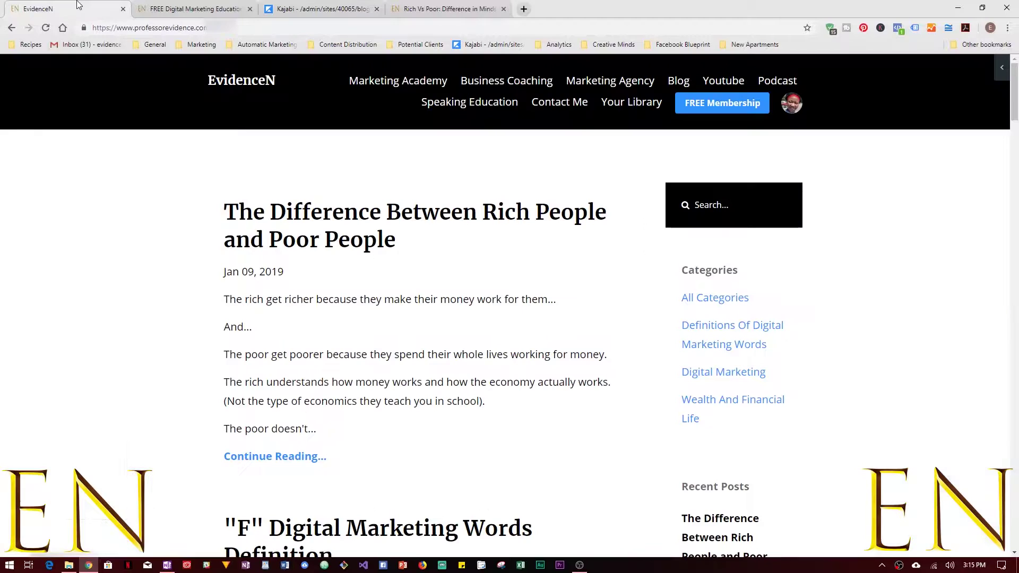
left_click(295, 6)
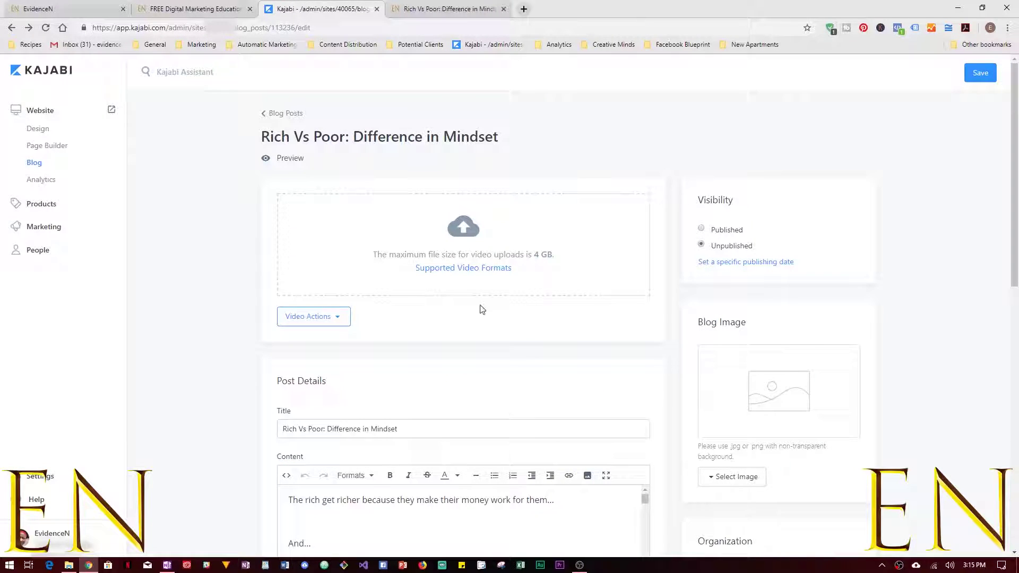
left_click(62, 7)
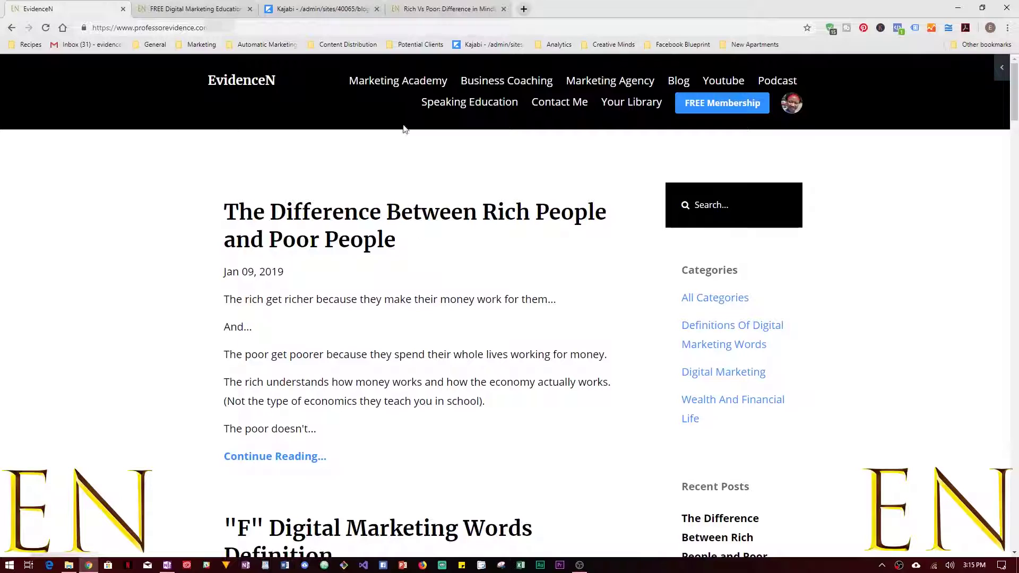
Return to the post's editor and set its visibility to Published.
left_click(281, 6)
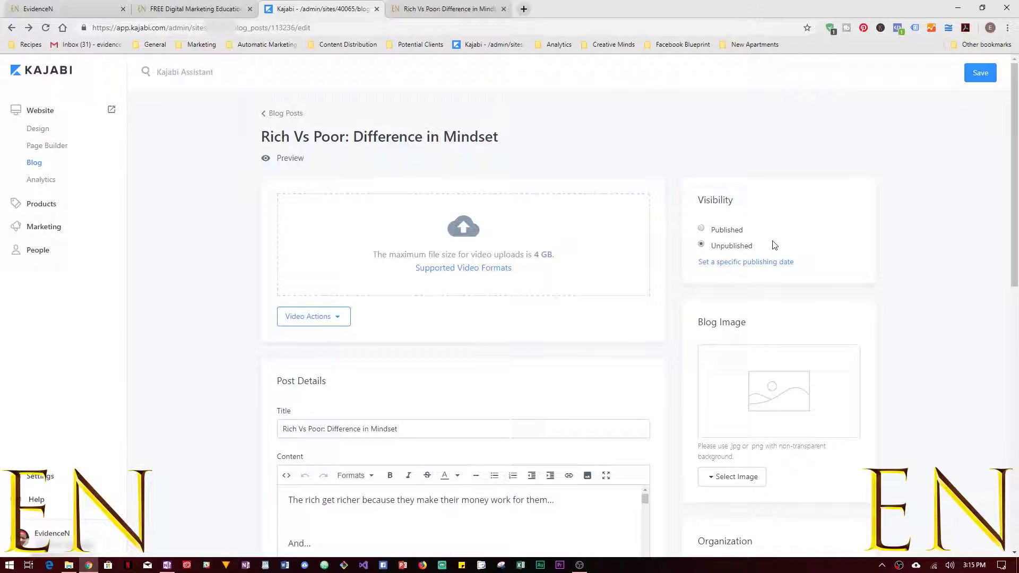
left_click(701, 229)
Try setting a specific publishing date of January 30, 2019 at 8:00 AM, and cancel it.
left_click(742, 263)
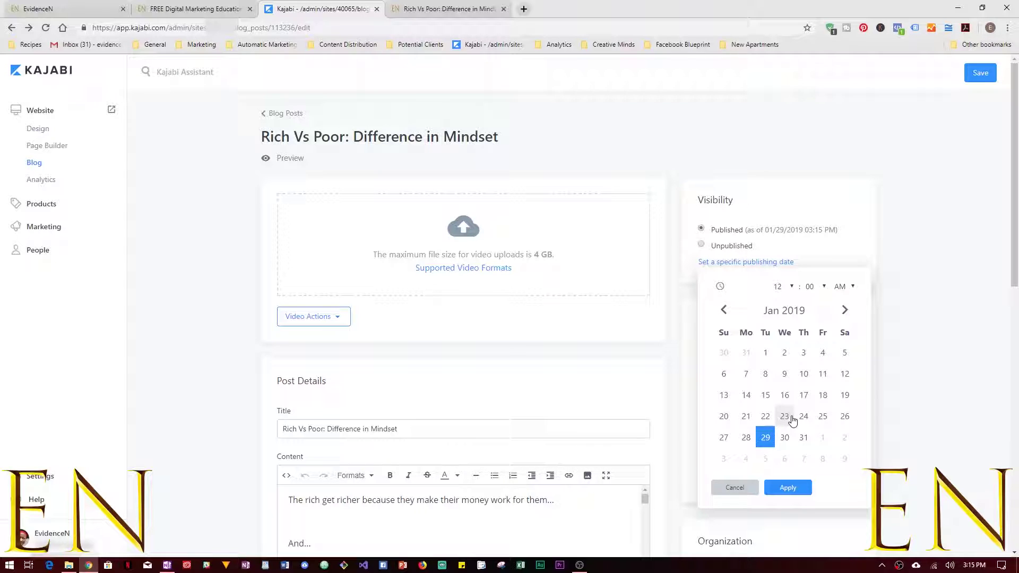
left_click(784, 436)
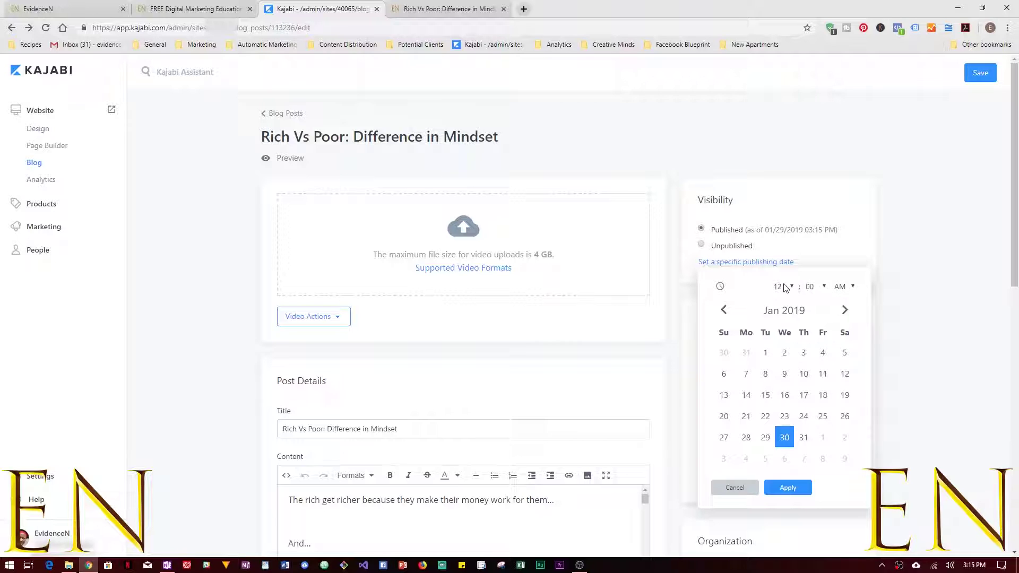
left_click(788, 287)
left_click(783, 417)
left_click(811, 287)
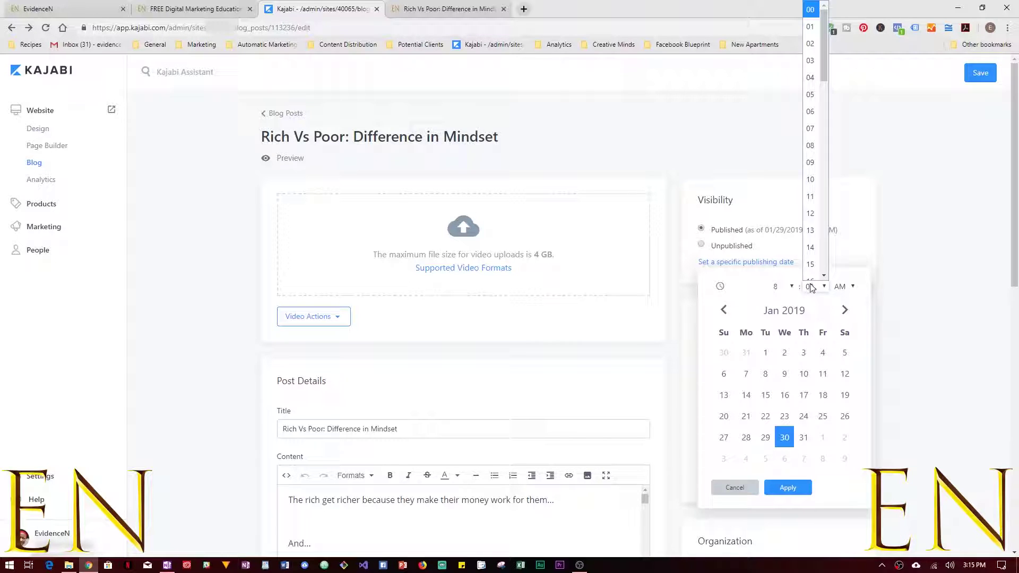
left_click(811, 287)
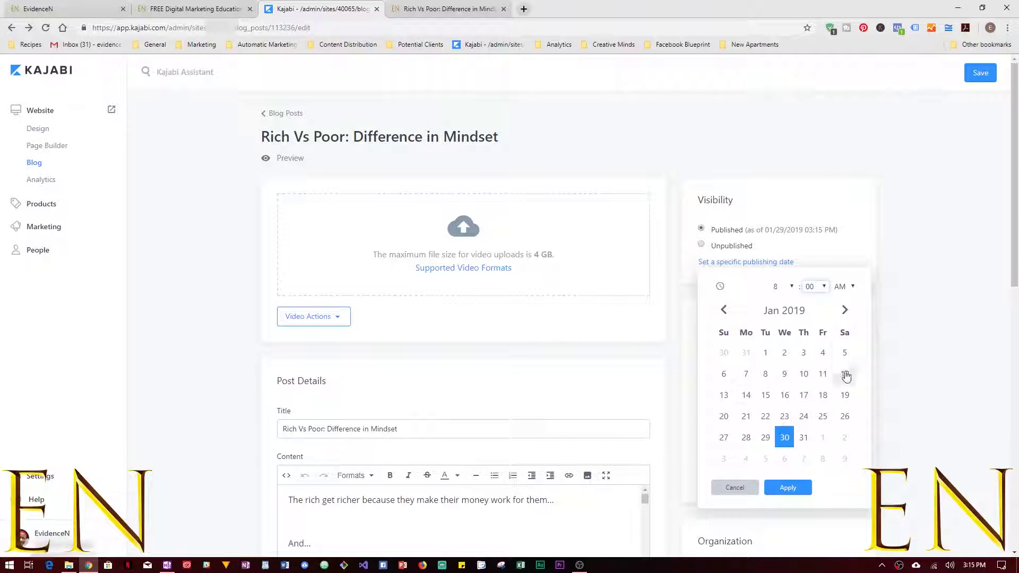
left_click(735, 487)
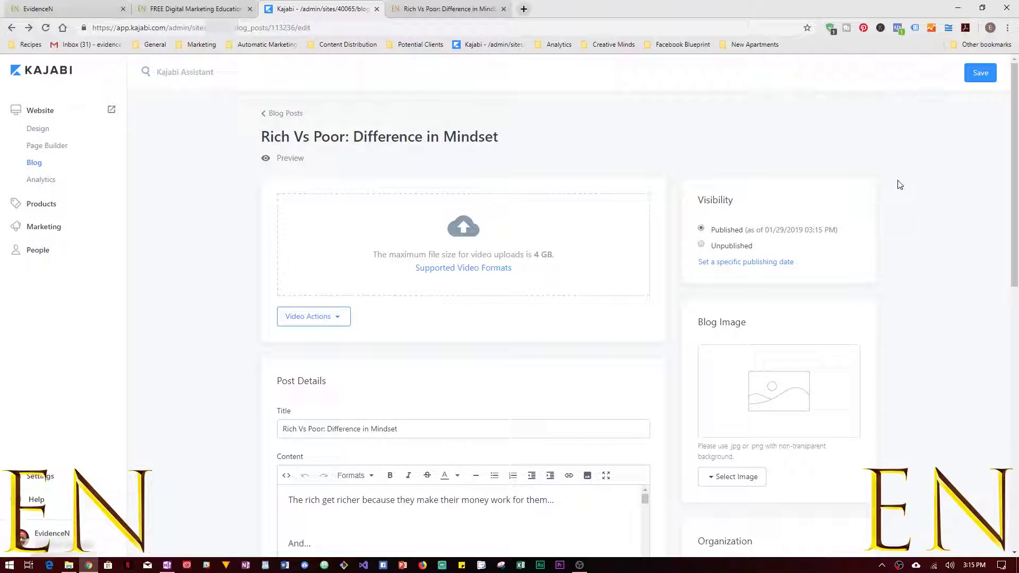
Save the post and reload the public blog page to view its new entry.
left_click(982, 75)
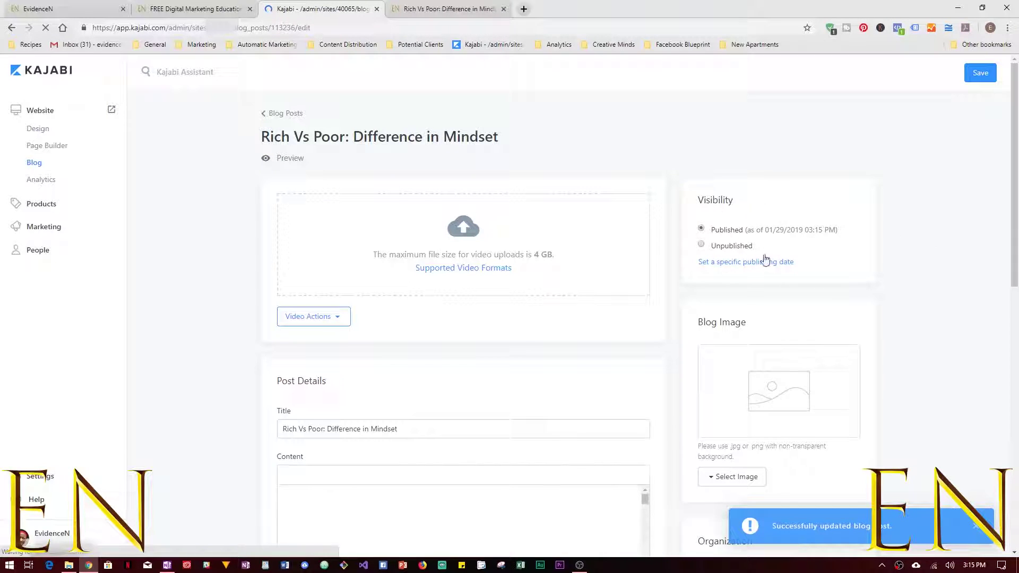
left_click(191, 9)
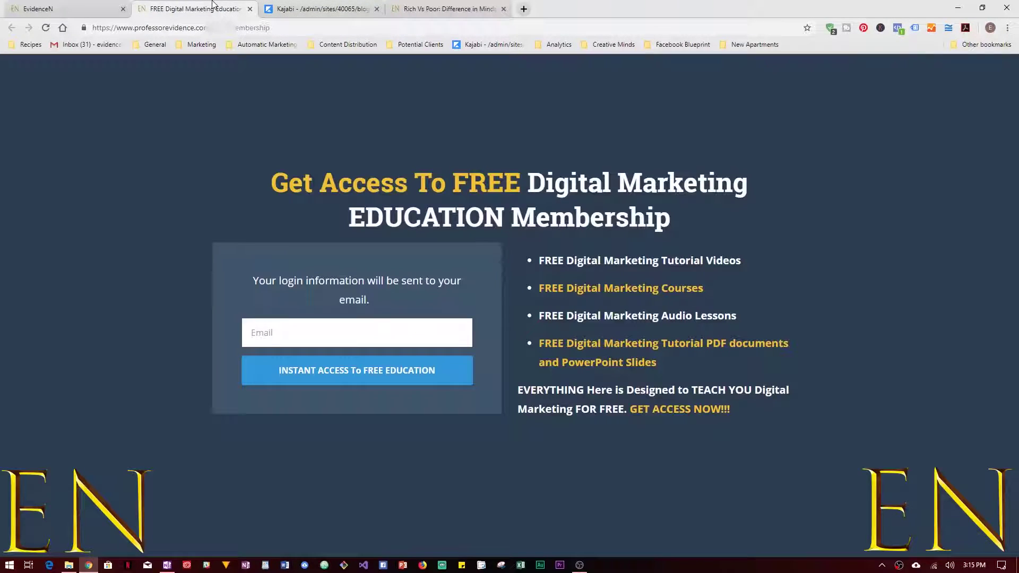
left_click(64, 9)
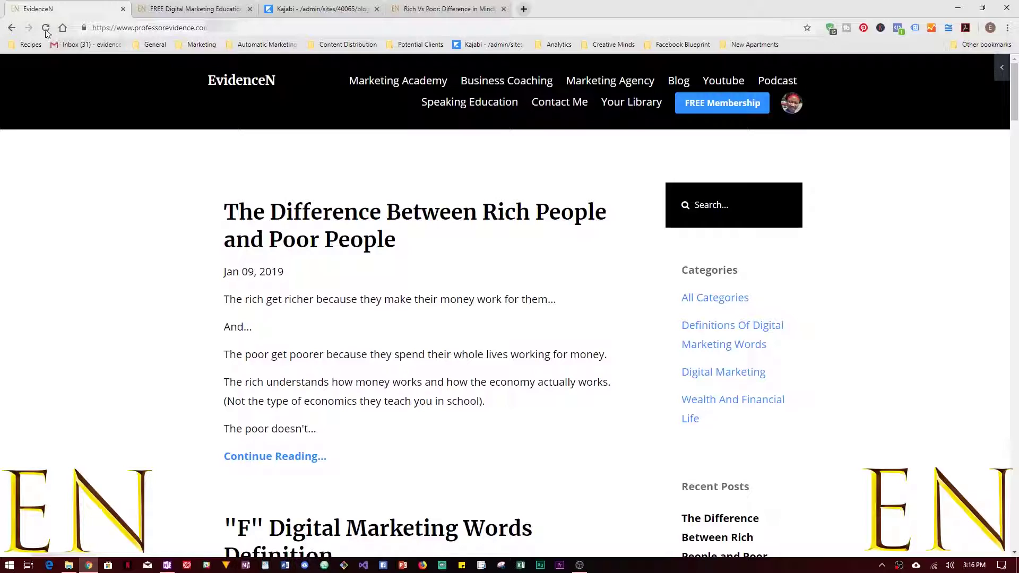
left_click(429, 214)
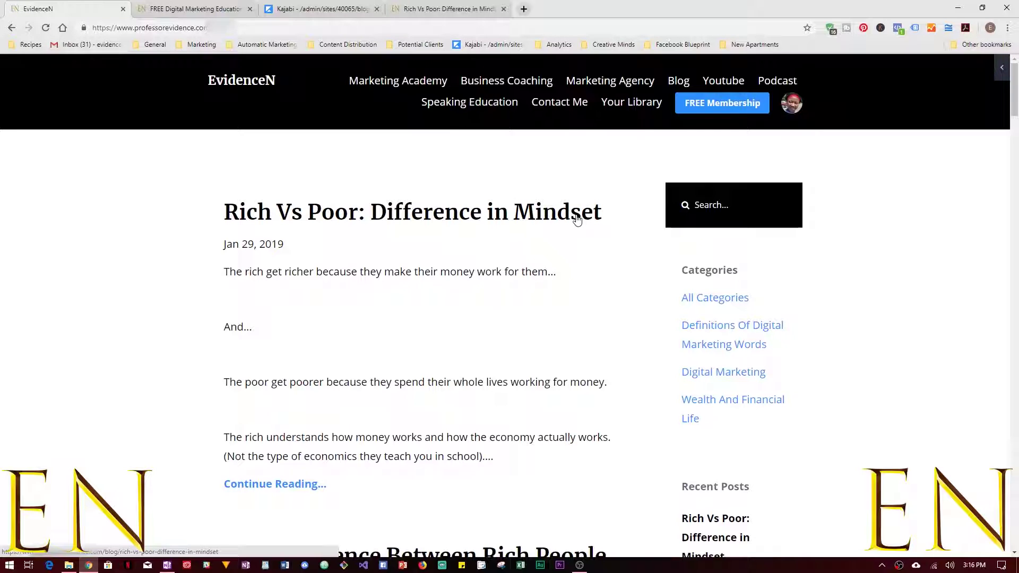
scroll(576, 220, "down", 2)
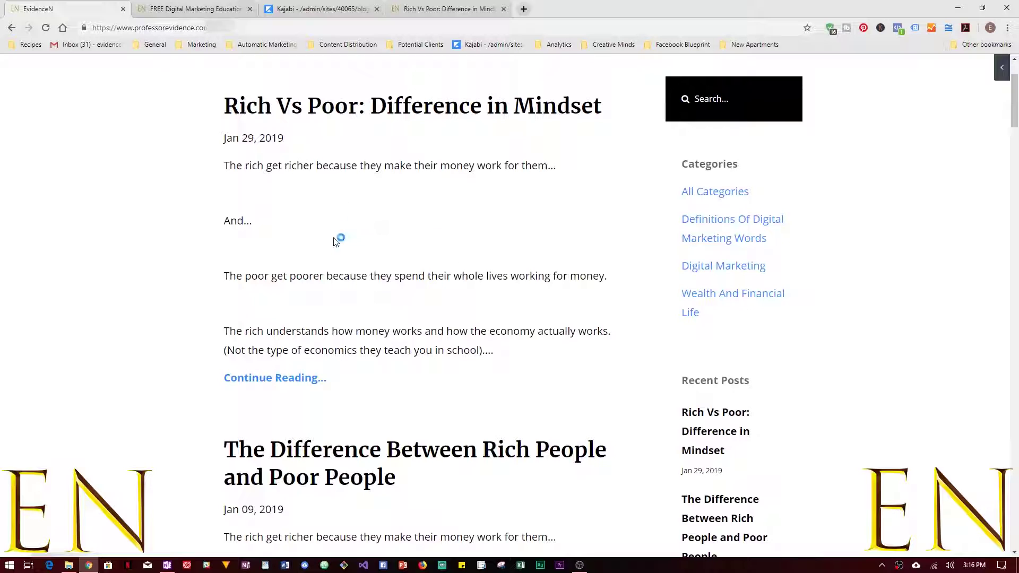
Return to the post's editor and examine the spacing between paragraphs in its content.
key("ctrl+3")
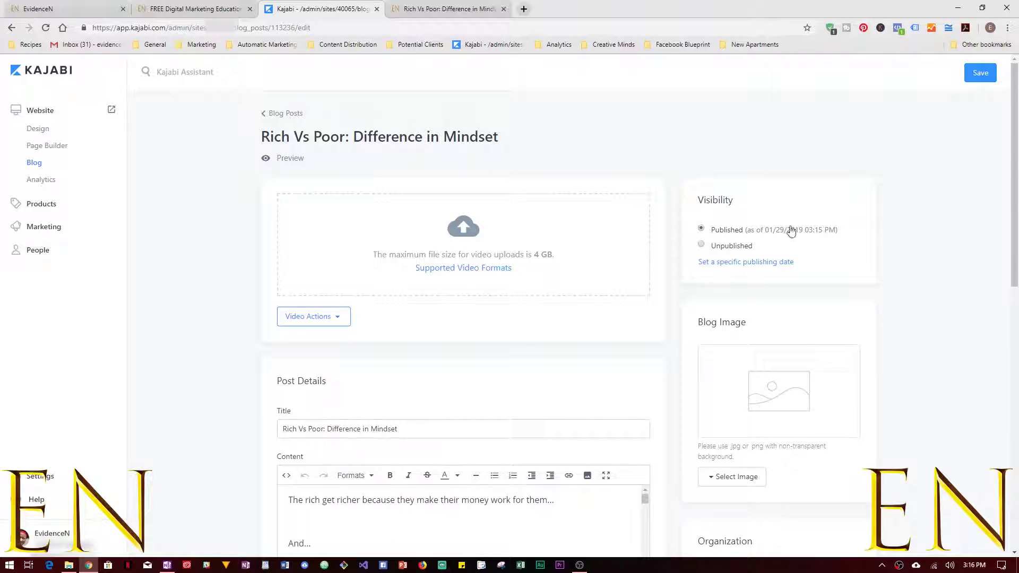
scroll(945, 361, "down", 6)
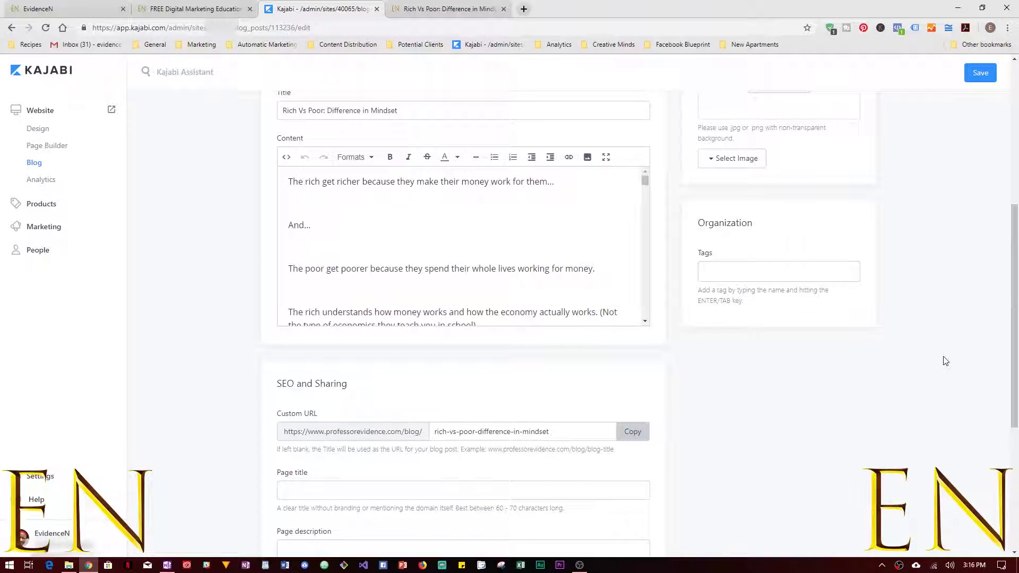
scroll(400, 268, "down", 5)
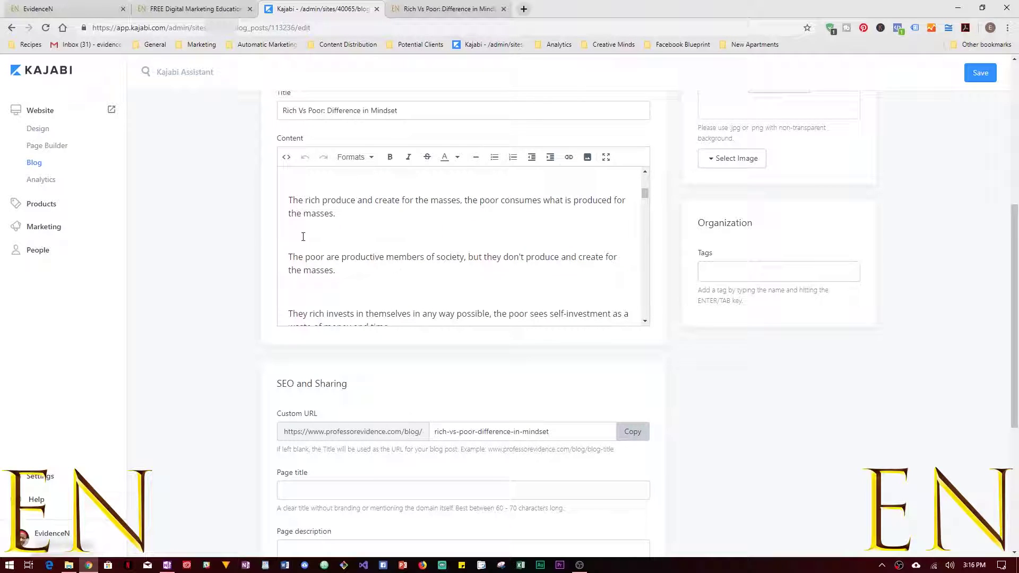
scroll(330, 300, "down", 8)
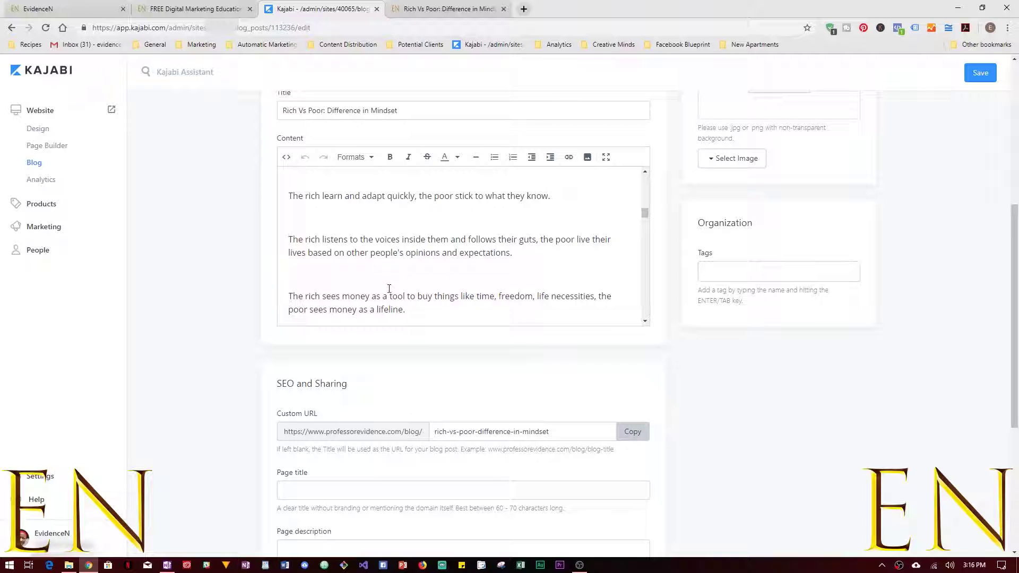
scroll(584, 292, "up", 2)
scroll(691, 346, "up", 1)
scroll(663, 350, "up", 2)
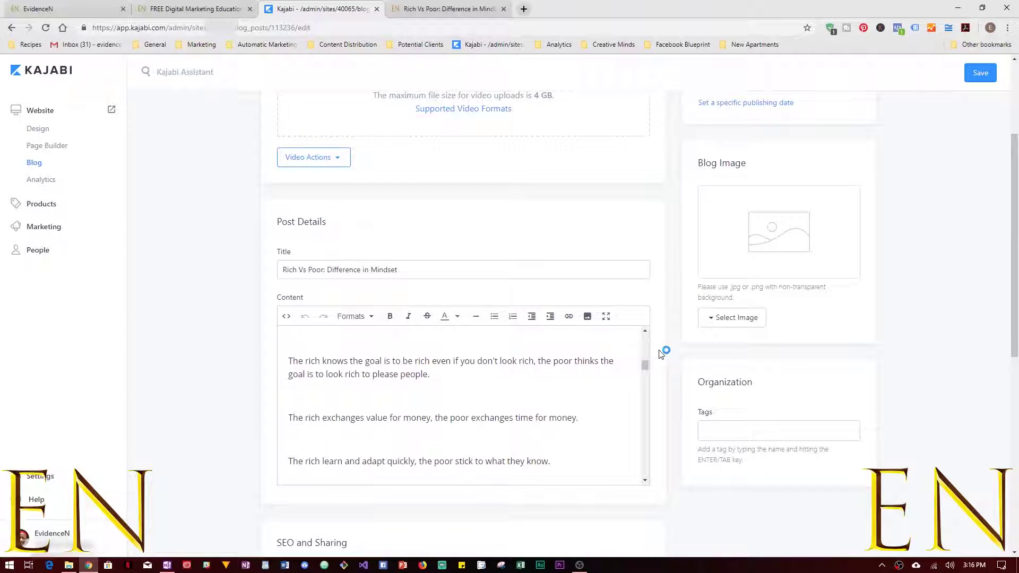
scroll(381, 378, "up", 6)
scroll(381, 379, "up", 1)
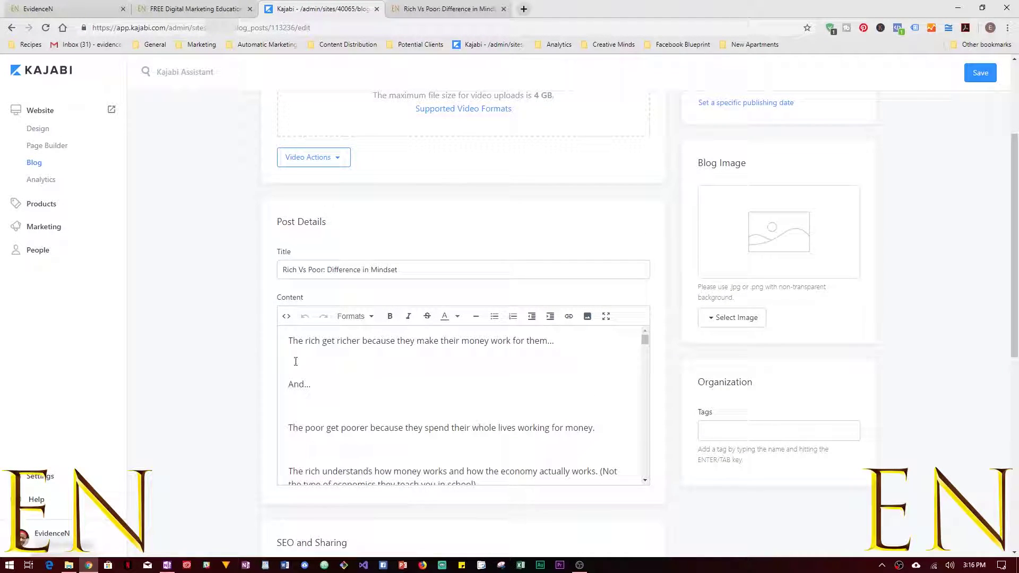
Remove the blank lines before and after "And..." at the start of the post content.
key("BackSpace")
left_click(293, 382)
key("BackSpace")
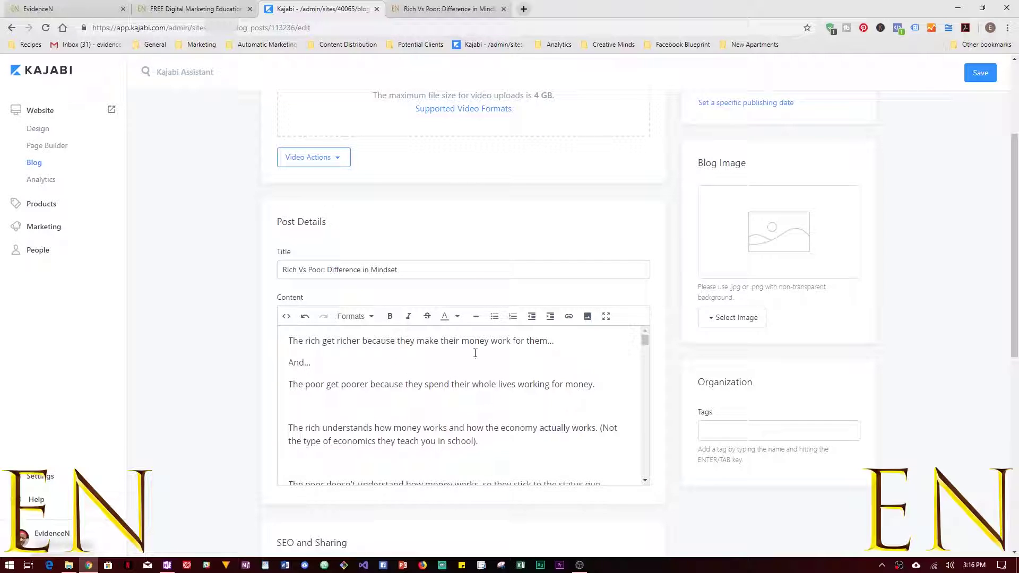
Expand the content editor to full screen and look through the whole post.
left_click(605, 317)
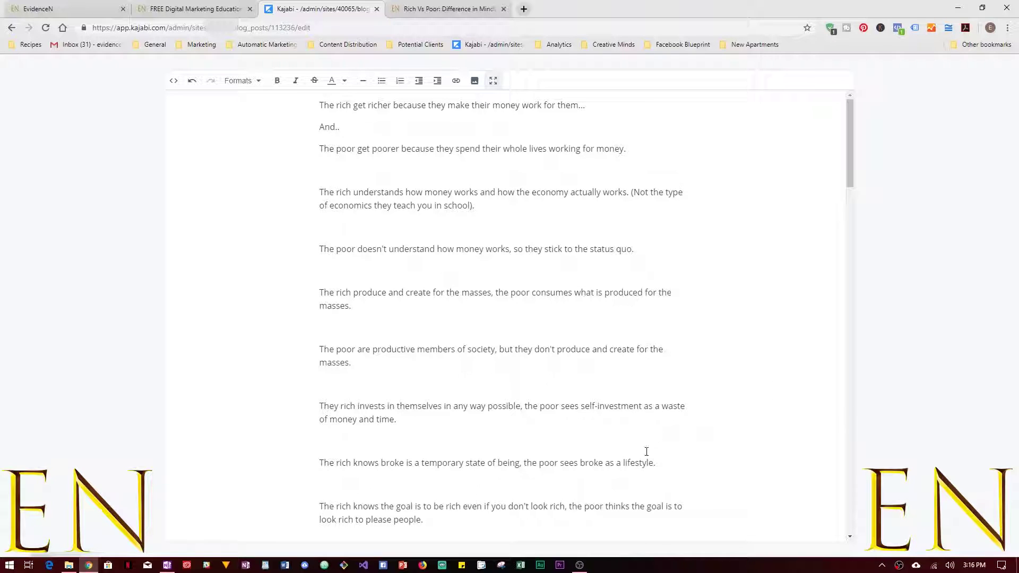
scroll(646, 452, "down", 13)
scroll(646, 452, "down", 20)
scroll(646, 452, "up", 20)
scroll(647, 452, "up", 15)
Open the post content's source code, look through its HTML paragraphs, and close it without changes.
left_click(174, 83)
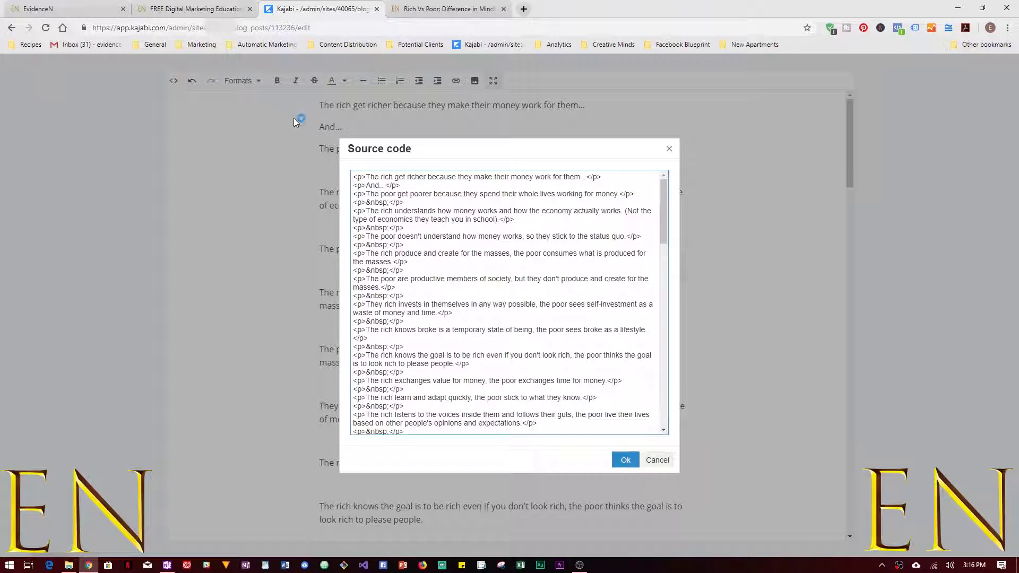
scroll(396, 348, "down", 15)
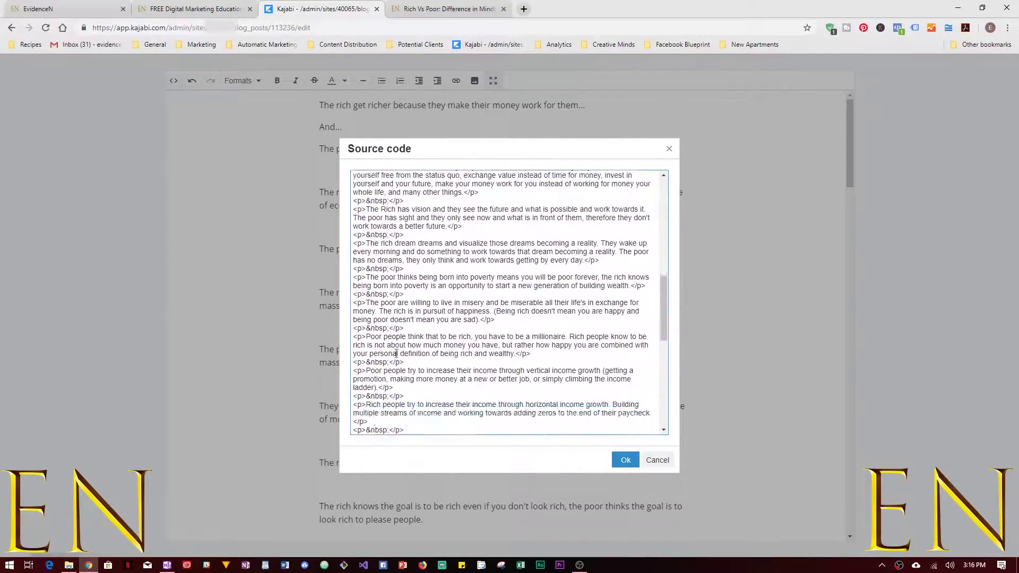
scroll(395, 353, "up", 15)
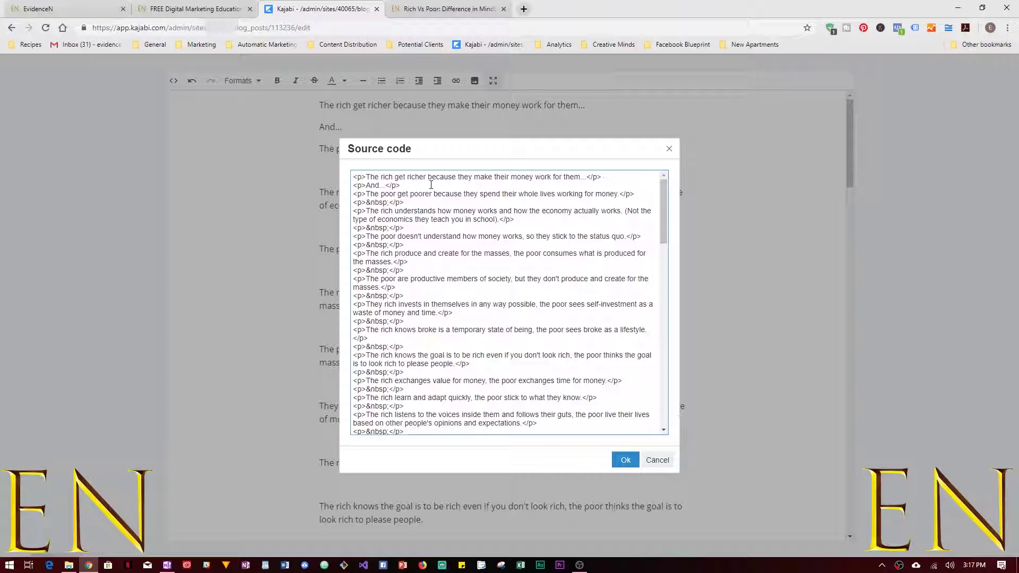
left_click(655, 460)
type(".")
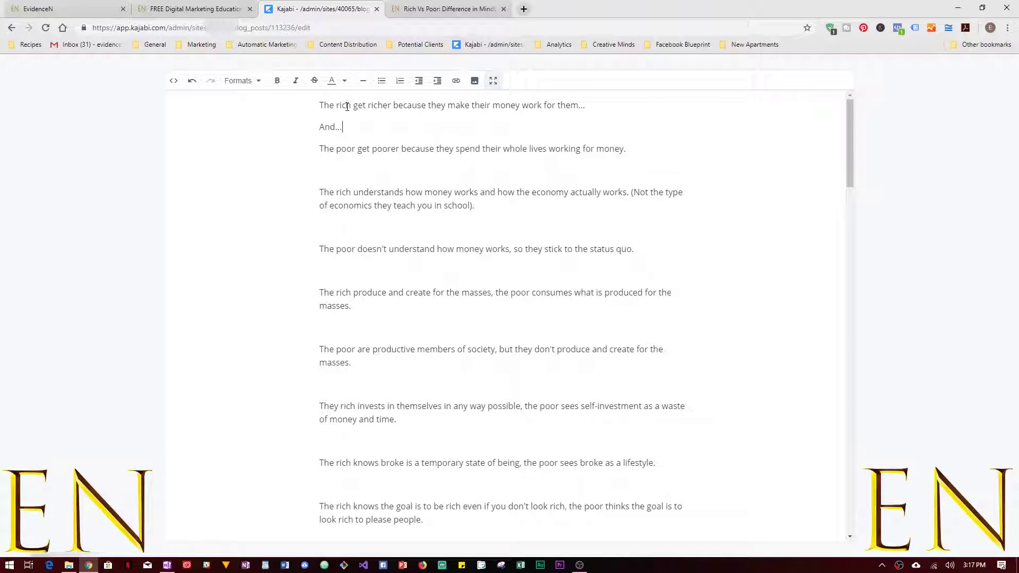
Bold the word "rich" in the post's first line by wrapping it in <strong> tags in the source code, and apply it.
left_click(173, 81)
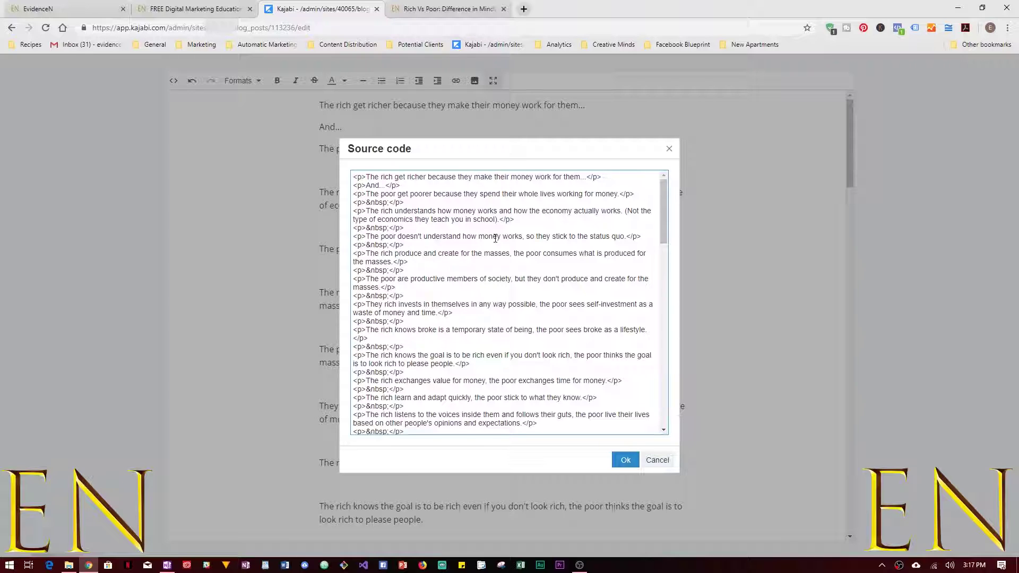
type("<strong")
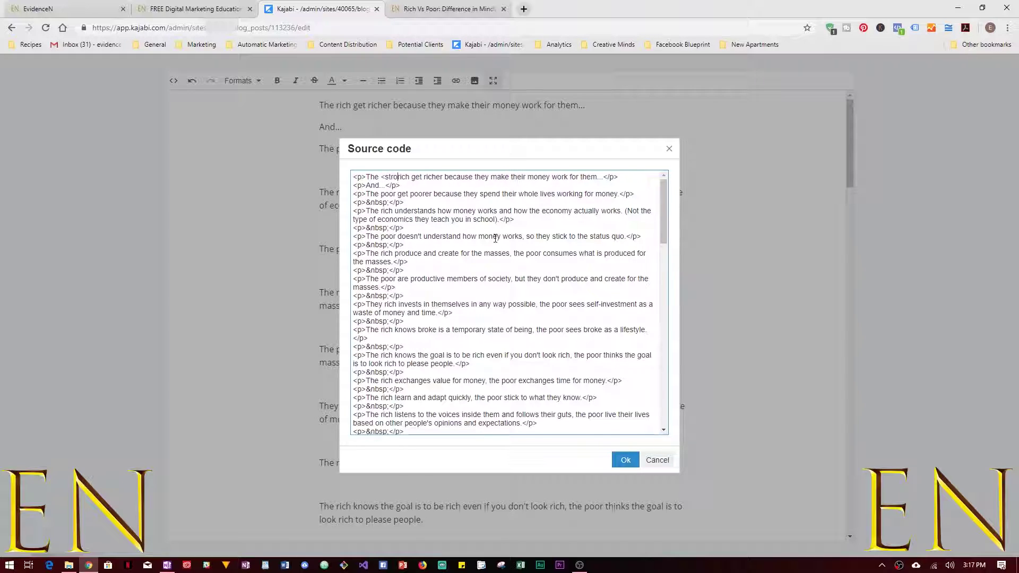
type(">rich")
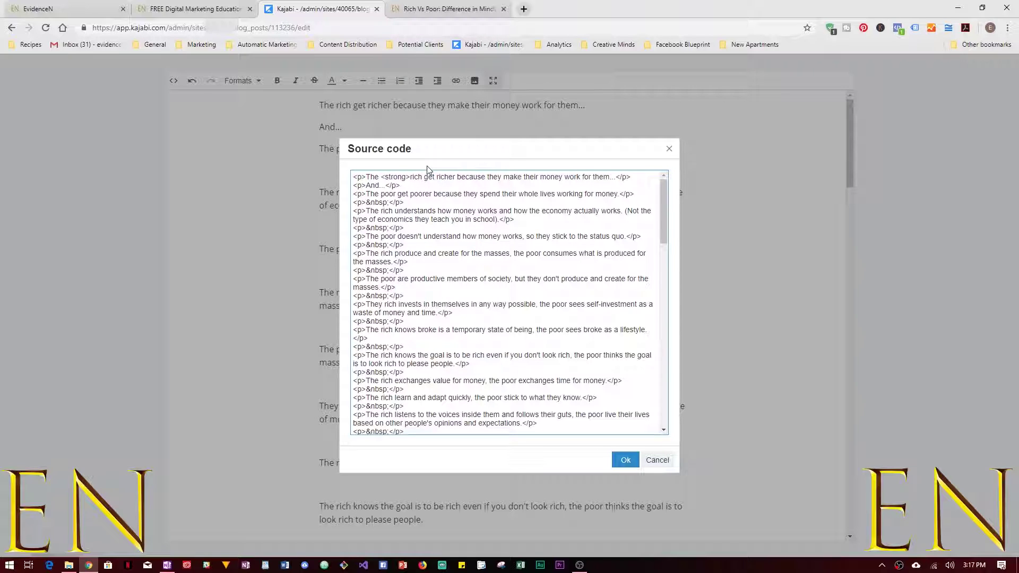
type("</str")
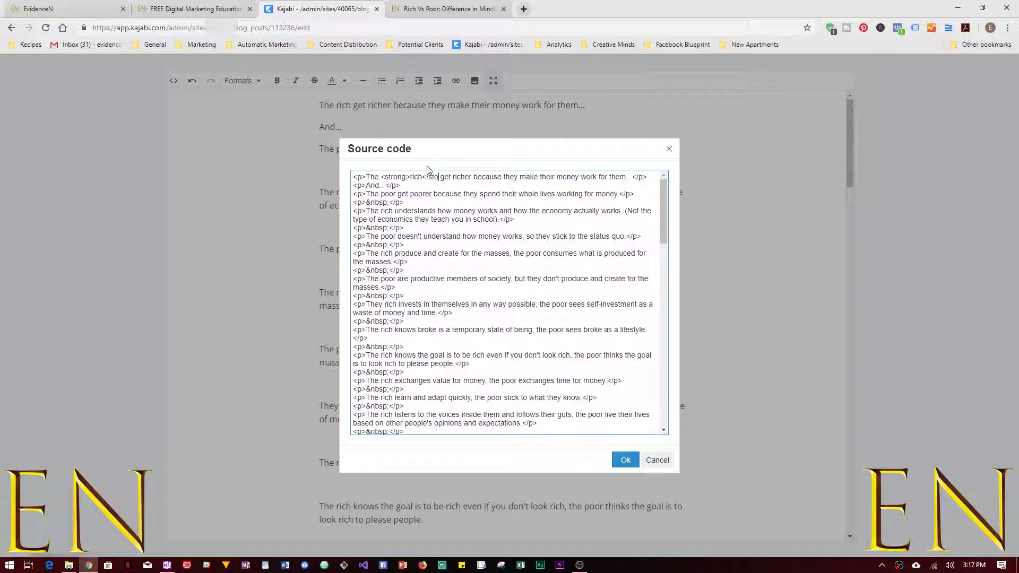
type("ong")
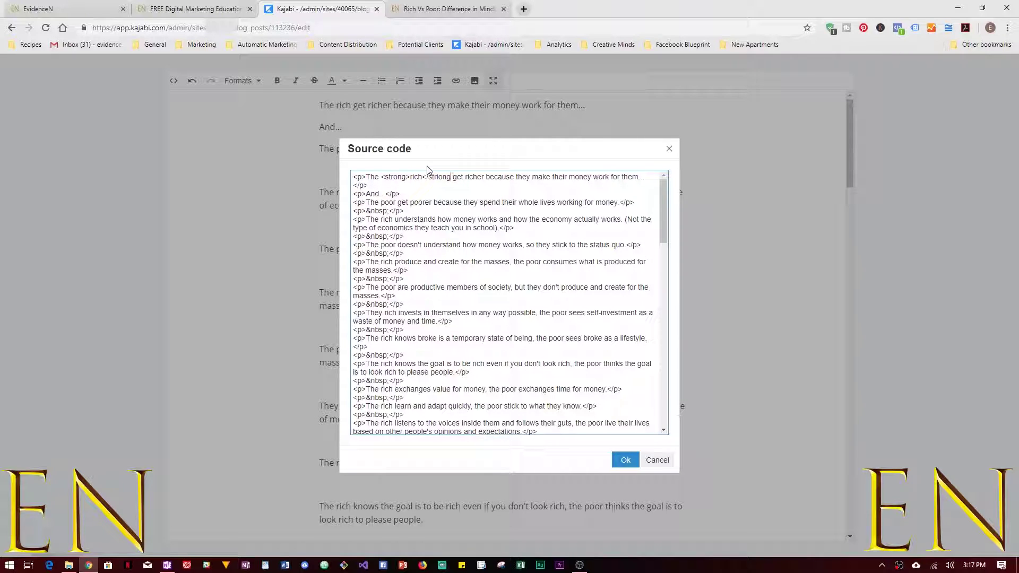
key("BackSpace")
key("BackSpace")
key("BackSpace")
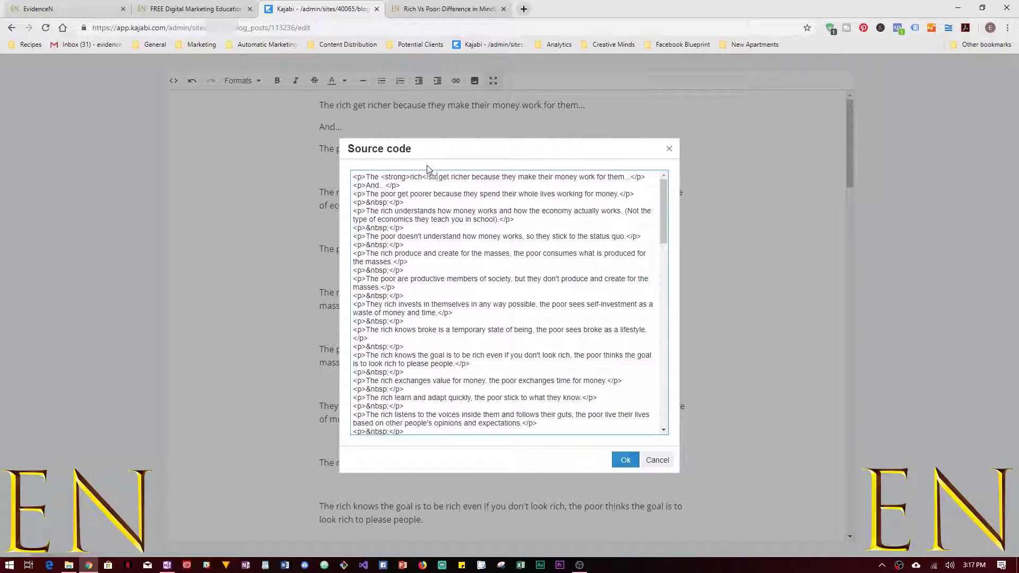
type("ong")
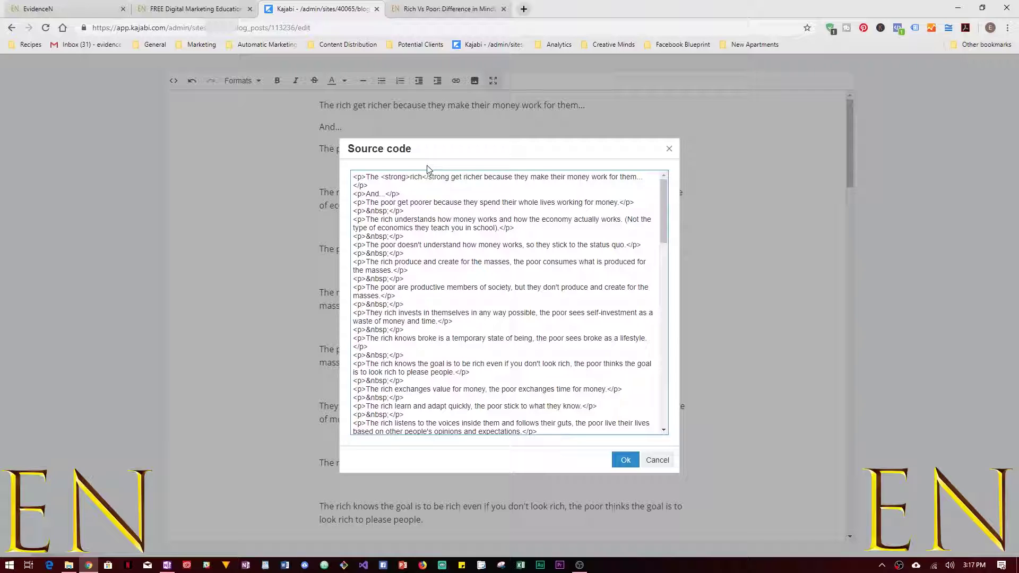
type(">")
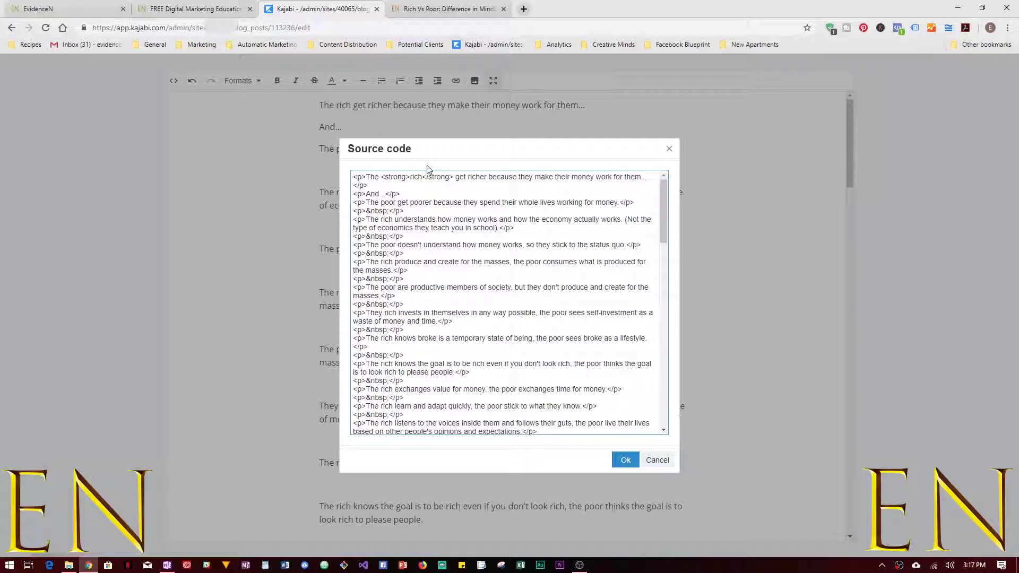
left_click(626, 459)
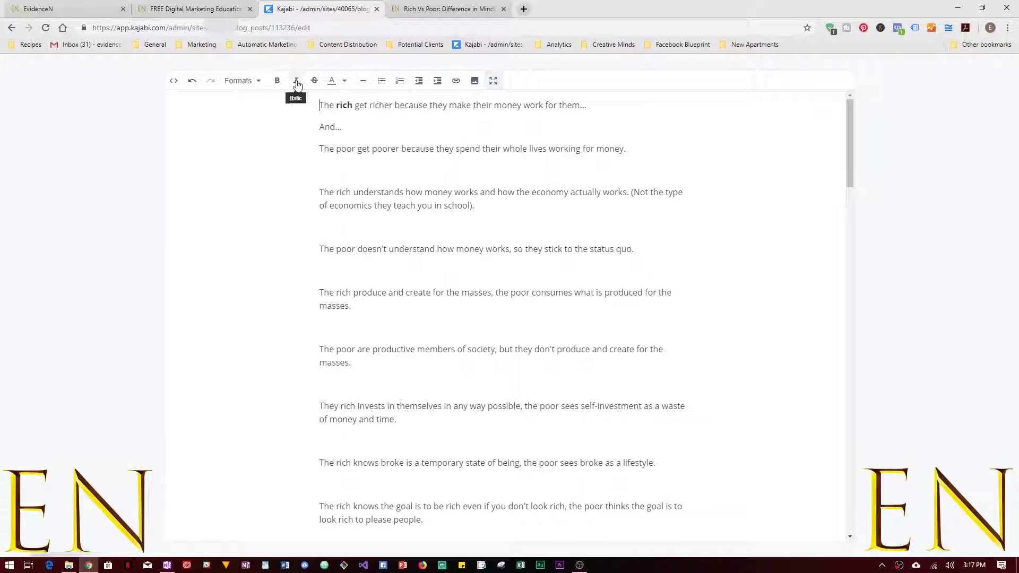
Remove the <strong> and </strong> tags around "rich" in the first line of the source code and apply the change.
left_click(174, 80)
left_click_drag(410, 177, 381, 177)
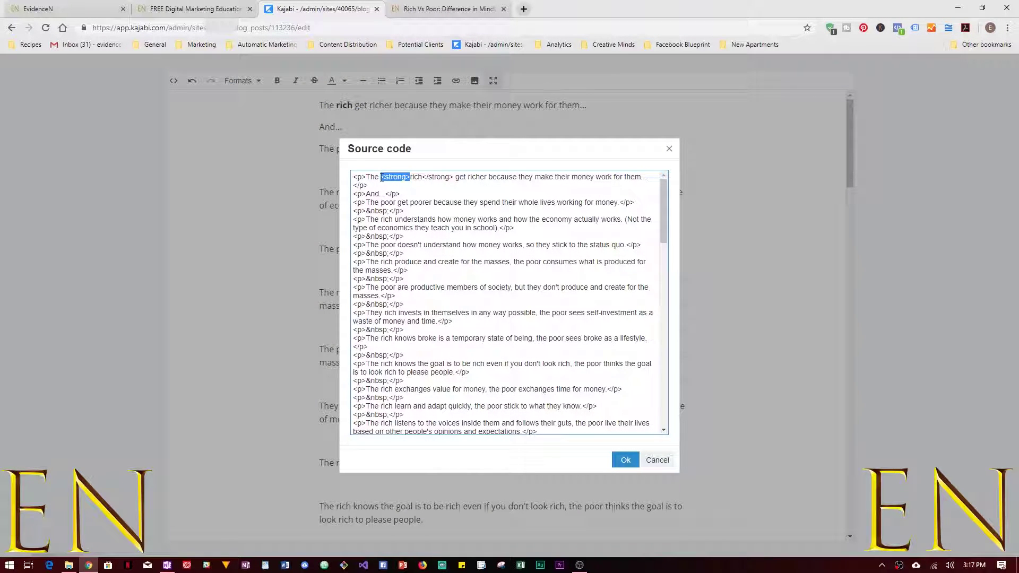
key("Delete")
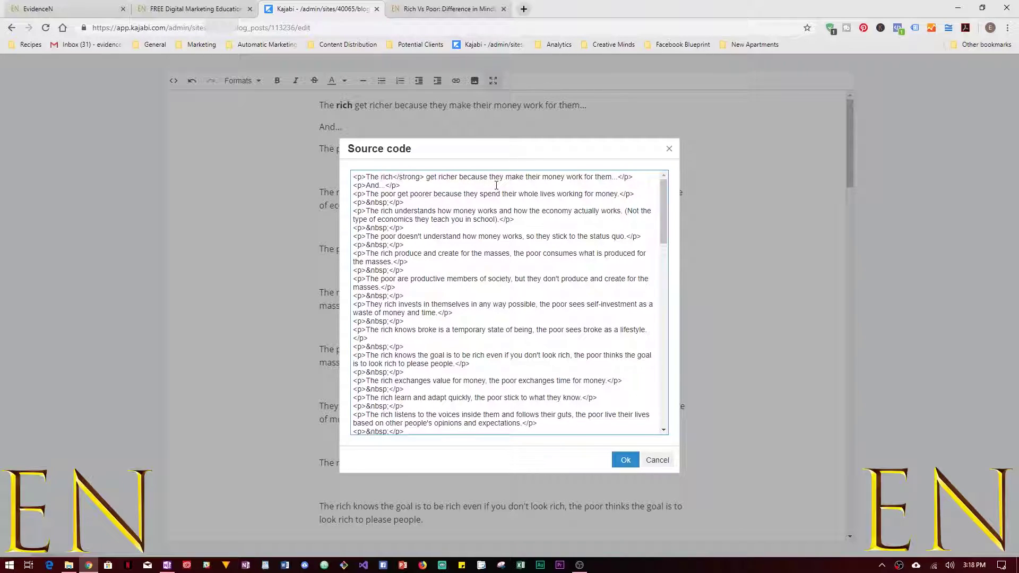
left_click_drag(426, 178, 393, 182)
key("Delete")
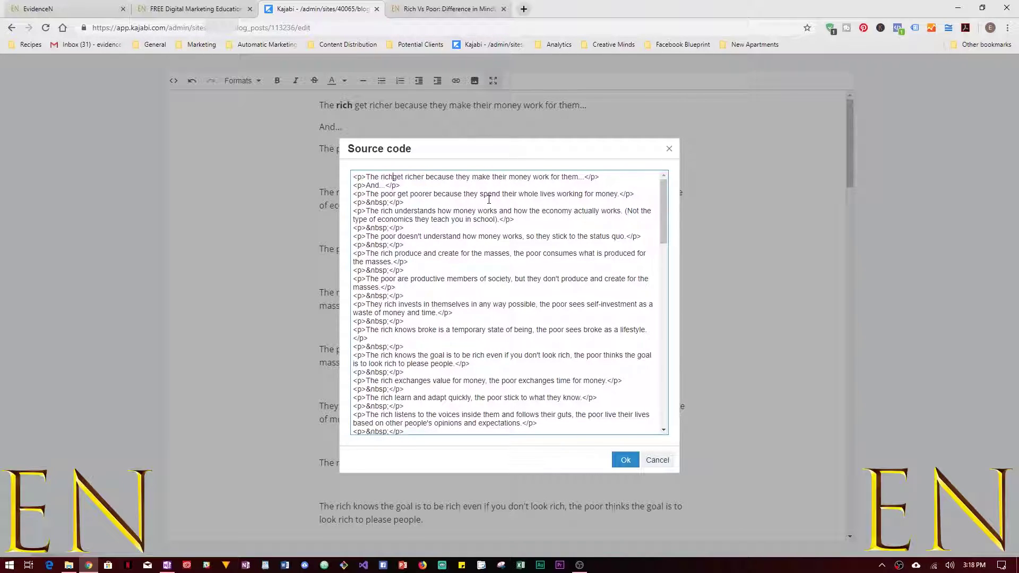
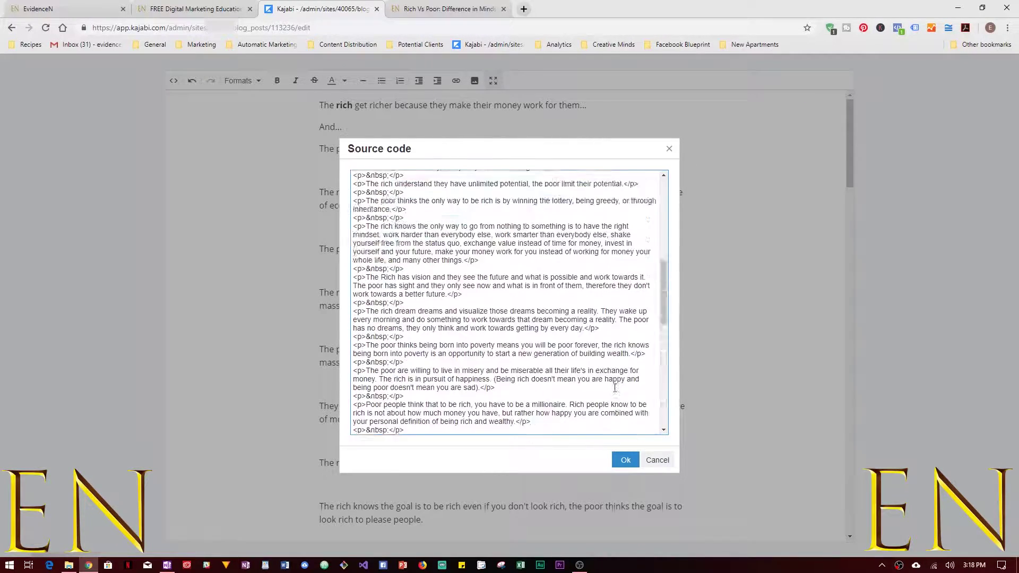
left_click(625, 461)
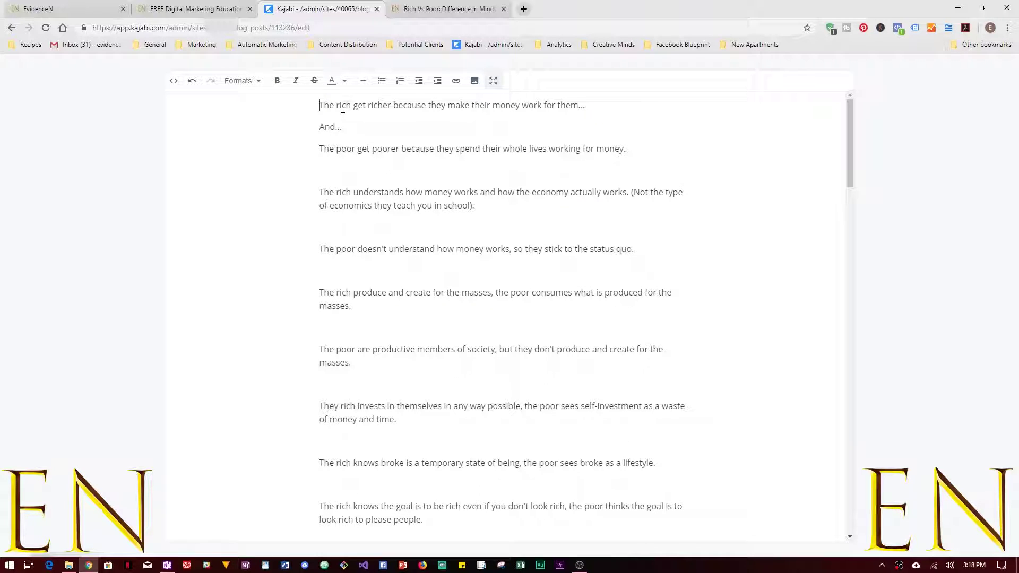
Delete the remaining blank lines between paragraphs, from after "The poor get poorer..." through the end of the post content.
left_click(346, 172)
key("BackSpace")
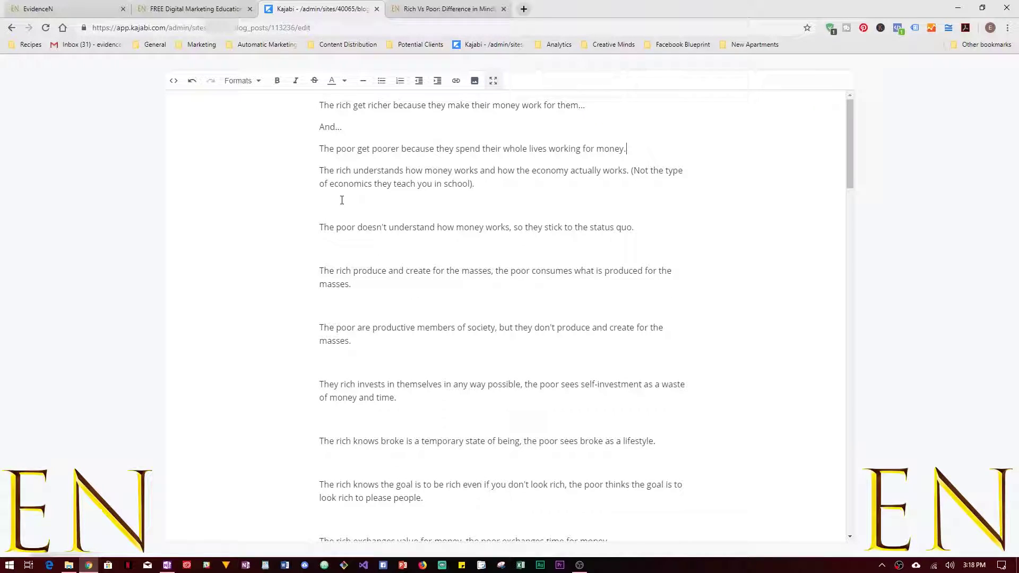
key("BackSpace")
key("BackSpace")
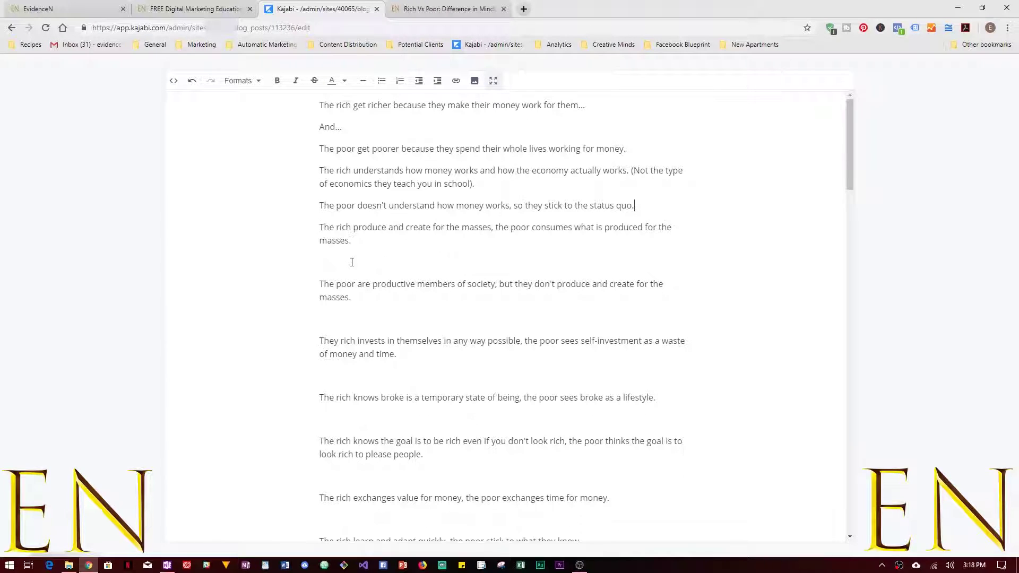
left_click(353, 261)
key("BackSpace")
left_click(353, 304)
key("BackSpace")
left_click(356, 327)
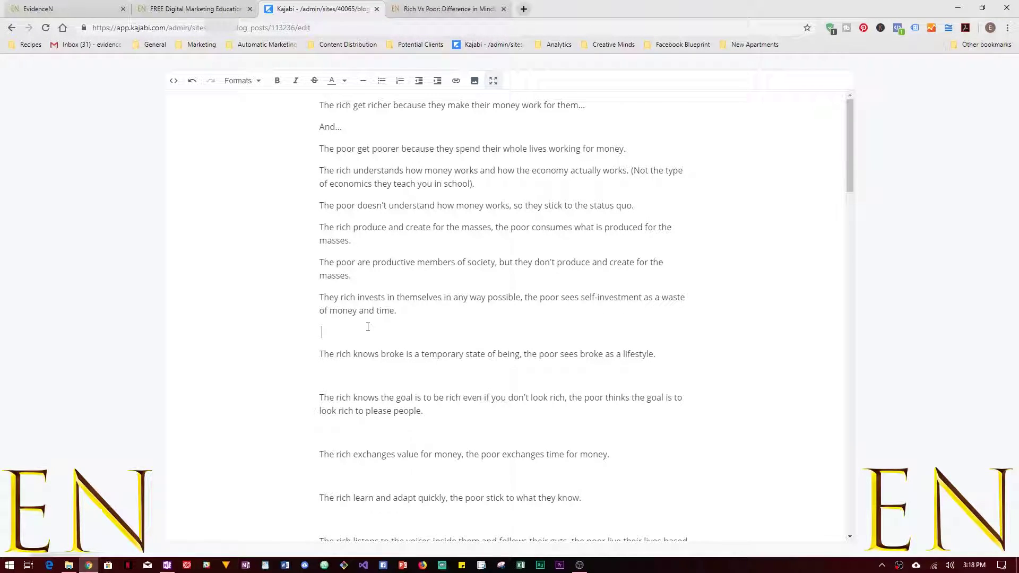
key("BackSpace")
left_click(364, 354)
key("BackSpace")
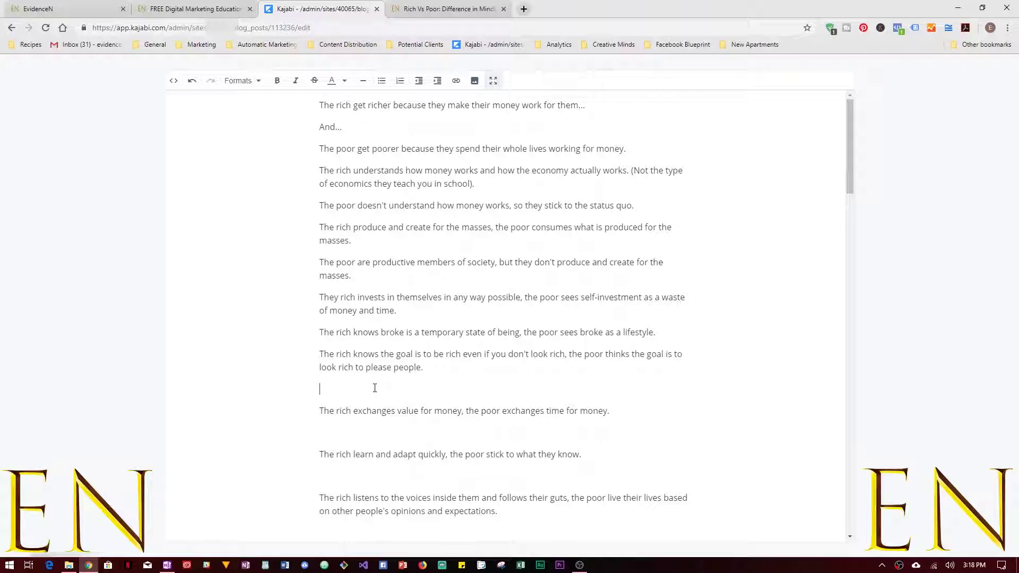
key("BackSpace")
scroll(381, 215, "down", 5)
key("BackSpace")
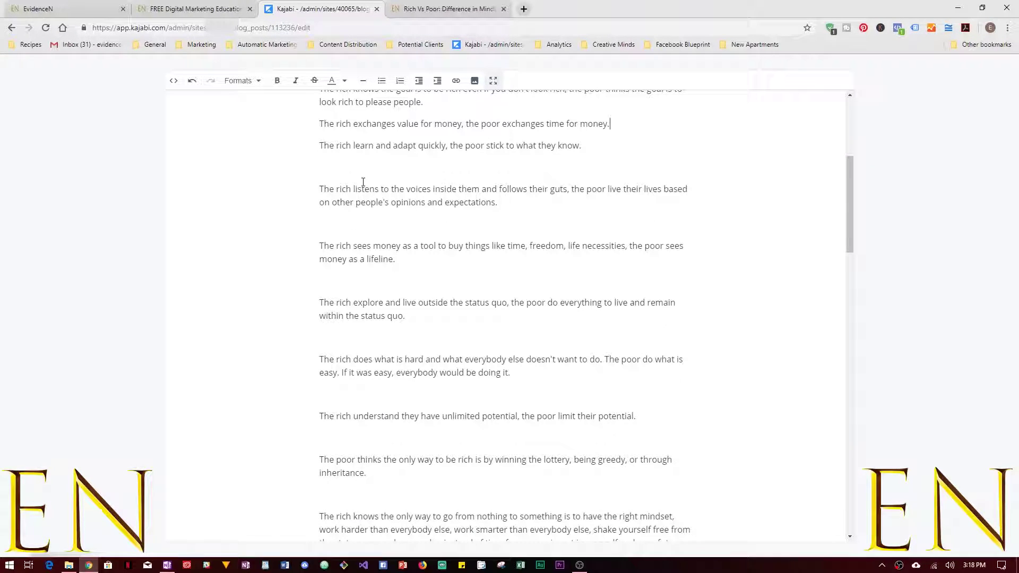
left_click(358, 189)
scroll(744, 292, "down", 20)
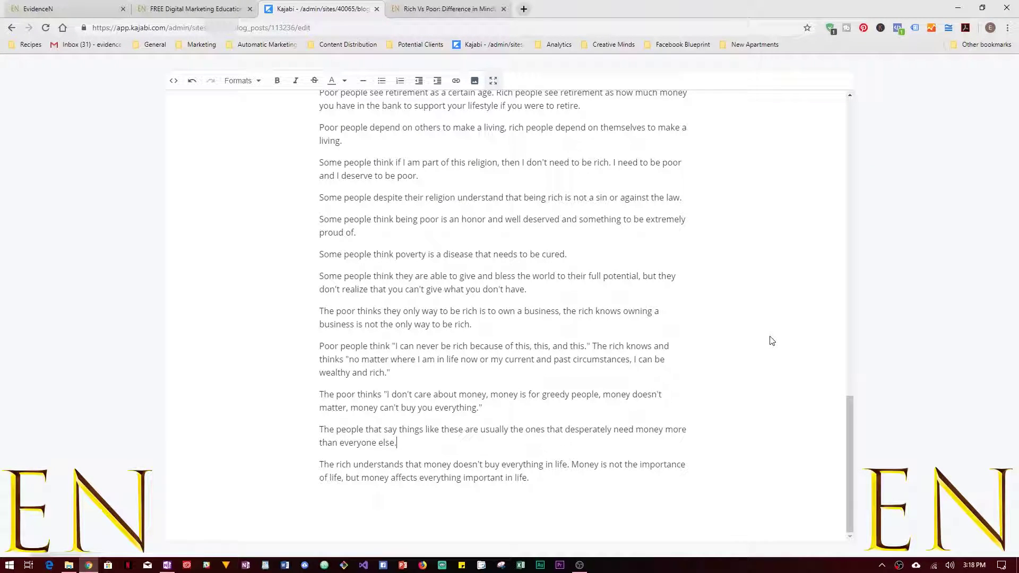
Go back over the tightened paragraphs, exit the full-screen content editor and save the blog post.
scroll(772, 341, "up", 8)
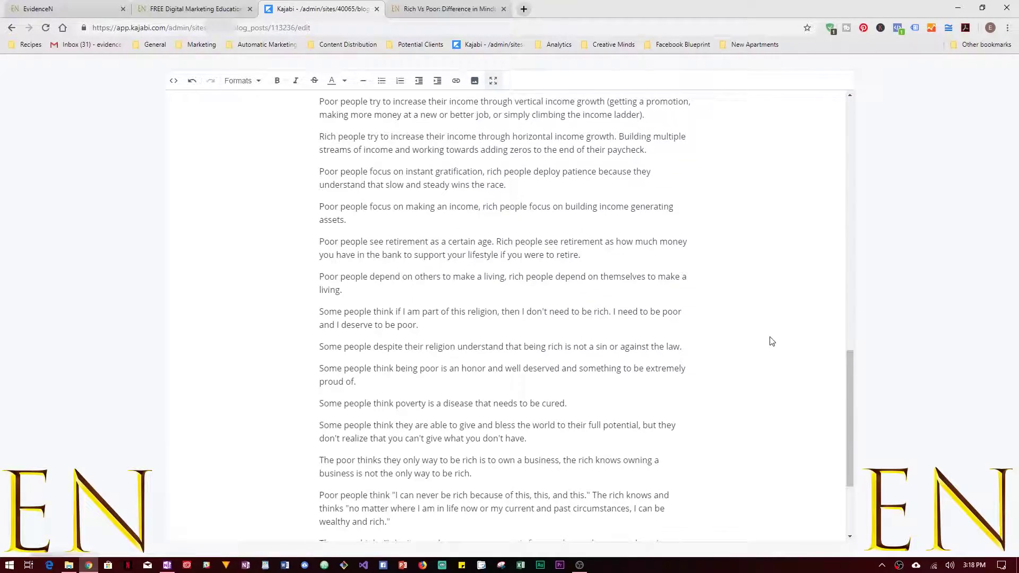
scroll(772, 340, "up", 9)
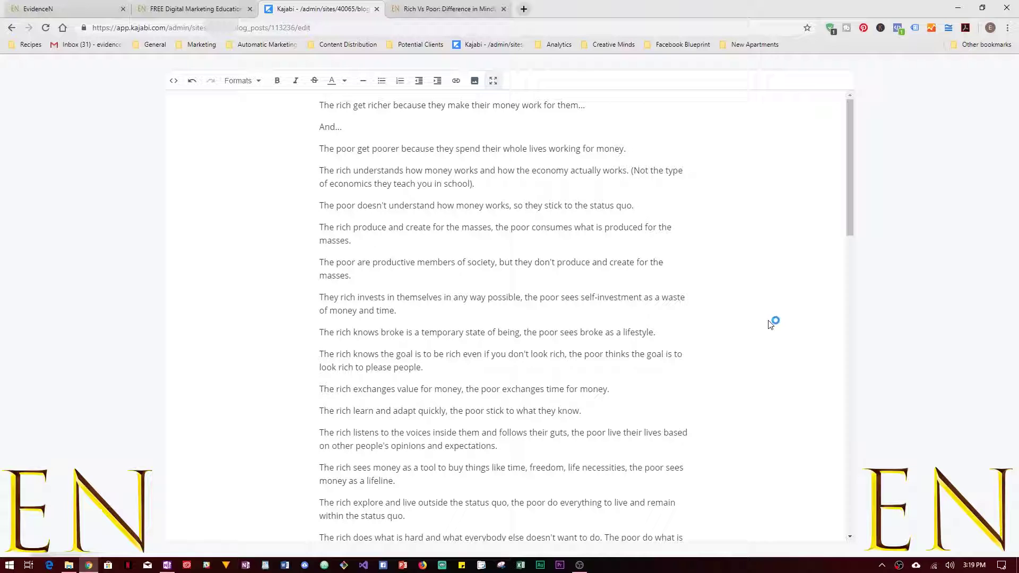
left_click(493, 81)
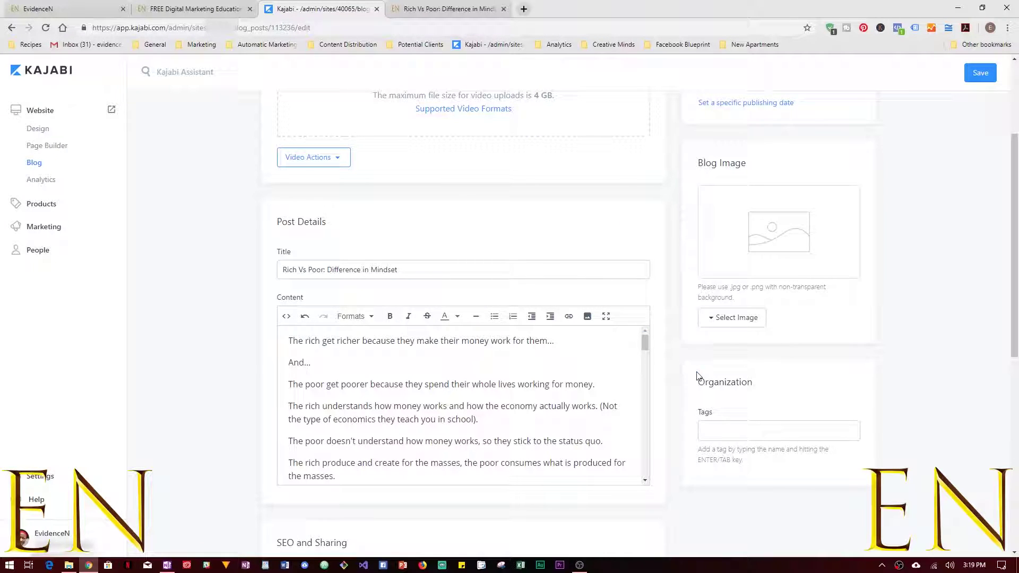
left_click(980, 72)
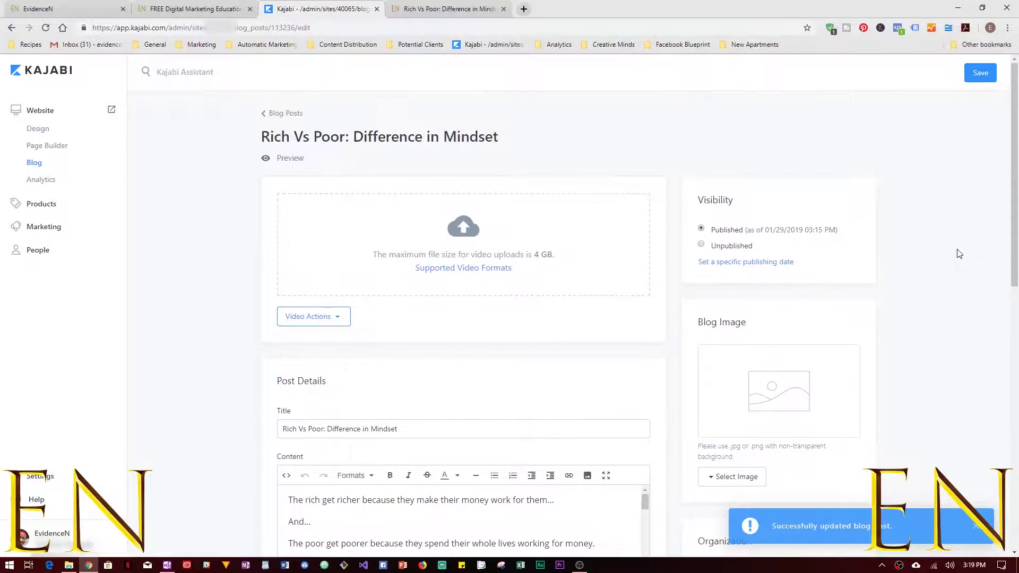
Reload the published post on the website and check its paragraph spacing down to the comment section.
left_click(448, 9)
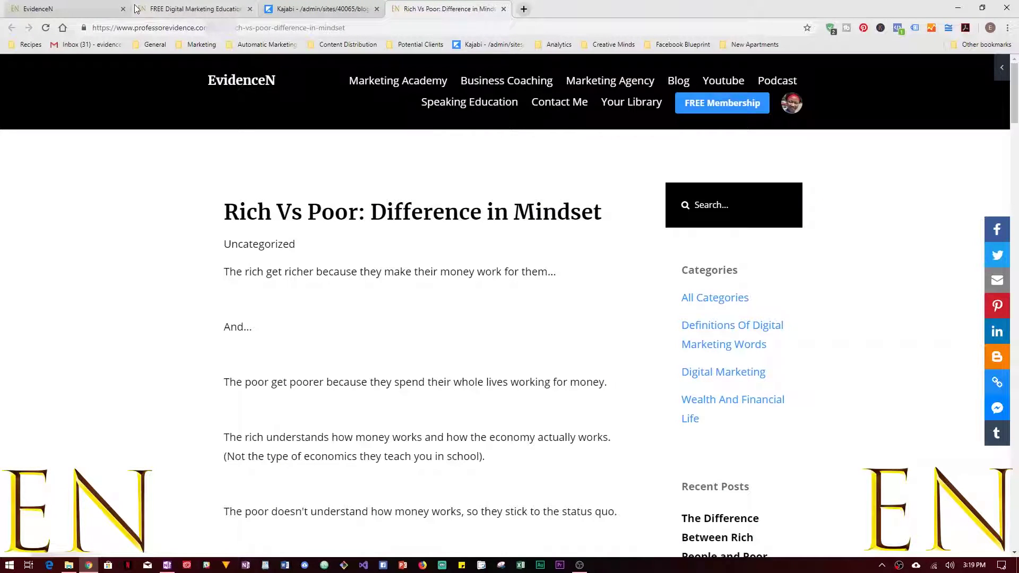
left_click(47, 29)
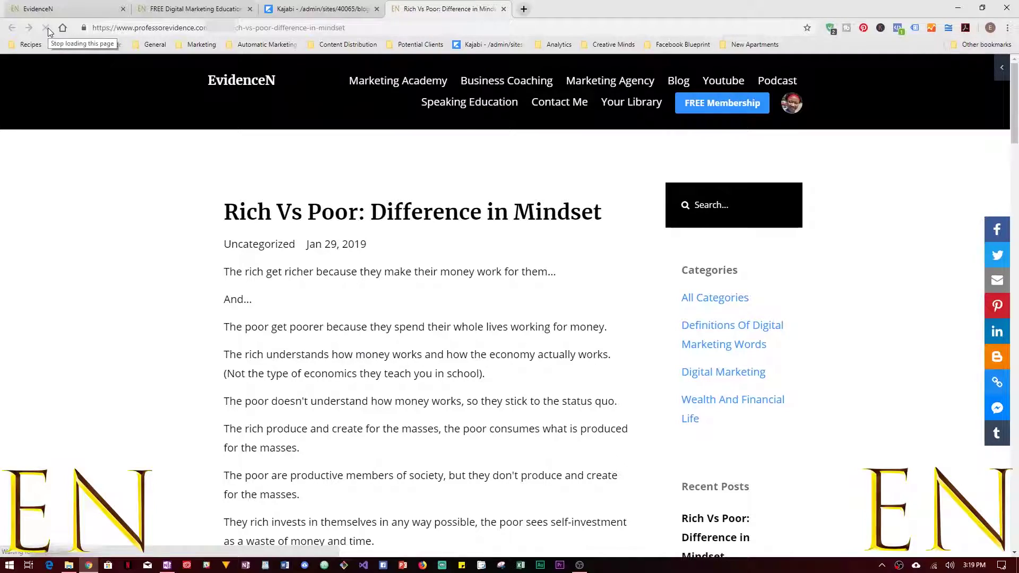
scroll(568, 316, "down", 15)
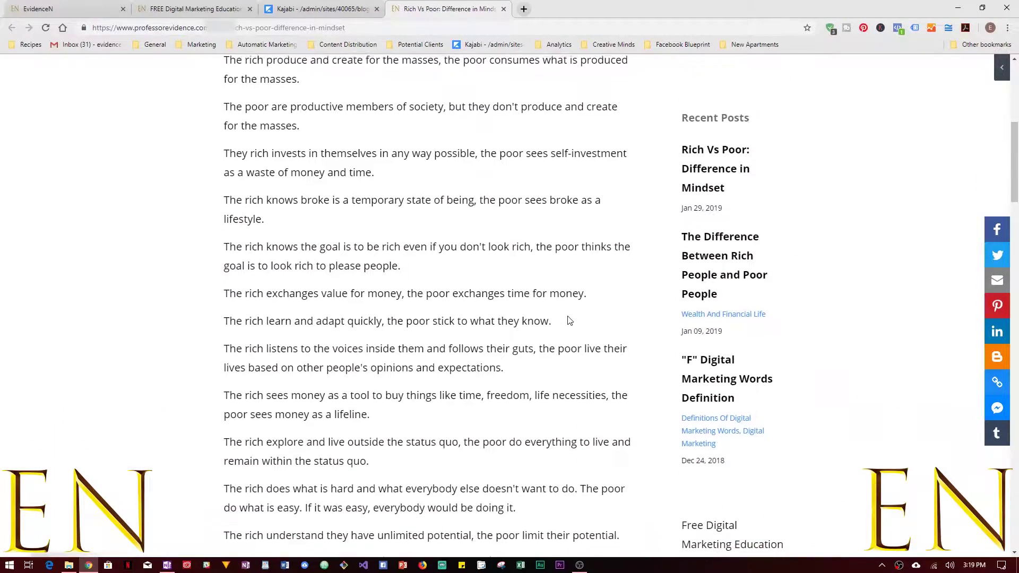
scroll(569, 317, "down", 20)
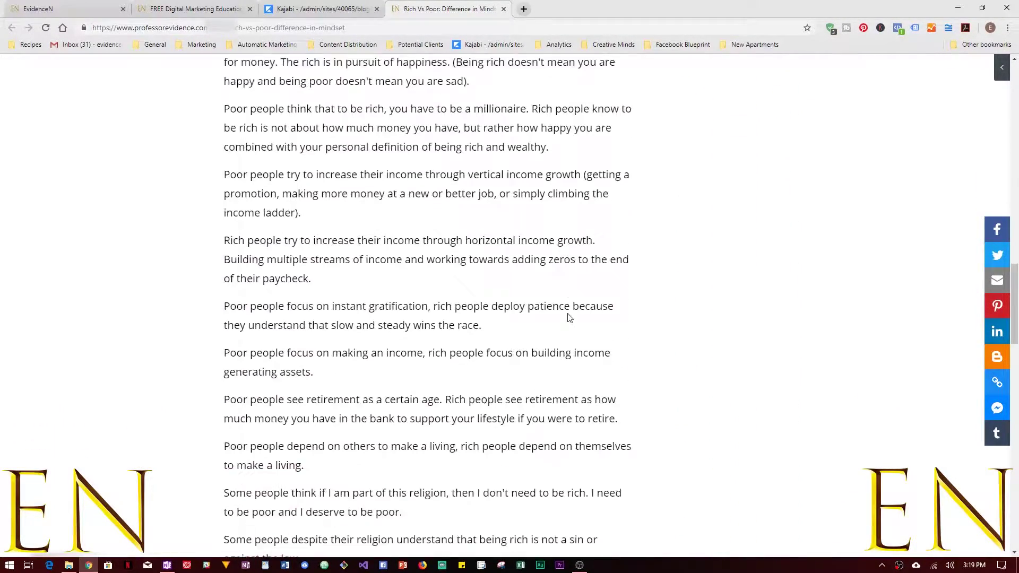
scroll(569, 315, "down", 1)
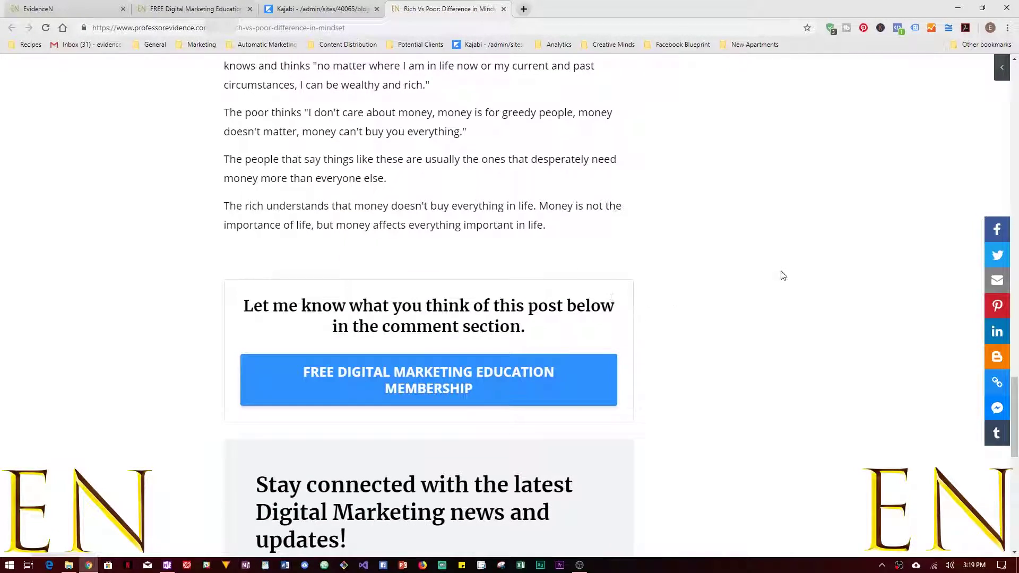
scroll(780, 276, "down", 7)
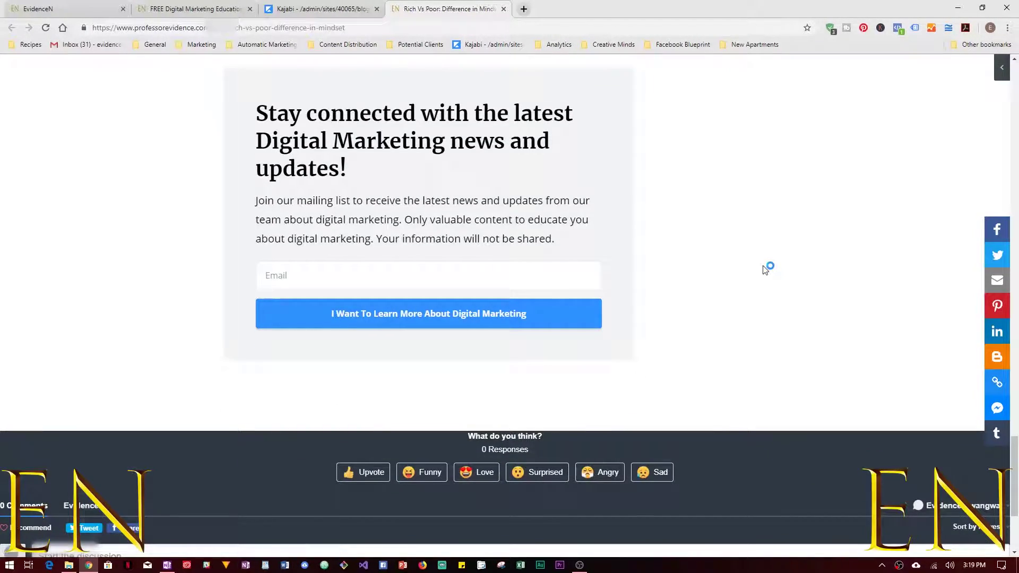
scroll(764, 268, "down", 4)
scroll(763, 265, "up", 8)
scroll(764, 269, "up", 20)
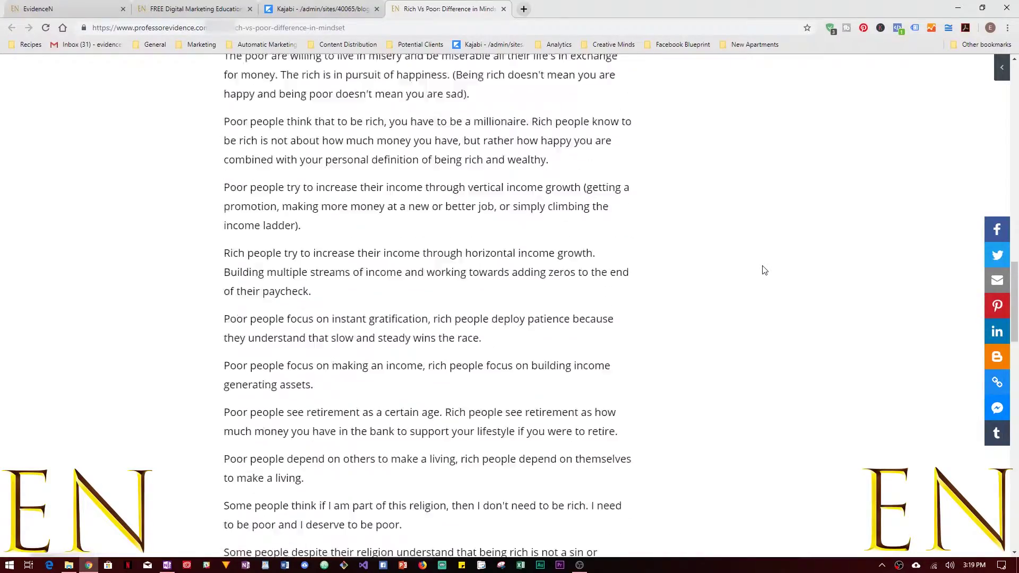
scroll(764, 270, "up", 7)
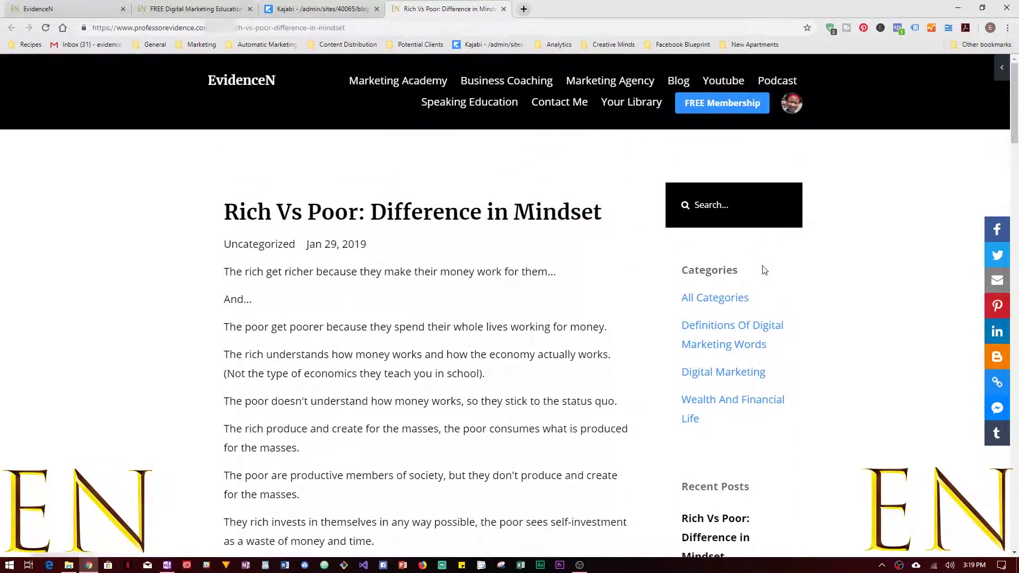
Switch back to the Kajabi edit page of the blog post and open its content editor in full screen.
left_click(321, 9)
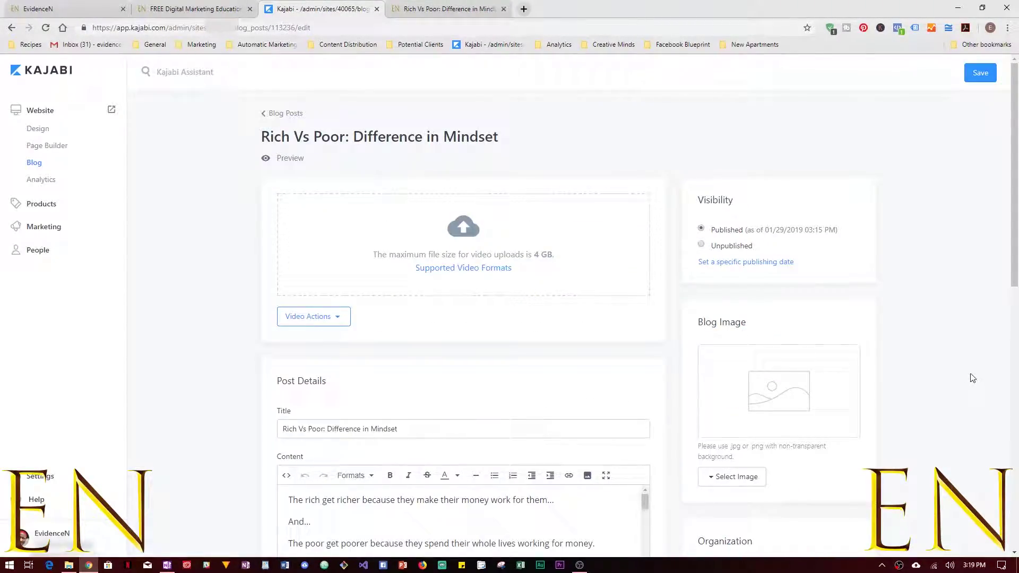
scroll(935, 351, "down", 6)
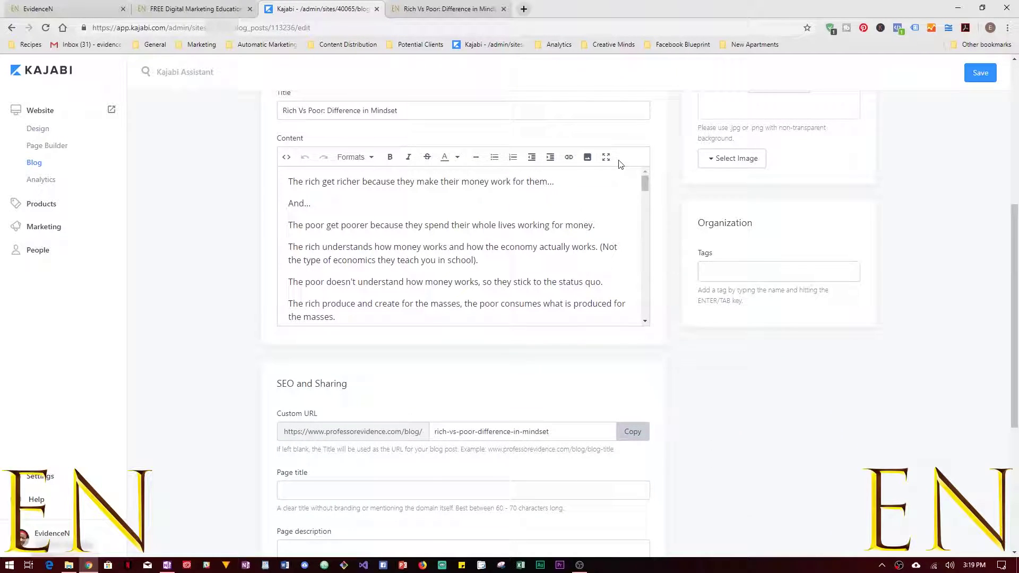
left_click(605, 157)
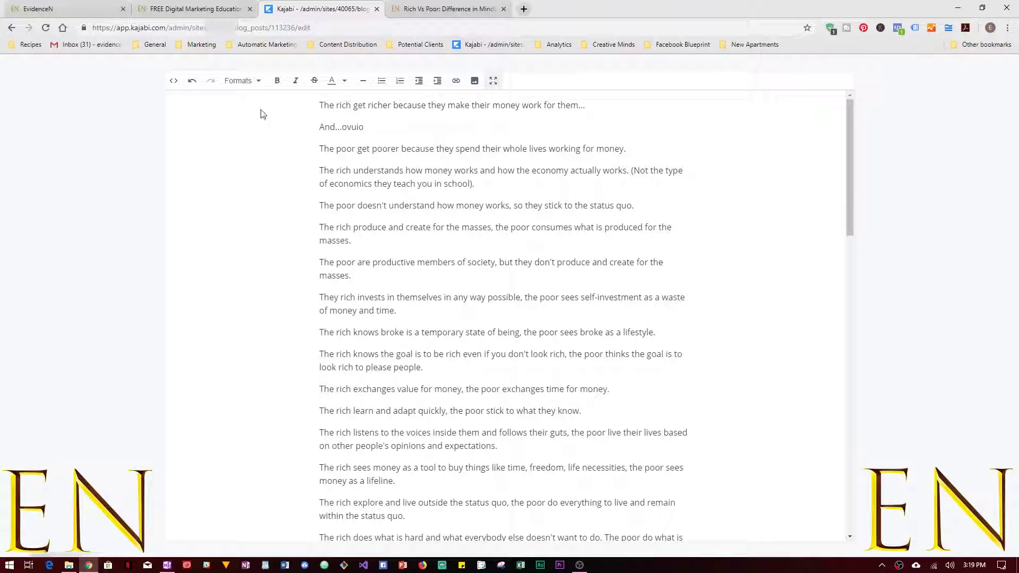
Undo and redo the stray text "ovuio" after "And...", ending with it undone.
left_click(190, 85)
left_click(191, 85)
left_click(190, 85)
left_click(191, 85)
left_click(218, 86)
left_click(217, 86)
left_click(192, 85)
left_click(192, 85)
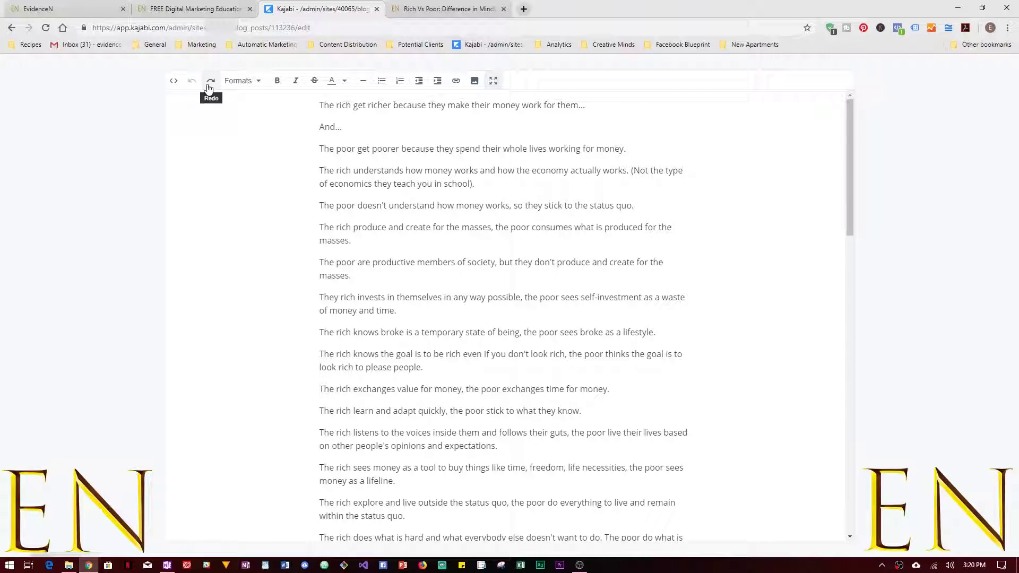
left_click(241, 81)
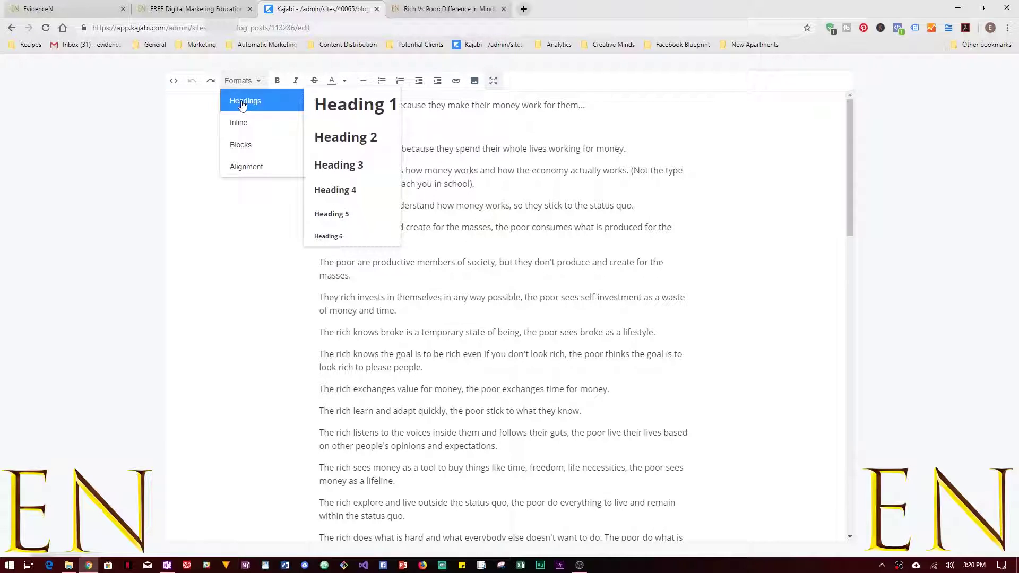
mouse_move(243, 124)
mouse_move(242, 165)
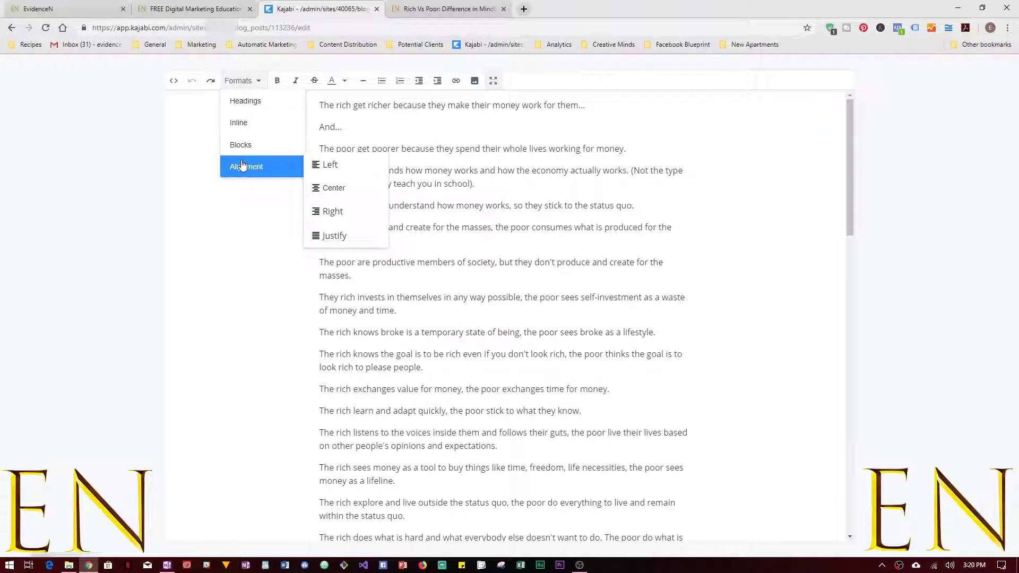
left_click(503, 227)
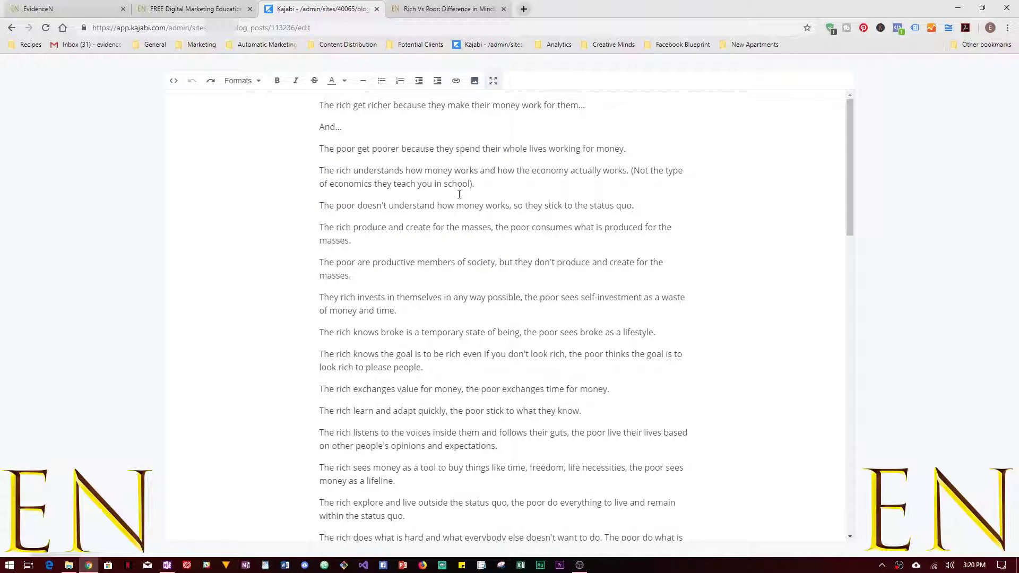
Format the first line "The rich get richer because they make their money work for them..." as Heading 1.
left_click_drag(318, 105, 602, 110)
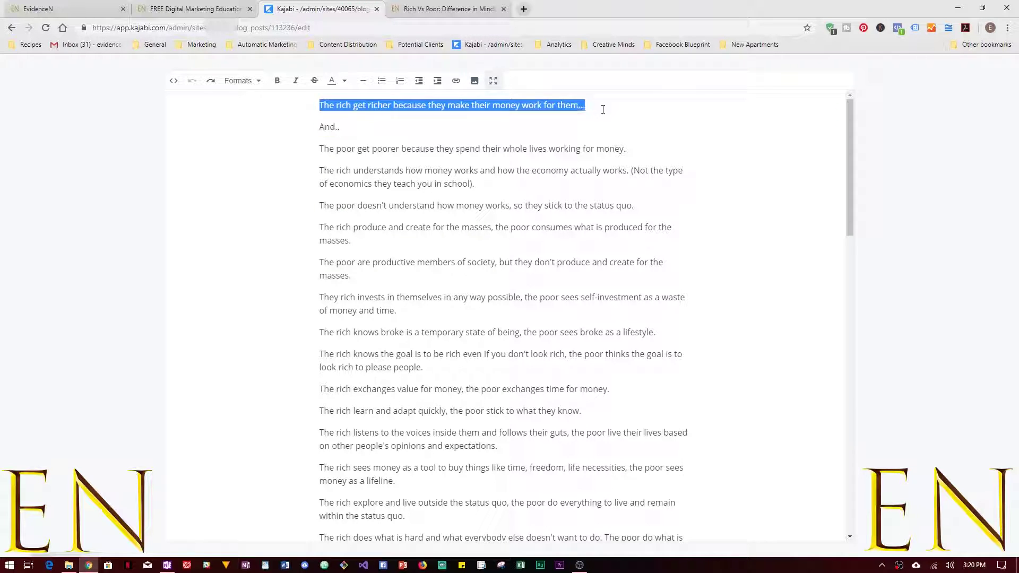
left_click(255, 80)
mouse_move(234, 100)
left_click(333, 104)
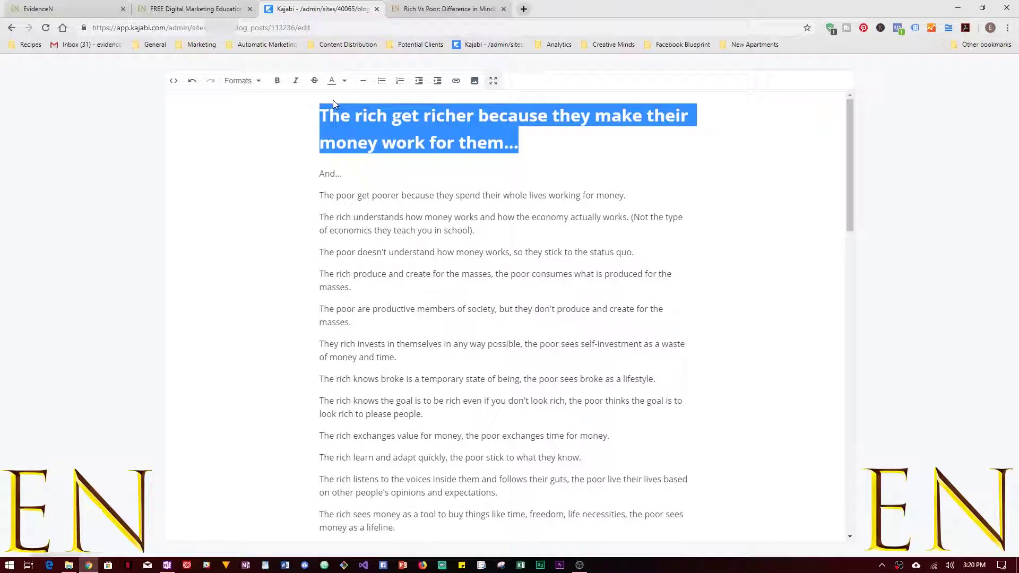
left_click(438, 173)
Change the first line's format to Heading 3.
left_click_drag(549, 145, 318, 112)
left_click(254, 81)
mouse_move(255, 103)
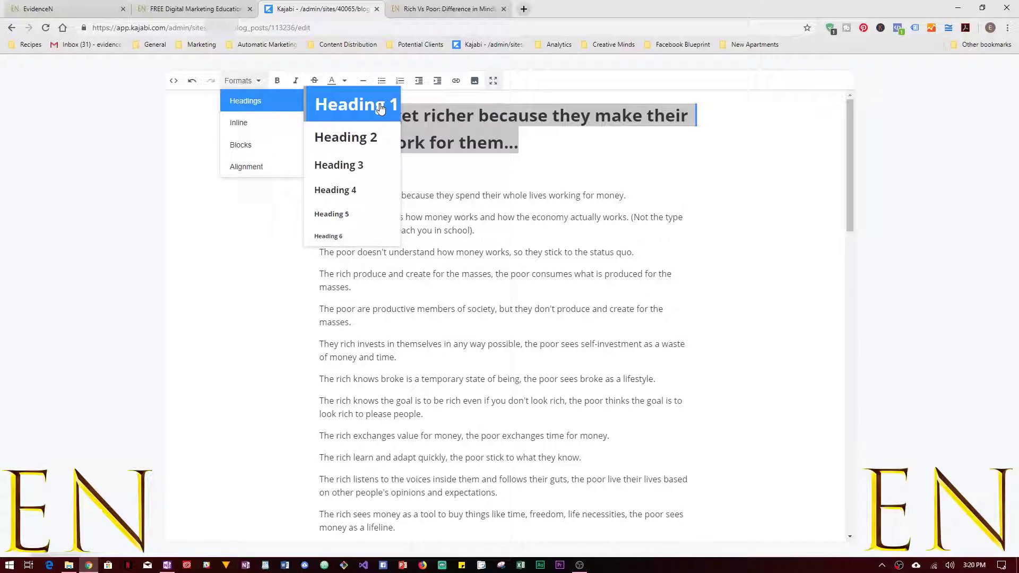
left_click(339, 164)
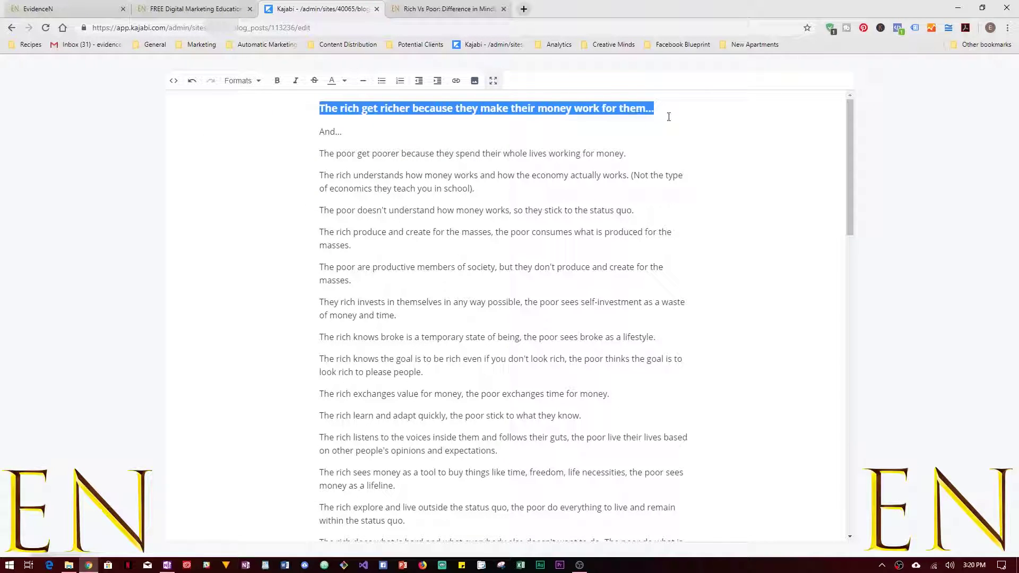
left_click(586, 121)
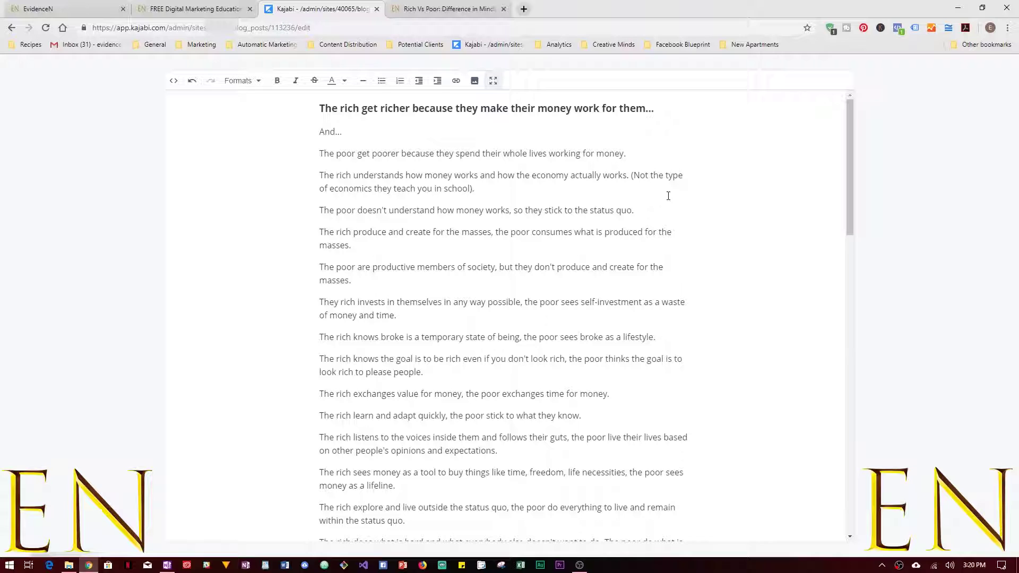
Change the first line's opening and closing heading tags to h1 in the source code and apply the change.
left_click_drag(614, 113, 322, 106)
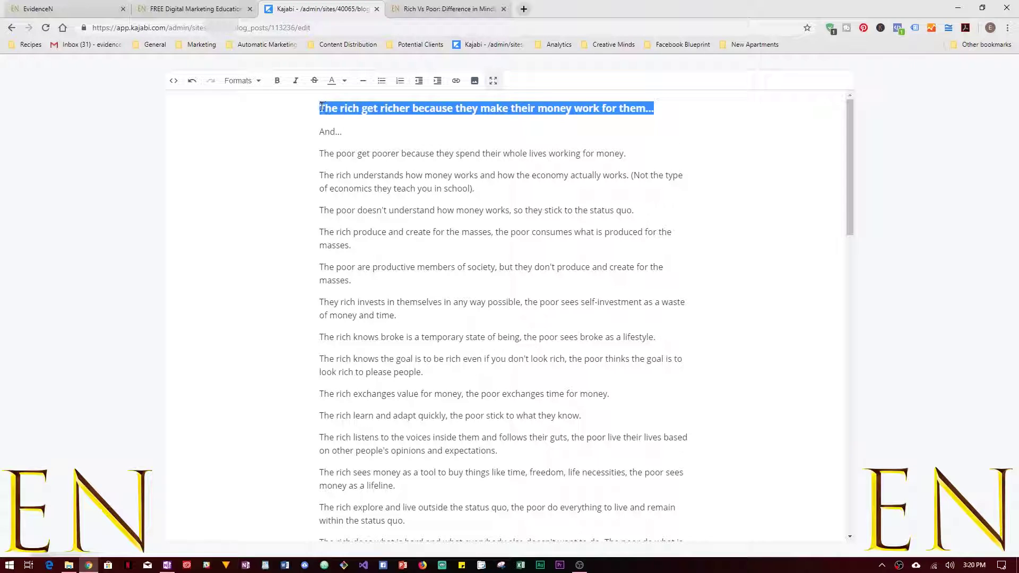
left_click(173, 81)
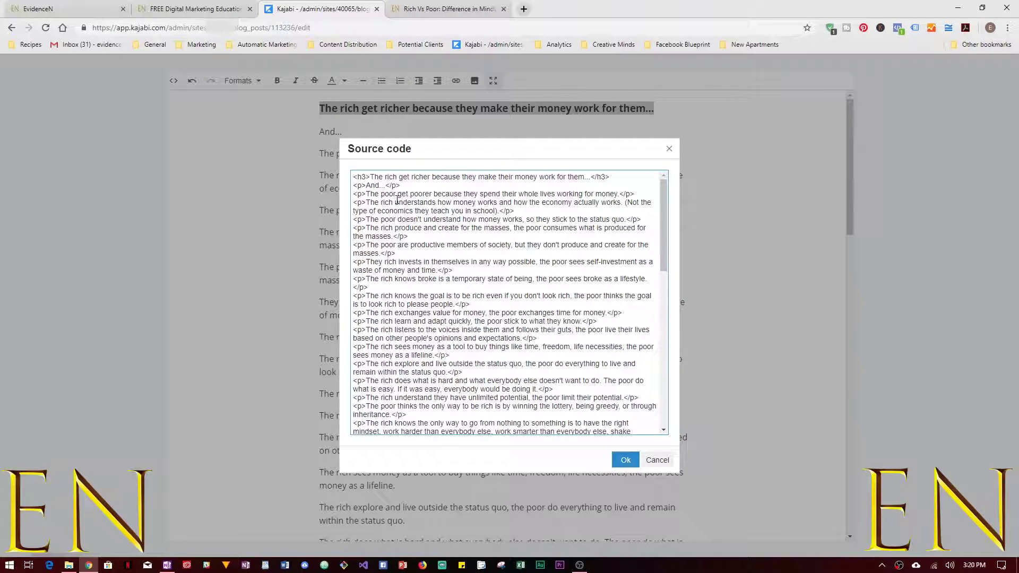
left_click(368, 176)
key("BackSpace")
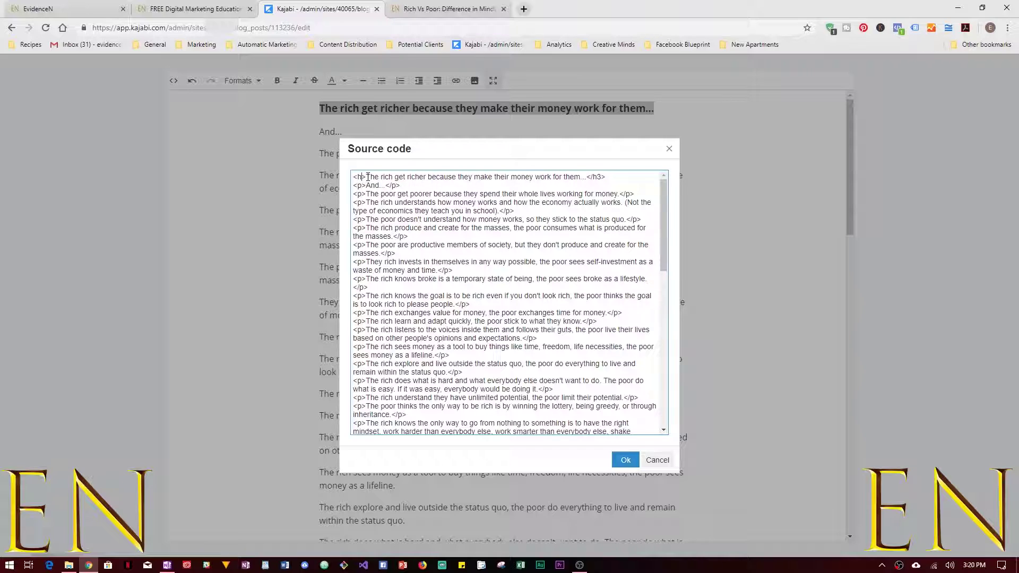
type("1")
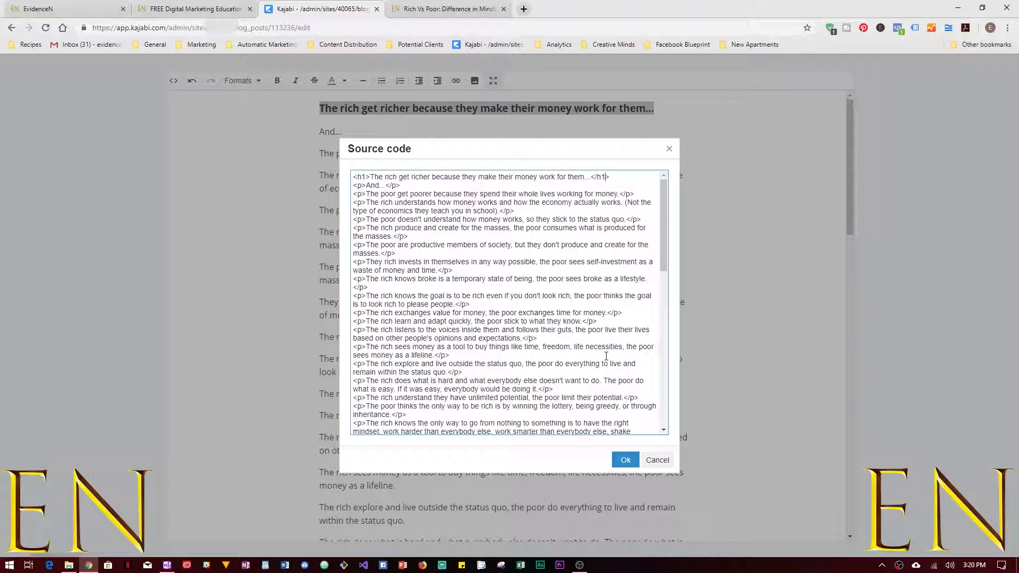
left_click(625, 460)
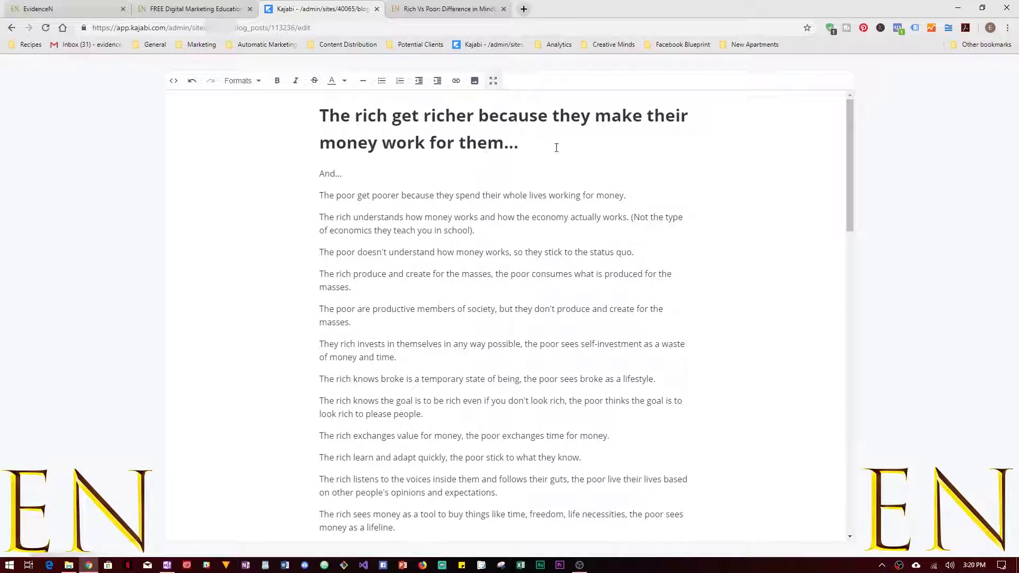
Convert the first line's heading to the Paragraph block format.
left_click_drag(560, 150, 312, 114)
left_click(243, 80)
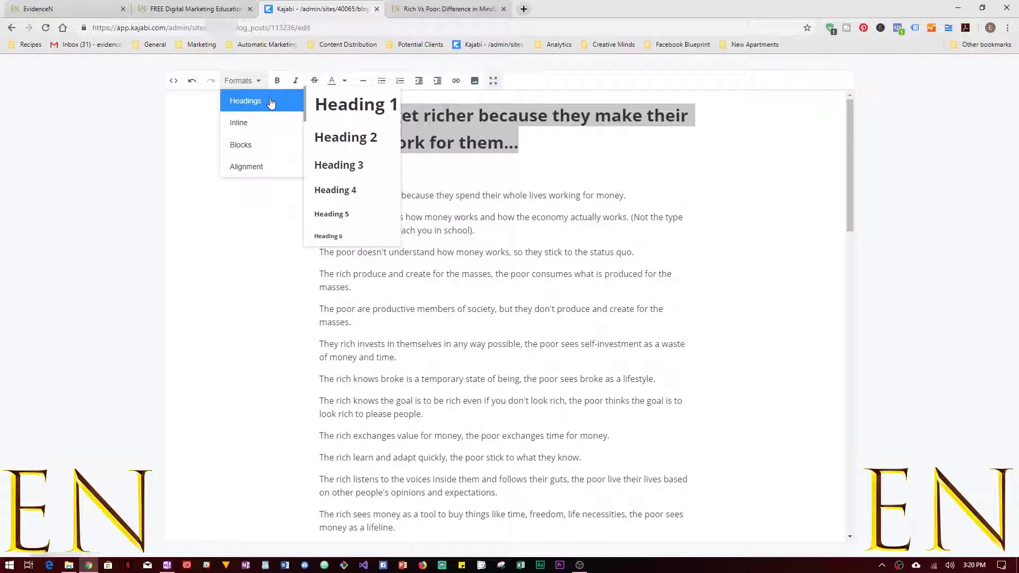
mouse_move(291, 136)
mouse_move(261, 146)
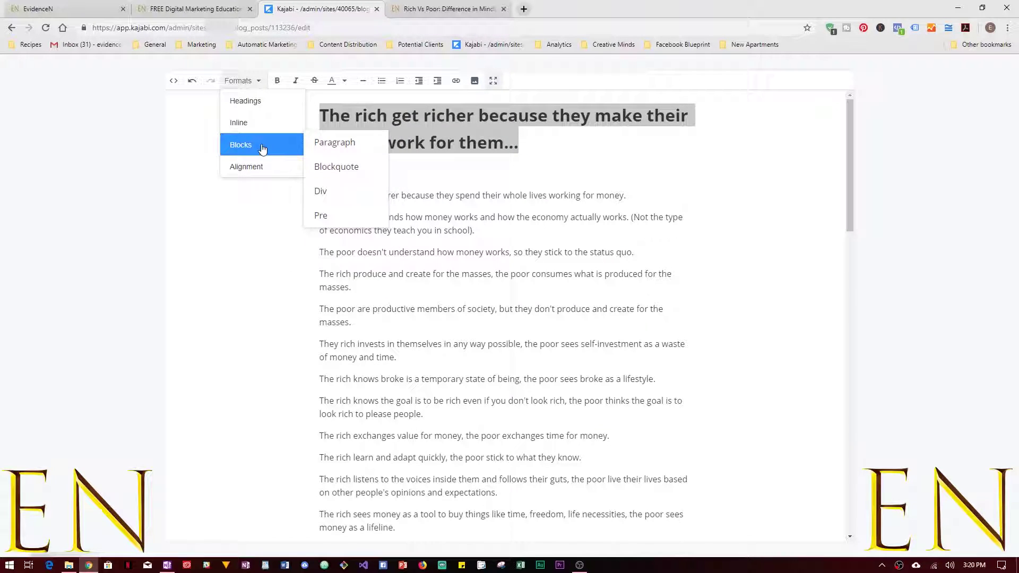
left_click(345, 144)
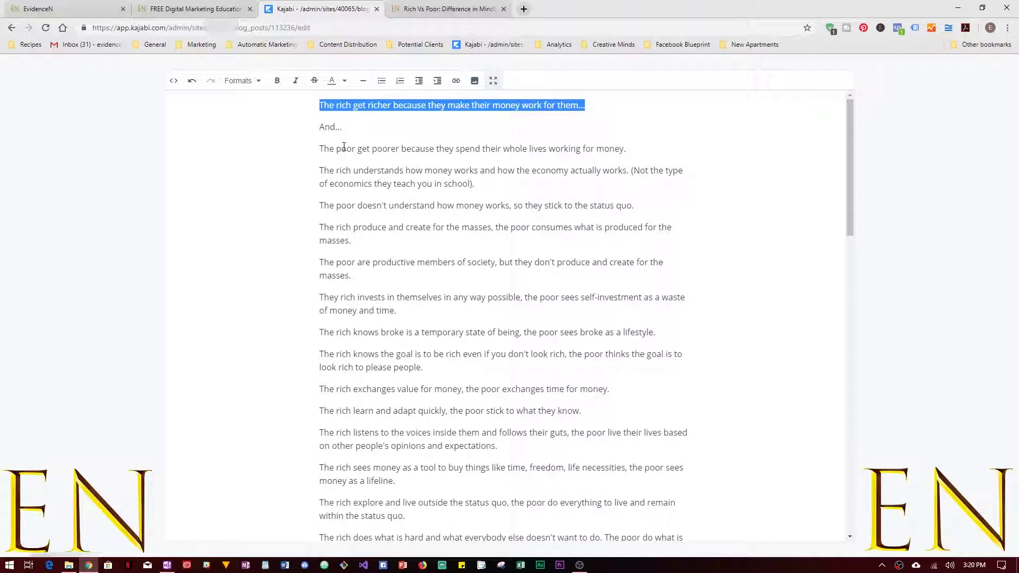
Italicize the first line, "The rich get richer because they make their money work for them...".
left_click(238, 80)
mouse_move(247, 106)
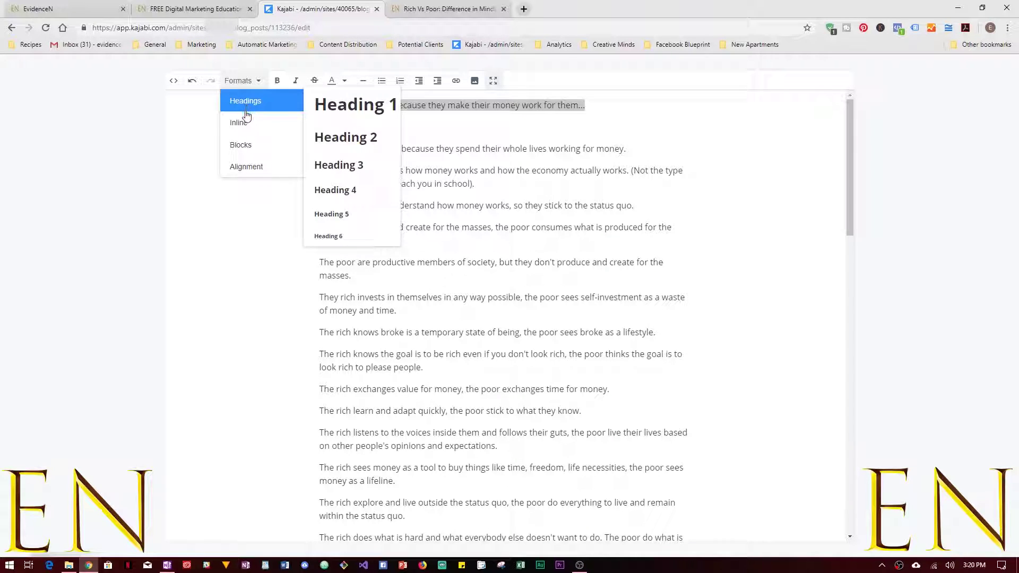
mouse_move(264, 123)
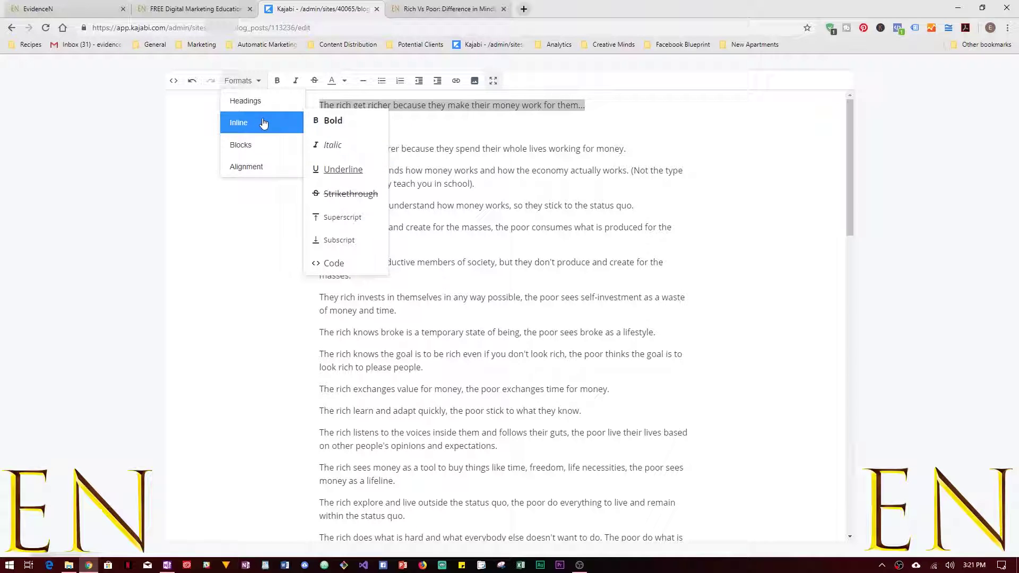
left_click(321, 145)
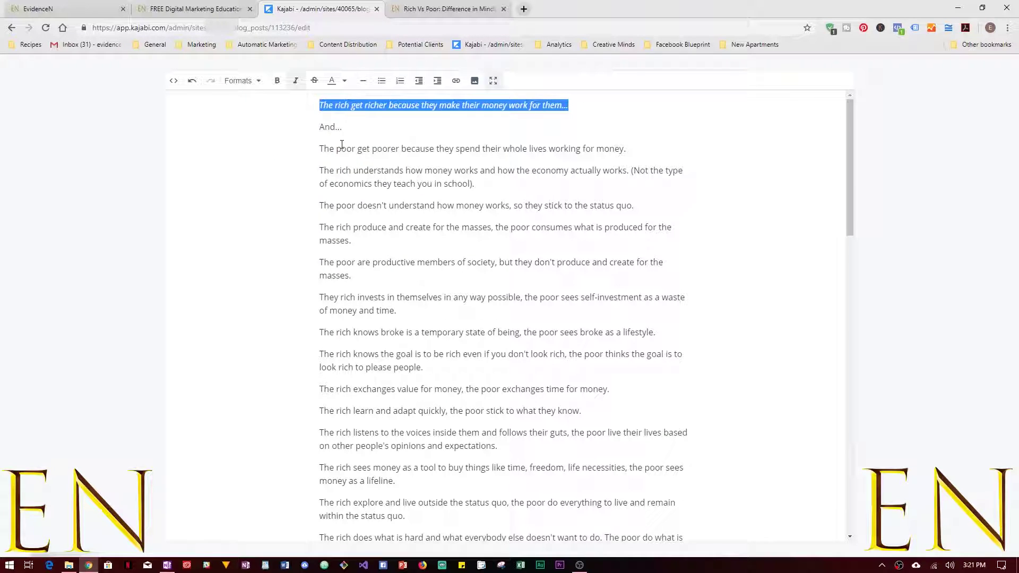
Underline the line "The poor get poorer because they spend their whole lives working for money.".
left_click_drag(320, 148, 647, 144)
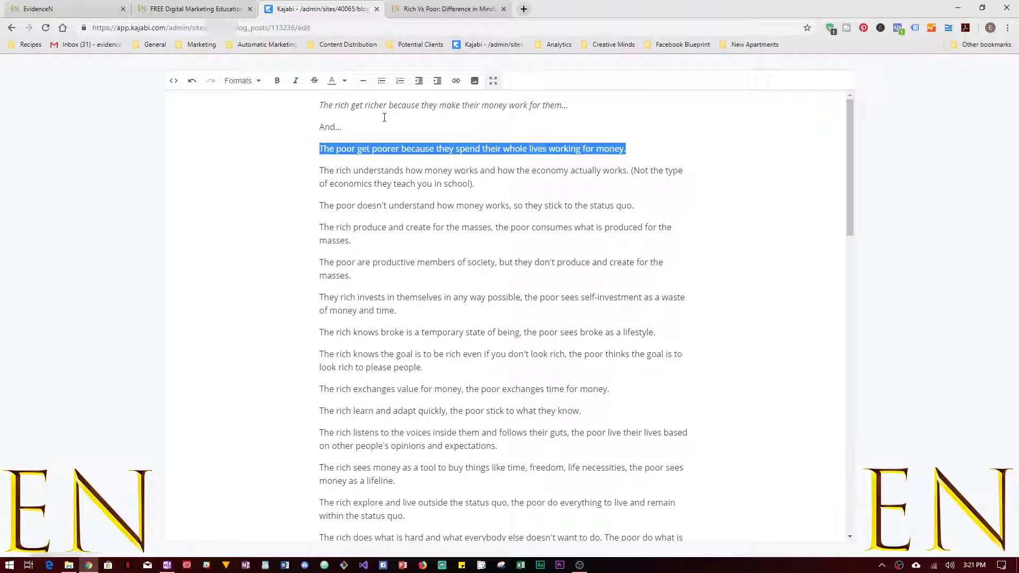
left_click(238, 80)
mouse_move(263, 144)
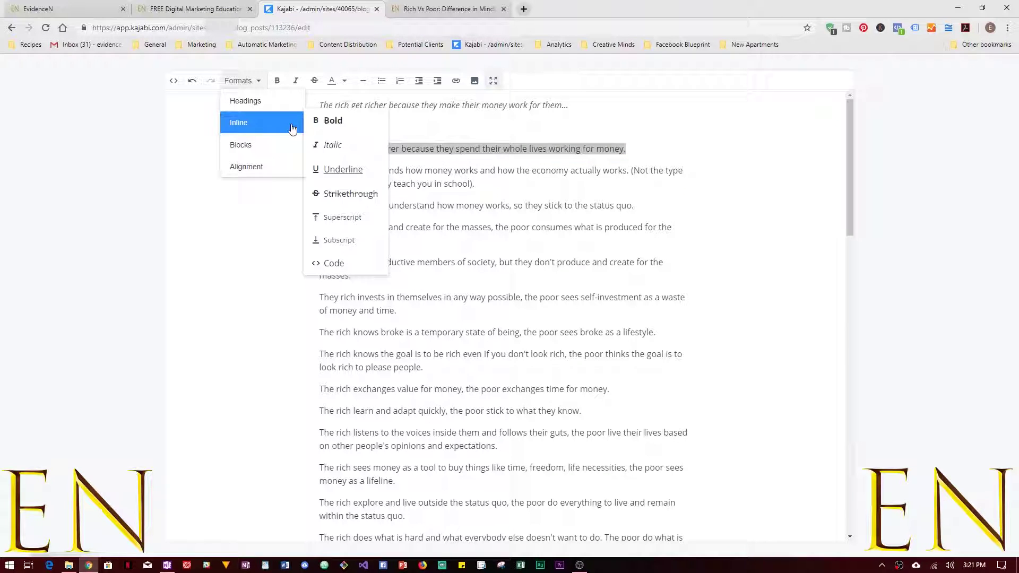
left_click(331, 166)
Apply strikethrough to the line "The poor doesn't understand how money works, so they stick to the status quo.".
left_click(242, 80)
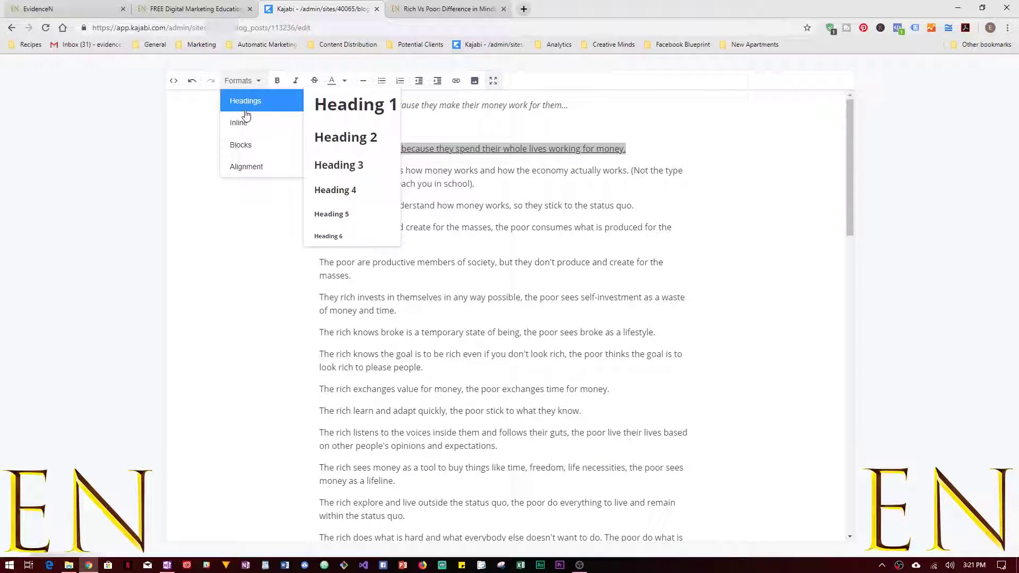
mouse_move(265, 166)
left_click(396, 262)
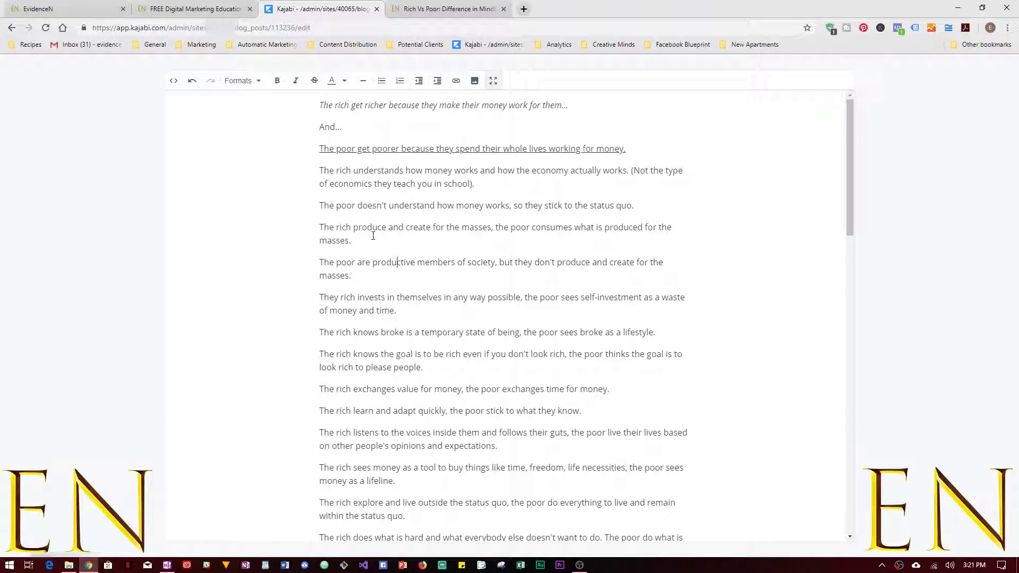
triple_click(349, 207)
left_click(241, 81)
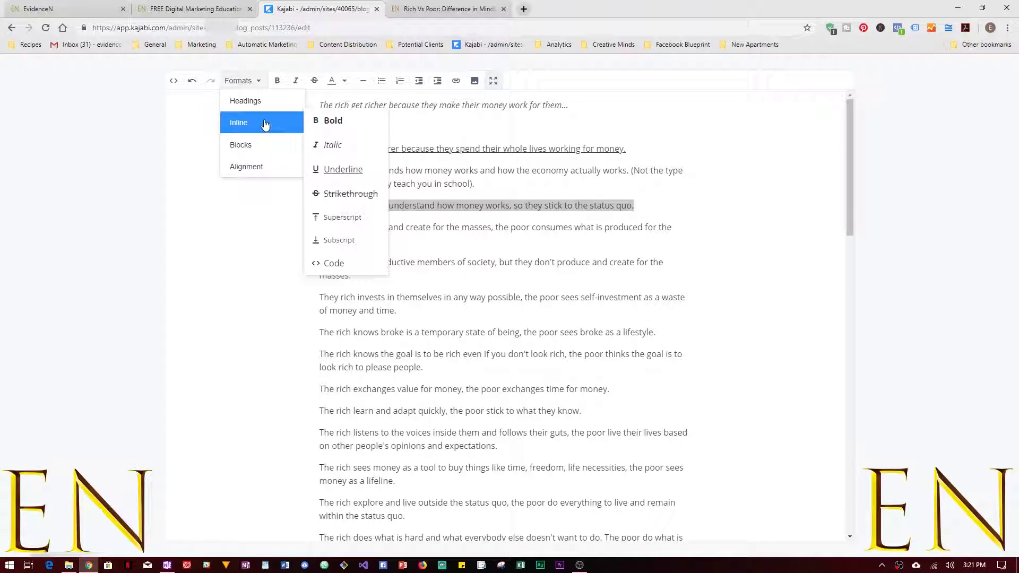
mouse_move(265, 166)
mouse_move(299, 128)
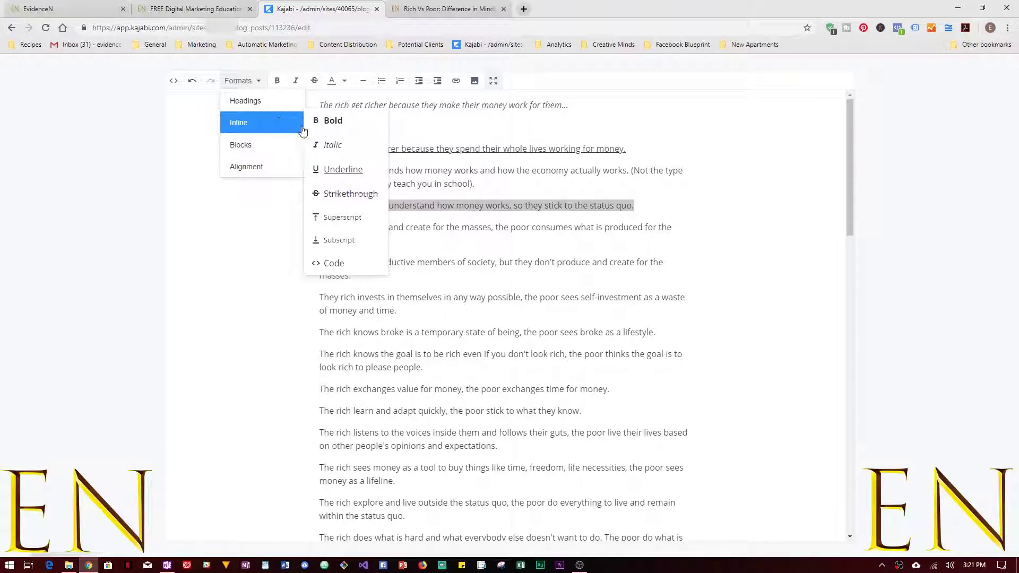
left_click(351, 195)
left_click(341, 264)
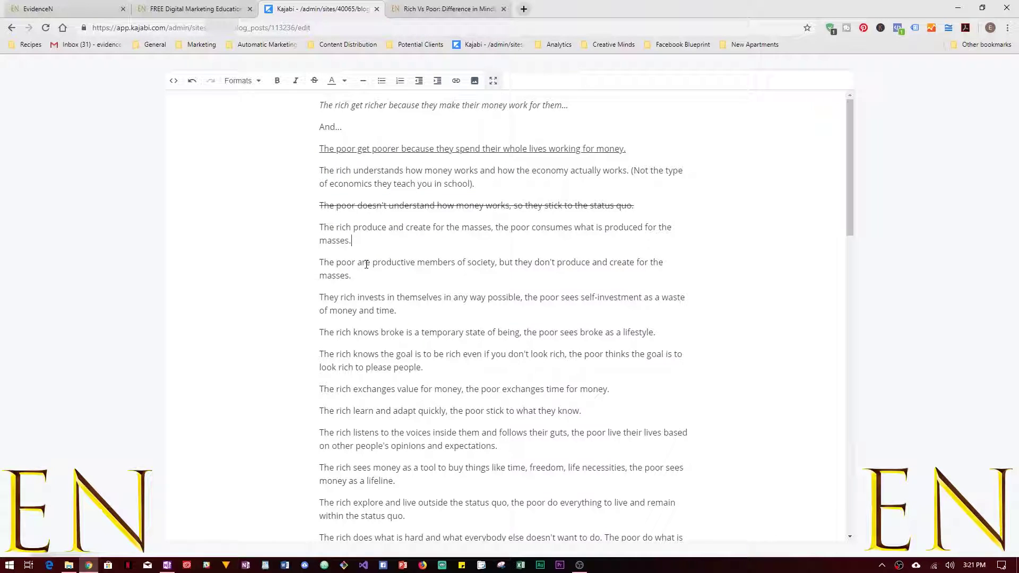
Apply the inline Code format to the paragraph "The poor are productive members of society, but they don't produce and create for the masses.".
triple_click(337, 264)
left_click(244, 86)
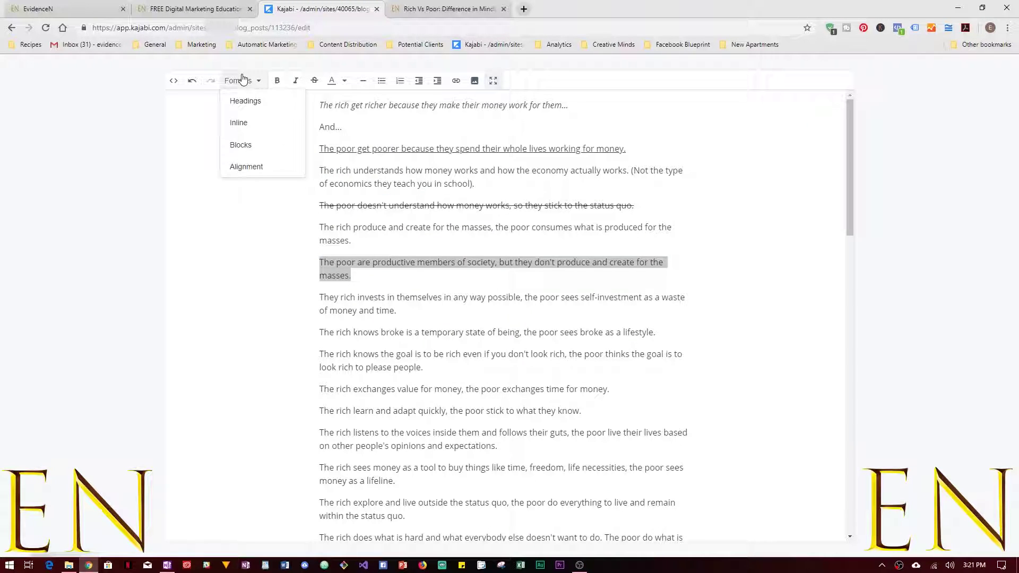
mouse_move(244, 110)
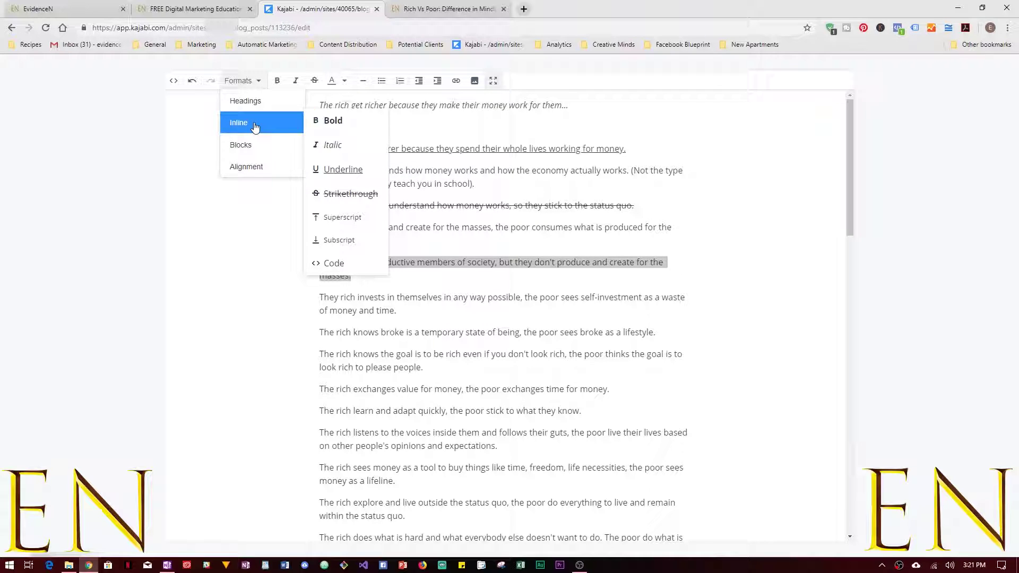
left_click(357, 262)
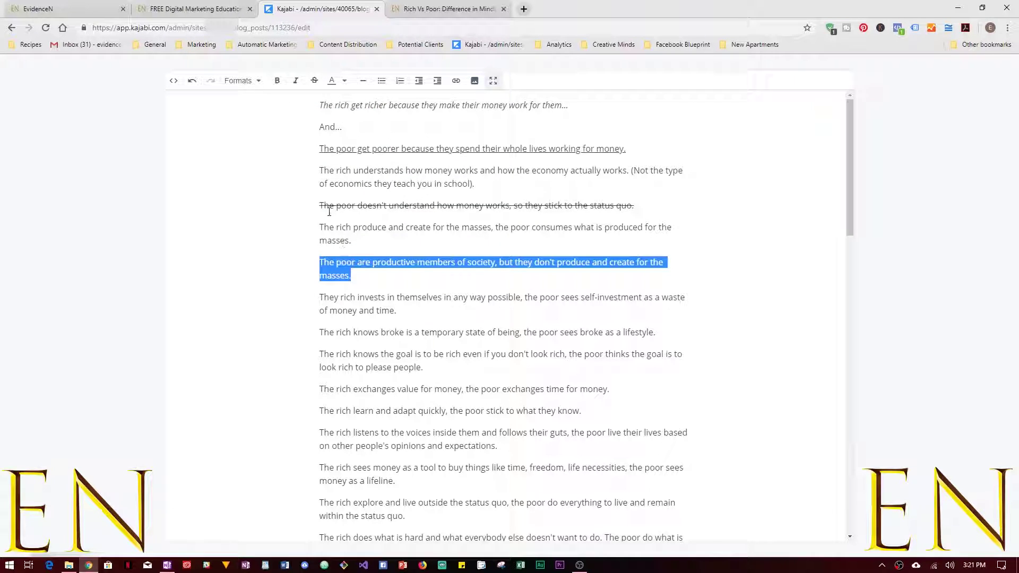
Format the paragraph "The poor are productive members of society, but they don't produce and create for the masses." as a Blockquote.
left_click(254, 83)
mouse_move(261, 130)
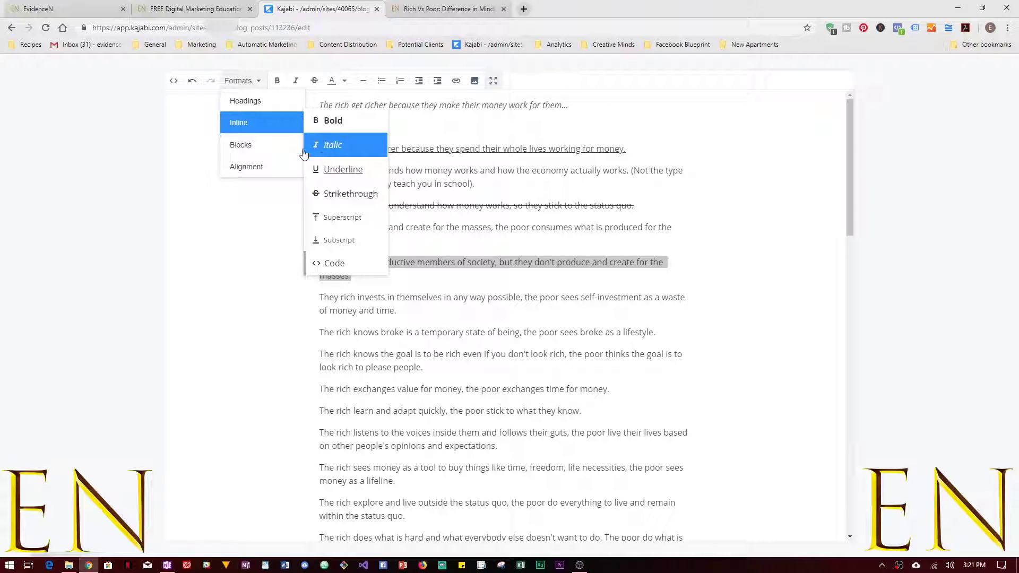
mouse_move(265, 153)
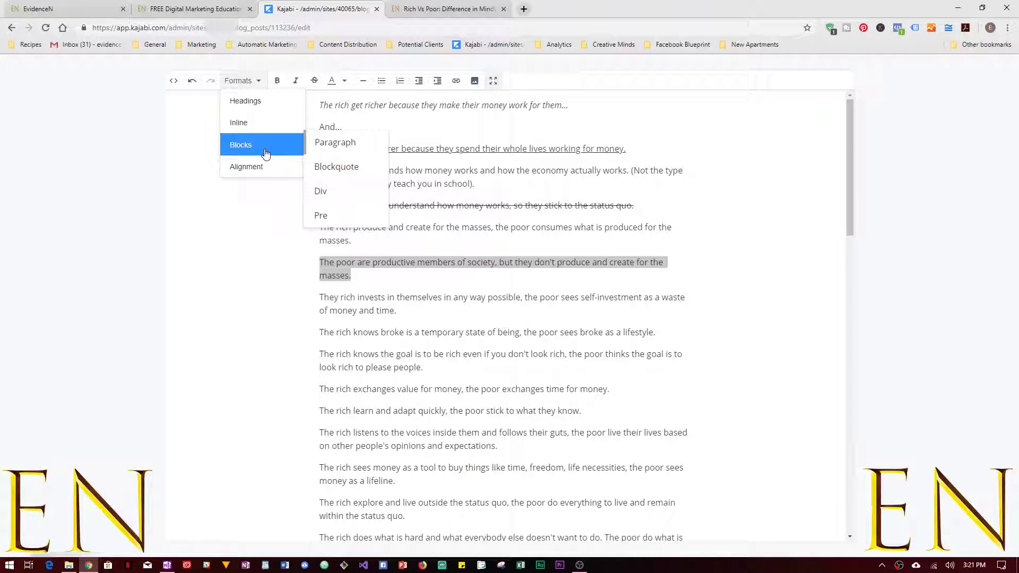
left_click(348, 168)
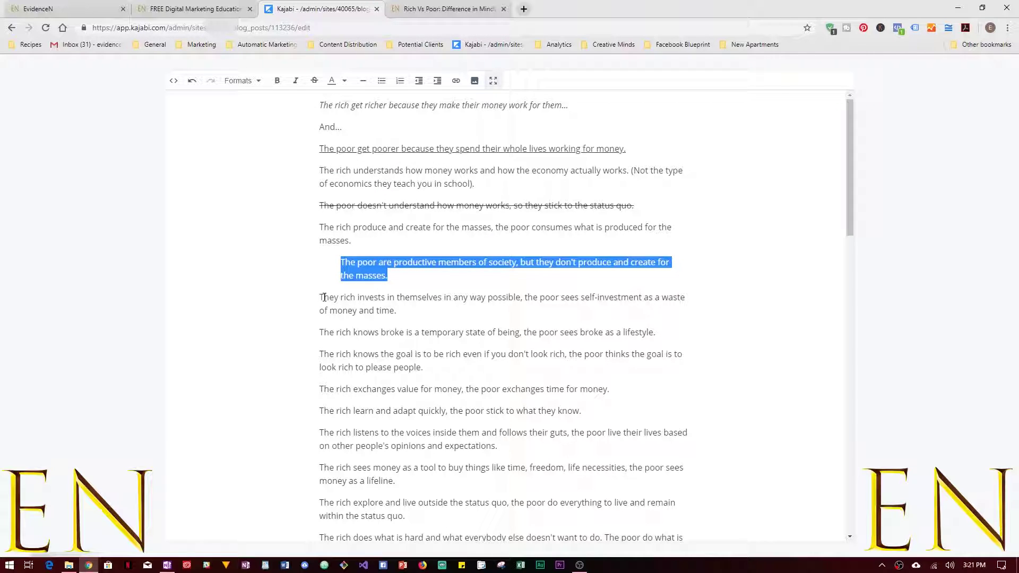
left_click(344, 261)
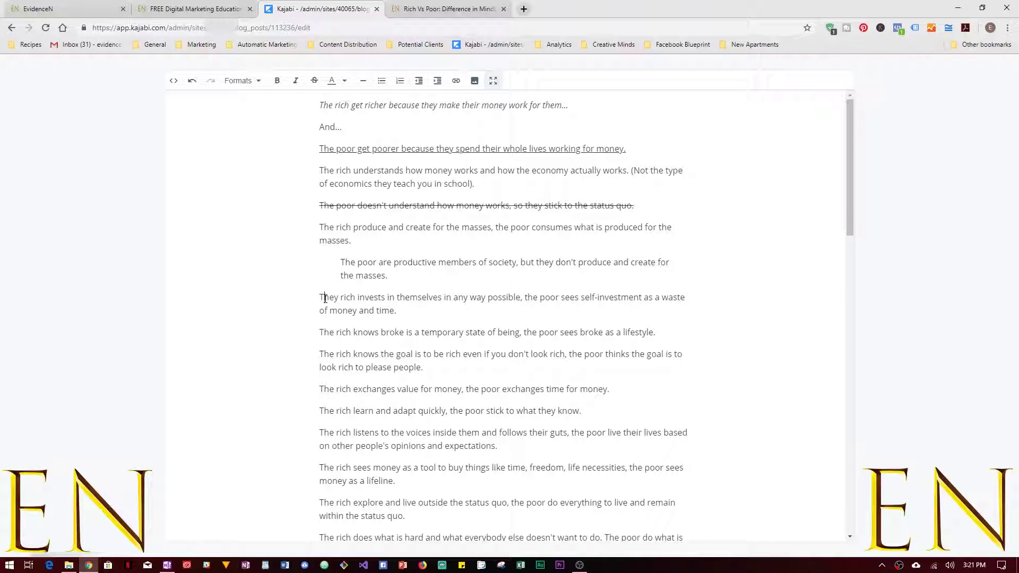
Right-align the paragraph beginning "They rich invests in themselves in any way possible".
triple_click(326, 298)
left_click(241, 81)
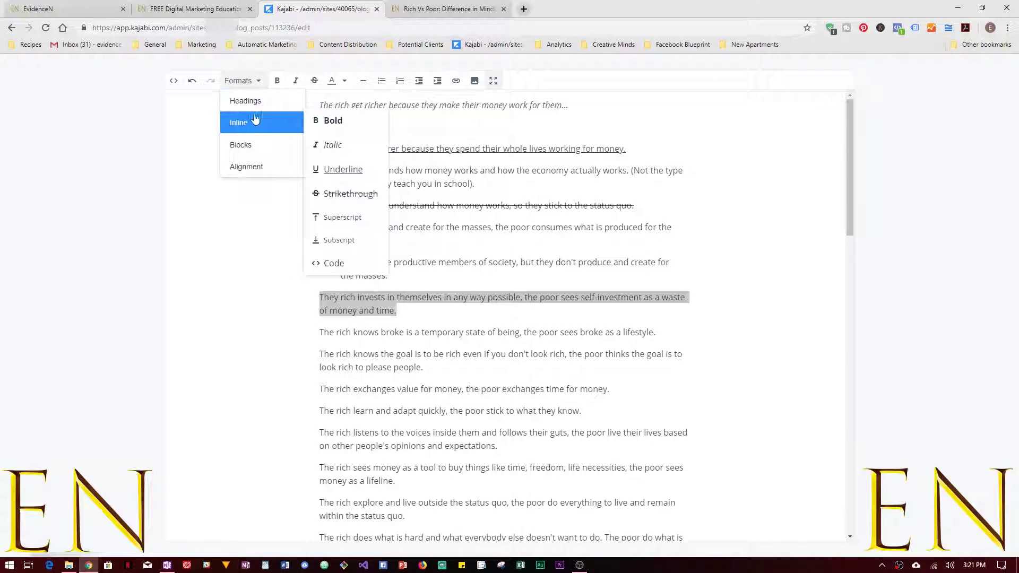
mouse_move(263, 146)
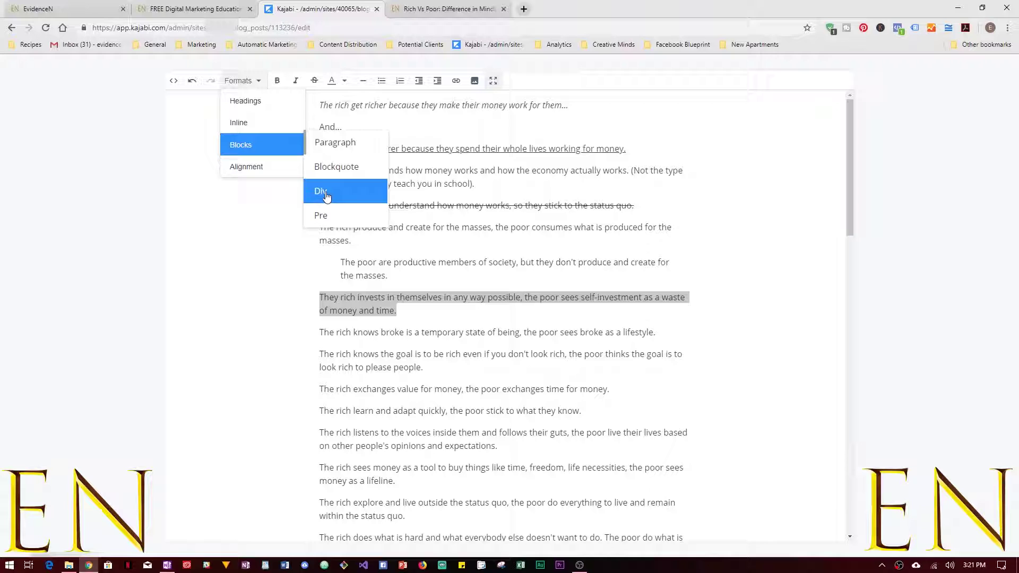
mouse_move(283, 168)
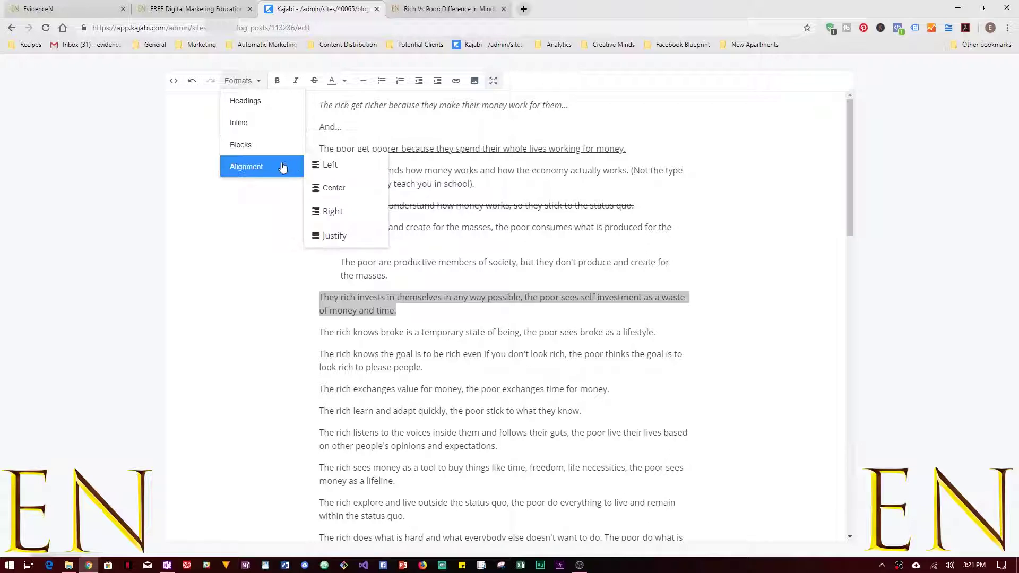
left_click(322, 212)
left_click(322, 211)
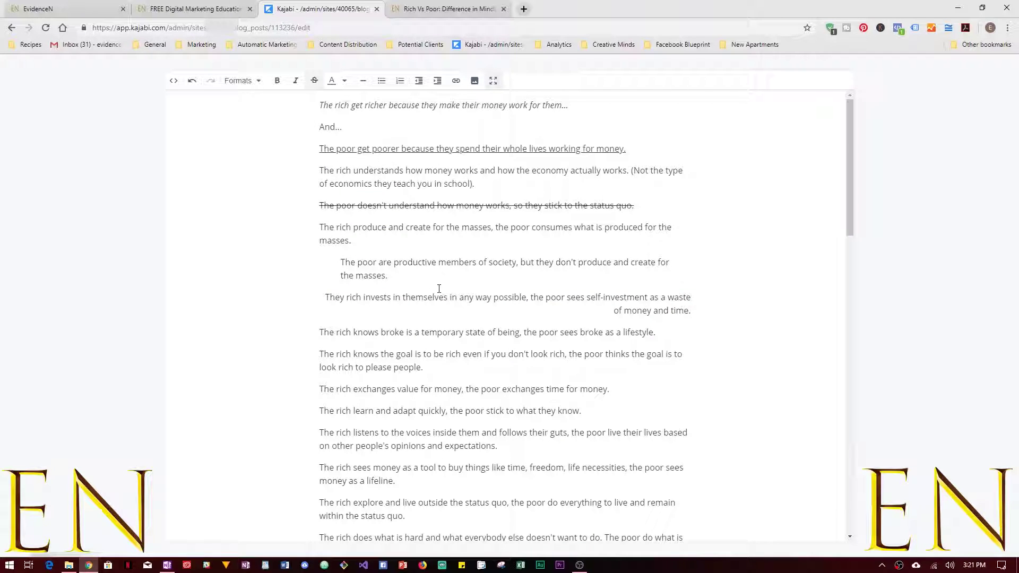
Bold the paragraph beginning "The rich knows the goal is to be rich even if you don't look rich".
scroll(529, 311, "down", 3)
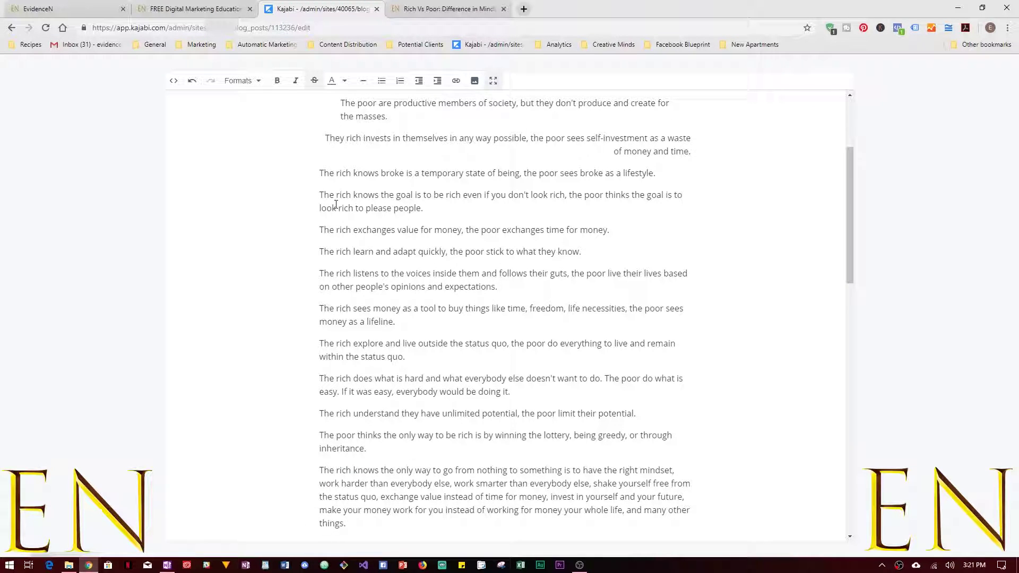
triple_click(333, 195)
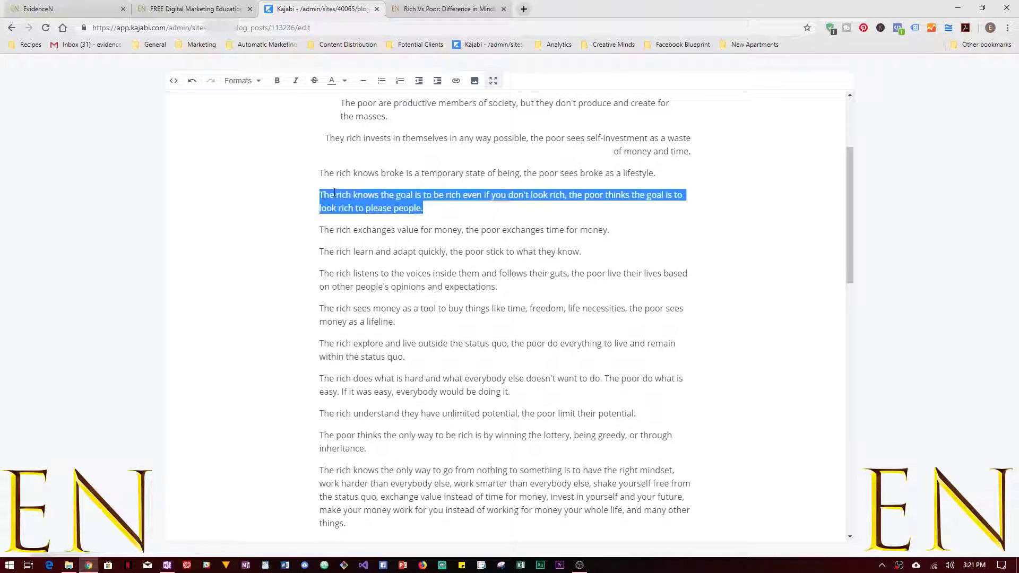
left_click(277, 82)
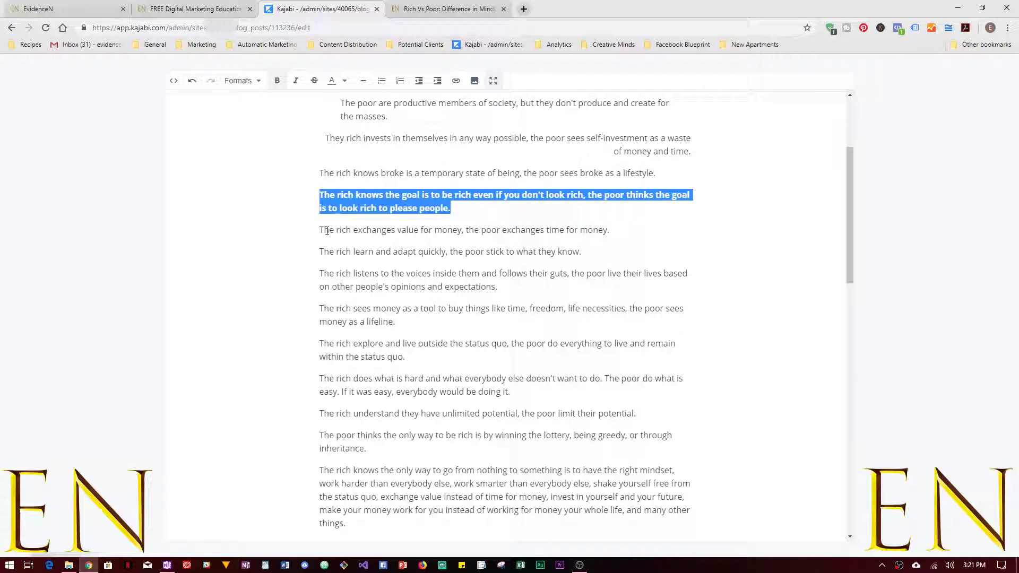
Italicize the line "The rich exchanges value for money..." and apply strikethrough to the paragraph "The rich listens to the voices inside them...".
triple_click(327, 230)
left_click(295, 81)
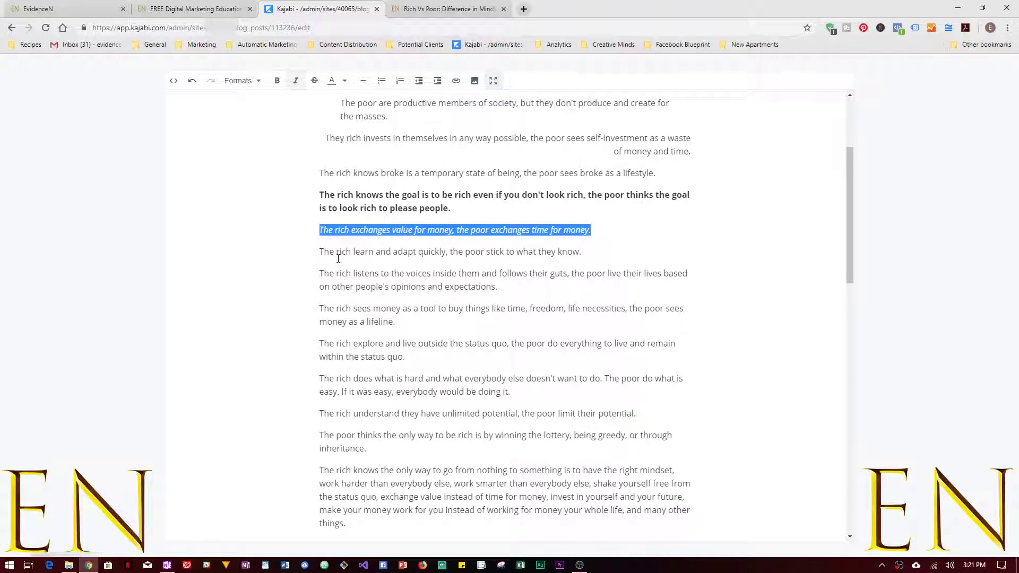
triple_click(338, 272)
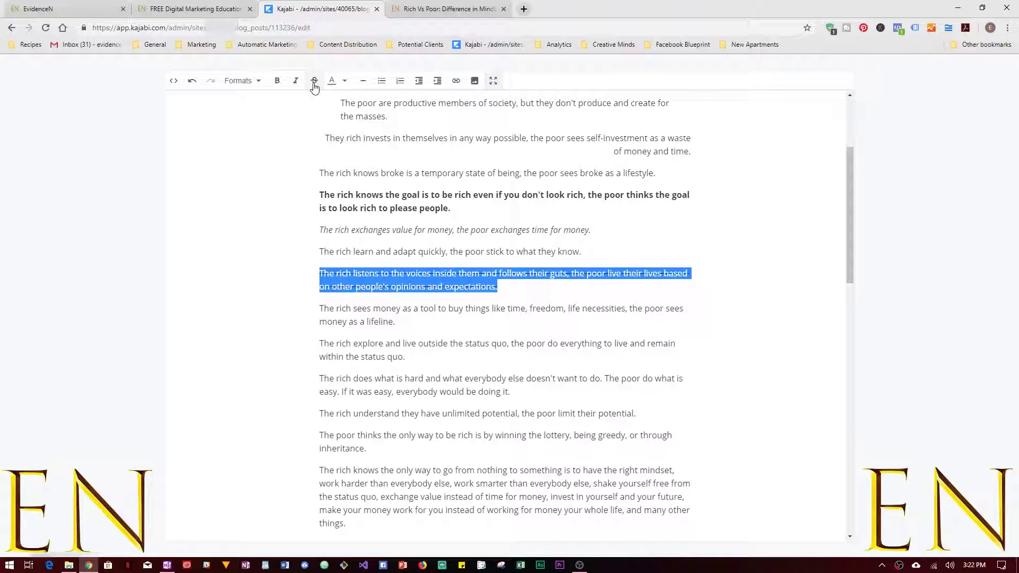
Color the text of the paragraph "The rich sees money as a tool to buy things like time..." red.
triple_click(336, 318)
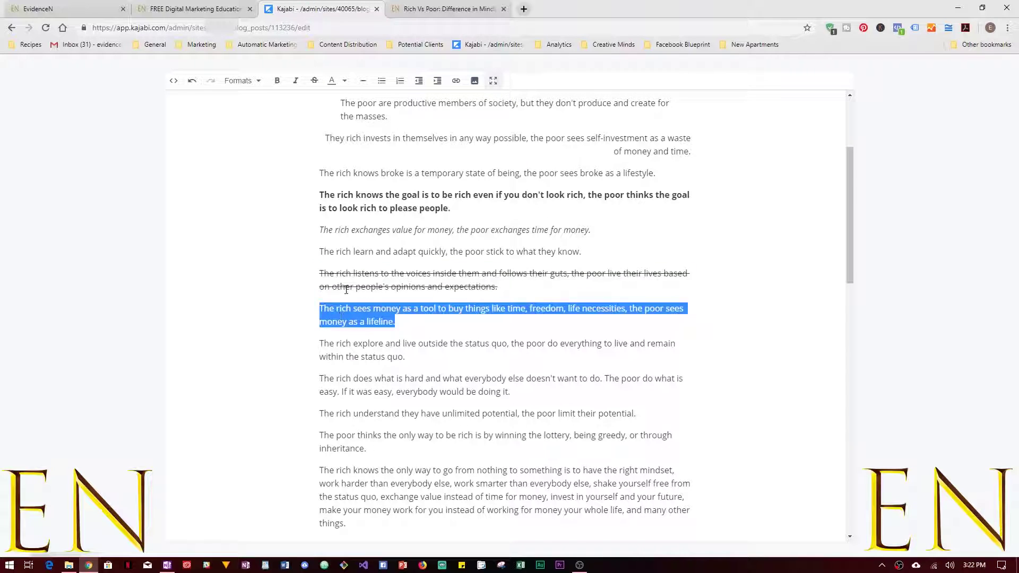
left_click(343, 81)
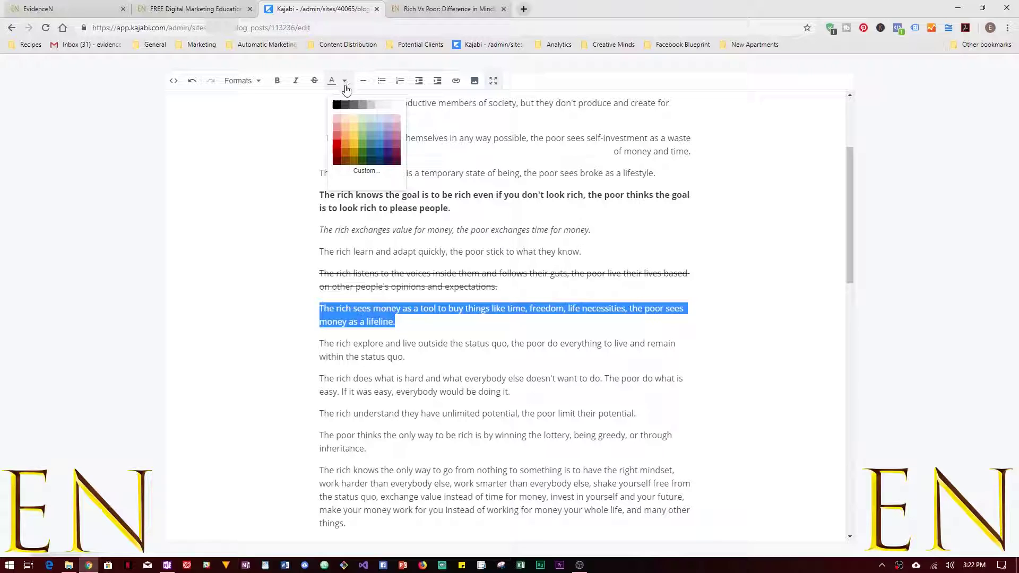
left_click(337, 143)
left_click(370, 343)
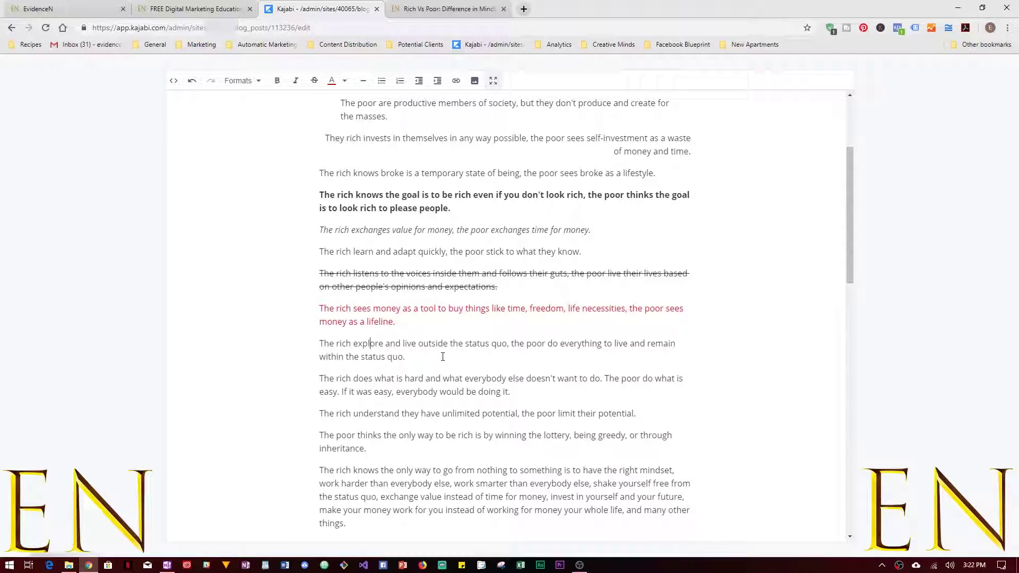
Apply the custom blue text color 2261b3 to the paragraph beginning "The rich does what is hard and what everybody else doesn't want to do".
scroll(363, 208, "down", 3)
triple_click(354, 224)
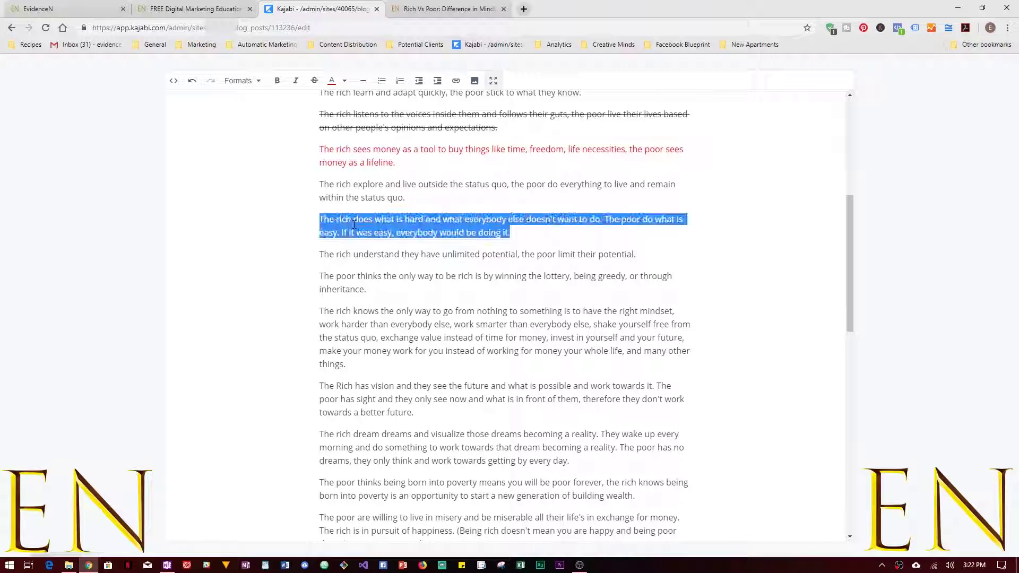
left_click(345, 83)
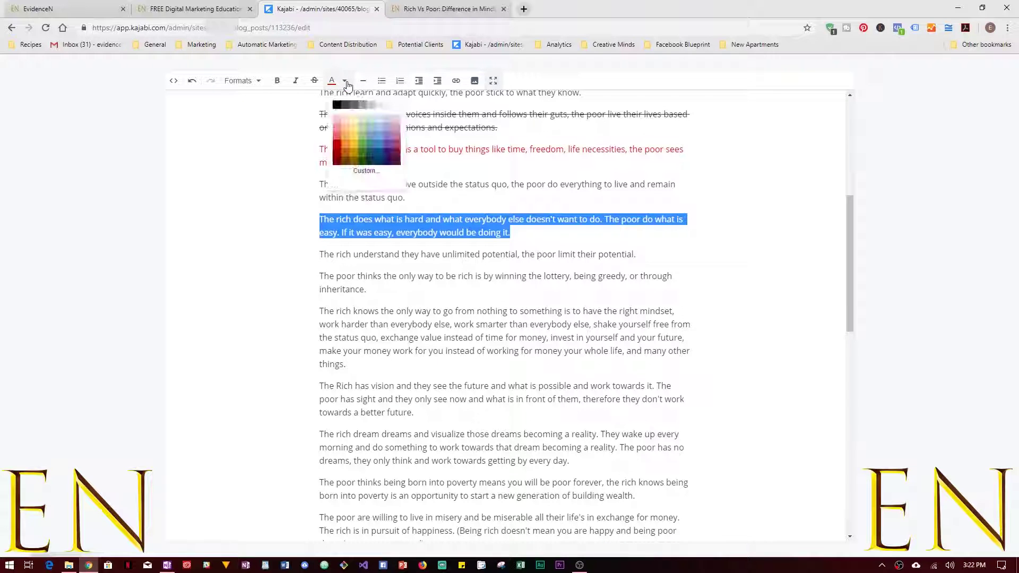
left_click(361, 170)
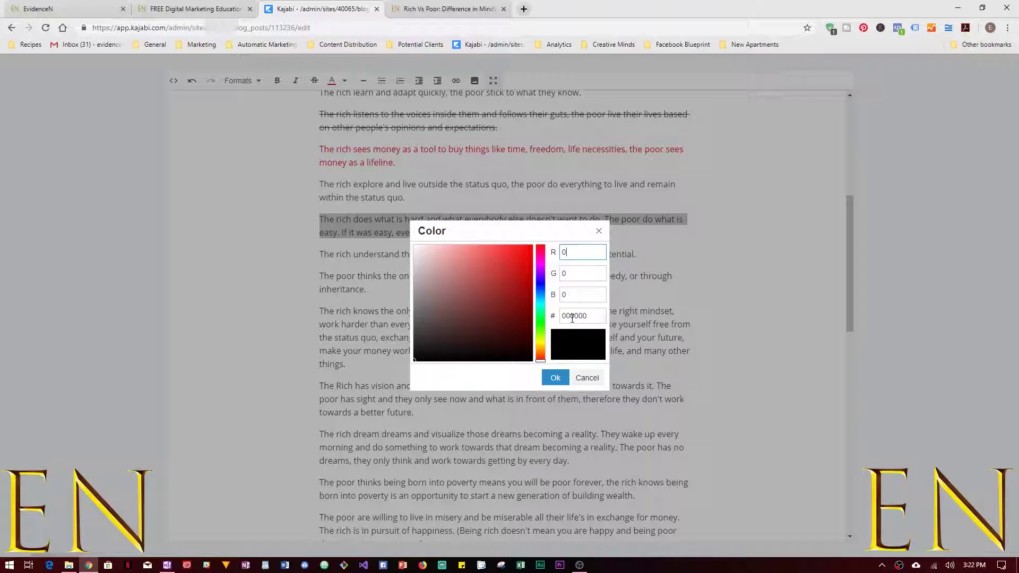
left_click(500, 316)
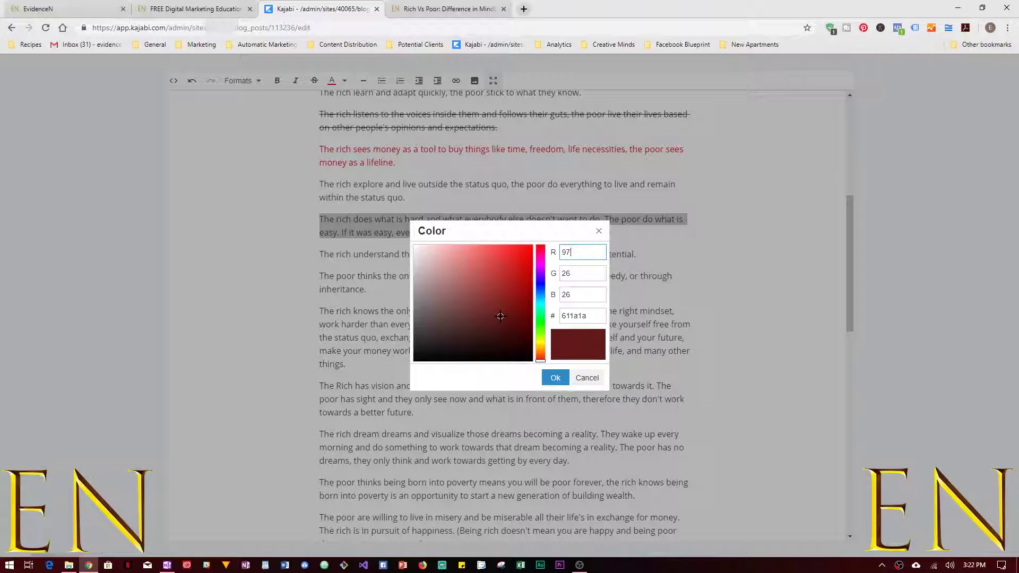
left_click(475, 319)
left_click(475, 318)
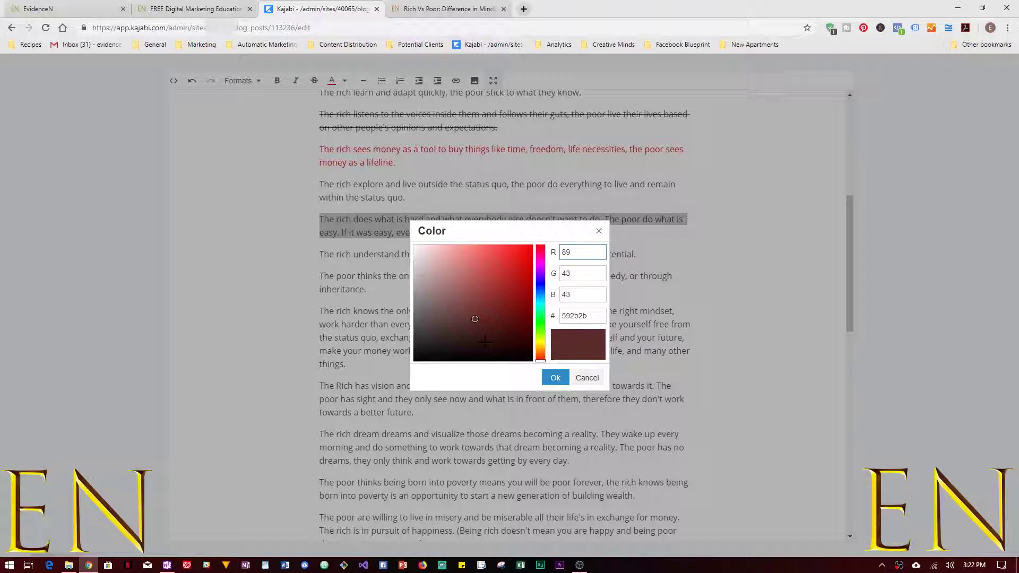
left_click(511, 342)
left_click(517, 312)
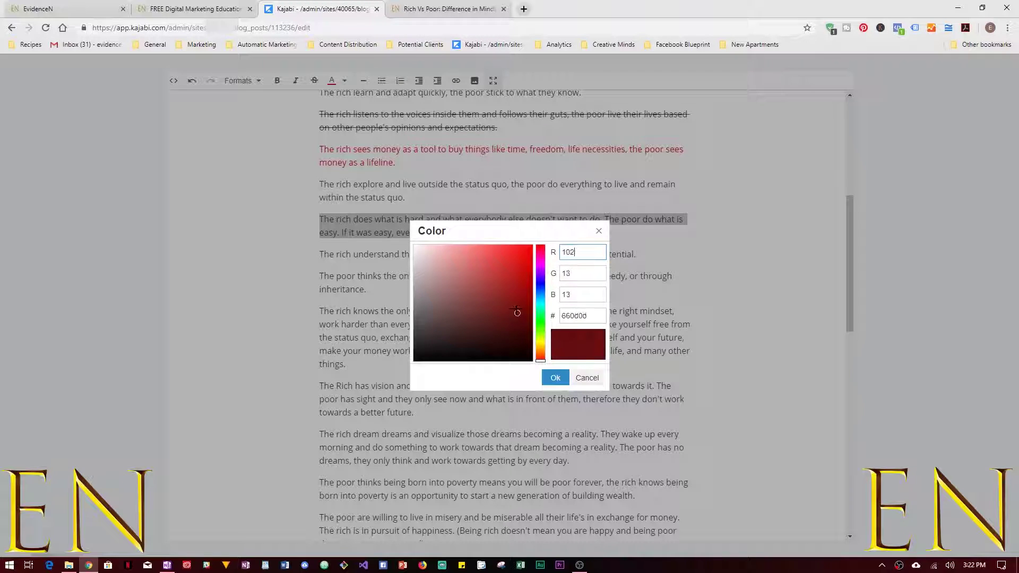
left_click(516, 296)
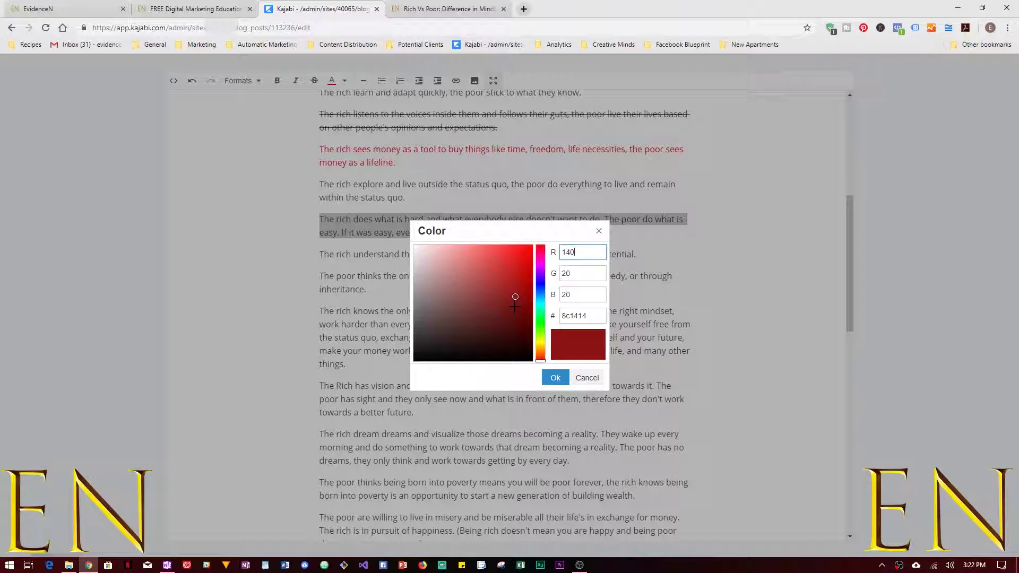
left_click(540, 292)
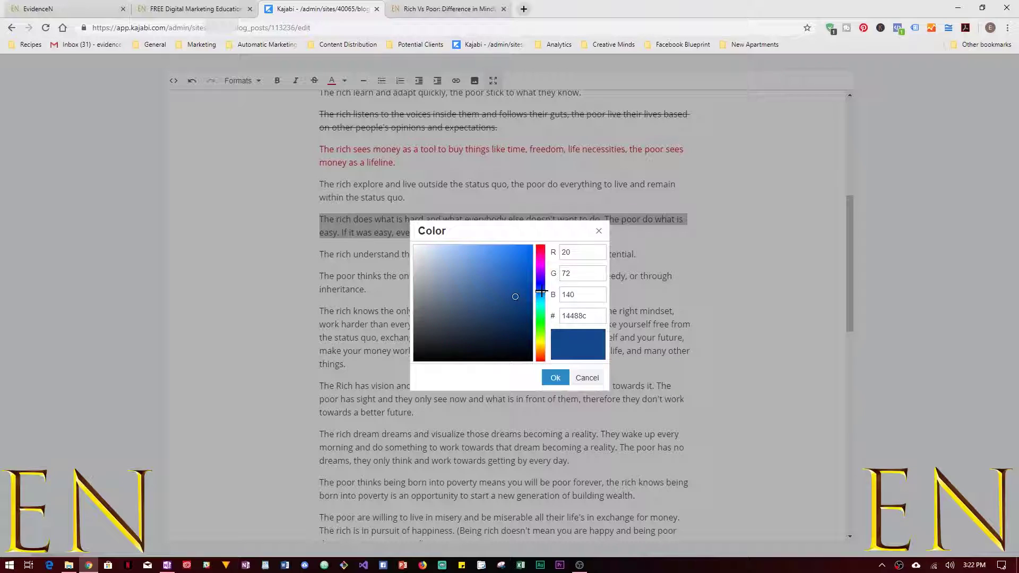
left_click(510, 279)
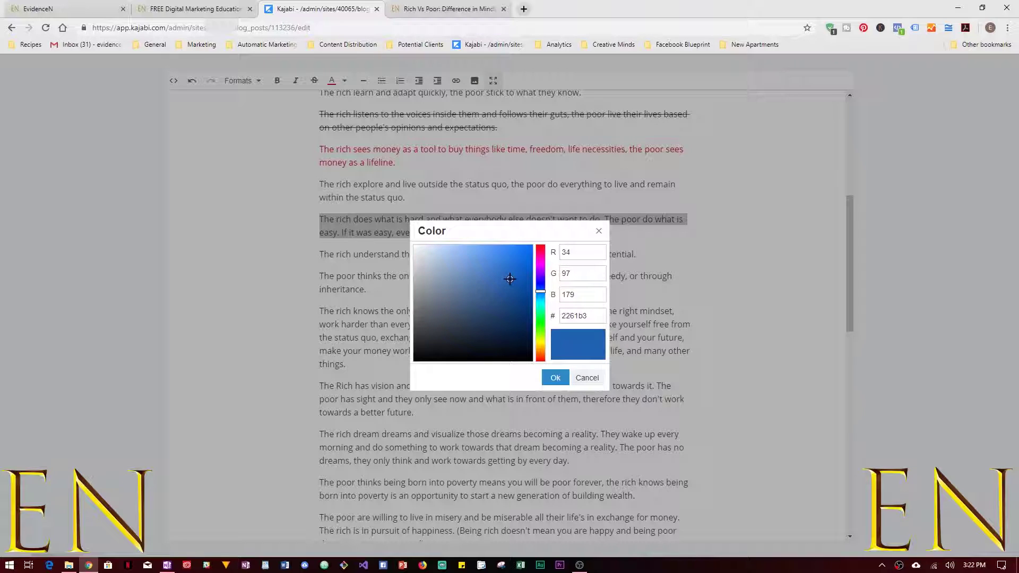
left_click(555, 378)
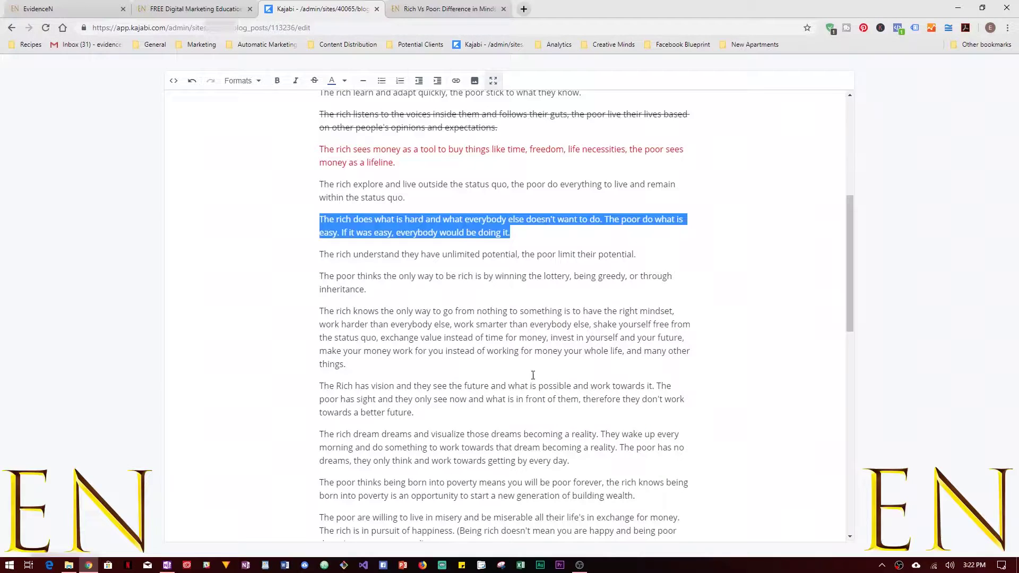
Try inserting a horizontal line over the selected paragraph "The poor thinks the only way to be rich..." and undo it.
triple_click(322, 274)
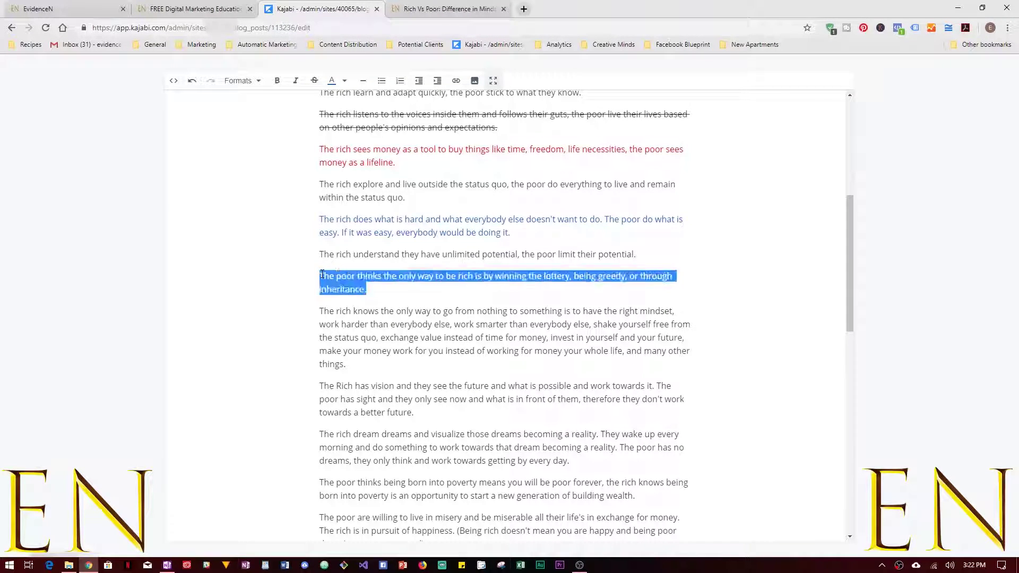
left_click(364, 81)
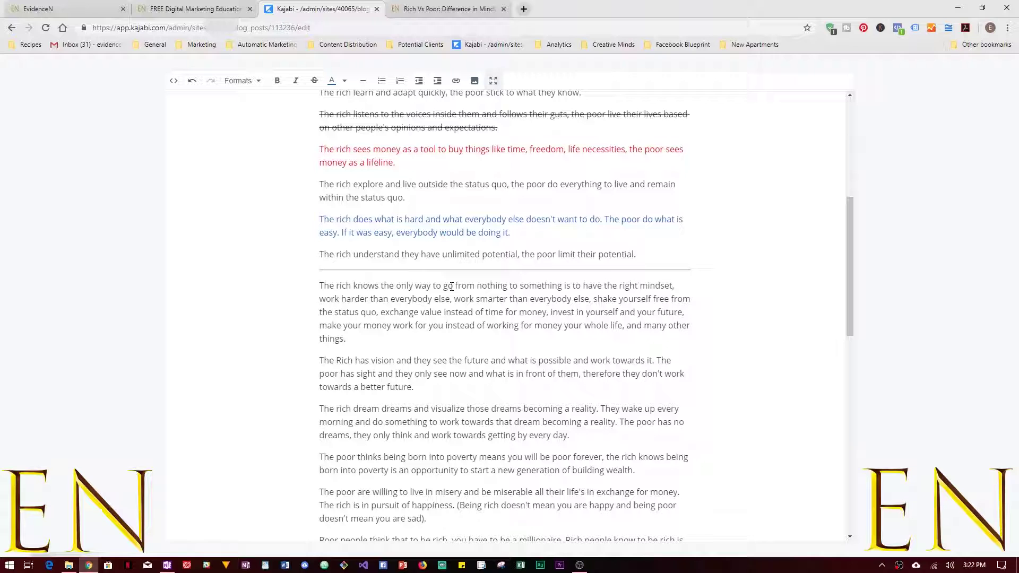
key("ctrl+z")
Insert a horizontal line between the paragraphs "The poor thinks the only way to be rich..." and "The rich knows the only way to go...".
left_click(418, 303)
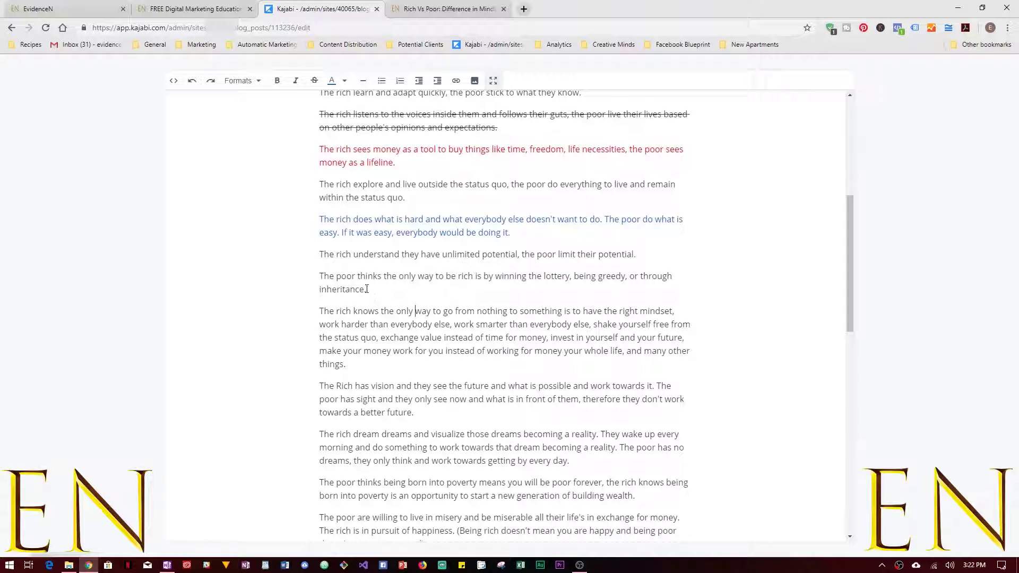
key("Return")
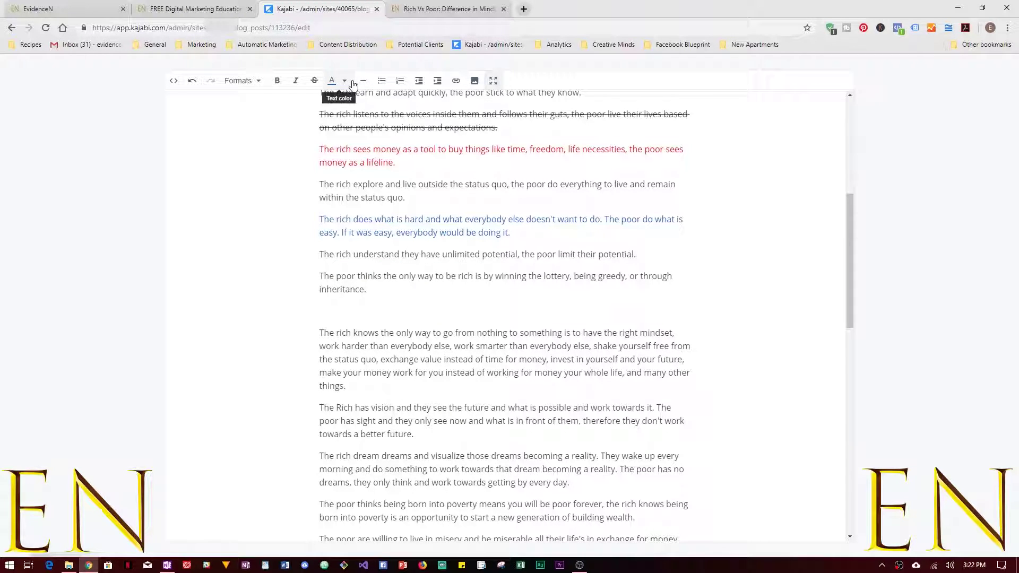
left_click(363, 80)
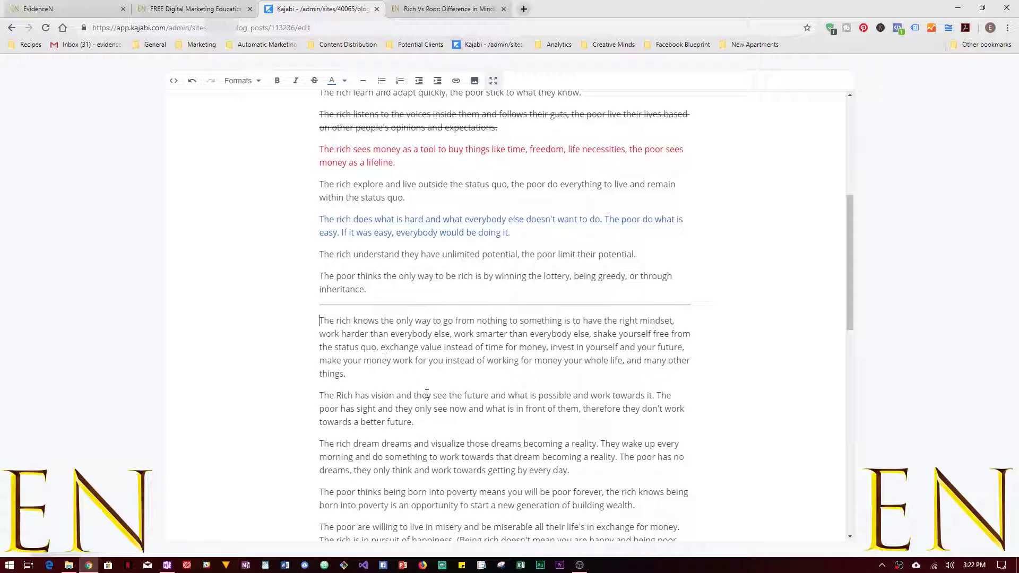
Add a blank line before "The Rich has vision..." and make it a bullet list together with the paragraphs directly above and below it.
key("Return")
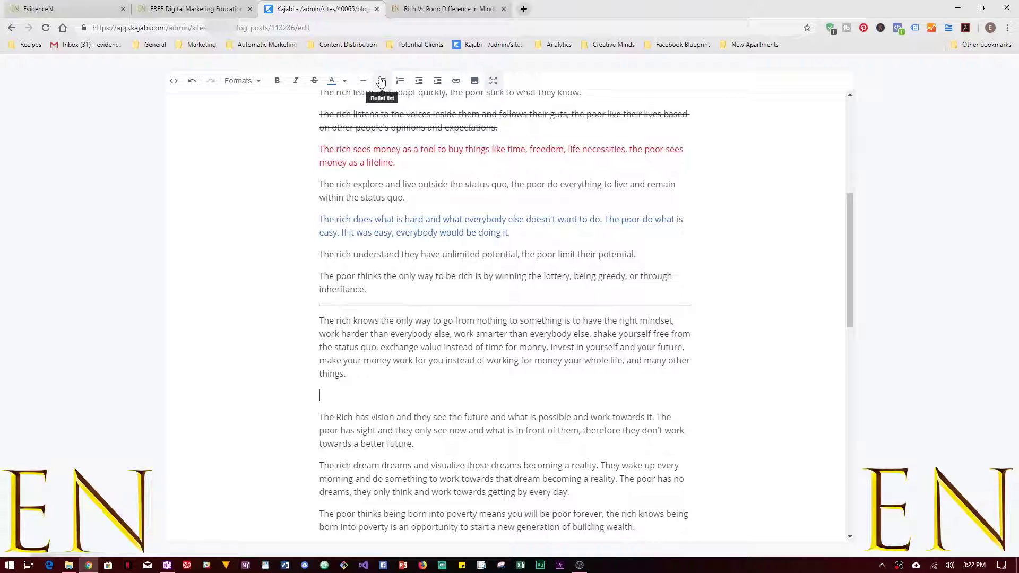
scroll(414, 443, "down", 2)
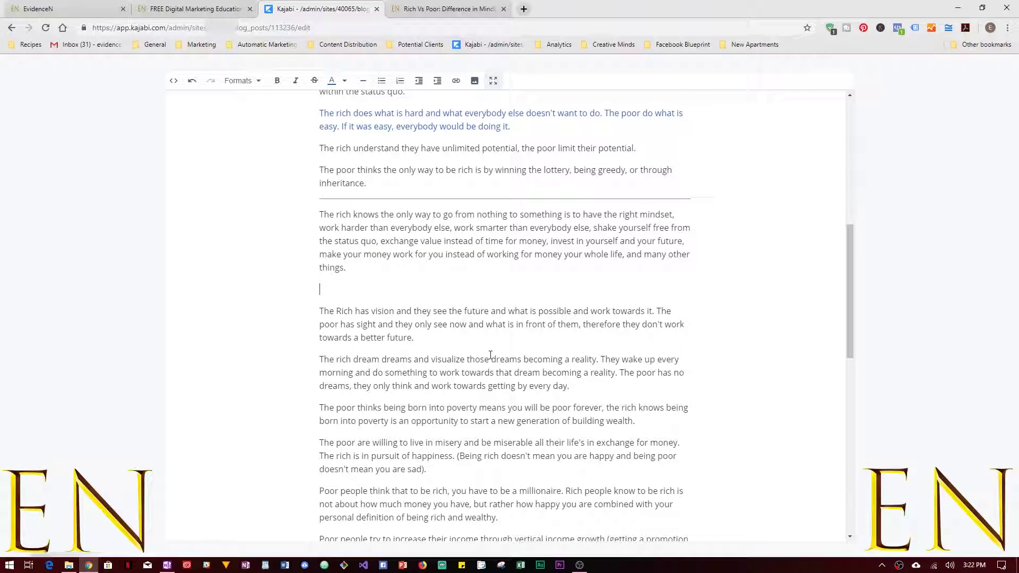
left_click_drag(319, 214, 423, 337)
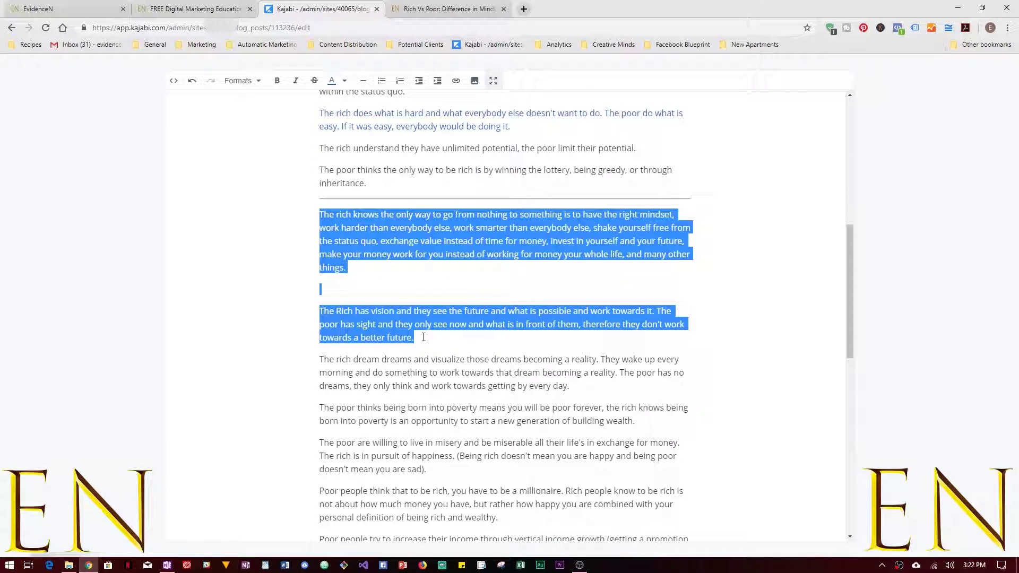
left_click(382, 81)
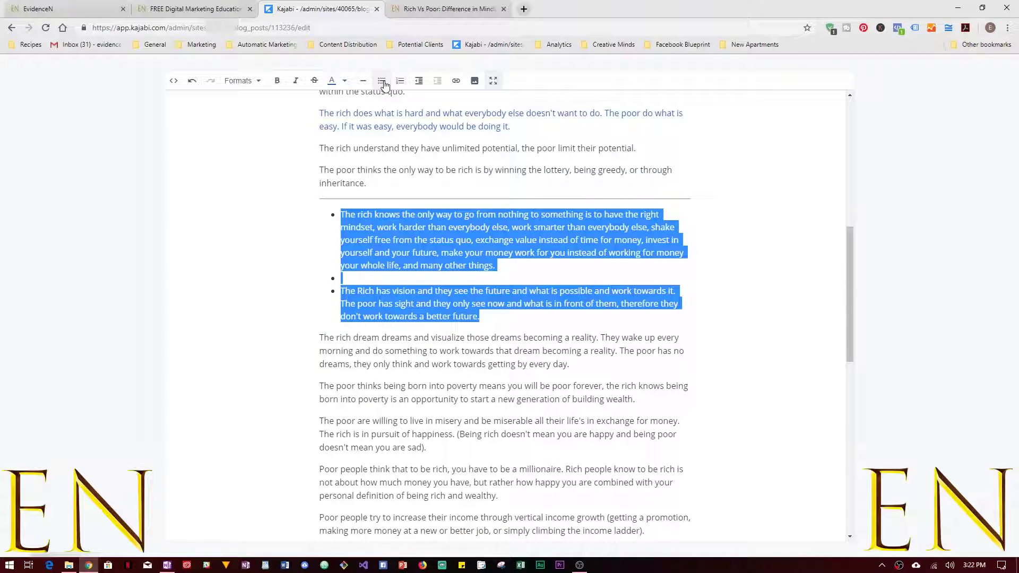
Replace the empty bullet between "The rich knows the only way..." and "The Rich has vision..." with a blank unbulleted line.
left_click(353, 279)
key("BackSpace")
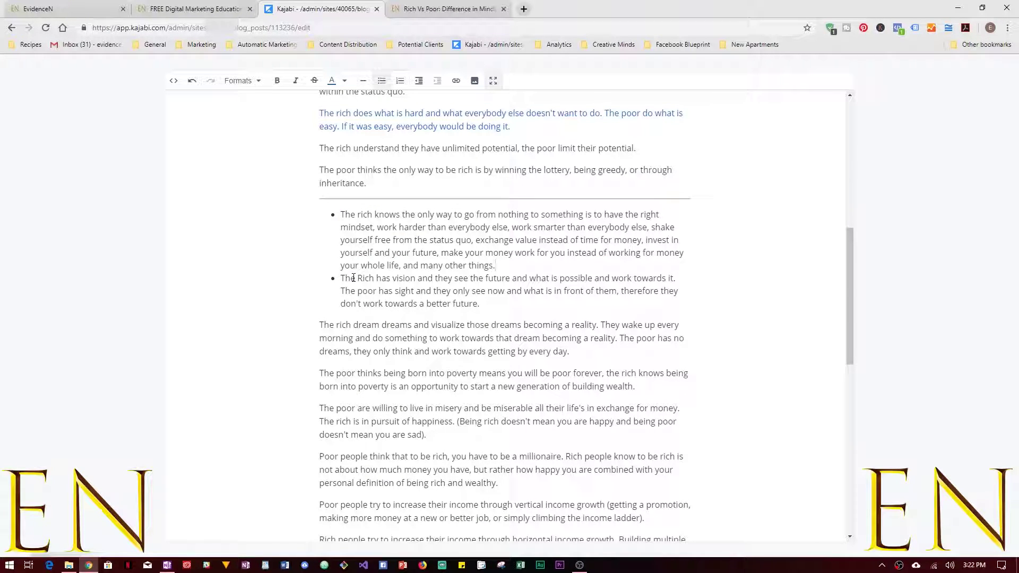
key("Return")
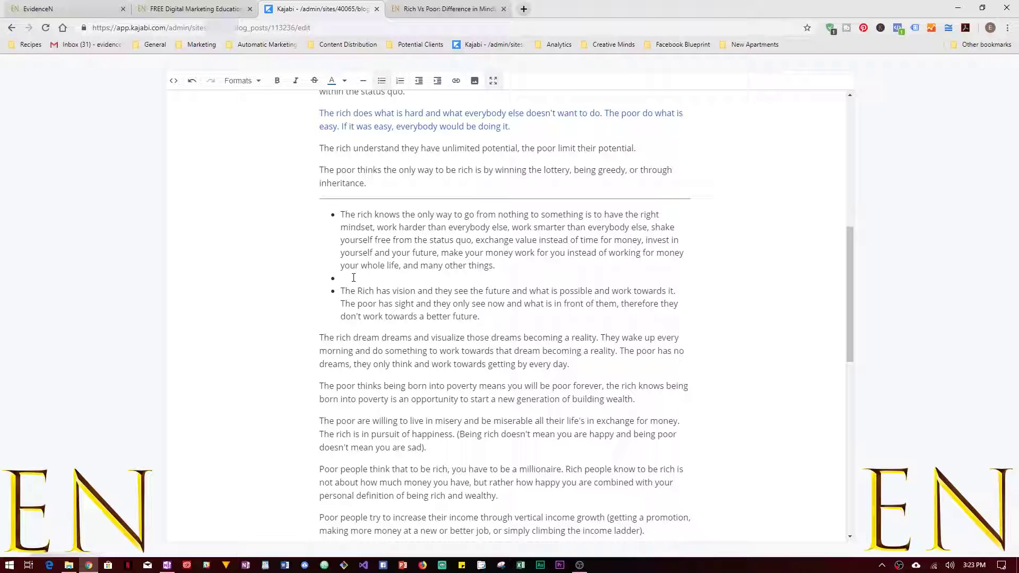
key("Return")
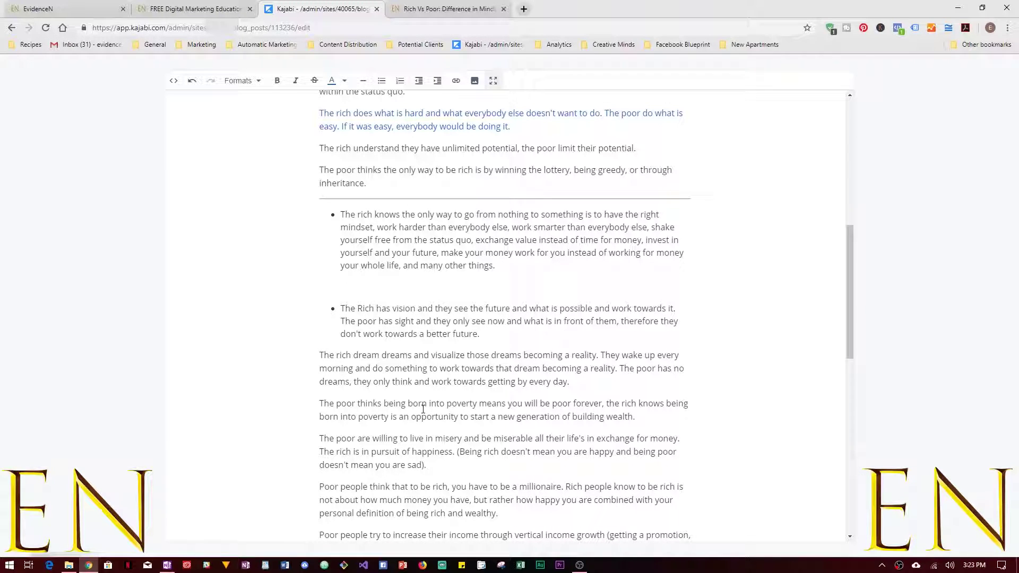
Make the paragraphs "The poor thinks being born into poverty..." and "The poor are willing to live in misery..." a numbered list.
scroll(419, 406, "down", 1)
left_click_drag(319, 349, 427, 412)
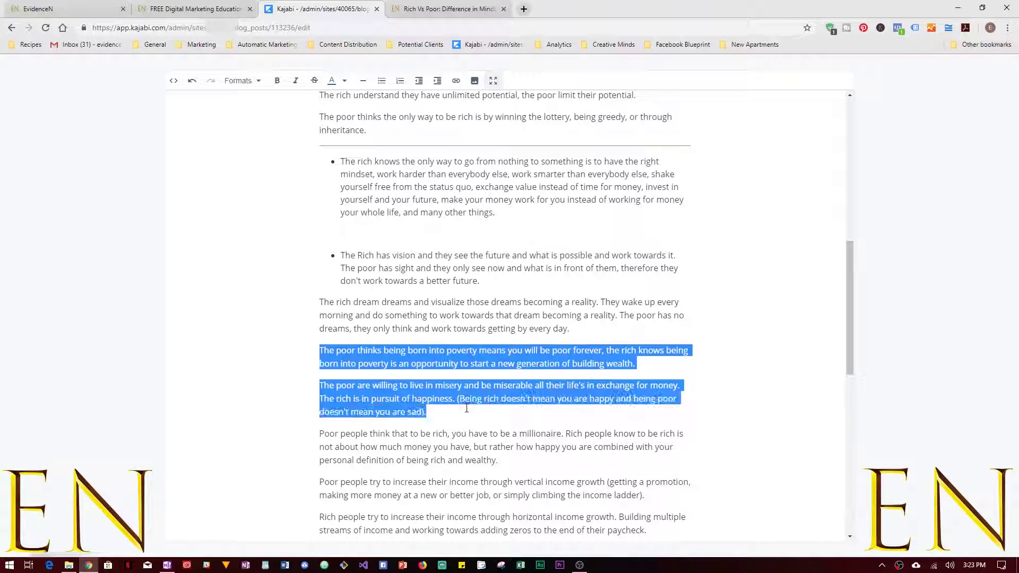
left_click(406, 87)
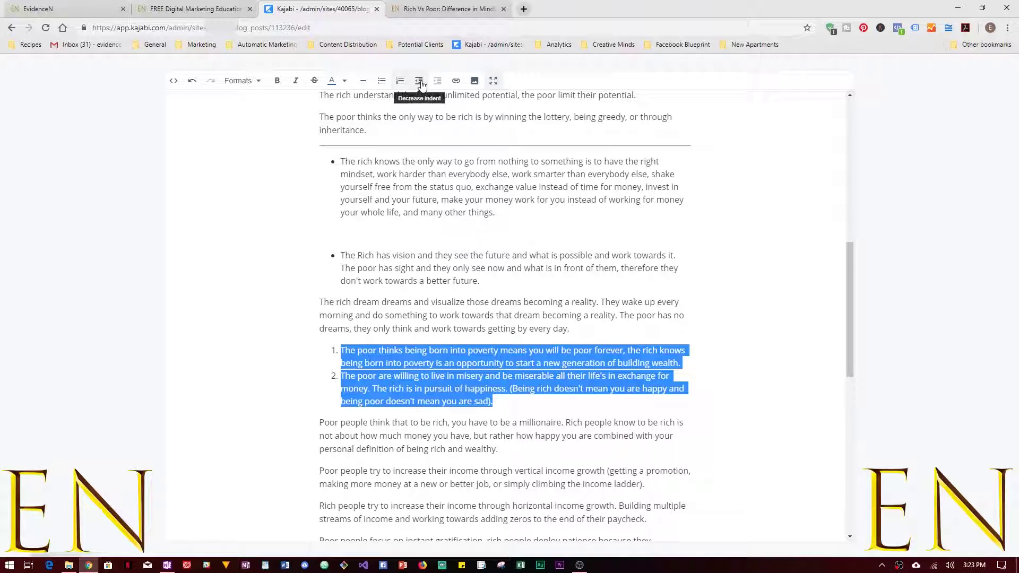
left_click(420, 85)
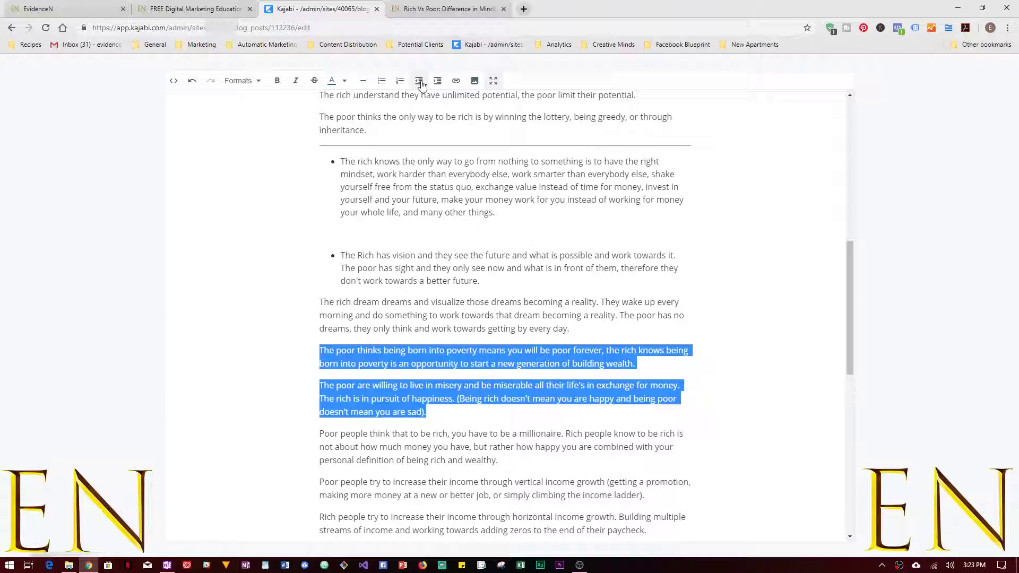
left_click(400, 81)
Try indenting the paragraphs on vertical and horizontal income growth by one level, and outdent them again.
scroll(333, 334, "down", 3)
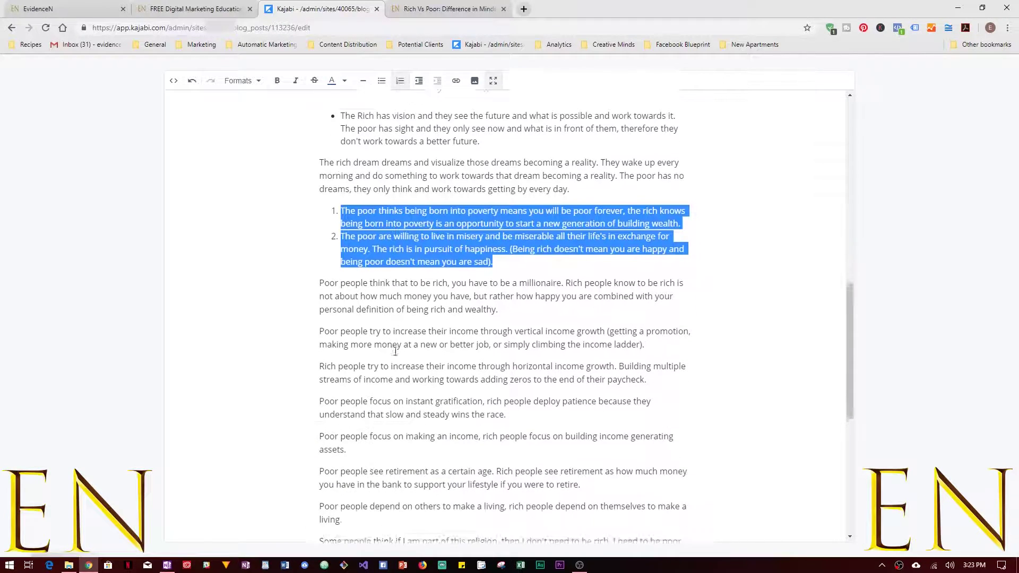
left_click_drag(319, 312, 659, 361)
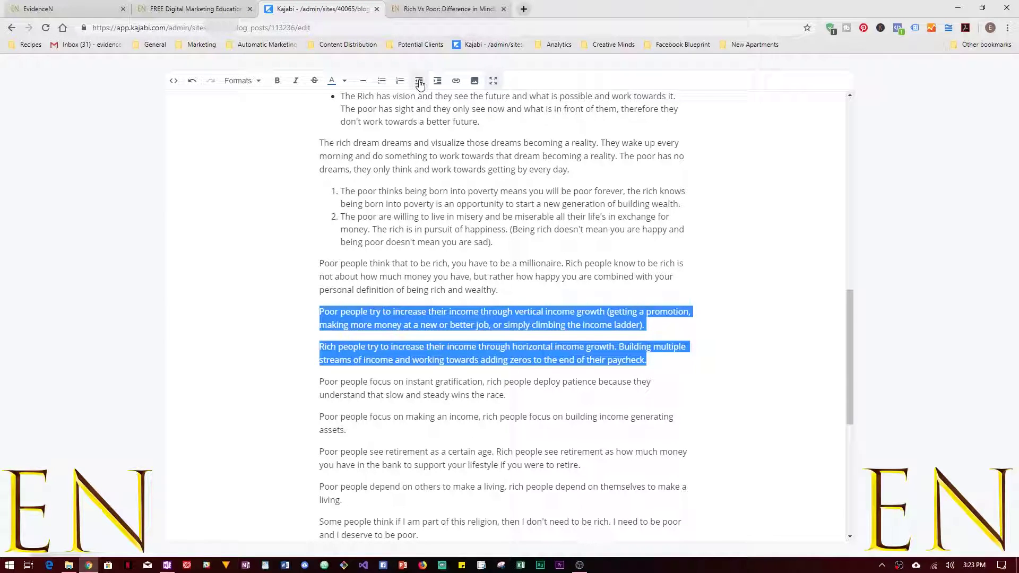
left_click(440, 83)
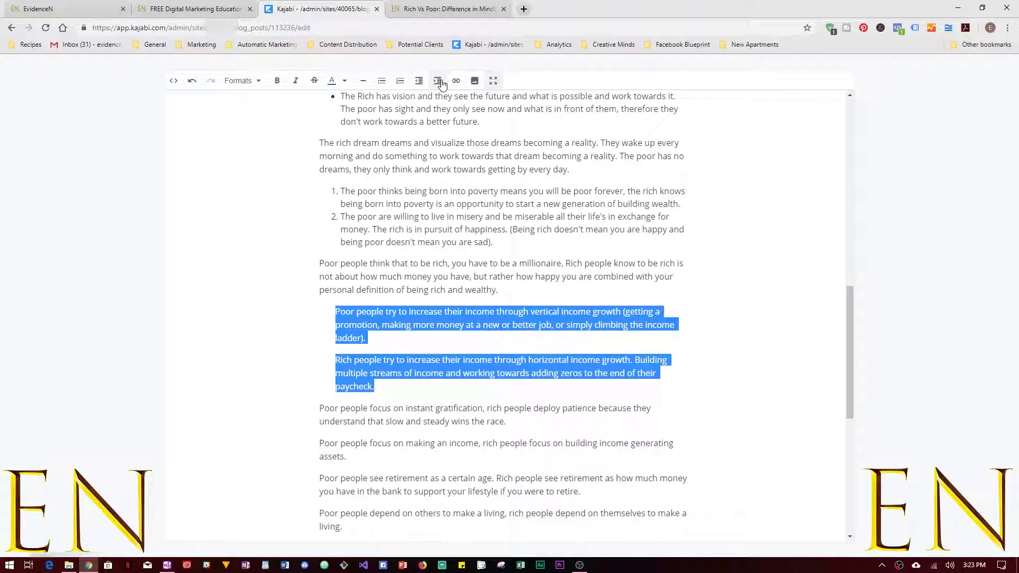
left_click(419, 81)
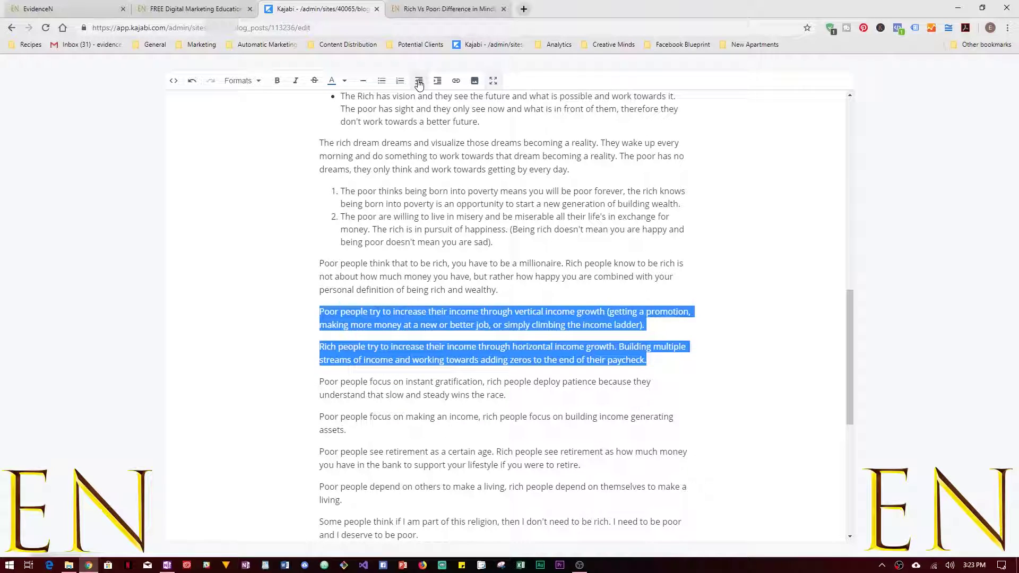
Copy the web address of the FREE Digital Marketing Education Membership page and return to the blog post editor.
scroll(492, 225, "down", 4)
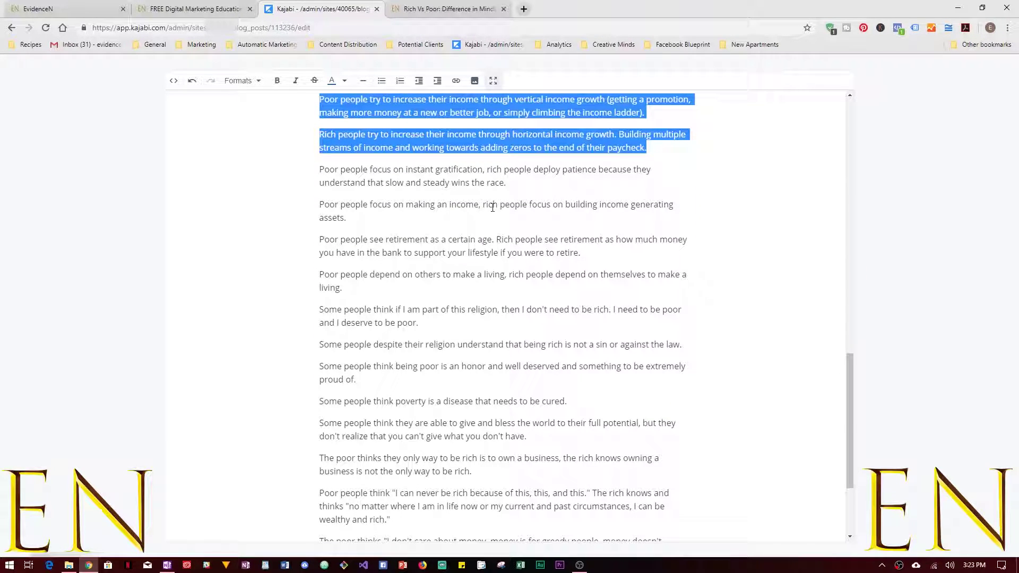
triple_click(355, 289)
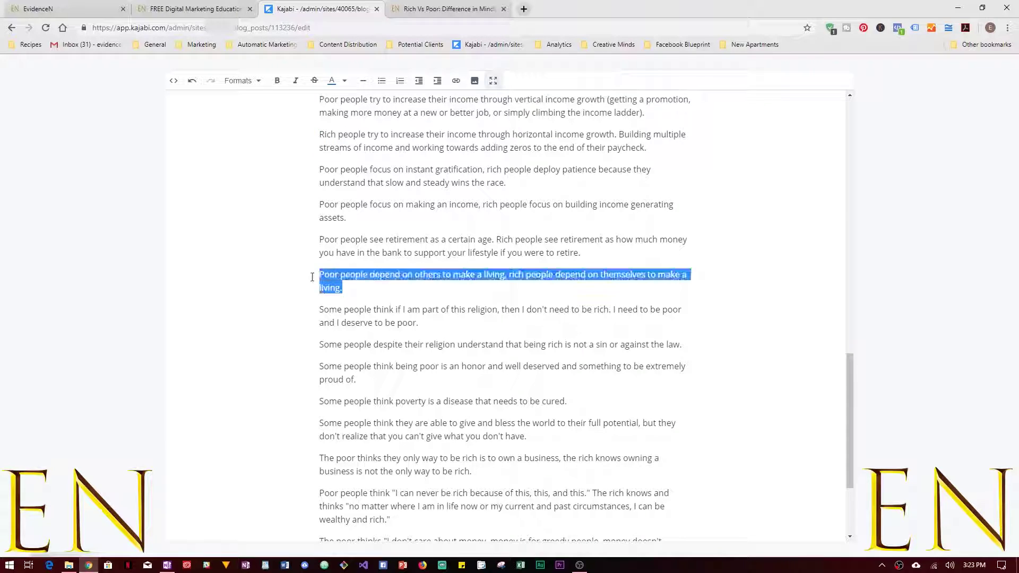
left_click(191, 9)
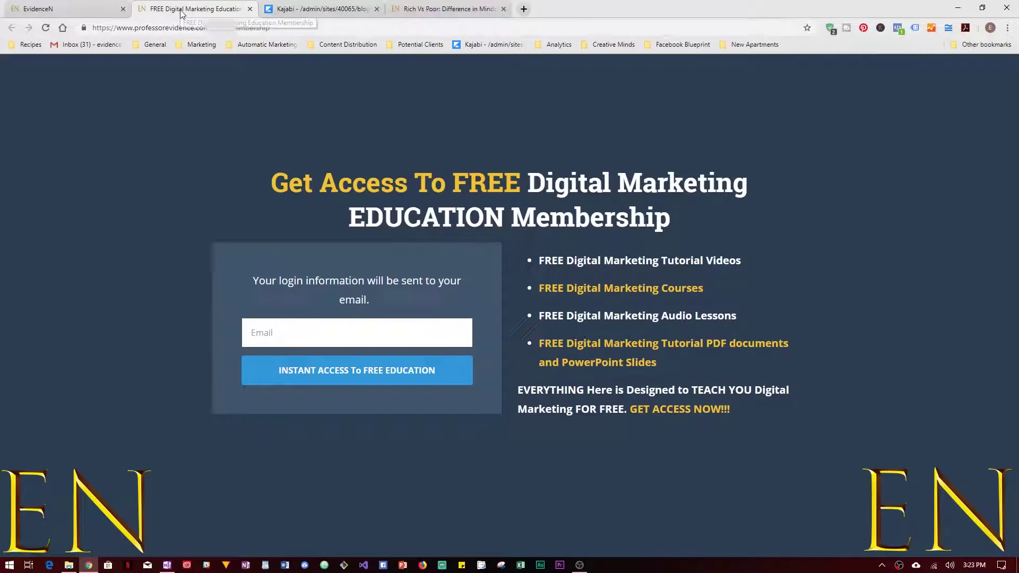
left_click(211, 28)
right_click(211, 31)
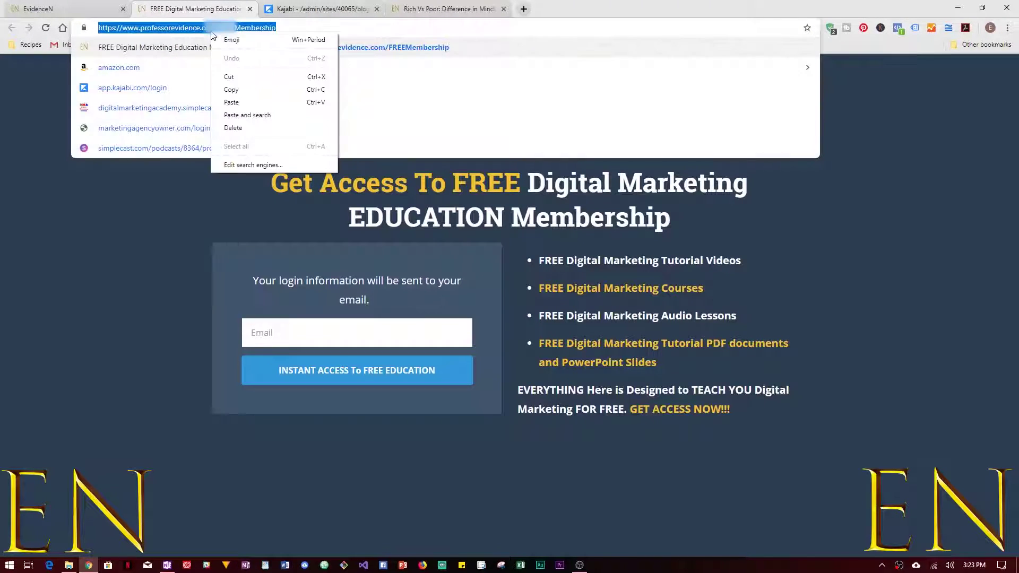
left_click(250, 89)
left_click(366, 9)
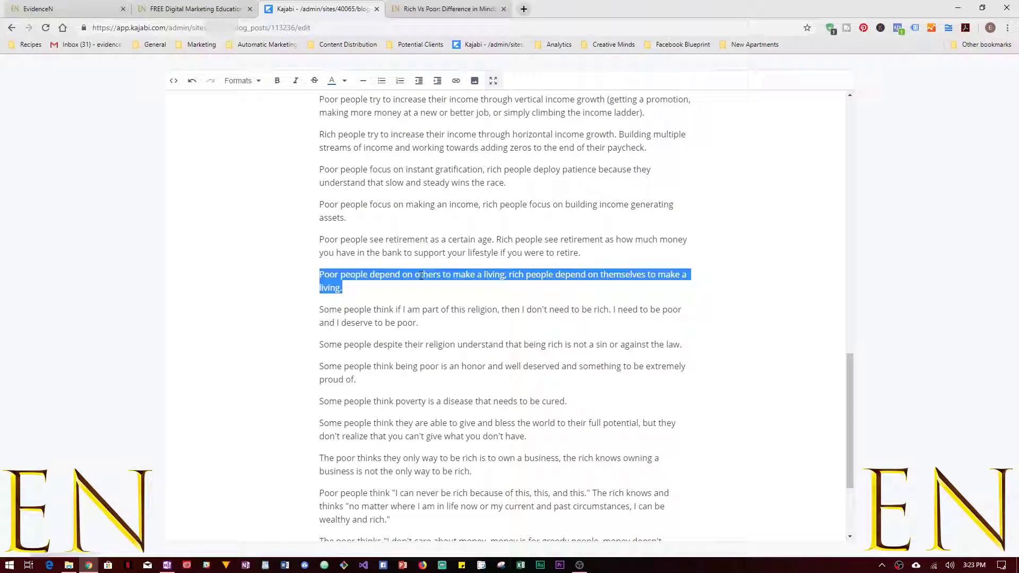
right_click(381, 275)
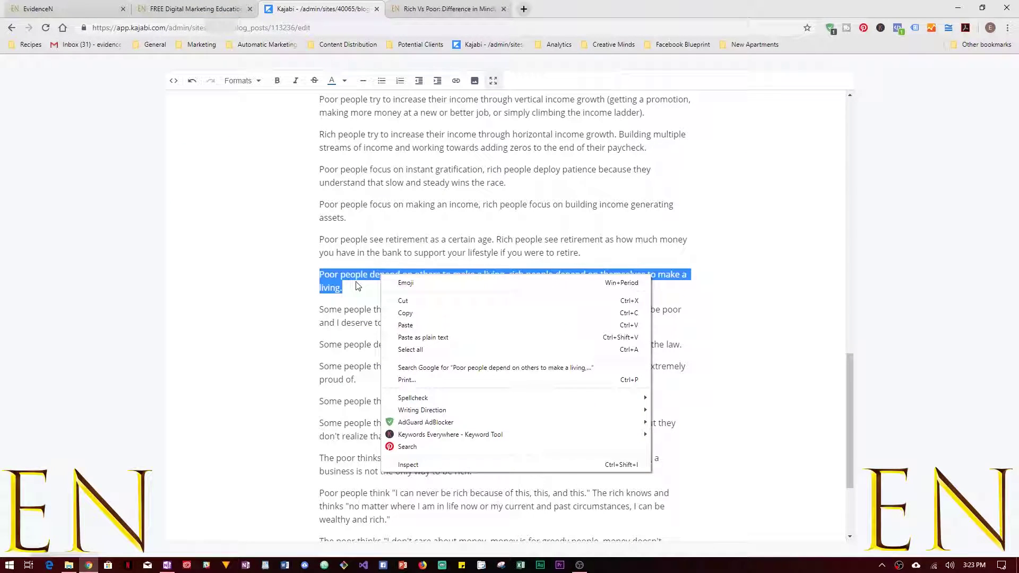
left_click(335, 294)
triple_click(319, 271)
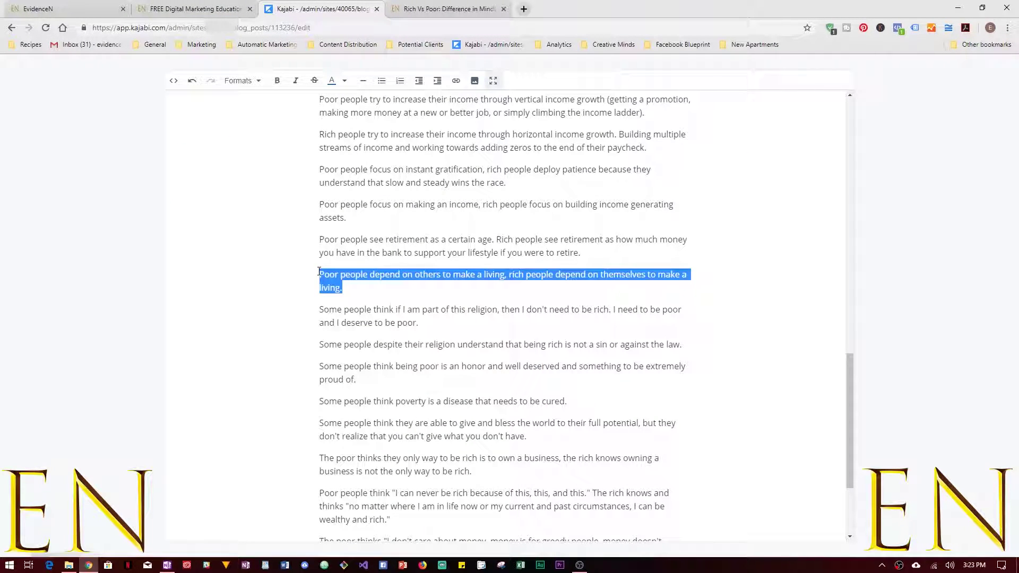
left_click(456, 81)
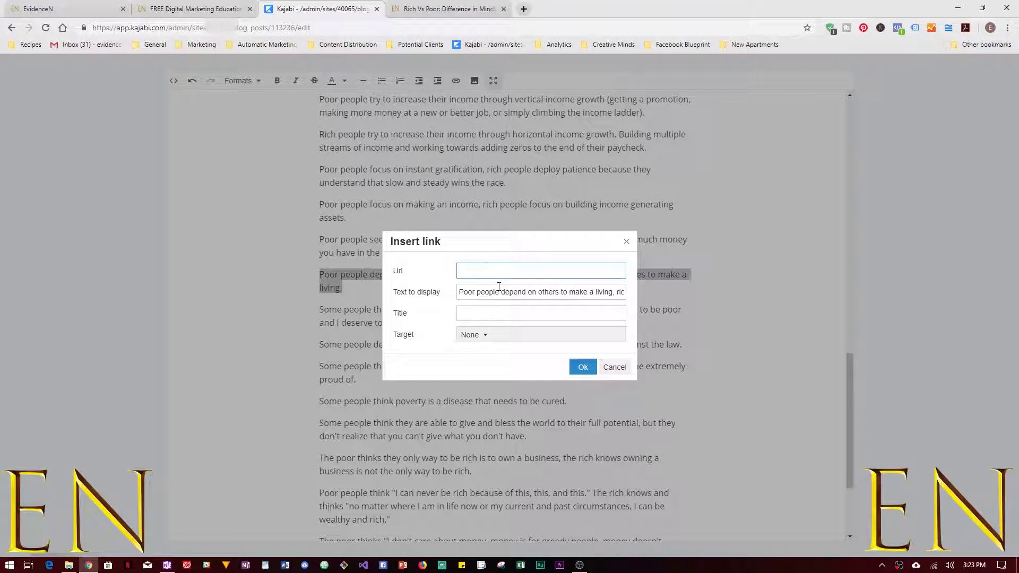
key("ctrl+v")
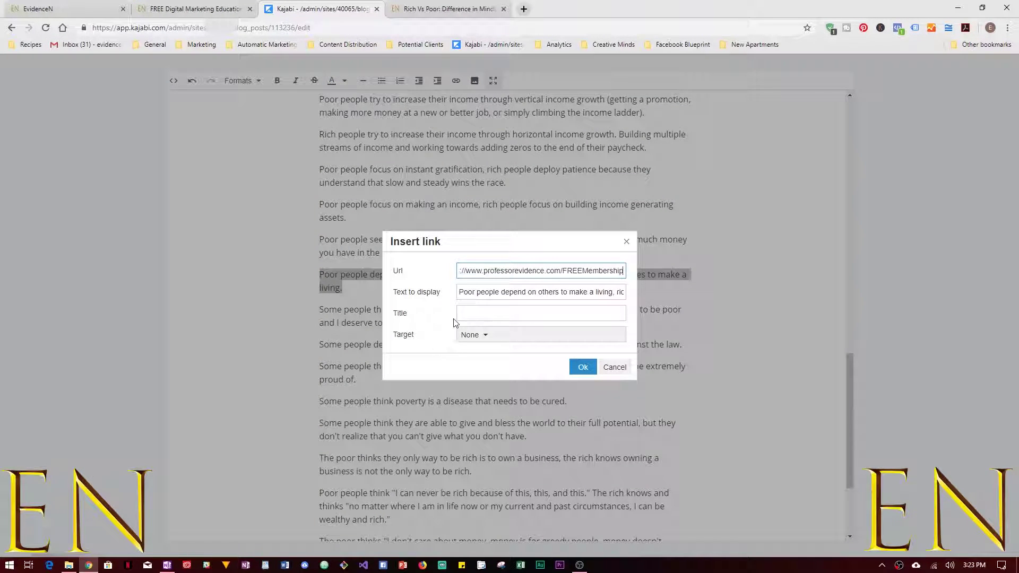
left_click(499, 340)
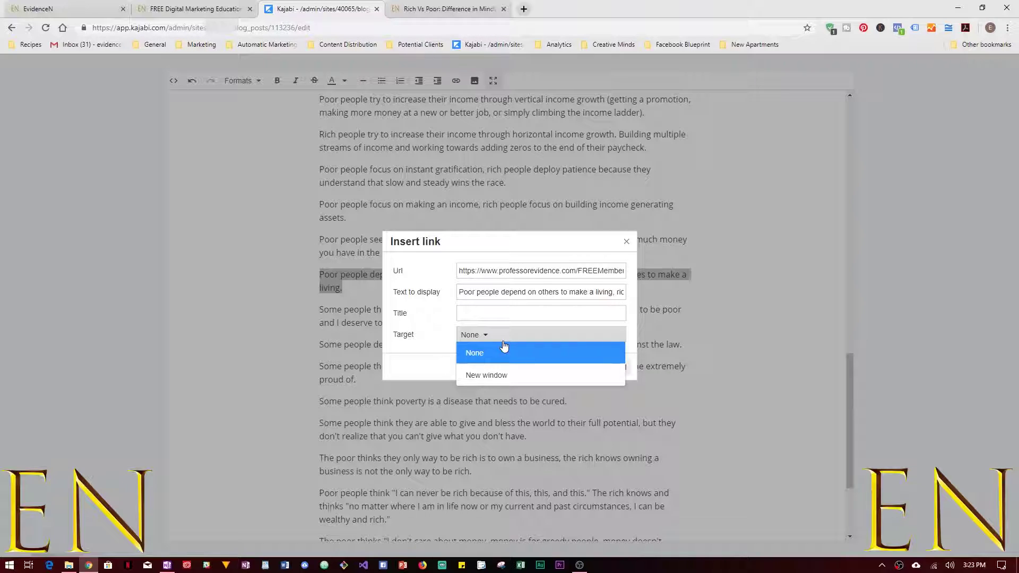
left_click(488, 376)
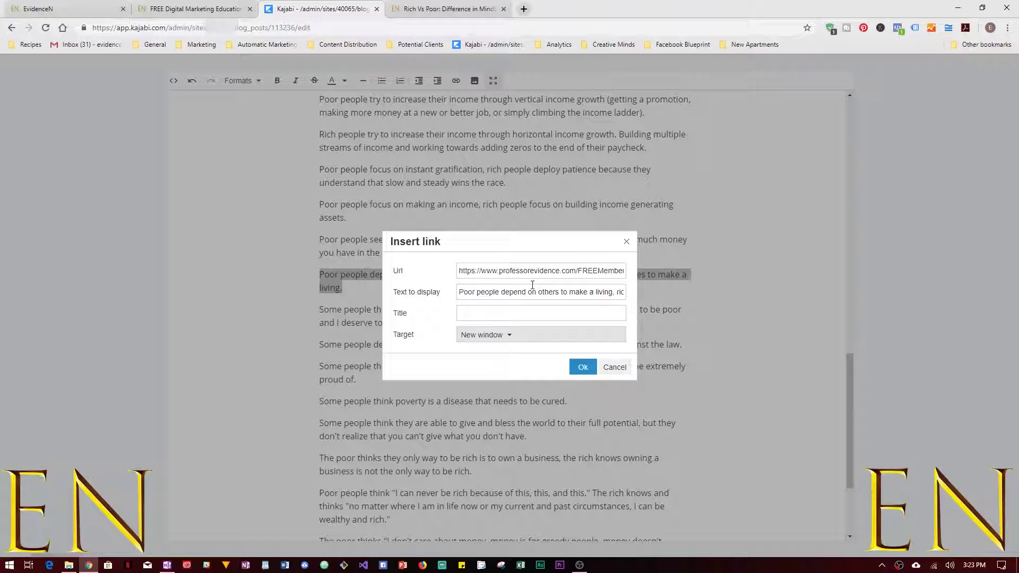
left_click(581, 367)
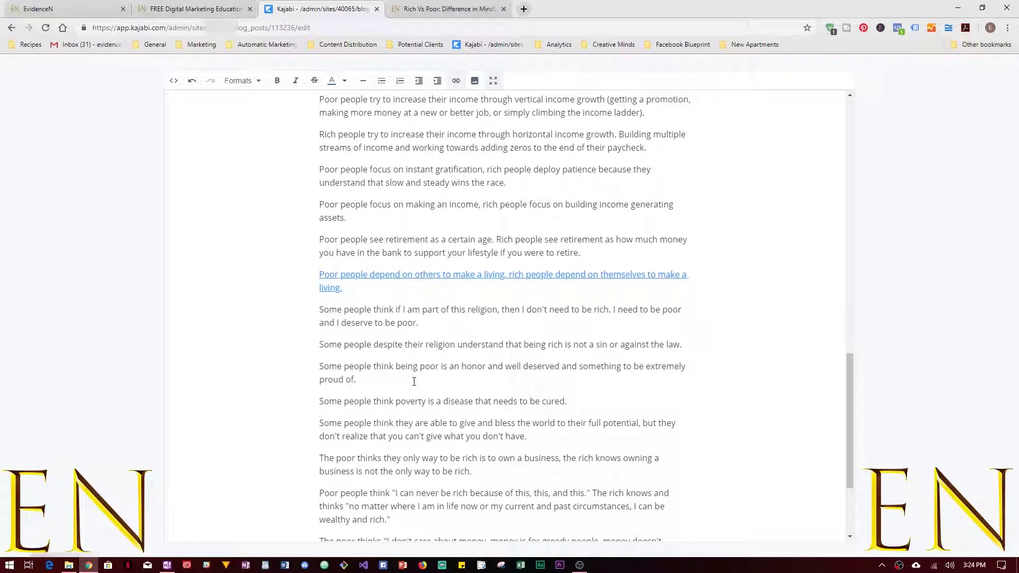
left_click(366, 366)
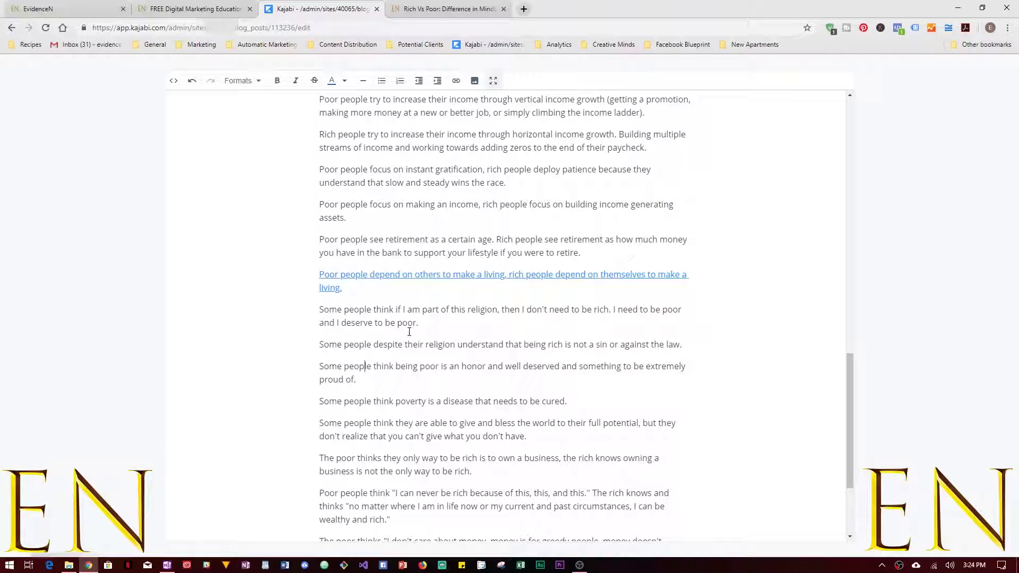
left_click(438, 323)
key("Return")
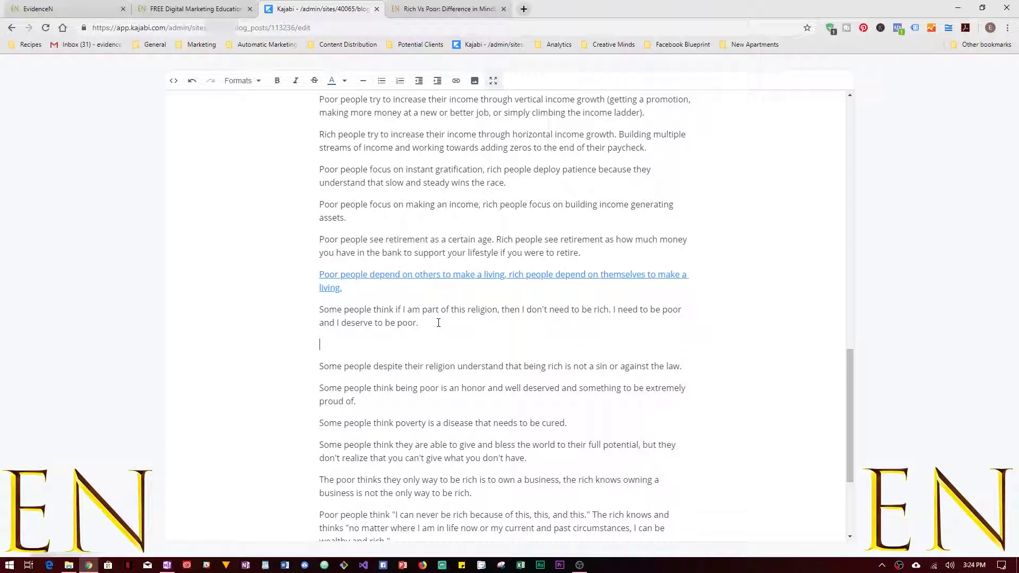
key("ctrl+v")
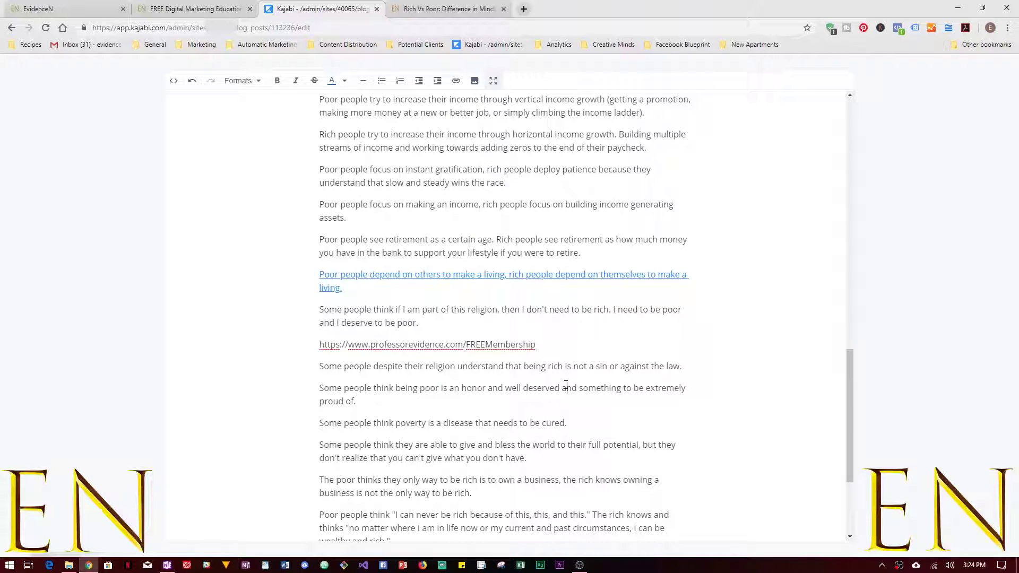
left_click_drag(539, 338, 320, 341)
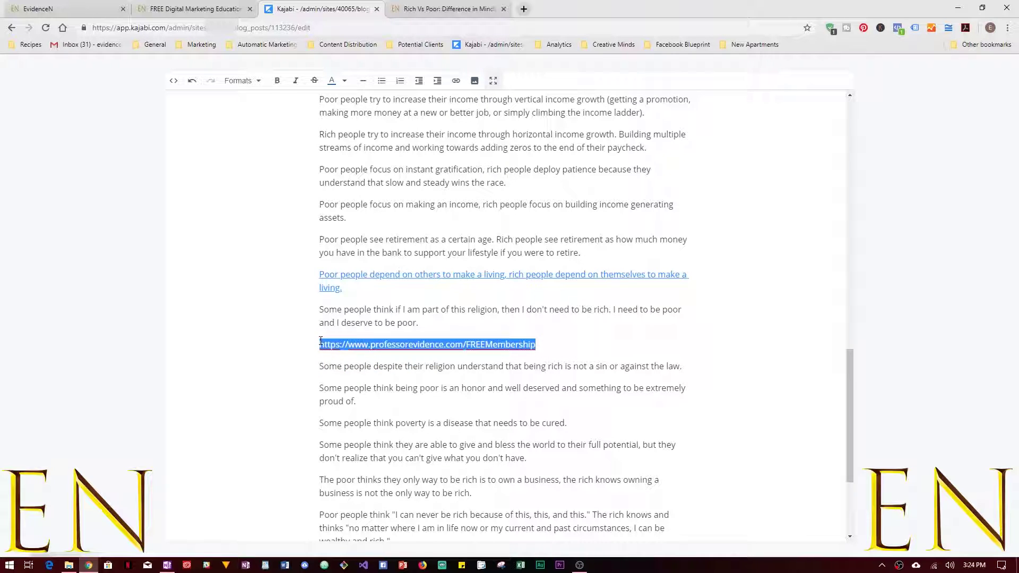
left_click(454, 81)
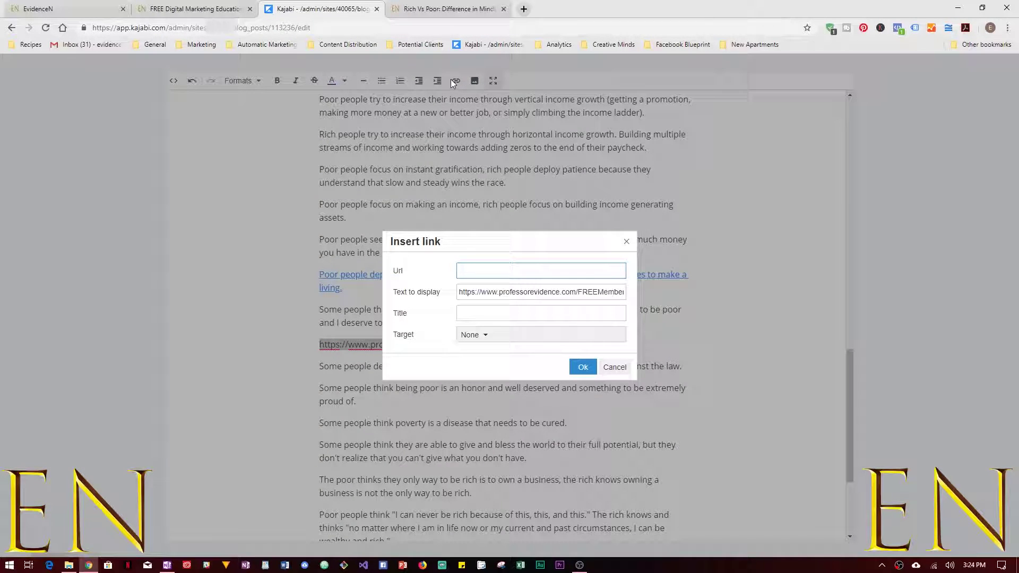
left_click(613, 368)
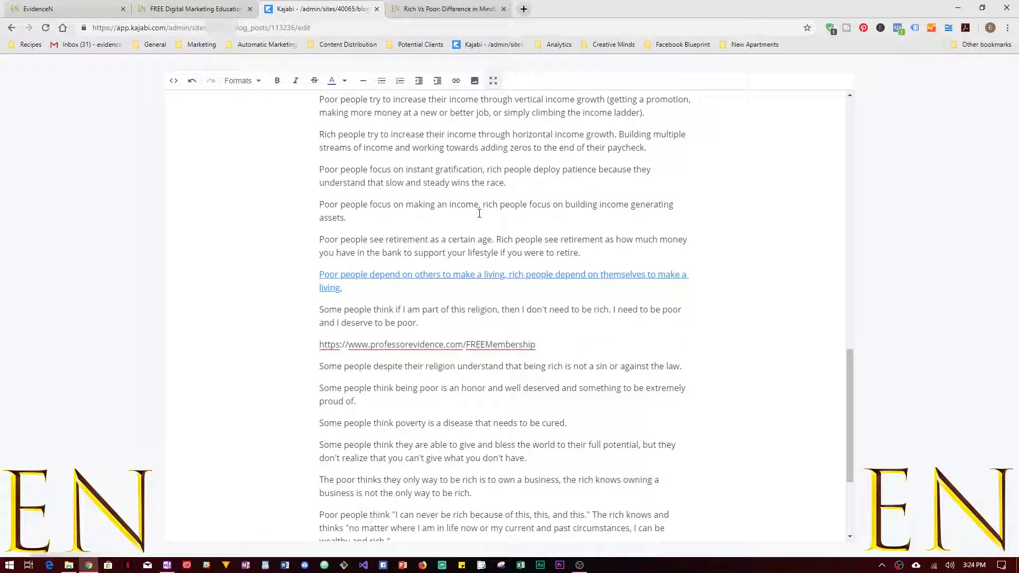
Leave the full-screen editor and save the blog post.
left_click(493, 80)
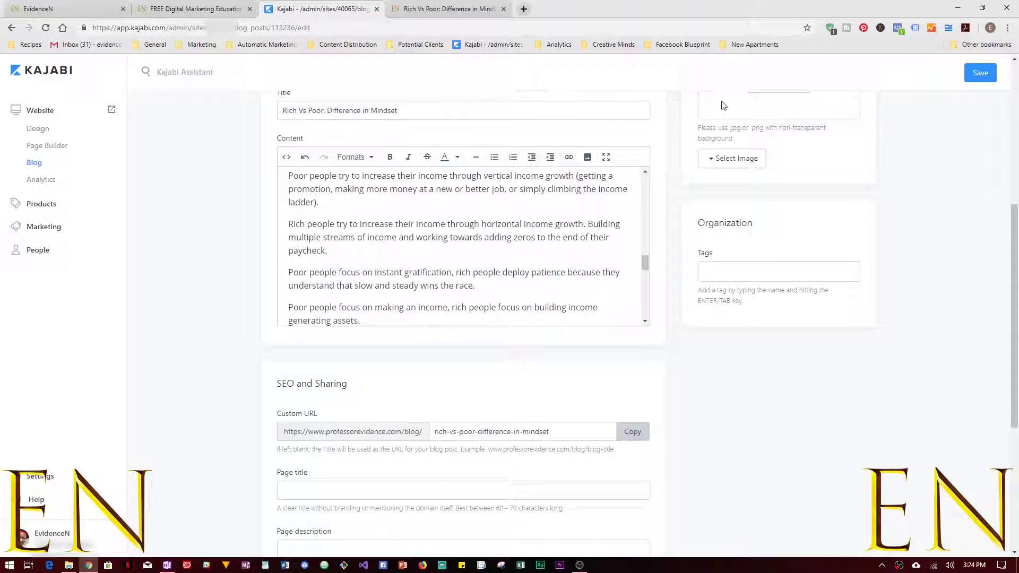
left_click(976, 73)
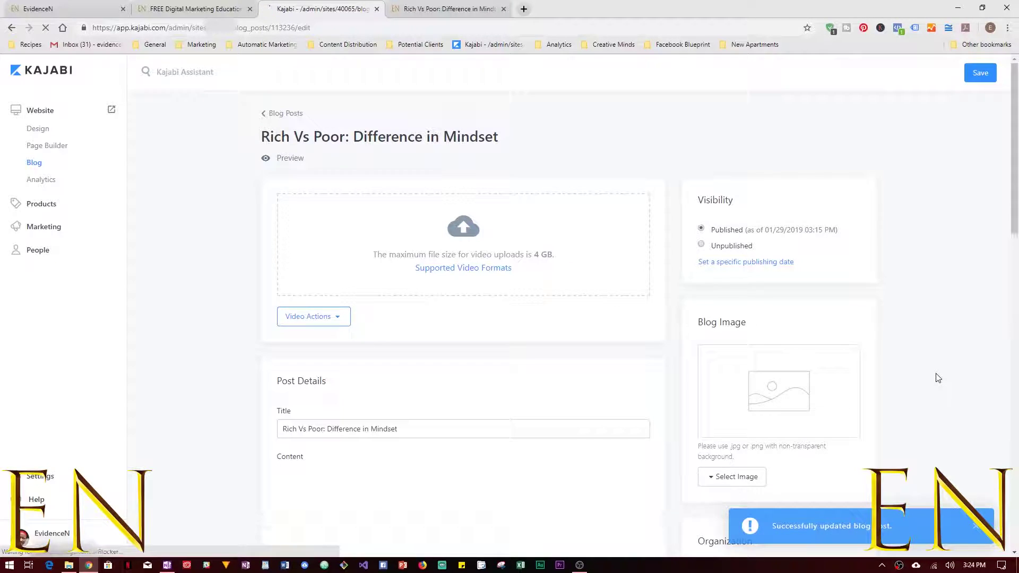
Reload the live "Rich Vs Poor: Difference in Mindset" post and review its text formatting, quote, colours, lists and links.
left_click(448, 9)
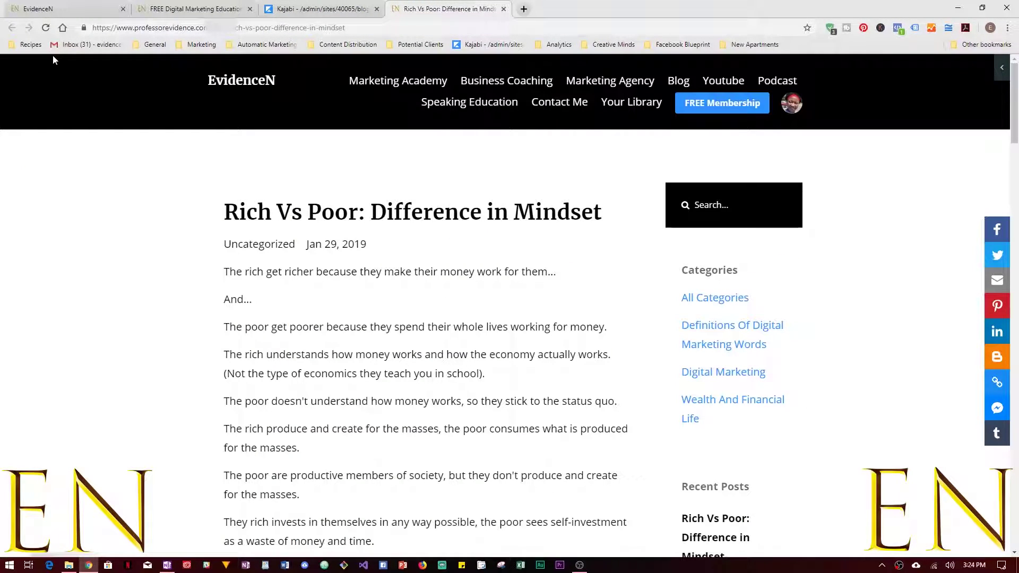
left_click(46, 27)
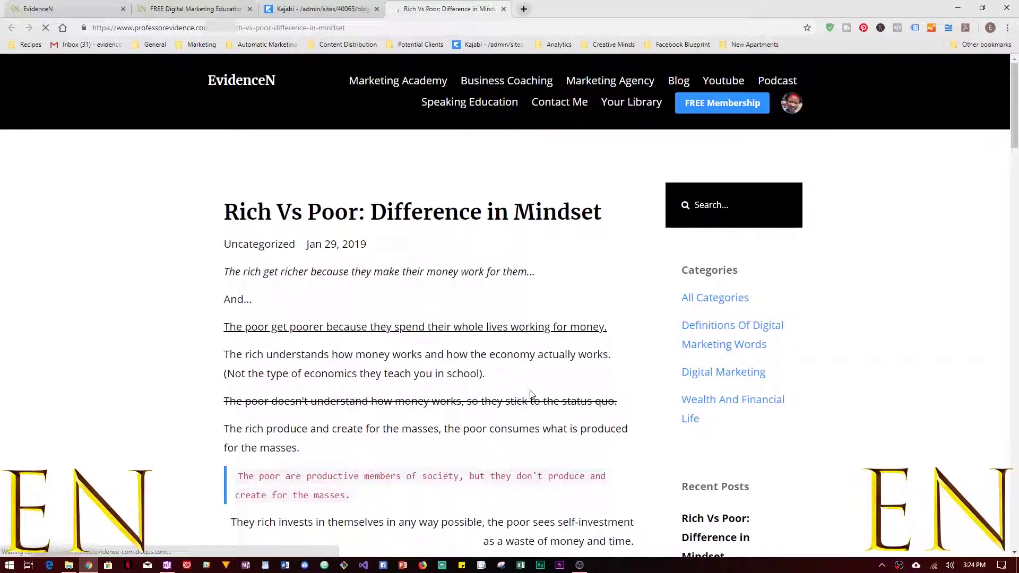
scroll(531, 397, "down", 4)
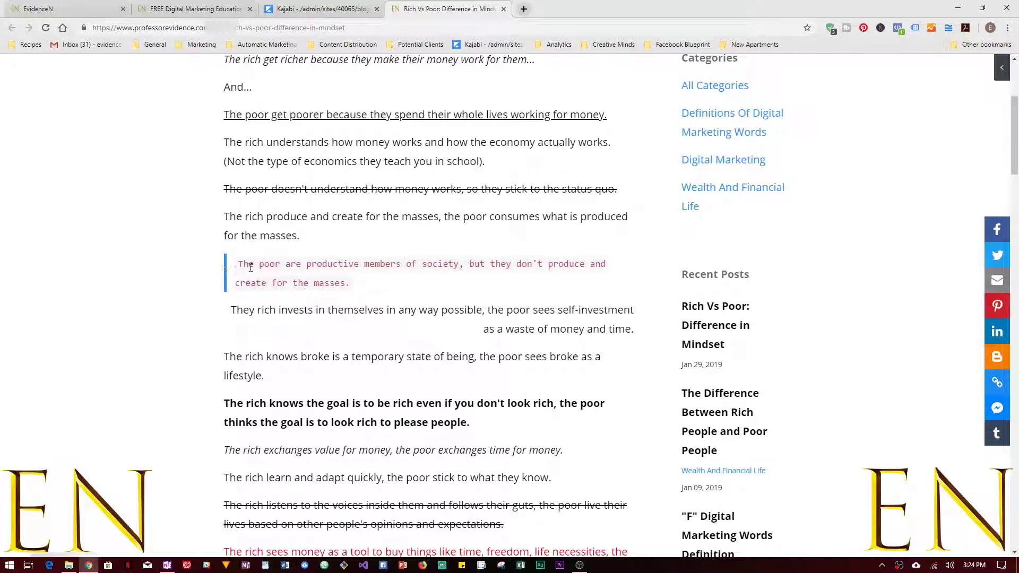
scroll(498, 387, "down", 3)
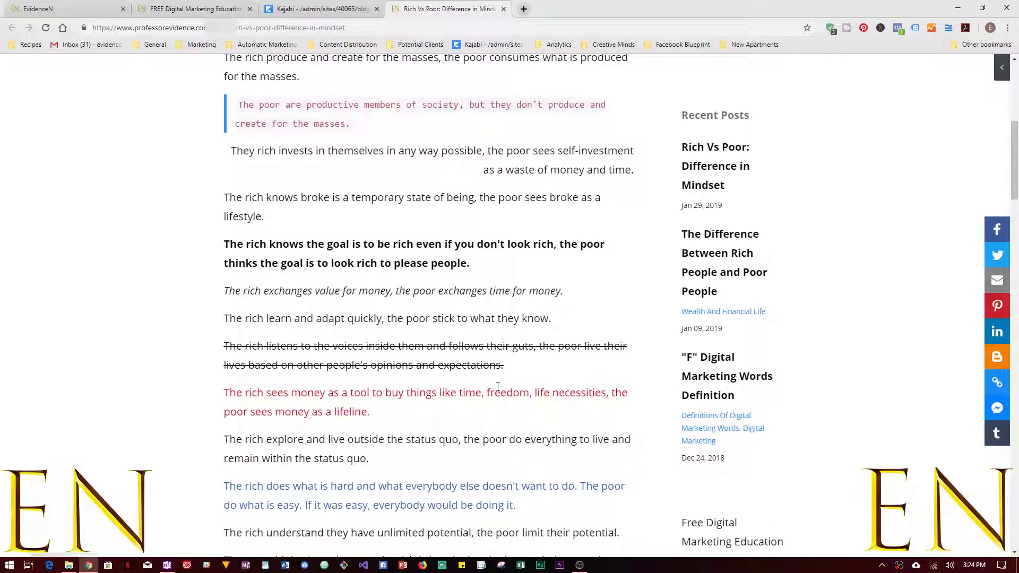
scroll(498, 387, "down", 1)
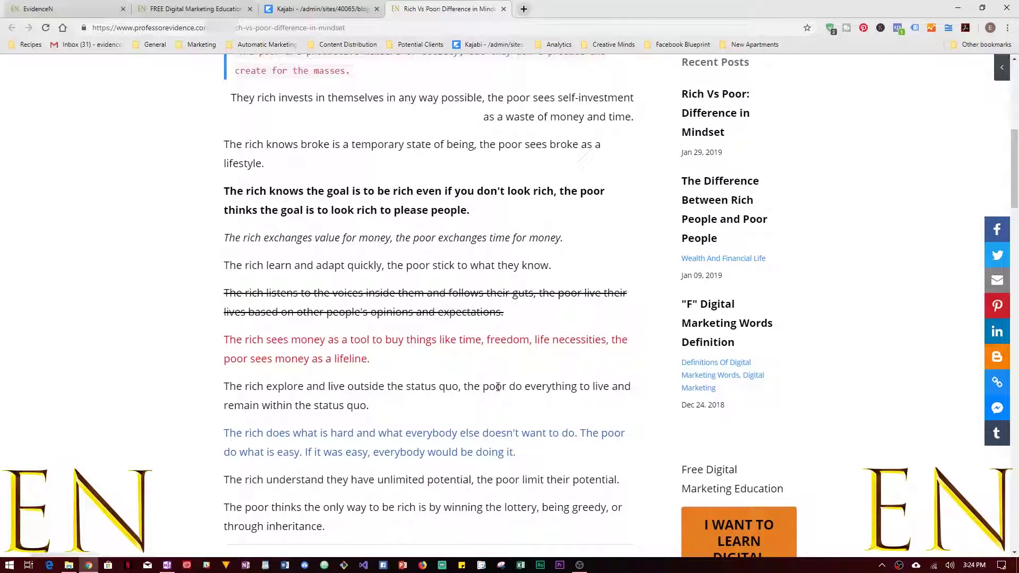
scroll(497, 387, "down", 3)
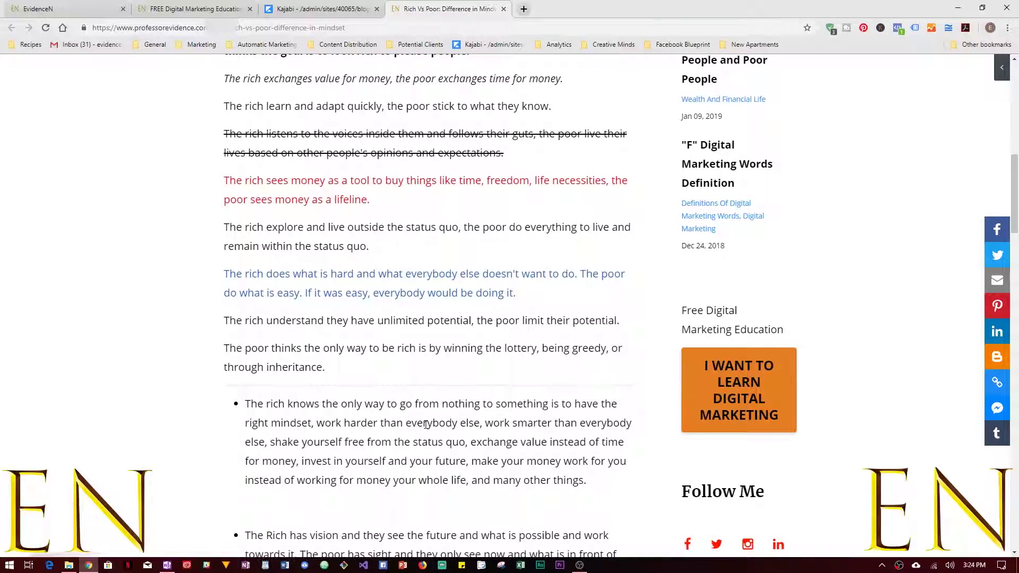
scroll(426, 425, "up", 1)
scroll(403, 342, "down", 9)
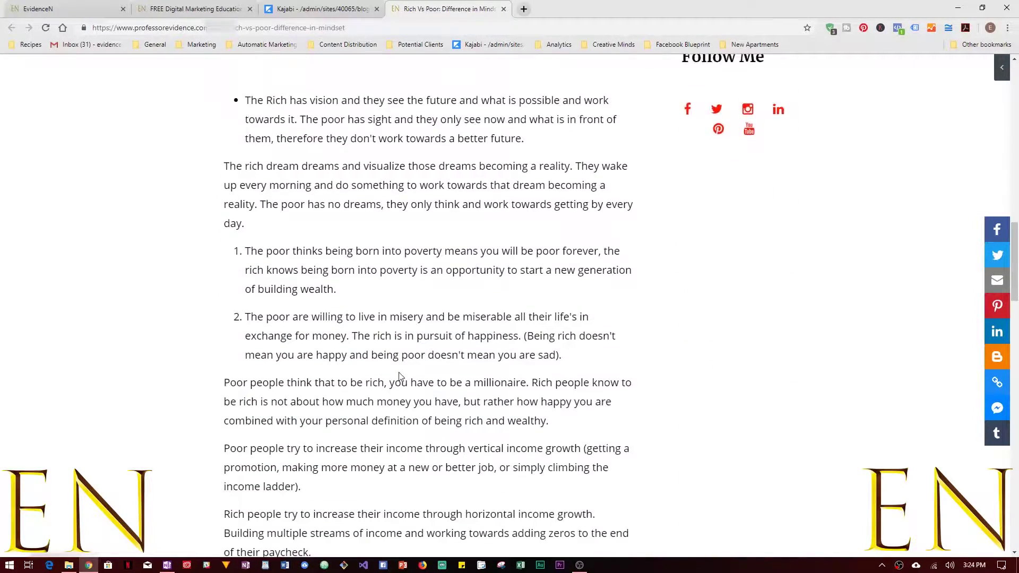
scroll(399, 375, "down", 10)
scroll(400, 375, "up", 1)
scroll(400, 373, "down", 4)
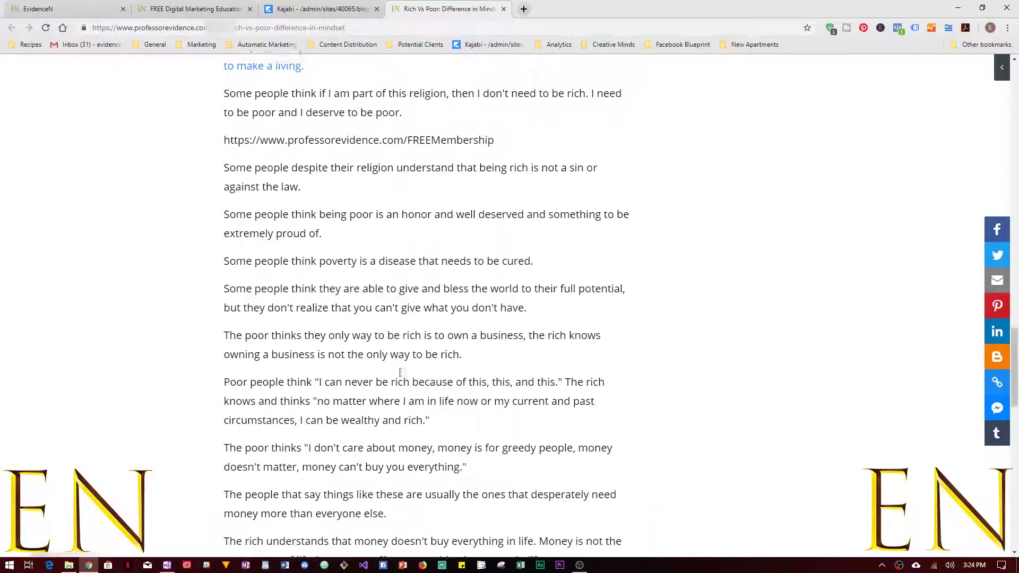
Test the link on "Poor people depend on others to make a living...", close the page it opens and view the rest of the live post.
scroll(400, 372, "up", 4)
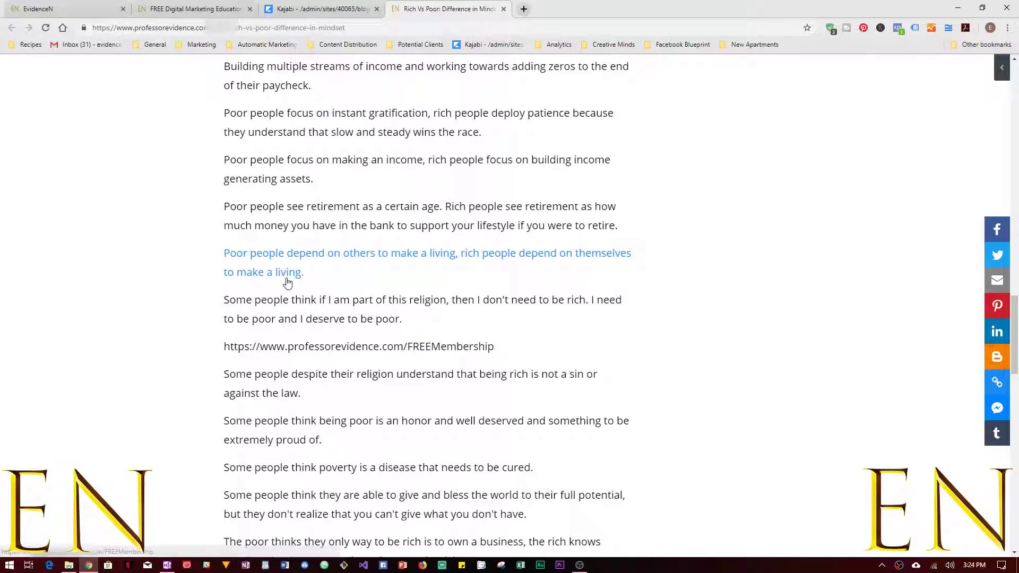
left_click(287, 283)
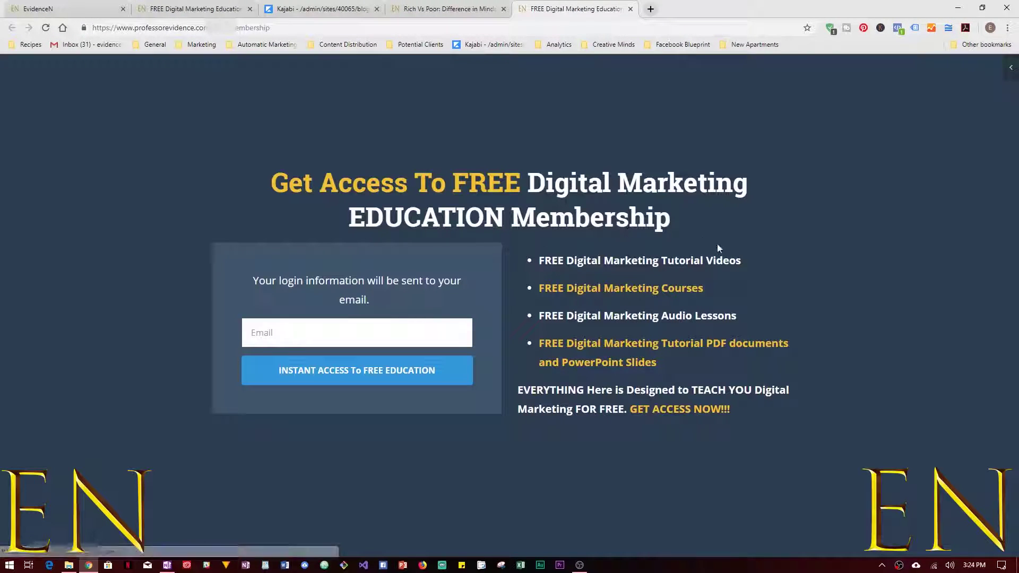
left_click(630, 9)
scroll(378, 319, "down", 11)
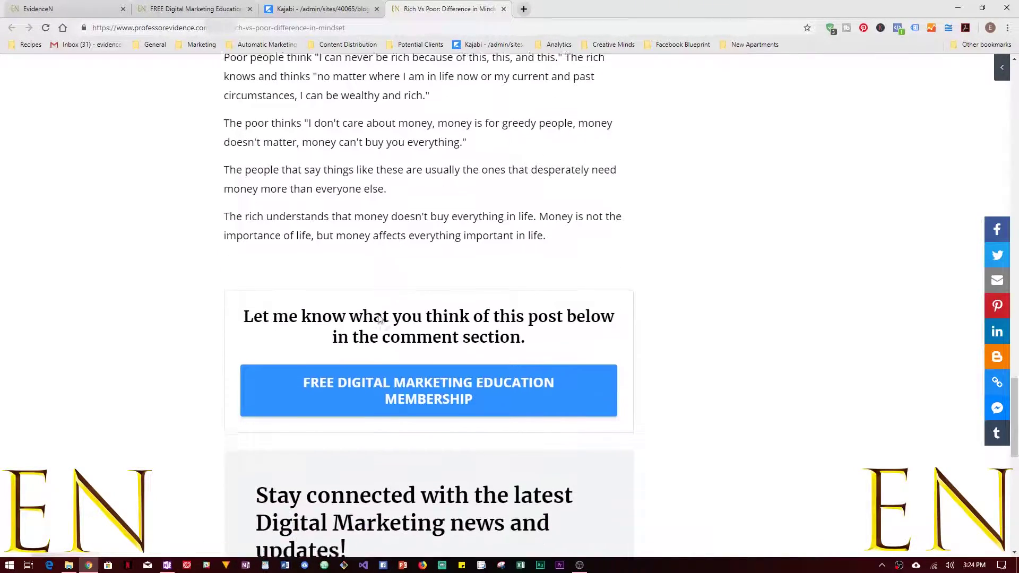
scroll(379, 318, "down", 2)
scroll(621, 319, "up", 6)
Return to the blog post editor and switch the post content to full-screen editing.
left_click(202, 9)
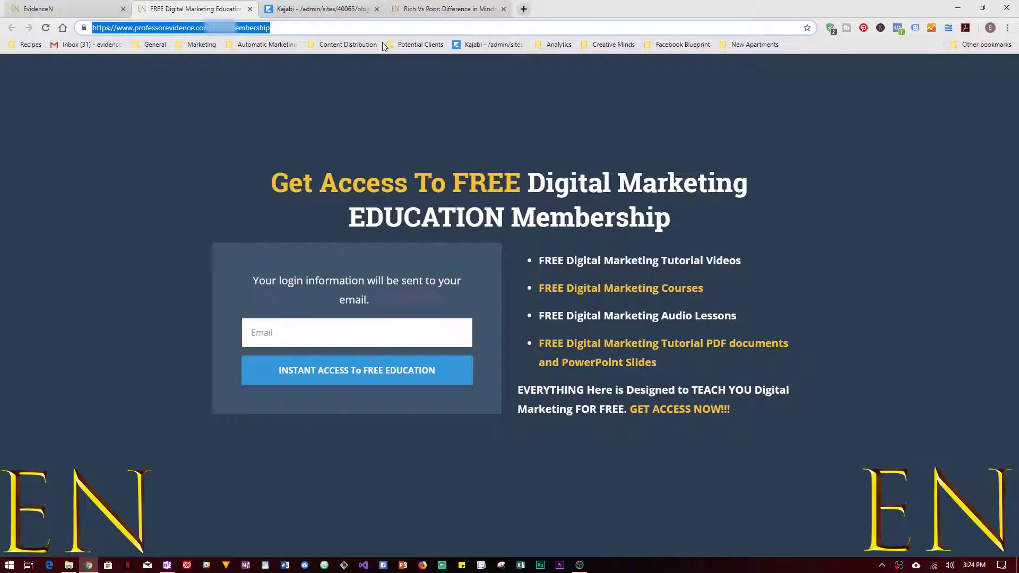
left_click(95, 8)
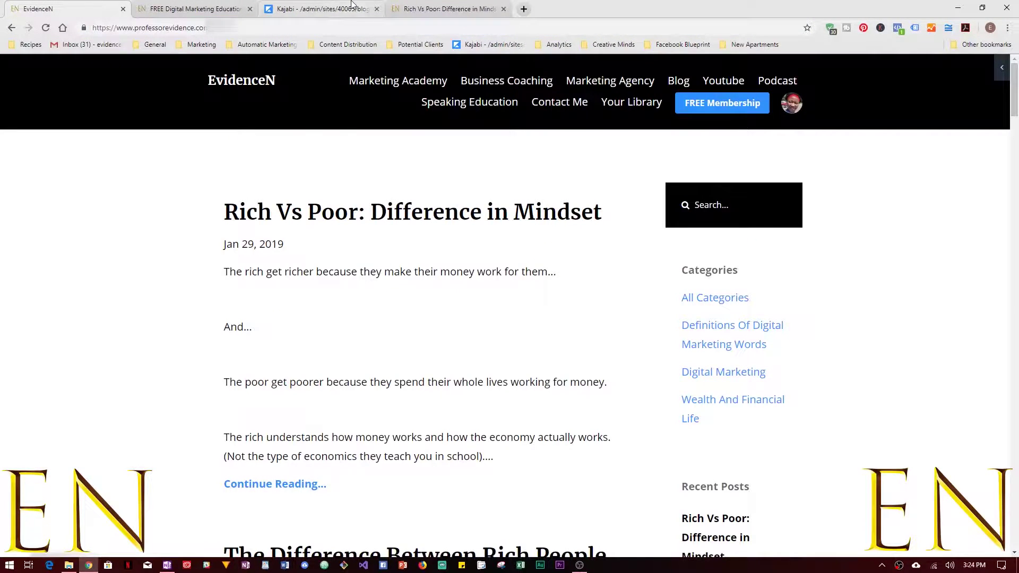
left_click(352, 6)
scroll(578, 329, "down", 5)
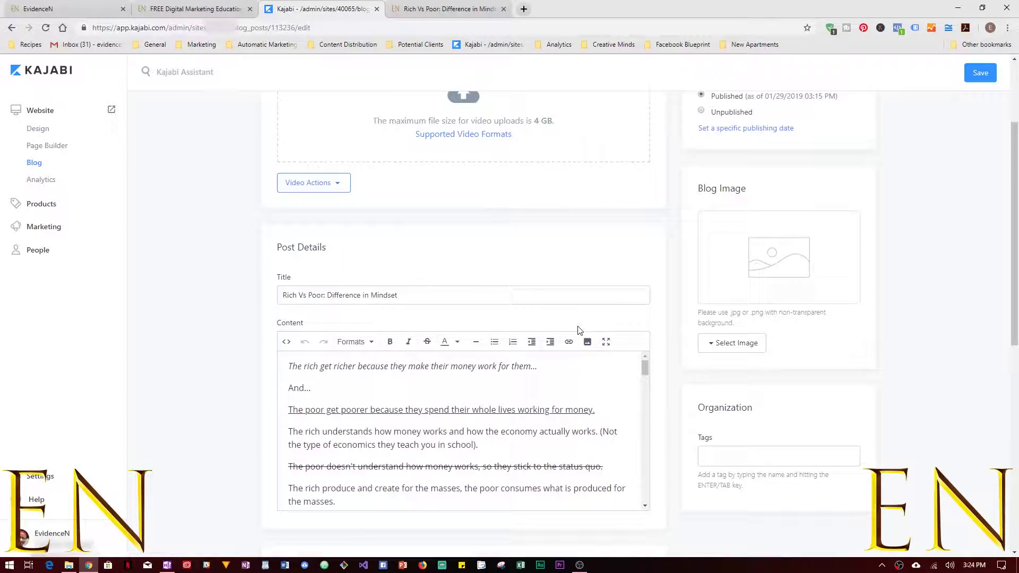
left_click(606, 210)
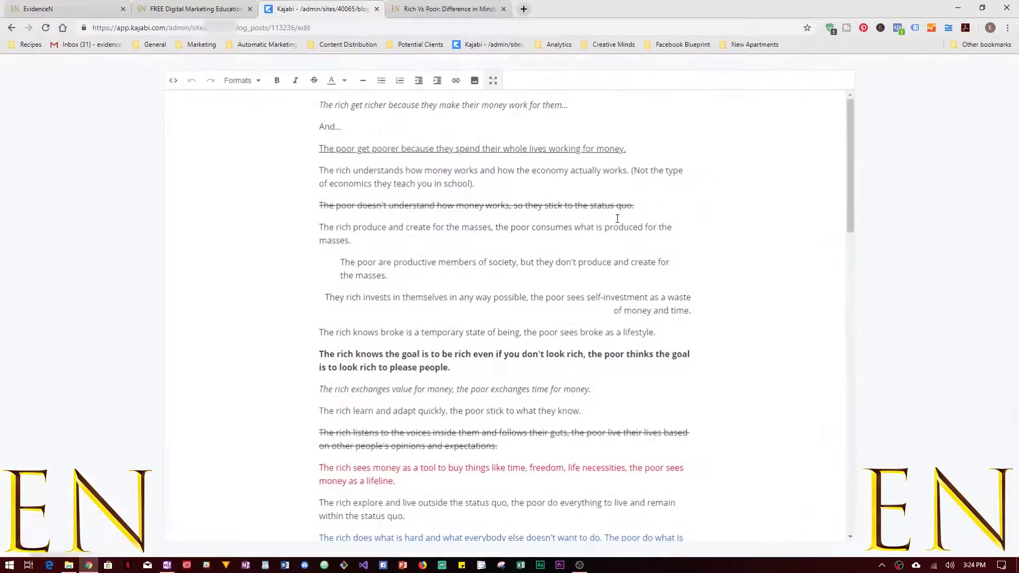
Insert a portrait photo from the computer's Pictures folder on a new line below "Some people think poverty is a disease that needs to be cured.".
scroll(626, 431, "down", 20)
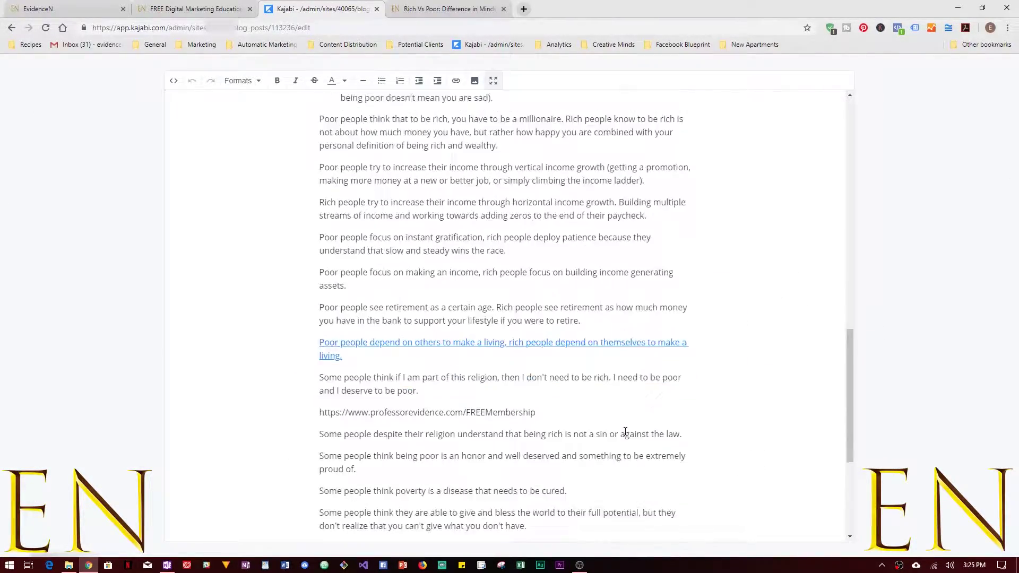
left_click(601, 253)
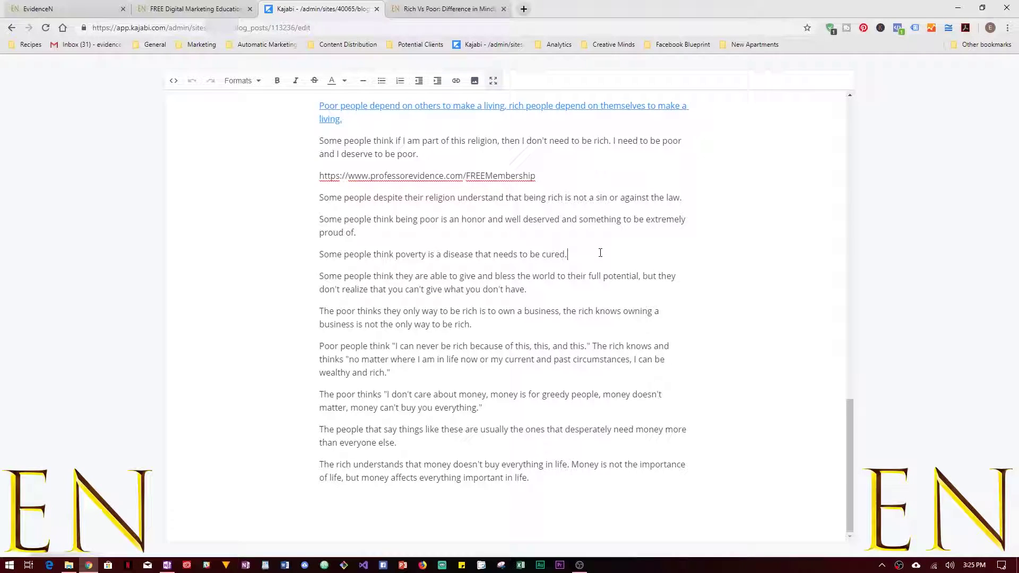
key("Return")
left_click(475, 81)
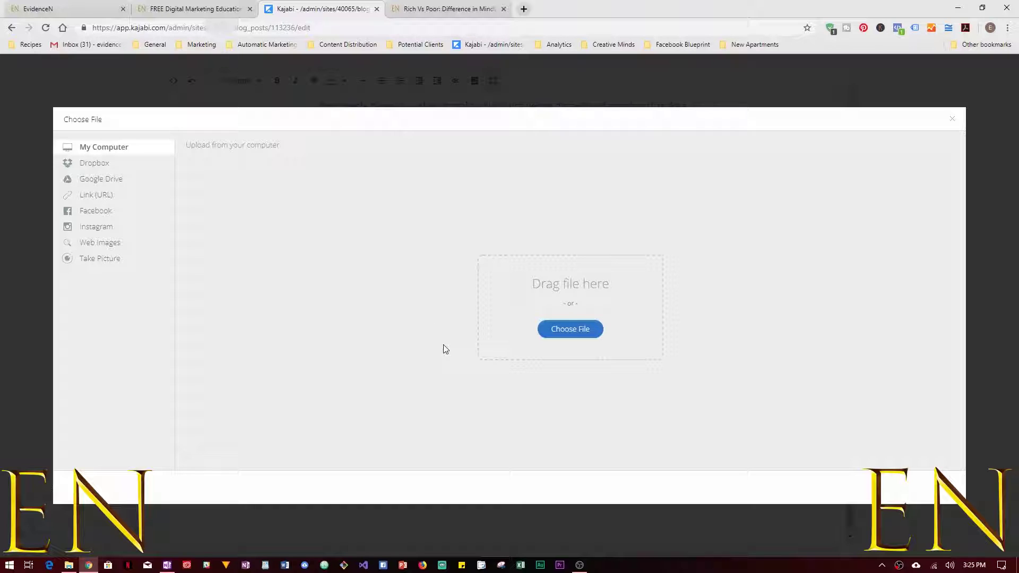
left_click(69, 565)
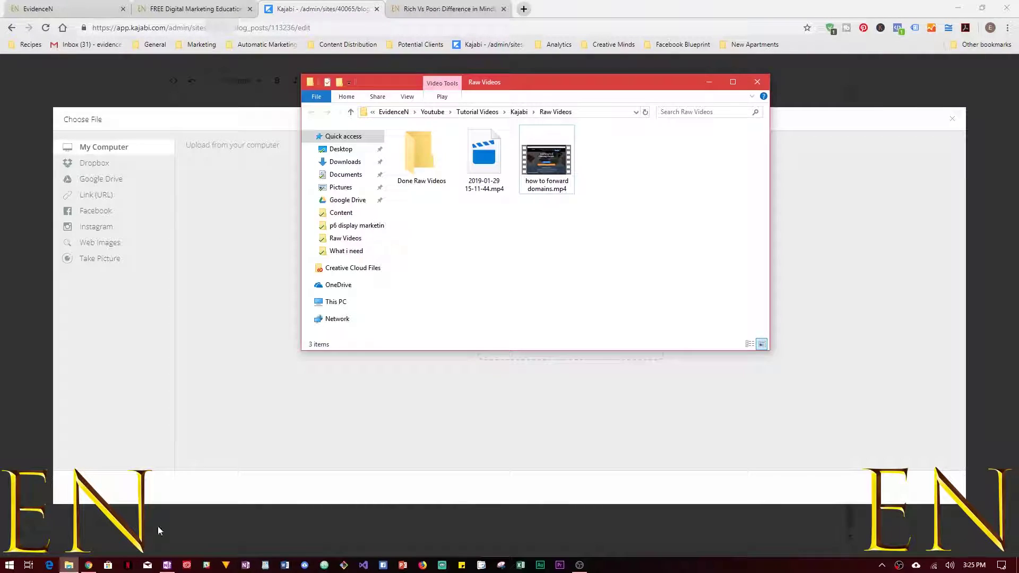
left_click(340, 187)
left_click_drag(434, 234, 773, 405)
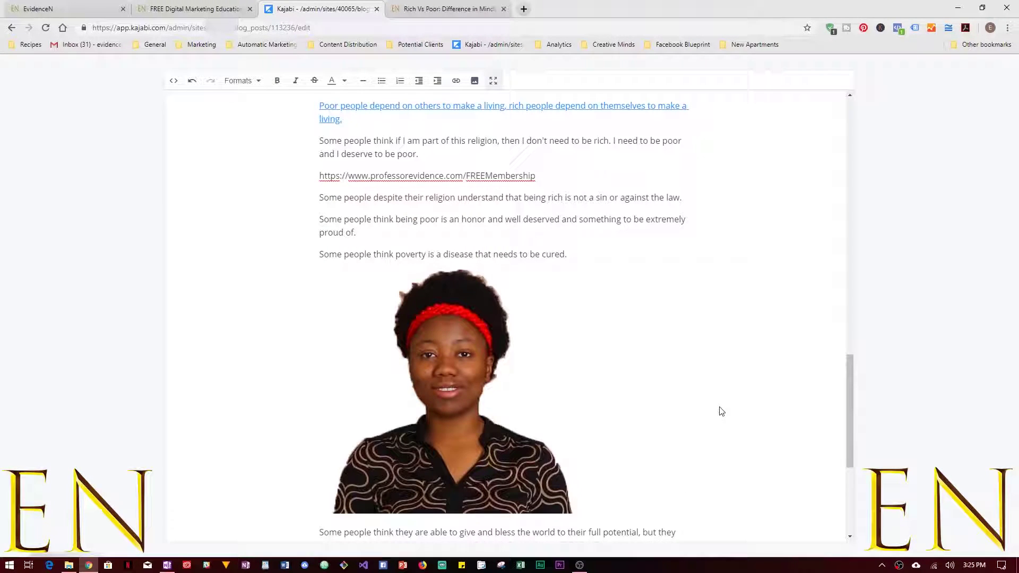
Delete the inserted portrait photo from the post and undo the deletion.
scroll(719, 412, "down", 2)
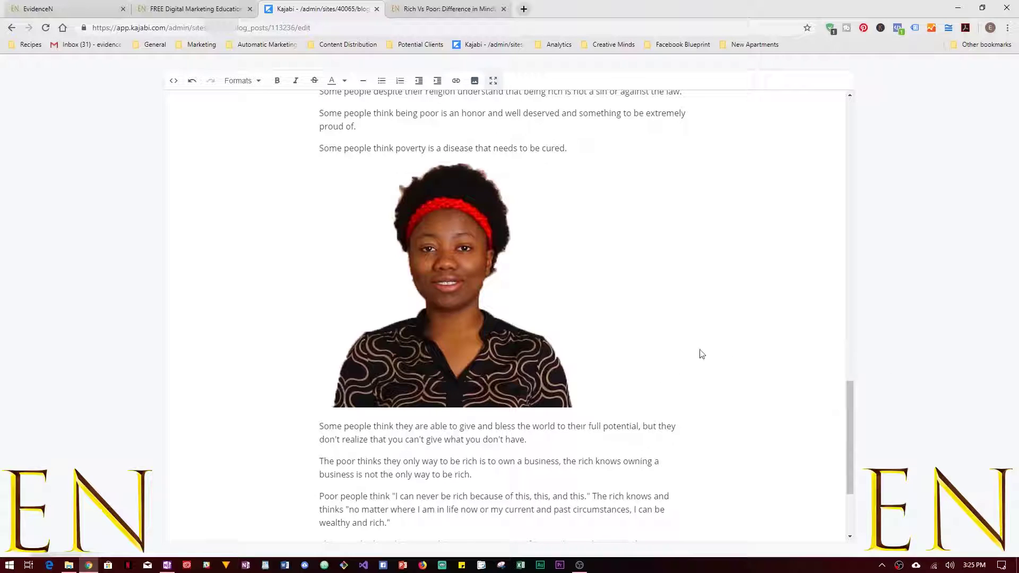
left_click(533, 316)
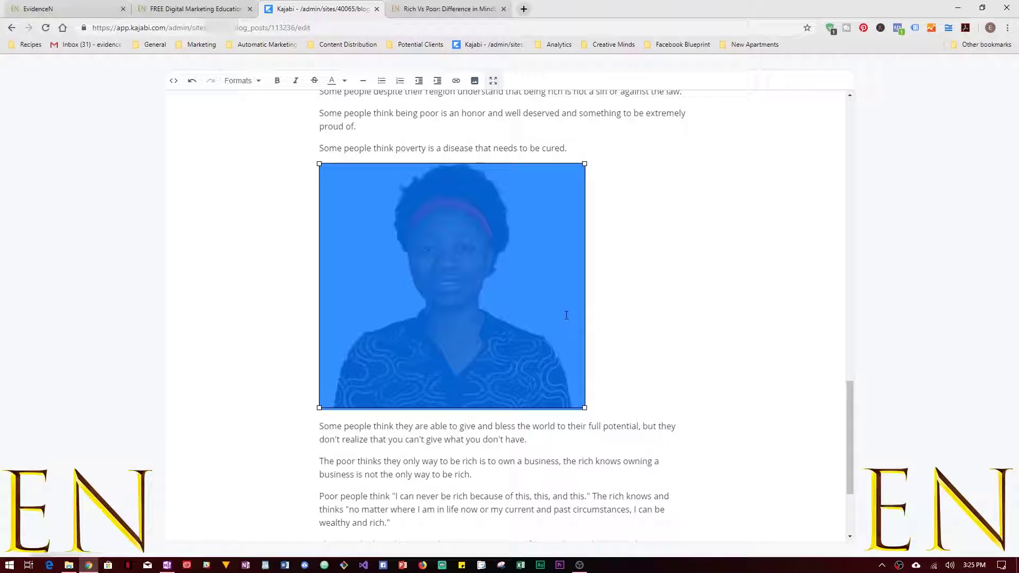
key("Delete")
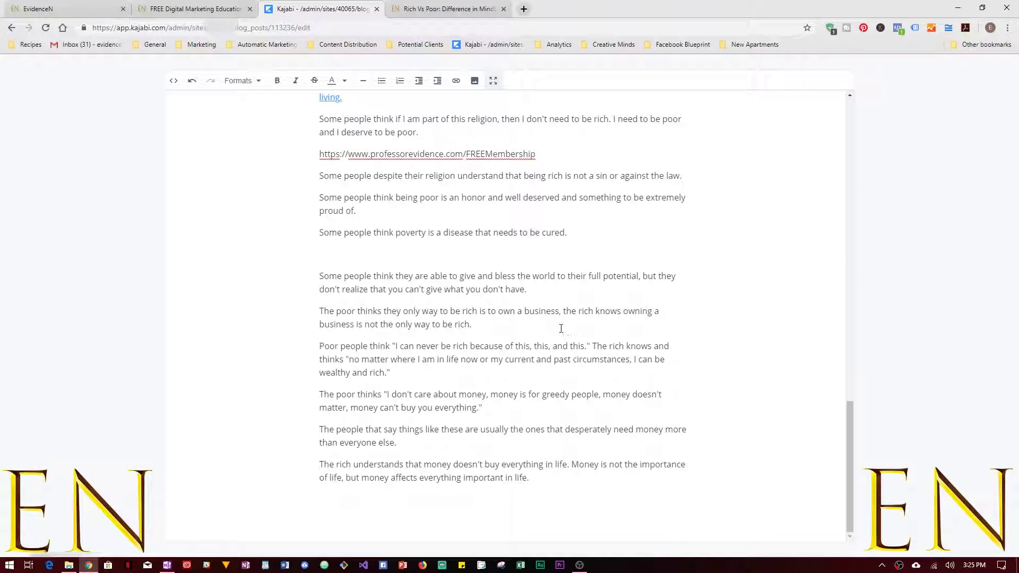
key("ctrl+z")
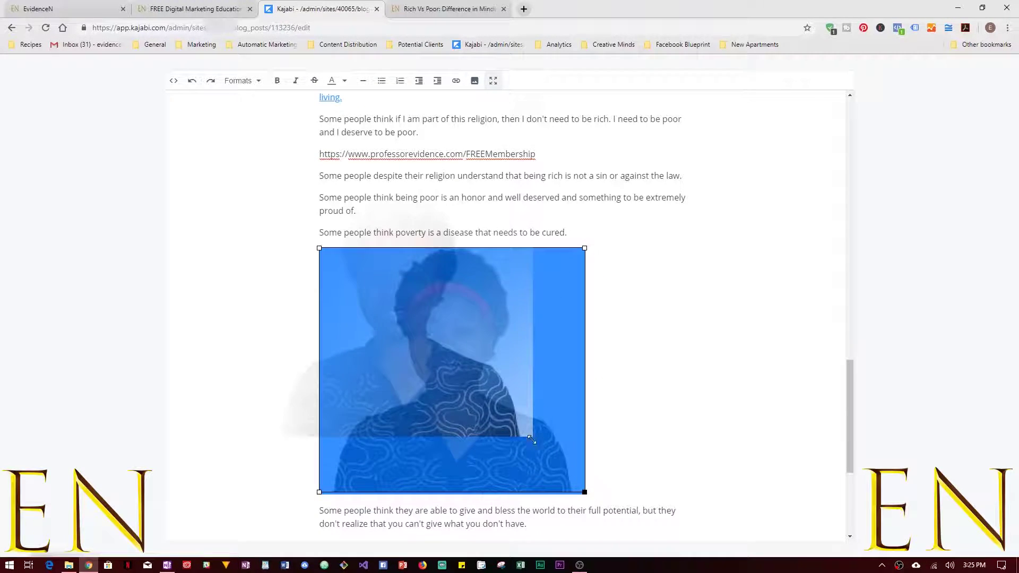
Enlarge the portrait photo proportionally to the full width of the text column.
left_click(700, 436)
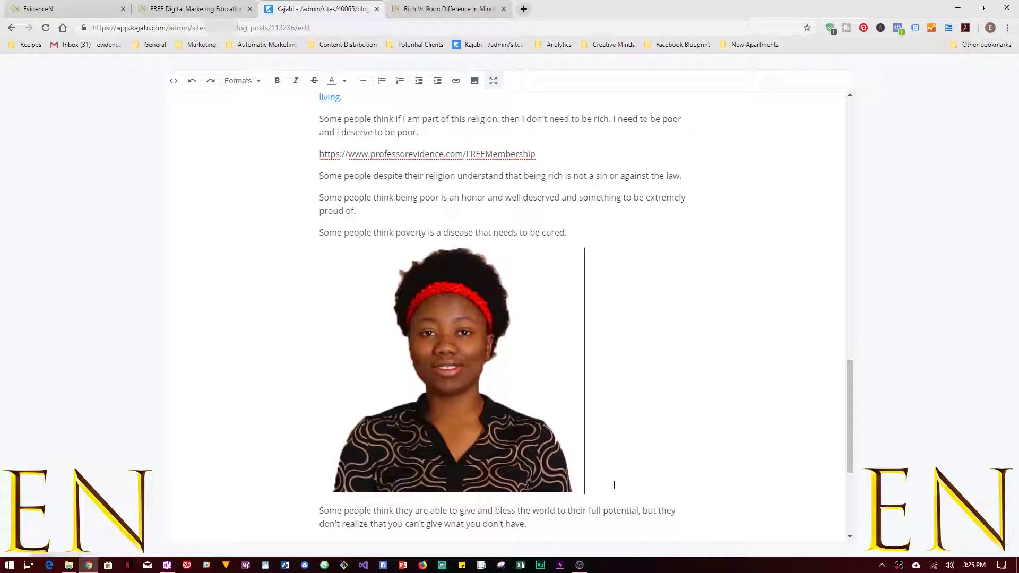
left_click(571, 488)
left_click_drag(582, 494, 695, 530)
scroll(728, 459, "down", 5)
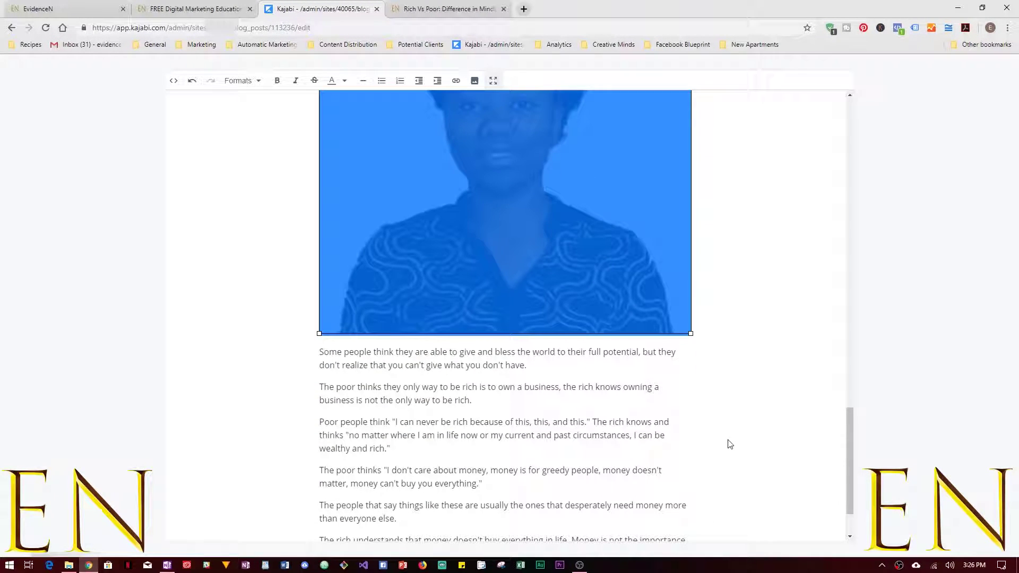
Leave full-screen editing and save the blog post with the enlarged photo.
scroll(763, 378, "up", 10)
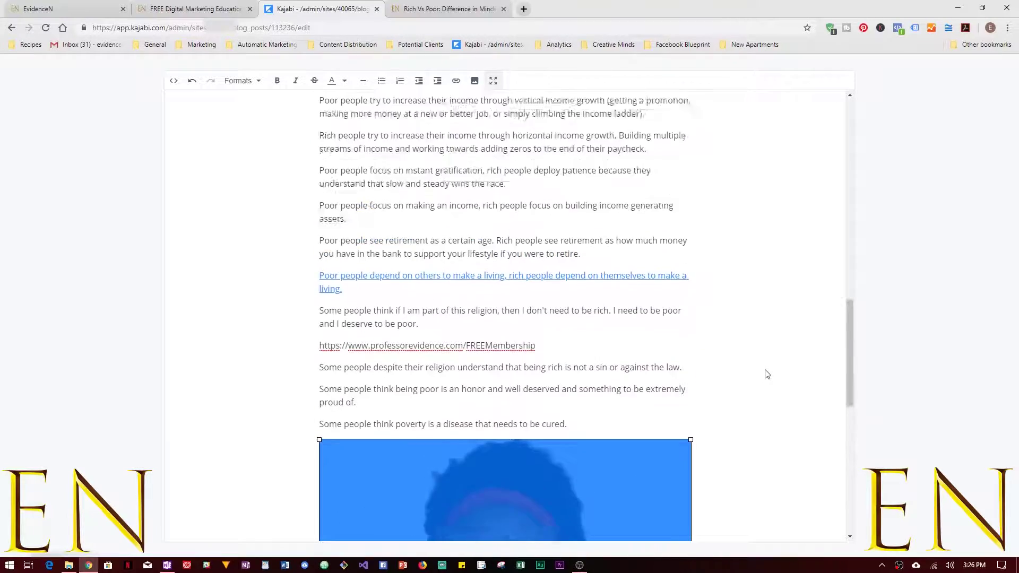
scroll(766, 382, "up", 13)
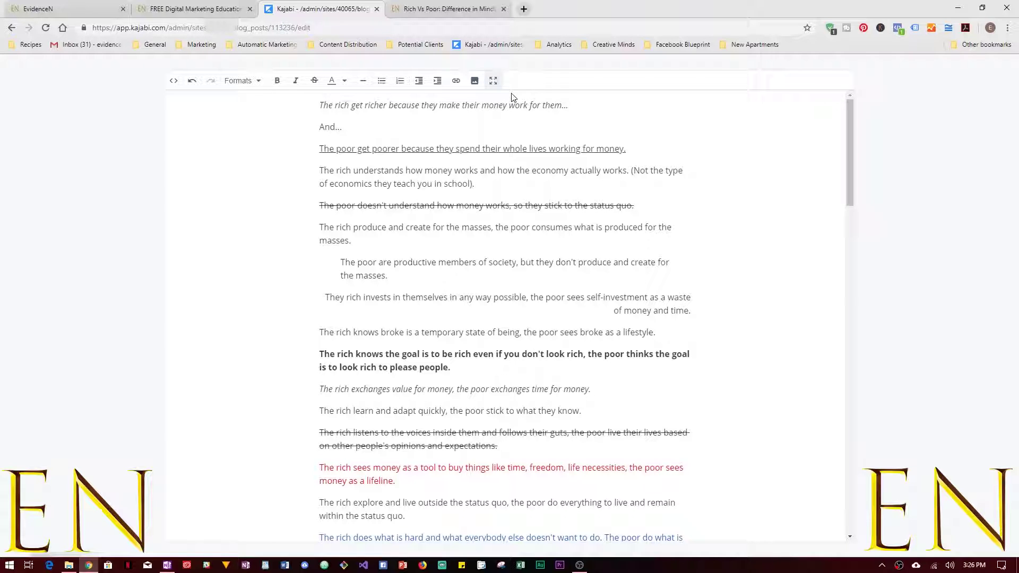
left_click(493, 80)
left_click(983, 75)
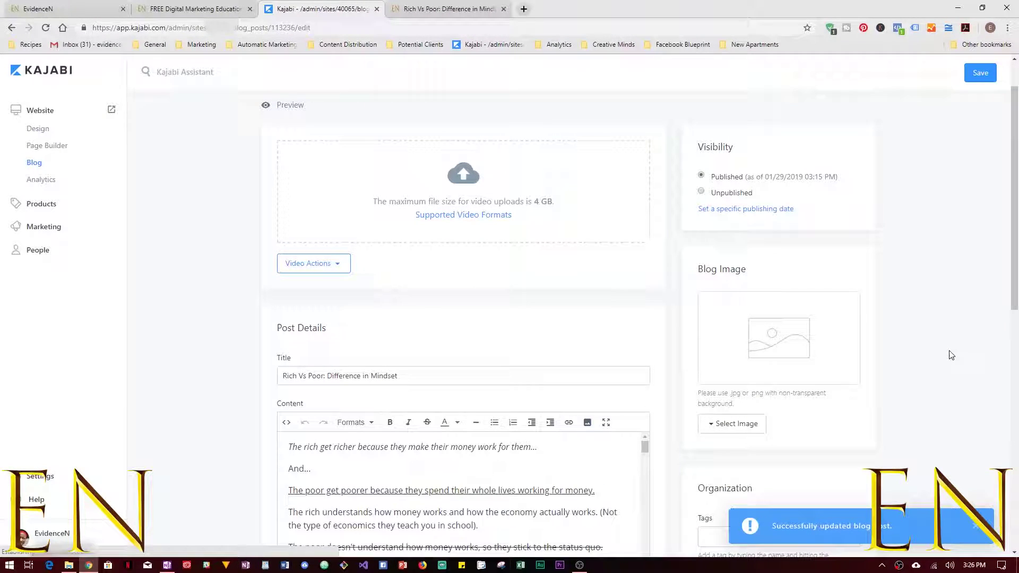
Look through the saved post's content from start to end and the other settings on the edit page.
scroll(950, 354, "down", 1)
scroll(950, 354, "down", 5)
scroll(560, 276, "down", 10)
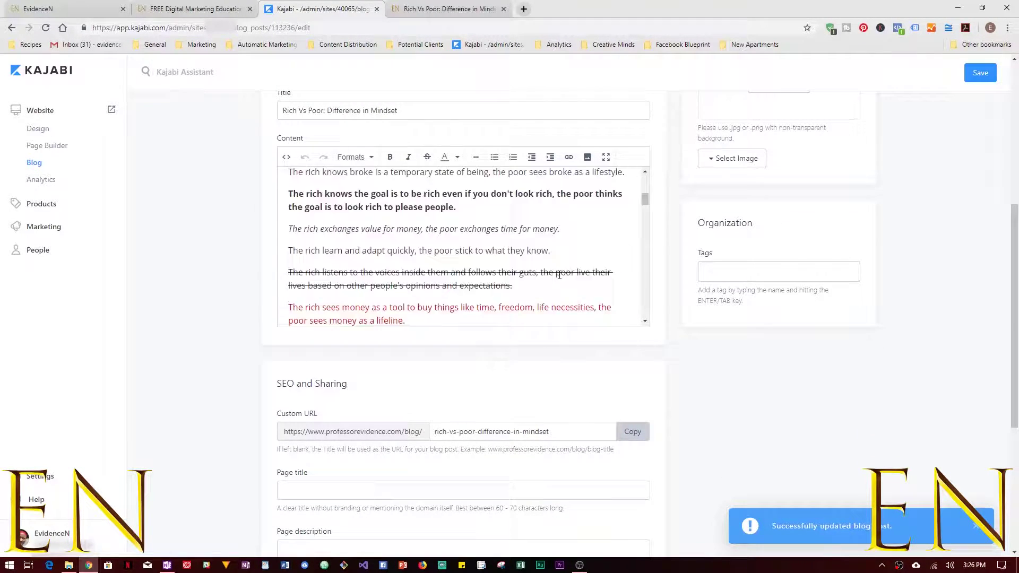
scroll(559, 276, "down", 12)
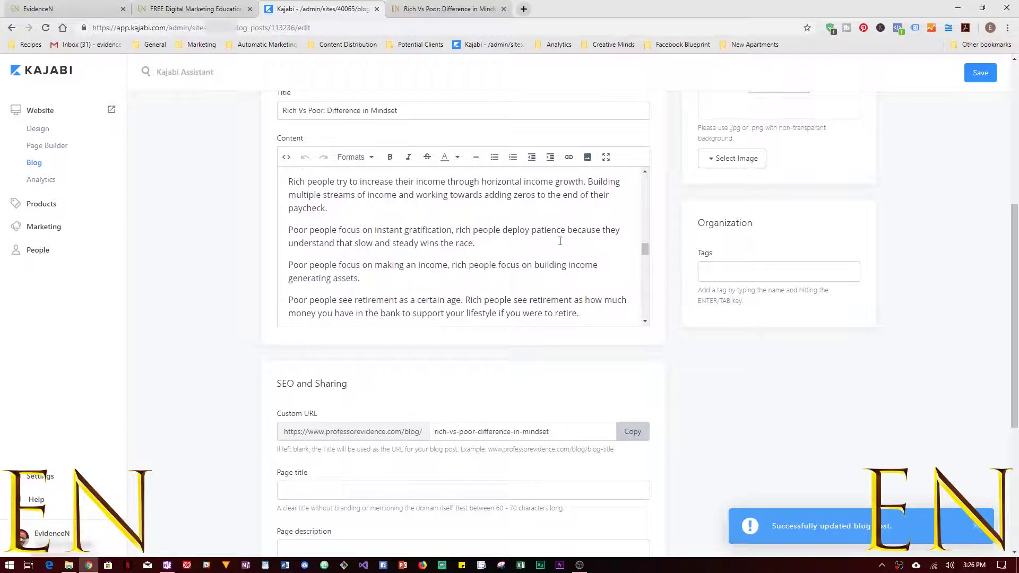
scroll(560, 241, "down", 8)
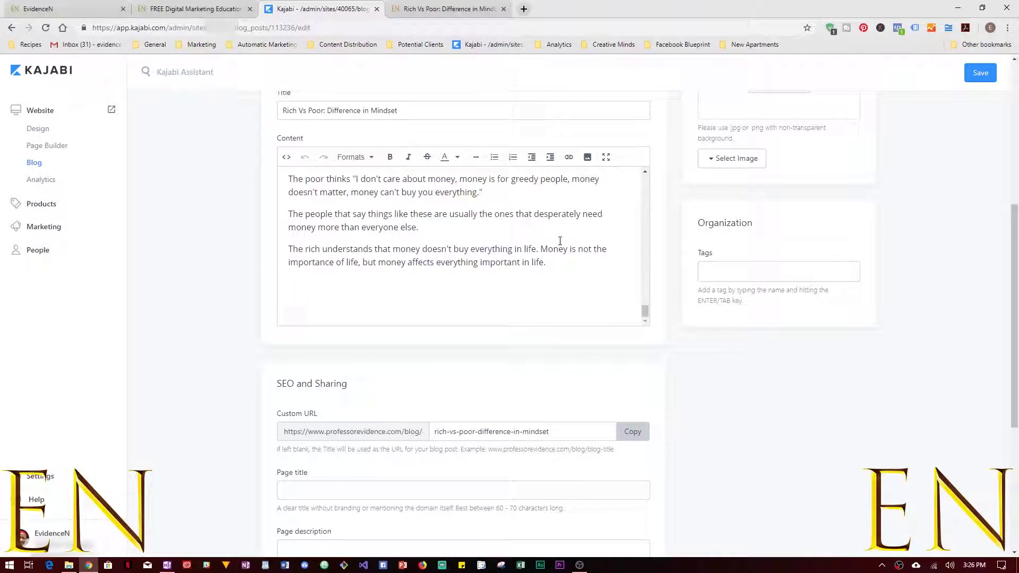
scroll(560, 241, "down", 4)
scroll(559, 244, "up", 7)
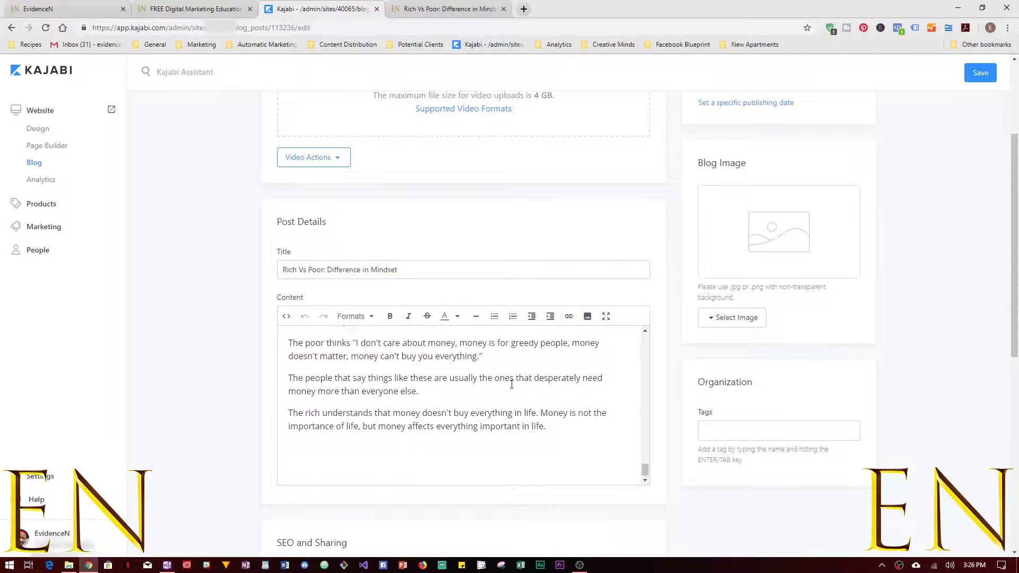
scroll(511, 385, "up", 5)
scroll(510, 385, "up", 10)
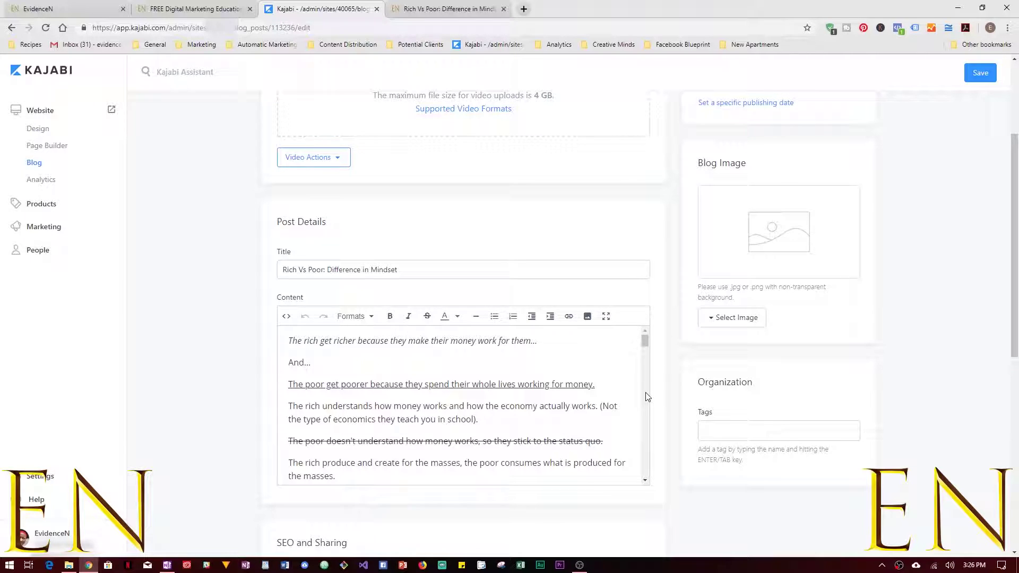
scroll(647, 397, "up", 3)
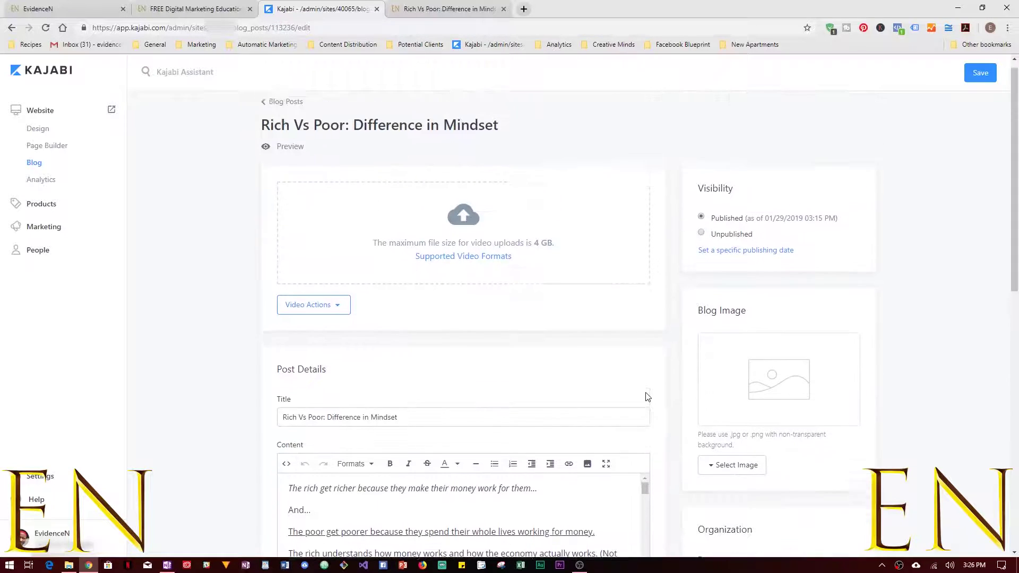
Examine the video upload options and the HTML source code of the post's content, leaving both as they are.
left_click(290, 316)
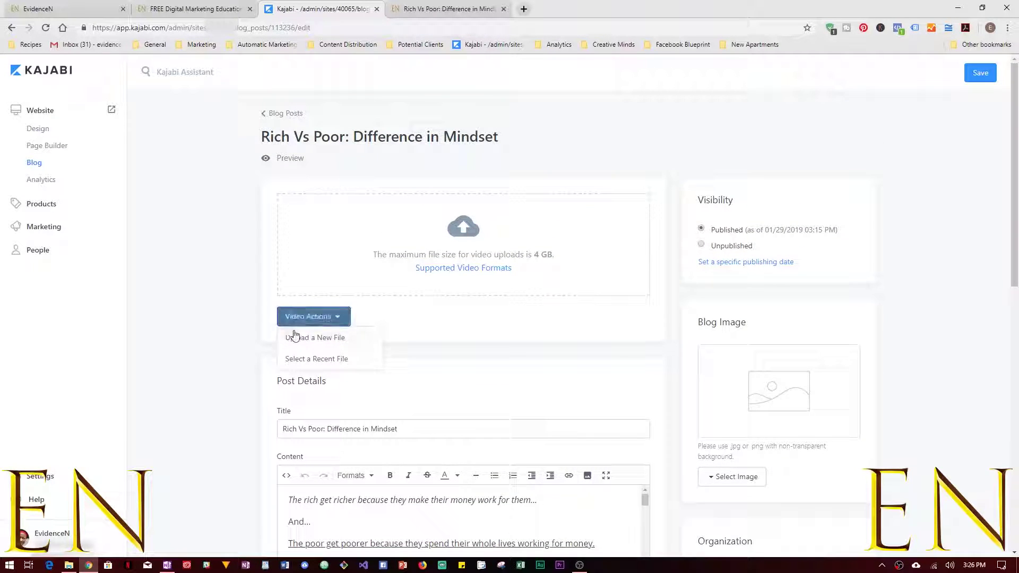
left_click(467, 369)
scroll(470, 368, "down", 5)
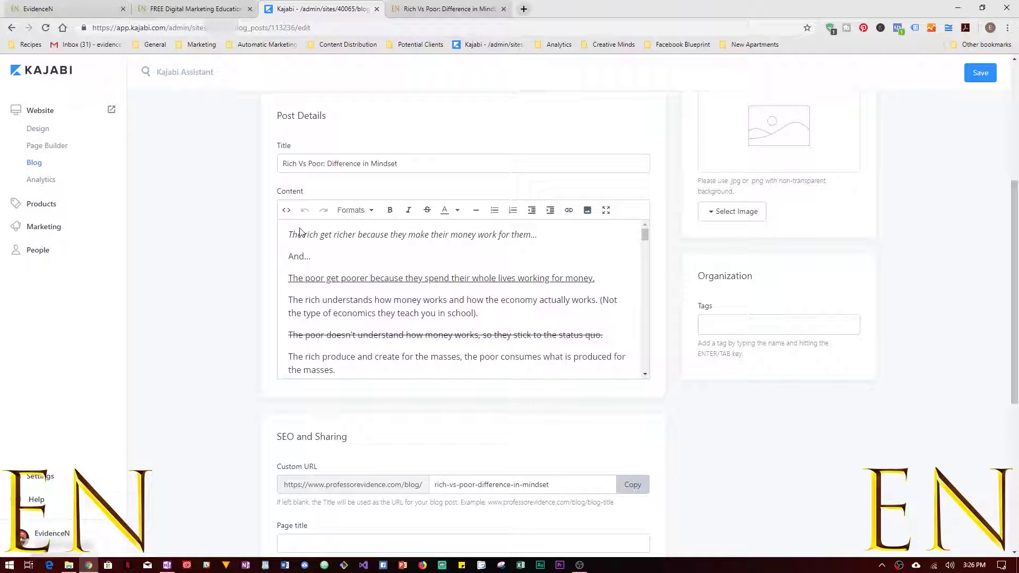
scroll(313, 265, "up", 4)
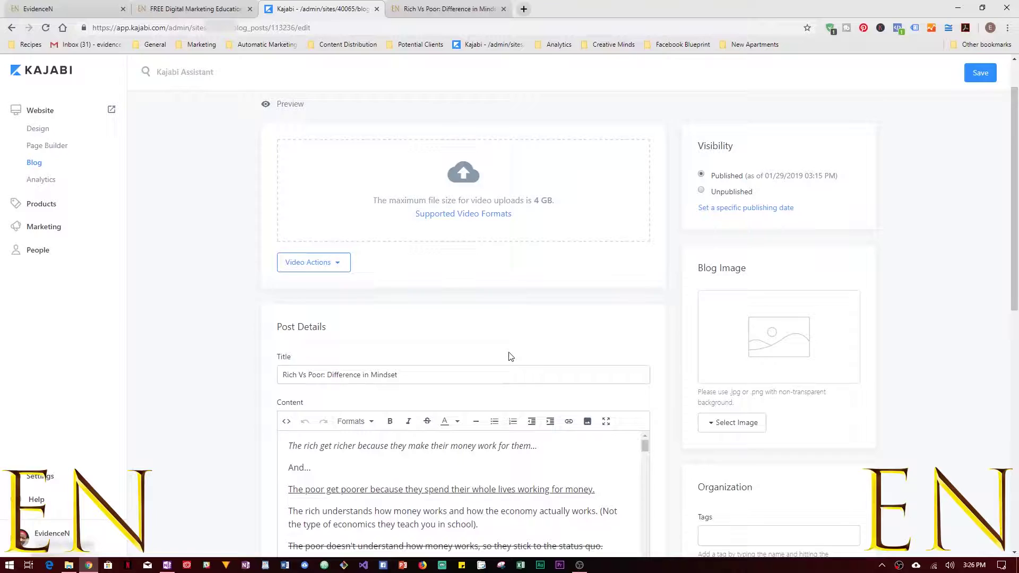
scroll(464, 331, "down", 3)
left_click(286, 263)
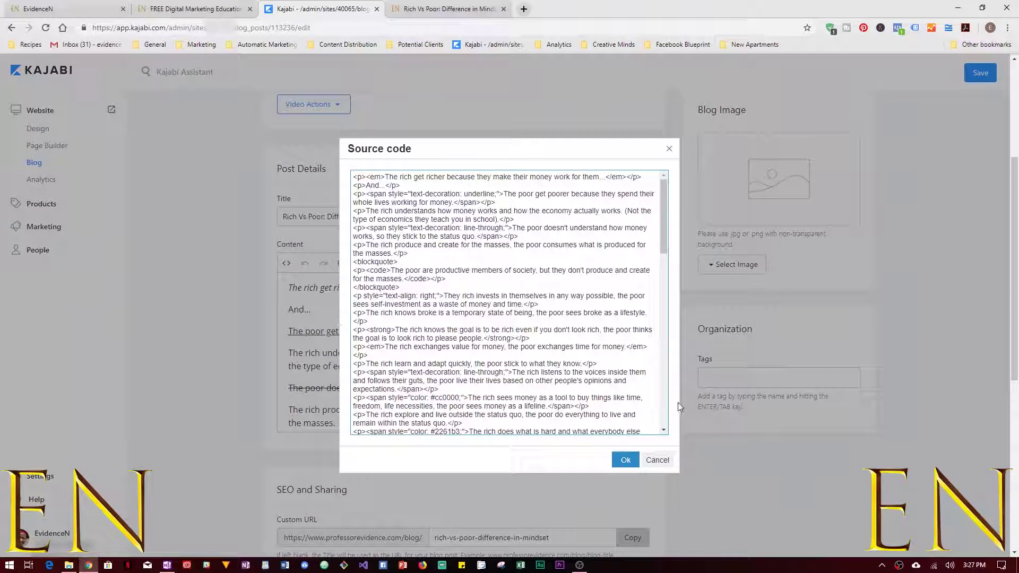
left_click(669, 149)
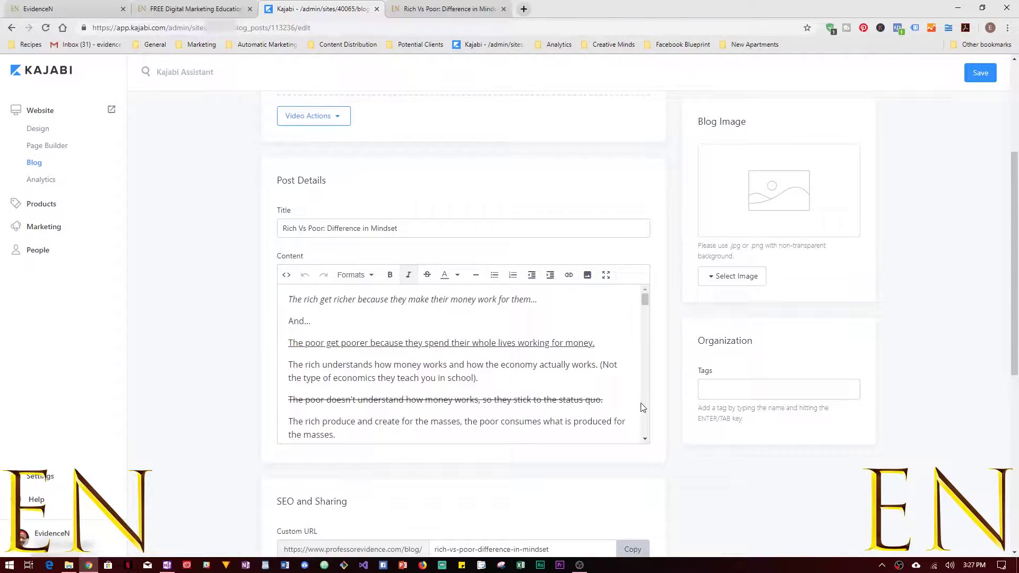
Look through the post's blog image, SEO and sharing, and tag settings on the edit page.
scroll(641, 407, "up", 2)
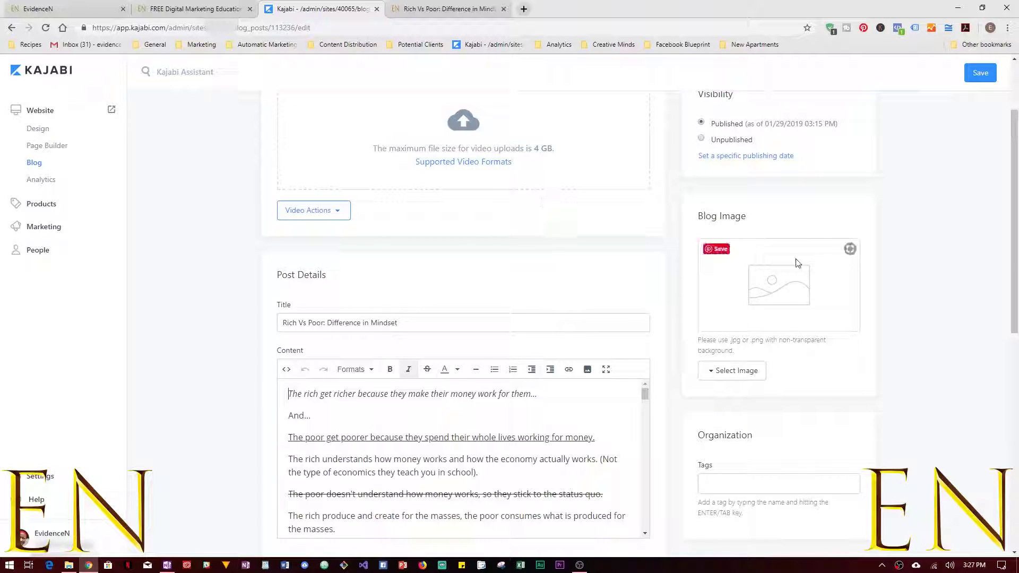
scroll(970, 399, "down", 5)
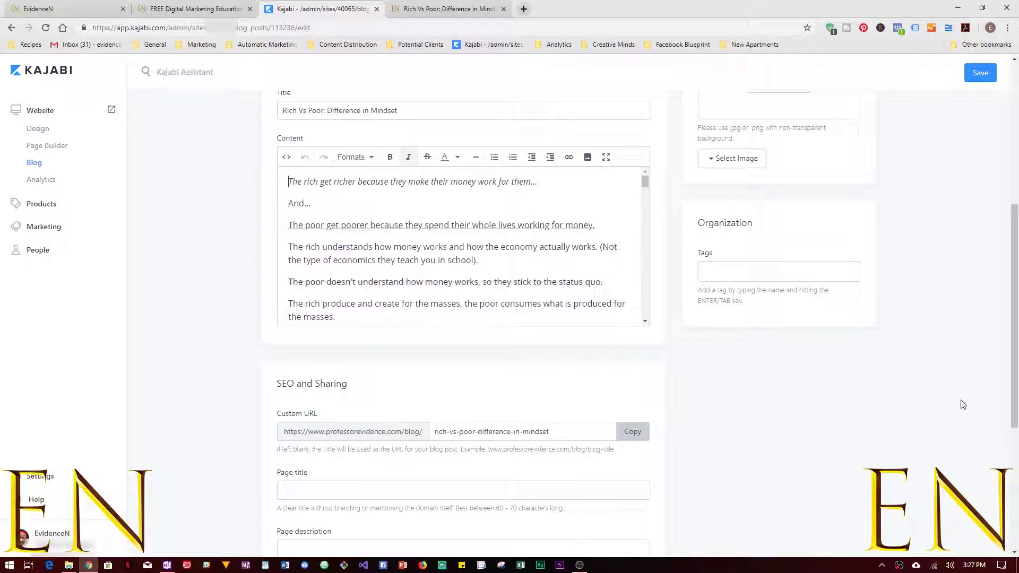
scroll(963, 404, "down", 3)
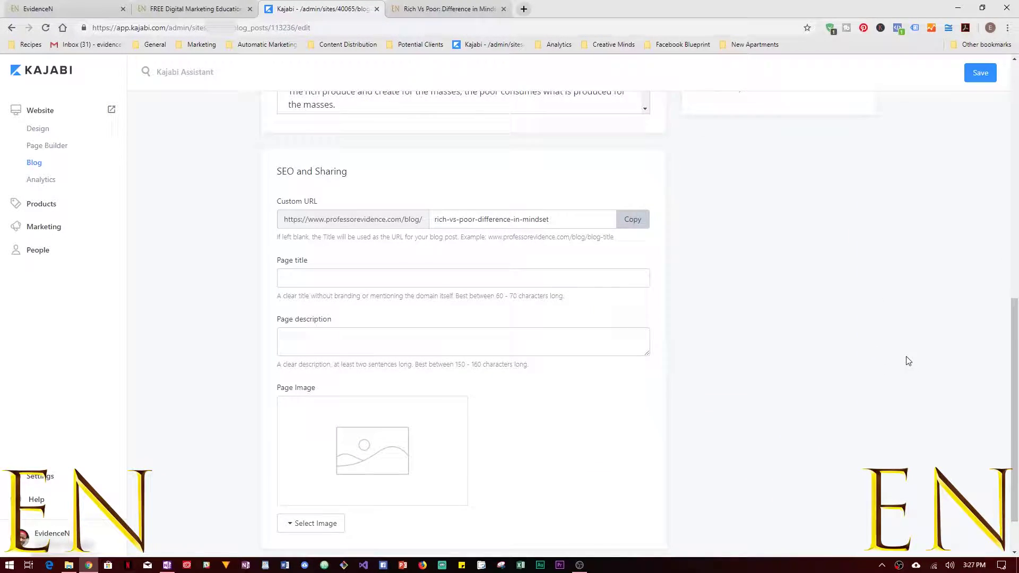
scroll(892, 345, "up", 4)
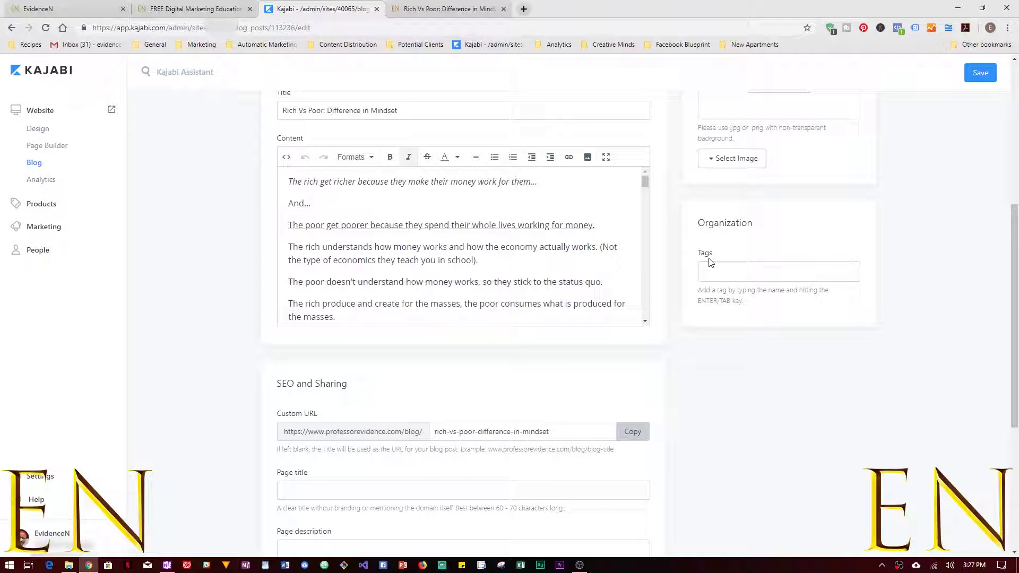
Examine the category list on the live blog and compare it with the Tags setting of the post.
left_click(46, 13)
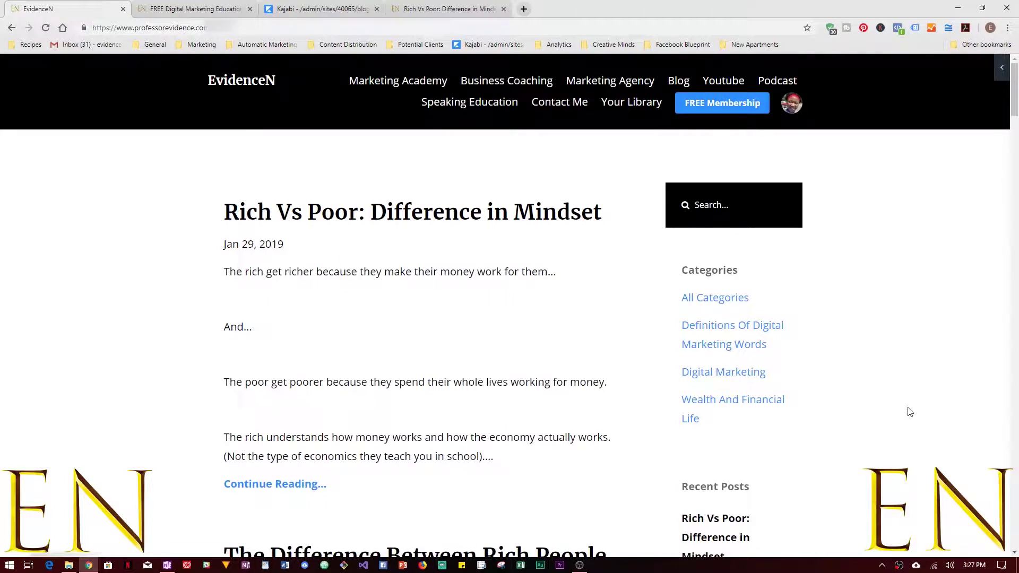
scroll(910, 412, "down", 2)
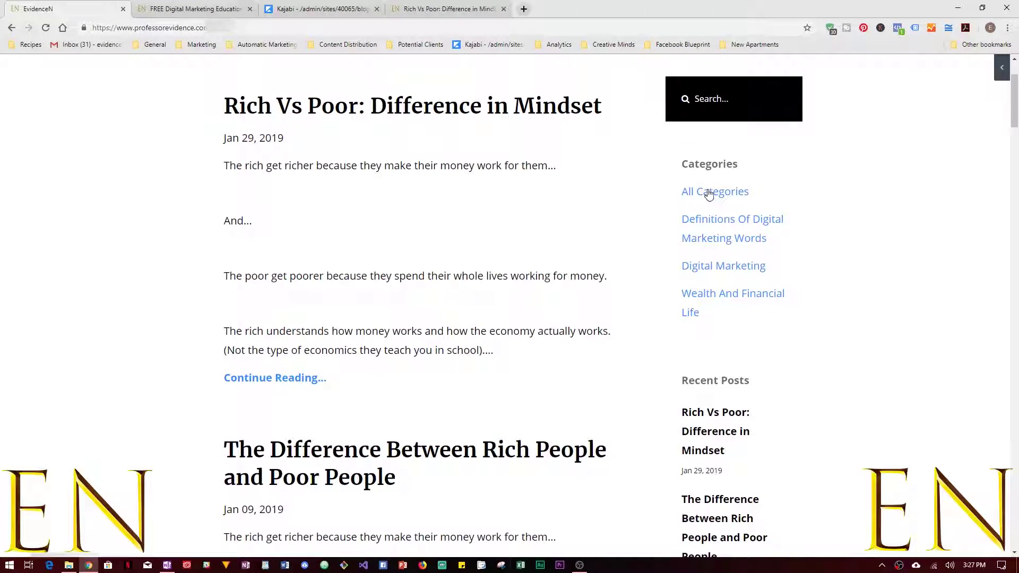
left_click(442, 9)
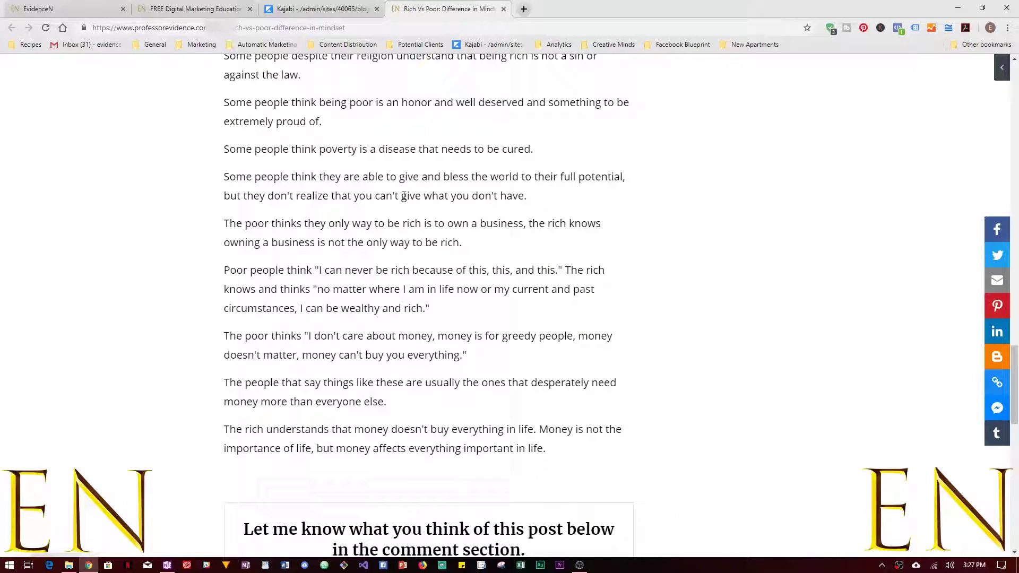
left_click(323, 9)
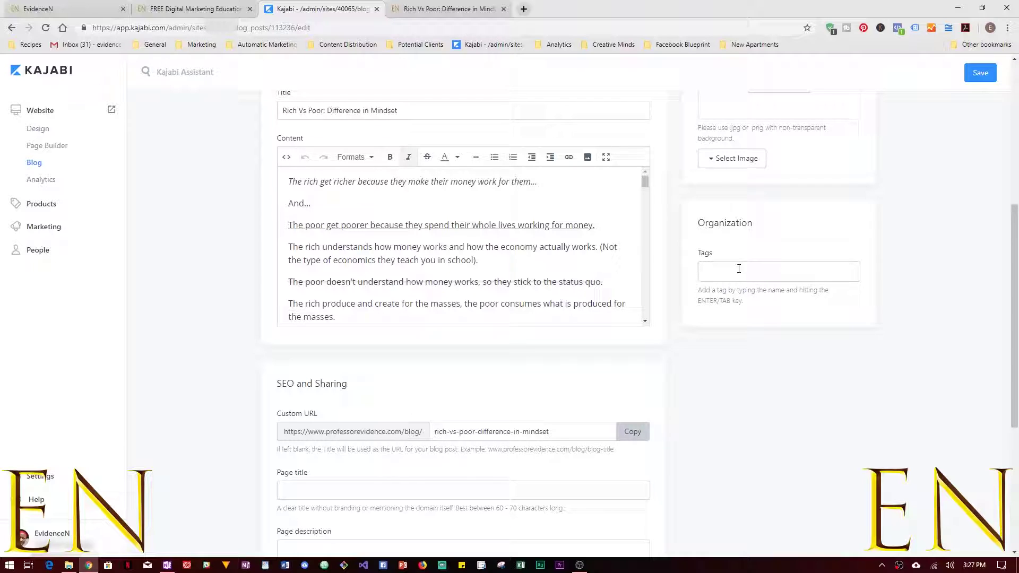
left_click(449, 9)
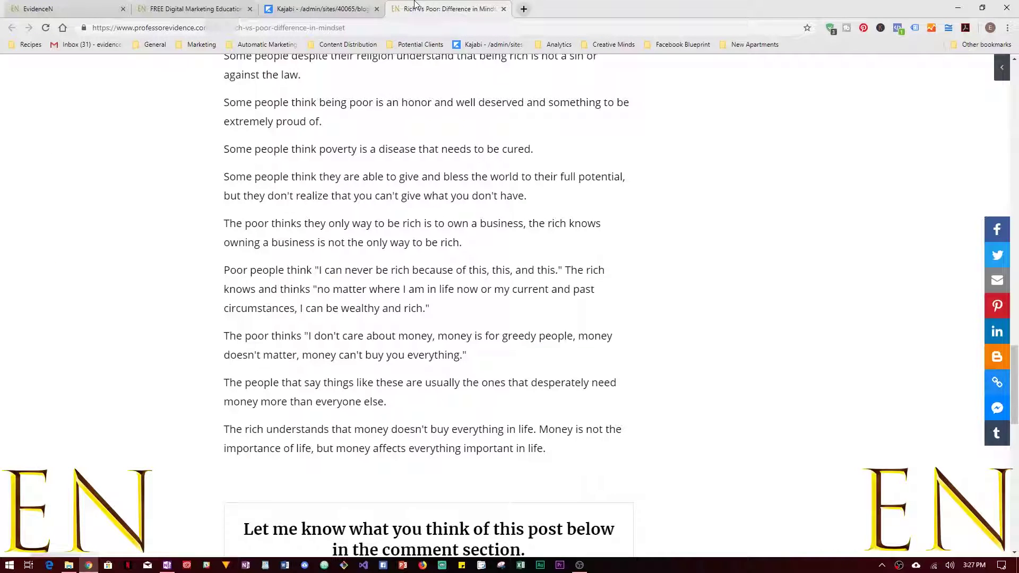
left_click(156, 4)
left_click(70, 7)
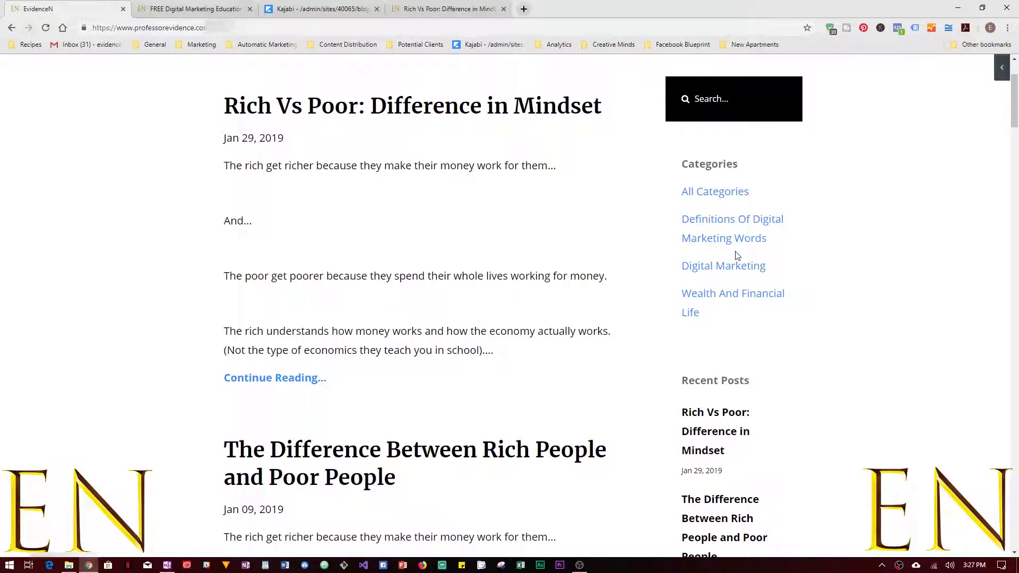
left_click(186, 7)
left_click(324, 9)
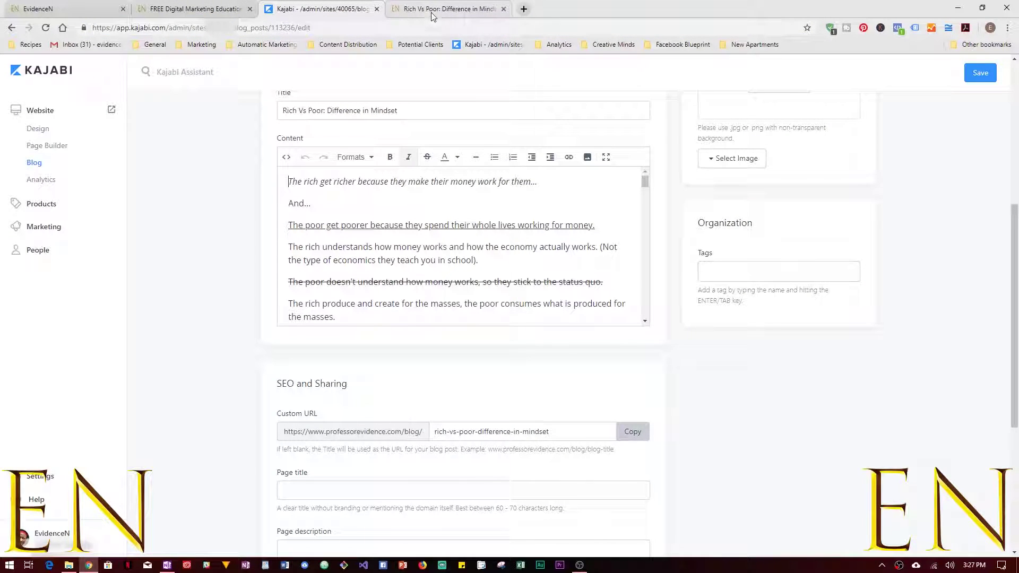
View the live blog's Wealth And Financial Life and Digital Marketing categories and return to the full blog listing.
left_click(795, 276)
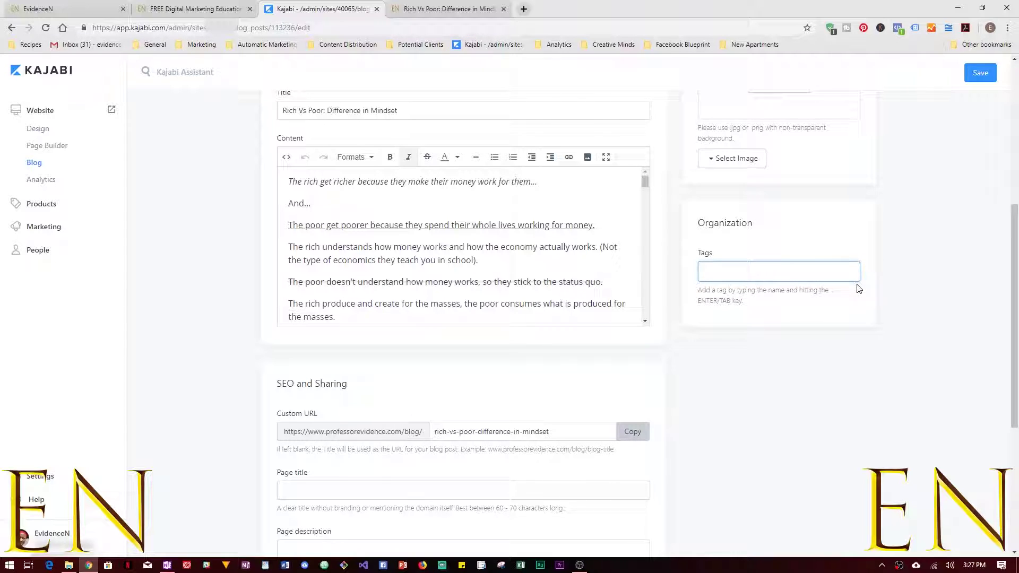
left_click(64, 8)
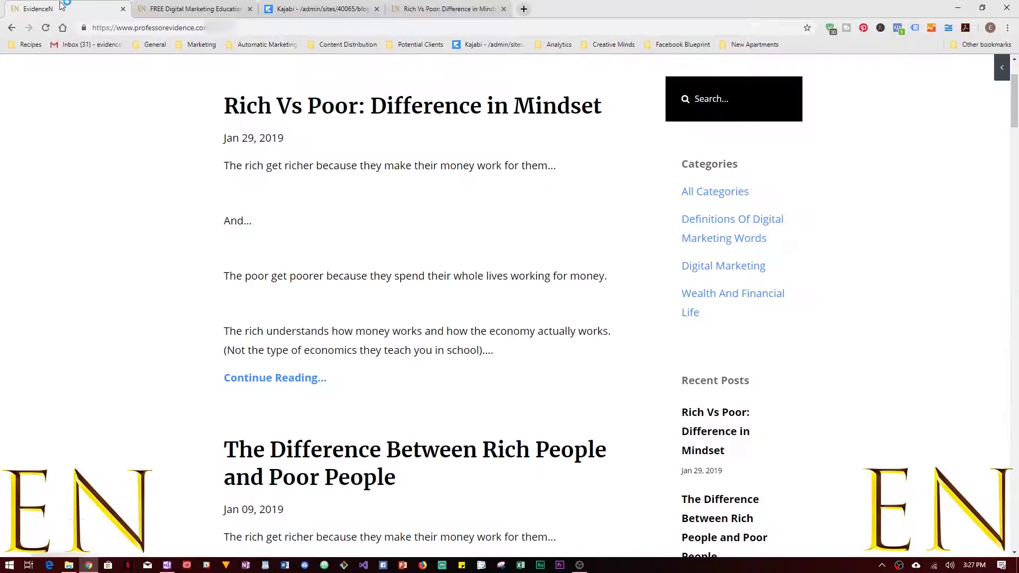
left_click(719, 293)
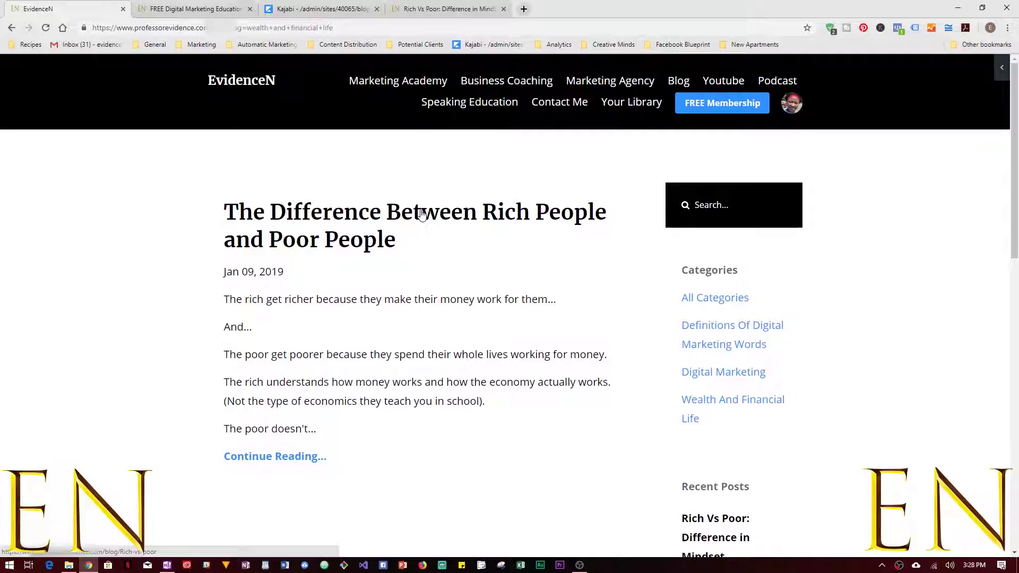
left_click(751, 374)
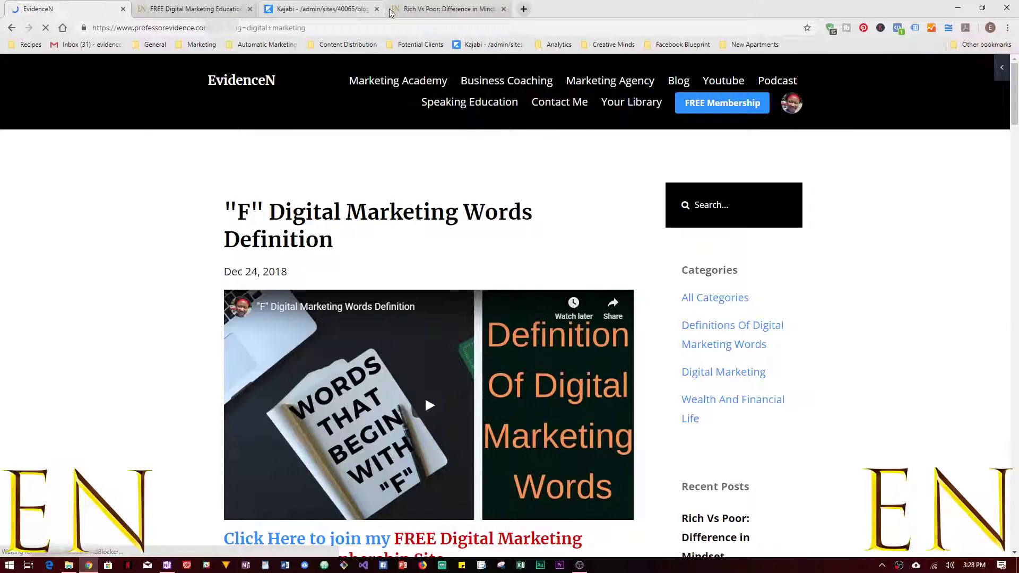
left_click(679, 82)
left_click(448, 6)
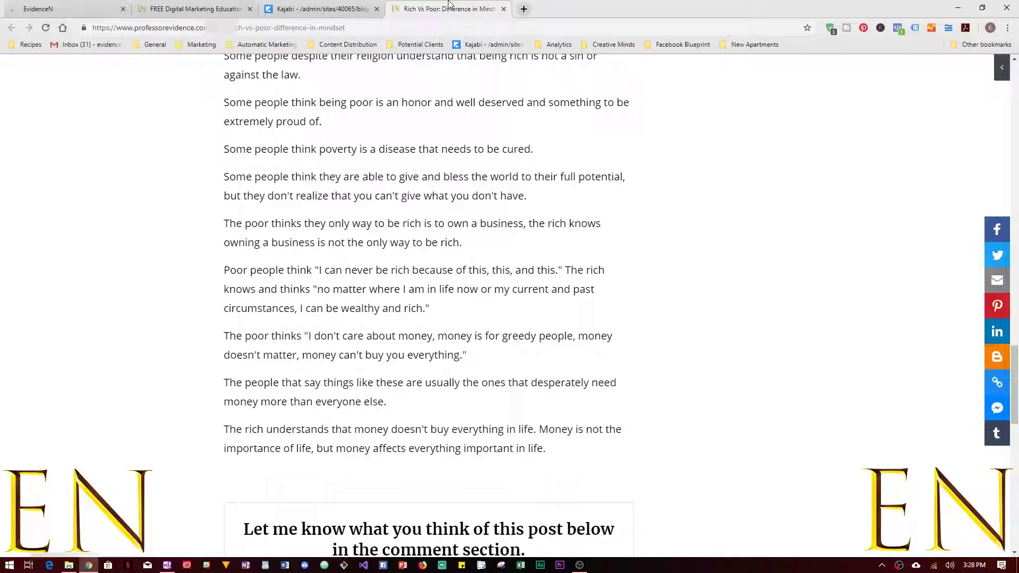
left_click(318, 8)
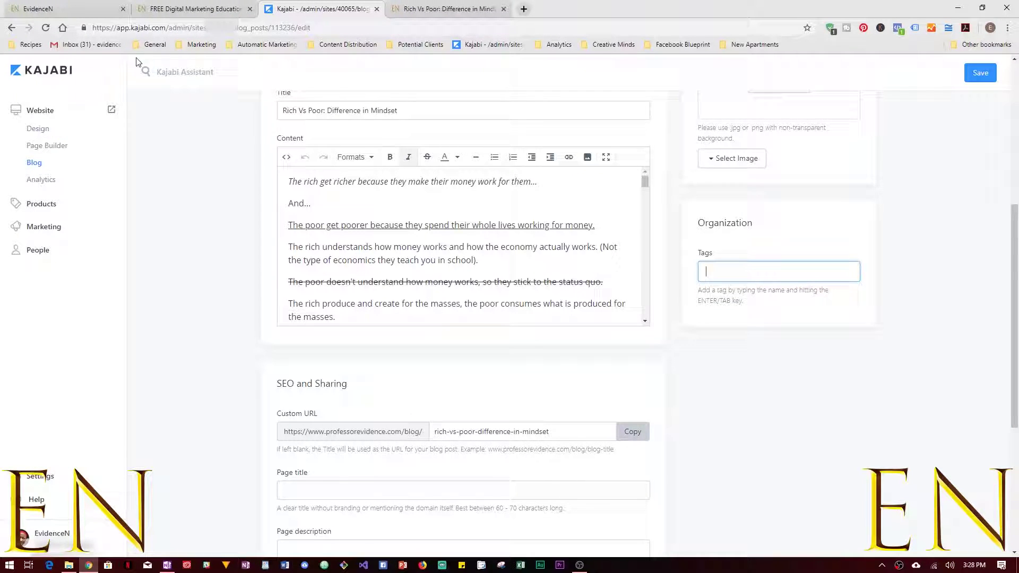
left_click(64, 8)
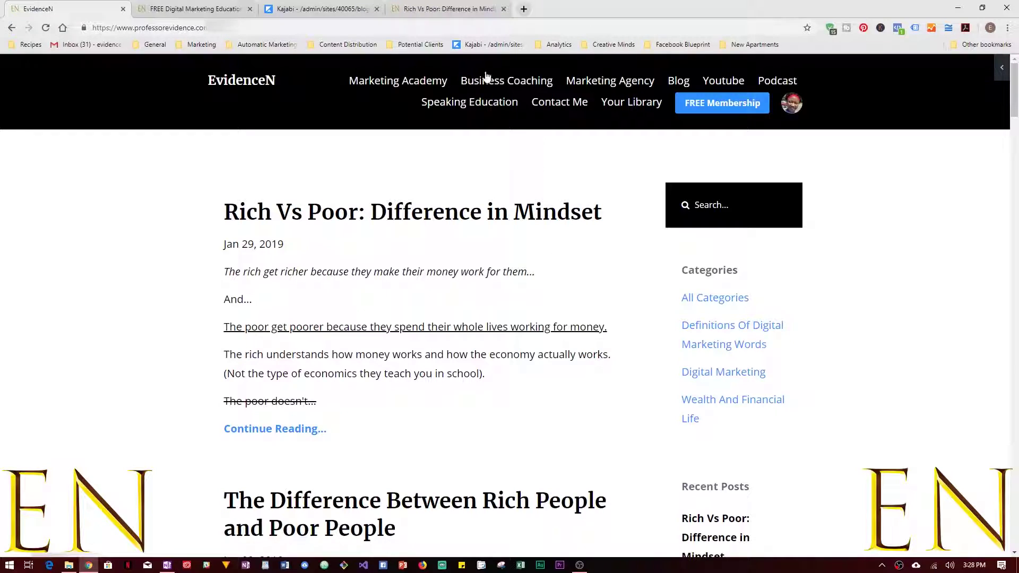
Tag the post "Wealth and Financial Life" and save it.
left_click(324, 8)
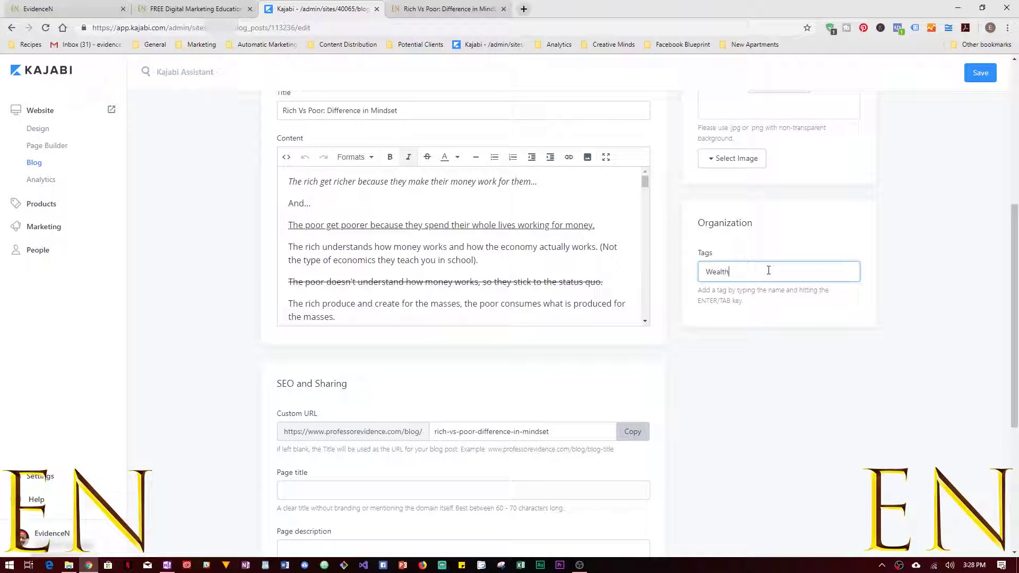
type("inanc")
key("BackSpace")
key("BackSpace")
key("BackSpace")
type("ial Life")
key("Return")
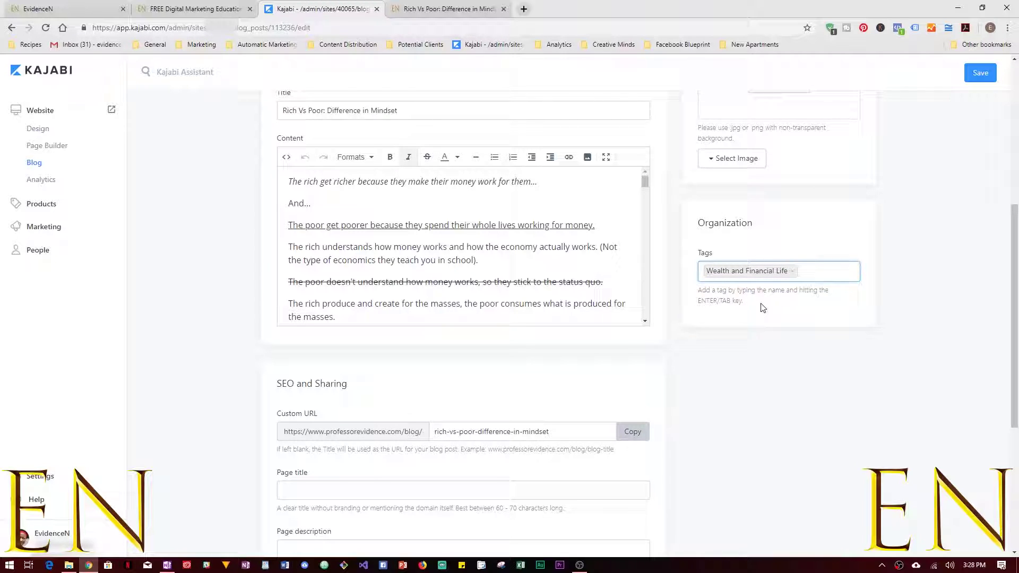
left_click(979, 73)
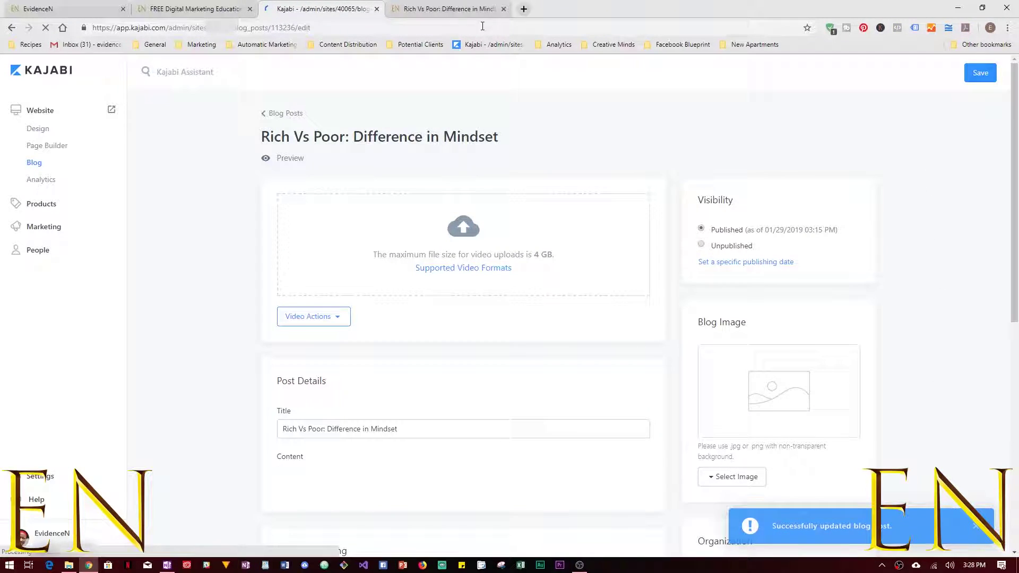
Check the posts listed under the Wealth And Financial Life category on the live blog.
left_click(55, 6)
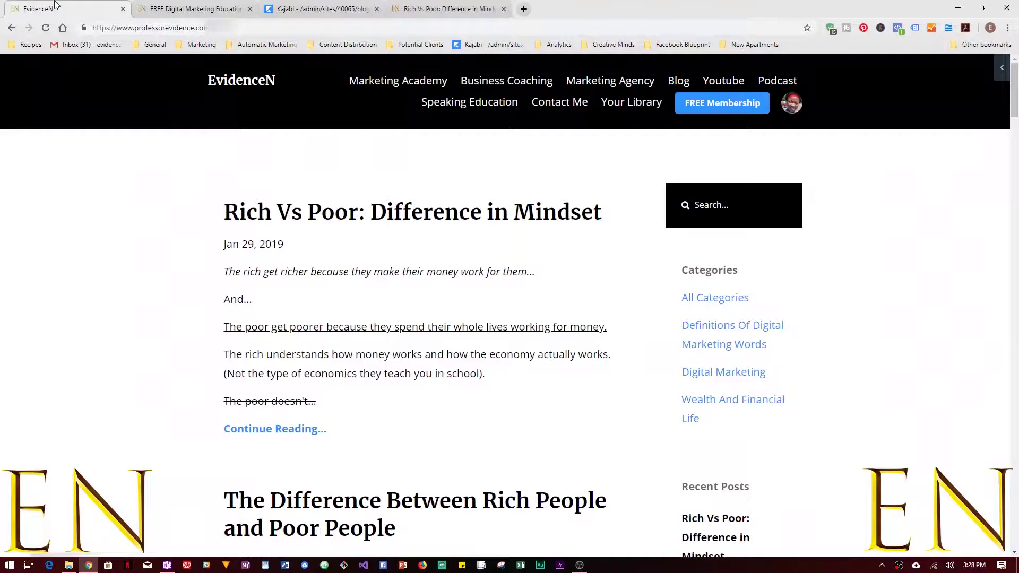
left_click(703, 405)
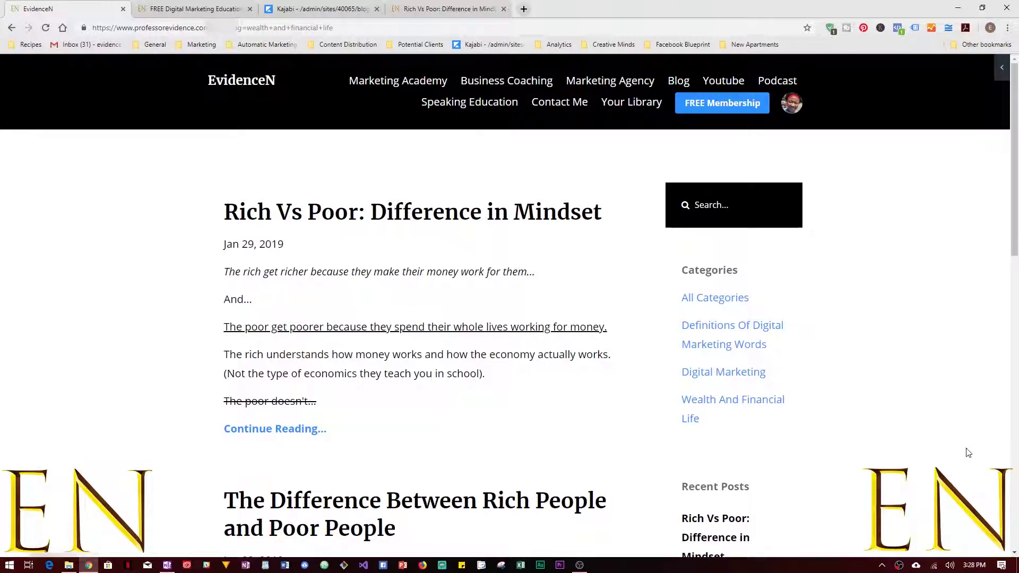
scroll(784, 426, "down", 3)
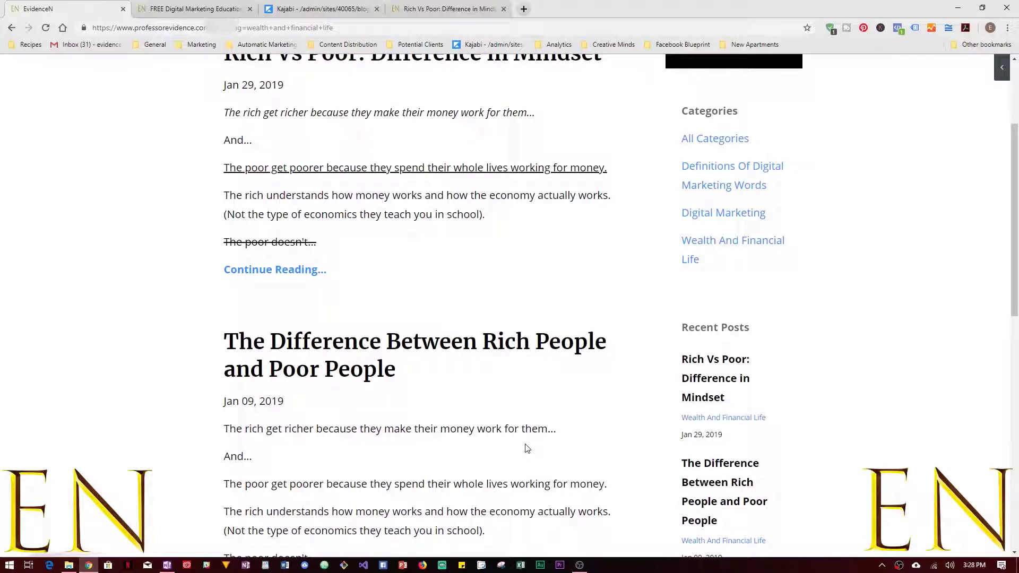
scroll(526, 448, "up", 3)
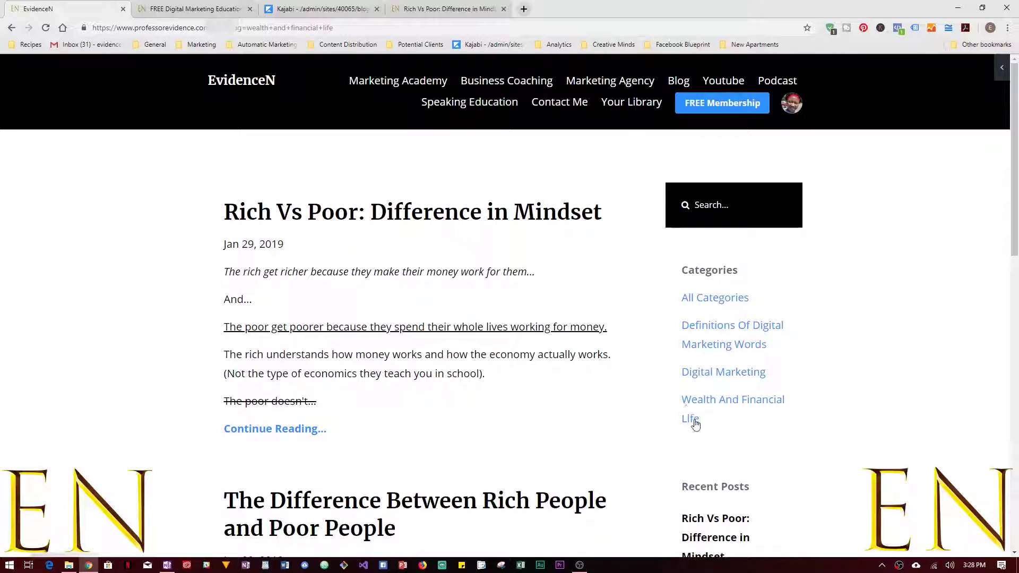
Replace the post's "wealth and financial life" tag with "Long Term Wealth" and save the post.
left_click(301, 6)
scroll(993, 320, "down", 5)
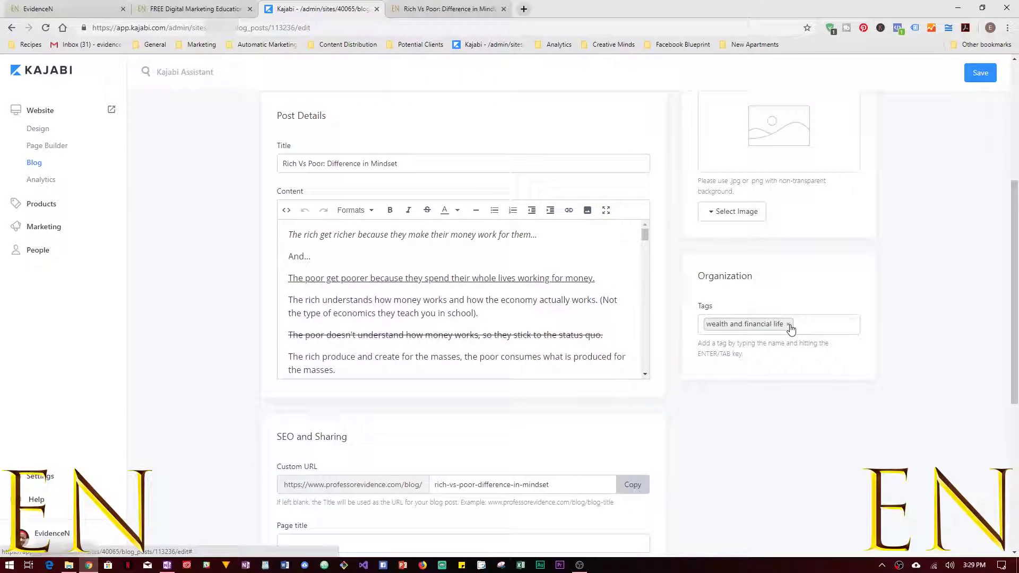
left_click(789, 324)
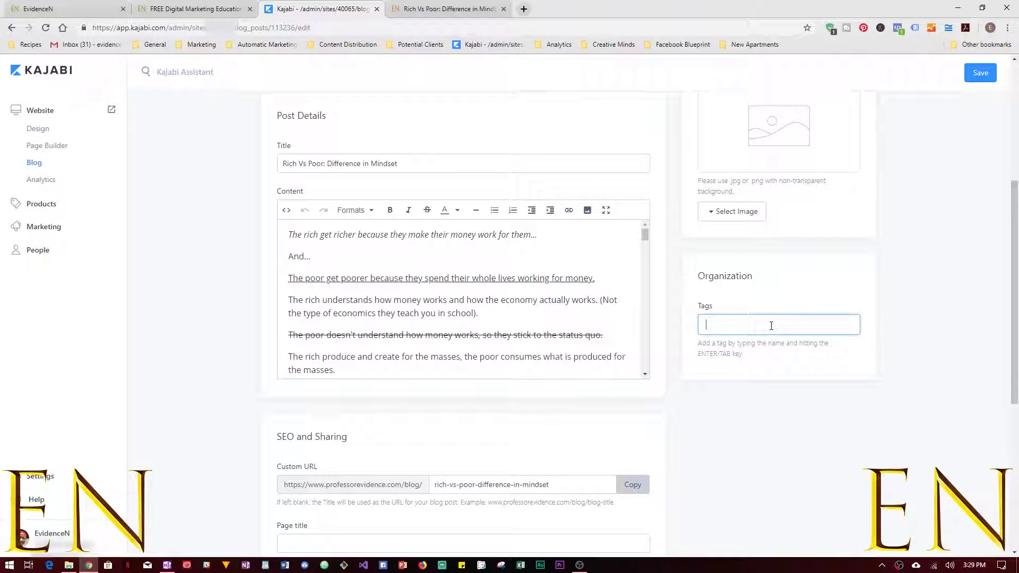
type("Build")
key("BackSpace")
key("BackSpace")
key("BackSpace")
key("BackSpace")
key("BackSpace")
key("BackSpace")
key("BackSpace")
key("BackSpace")
key("BackSpace")
key("BackSpace")
key("BackSpace")
type("Long Term Wealth")
key("Return")
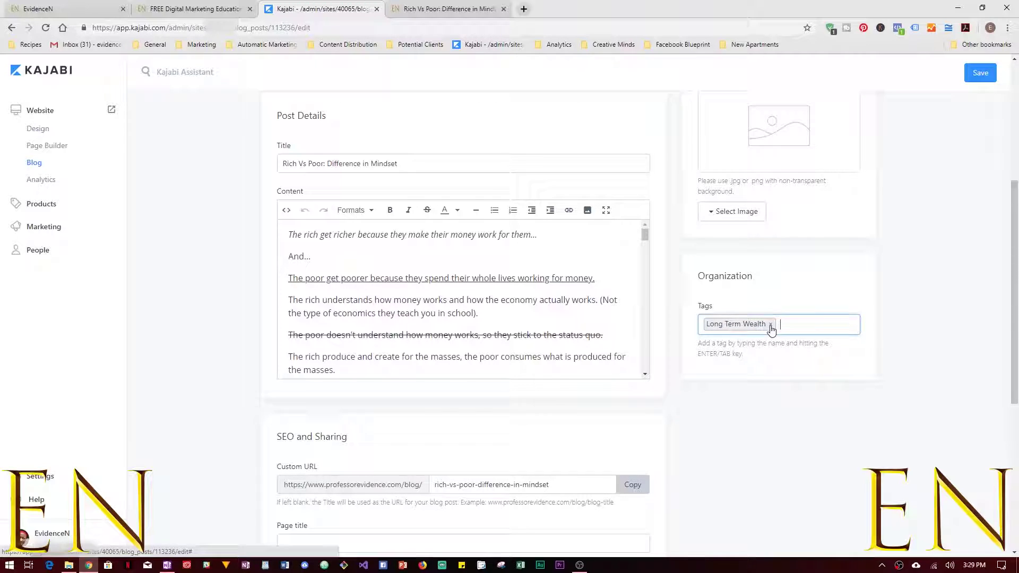
left_click(980, 73)
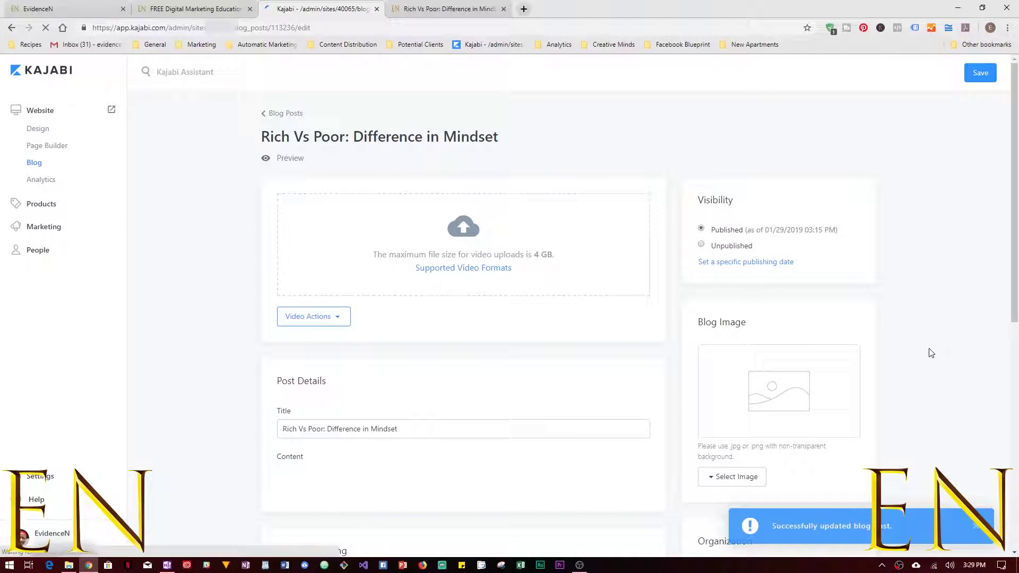
Reload the live blog, check the posts under the Long Term Wealth category, and return to all categories.
left_click(63, 6)
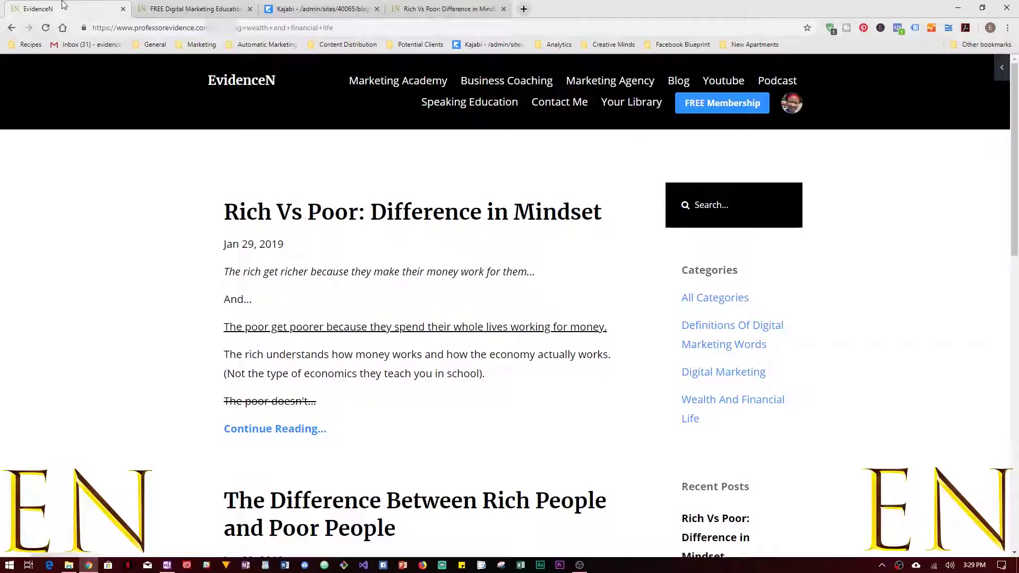
left_click(46, 28)
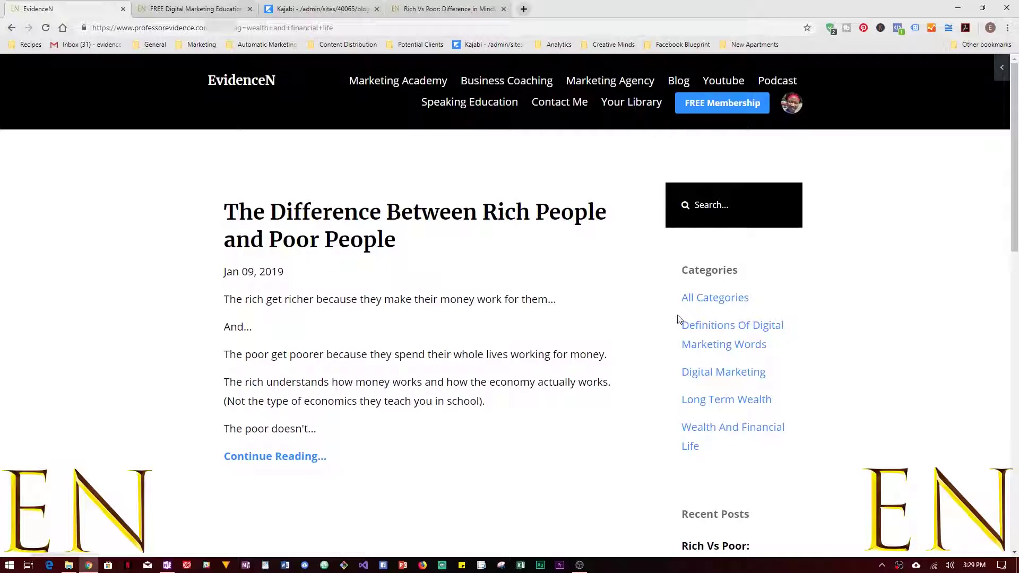
scroll(900, 353, "down", 3)
scroll(900, 355, "up", 1)
left_click(724, 293)
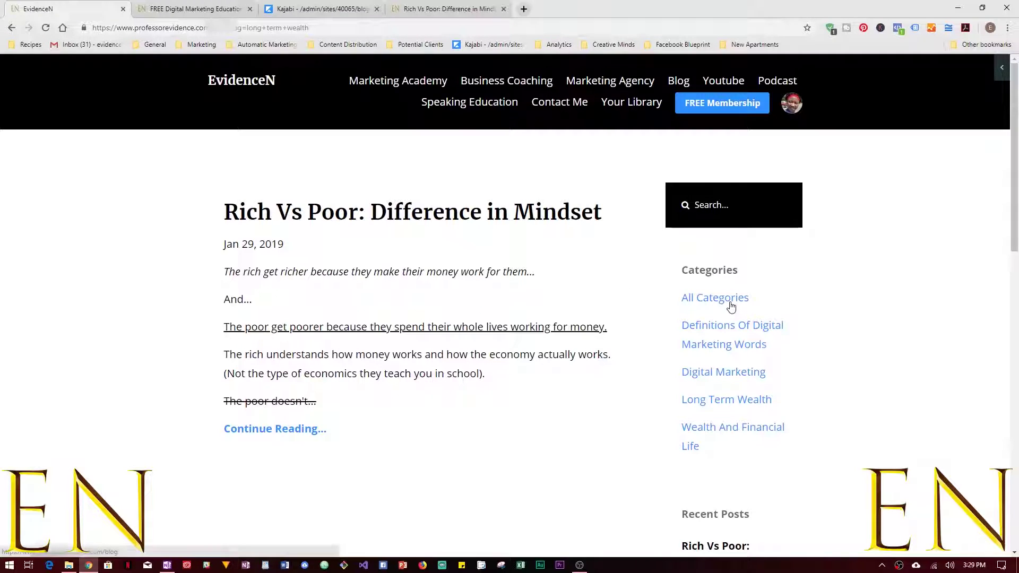
left_click(703, 298)
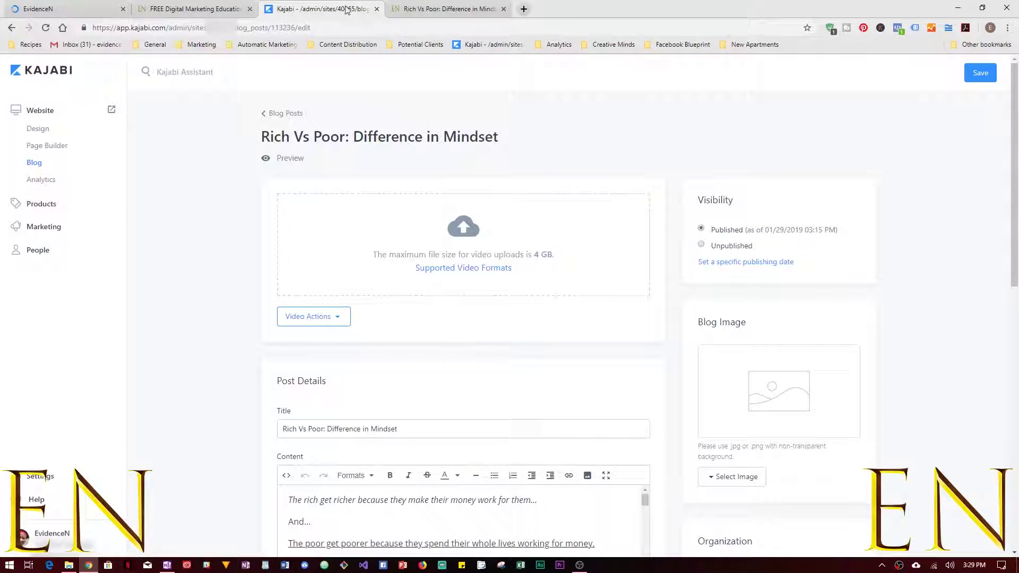
Copy the post's custom URL from its SEO and Sharing settings and open it in a new browser tab.
left_click(319, 9)
scroll(902, 424, "down", 4)
scroll(909, 424, "down", 1)
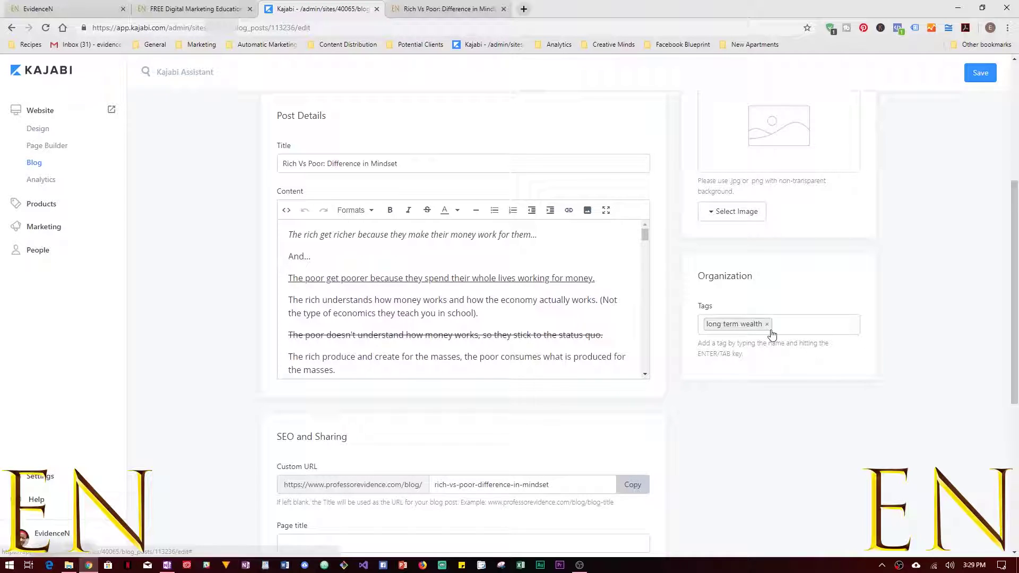
scroll(776, 434, "down", 1)
scroll(776, 440, "down", 5)
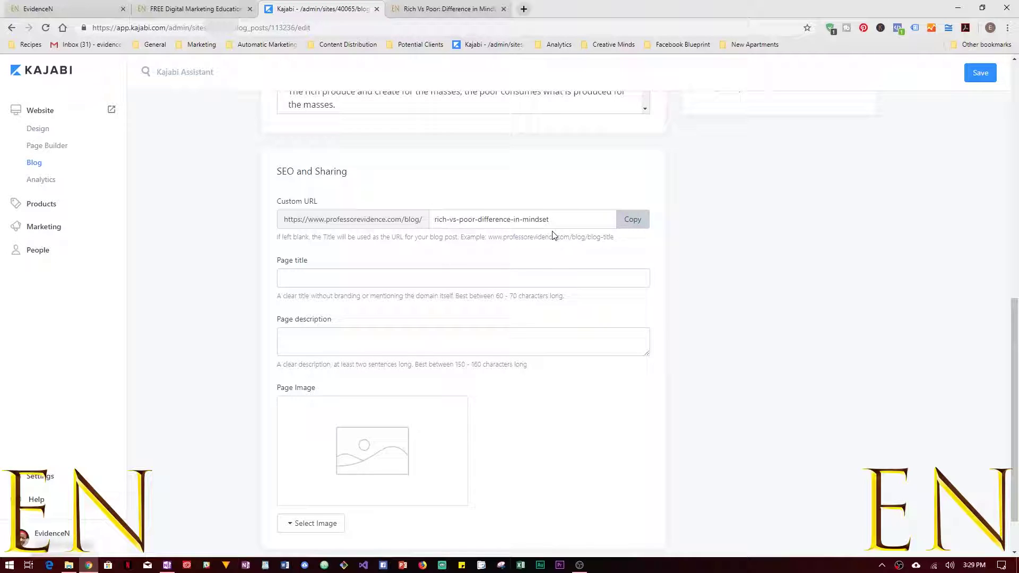
left_click(621, 223)
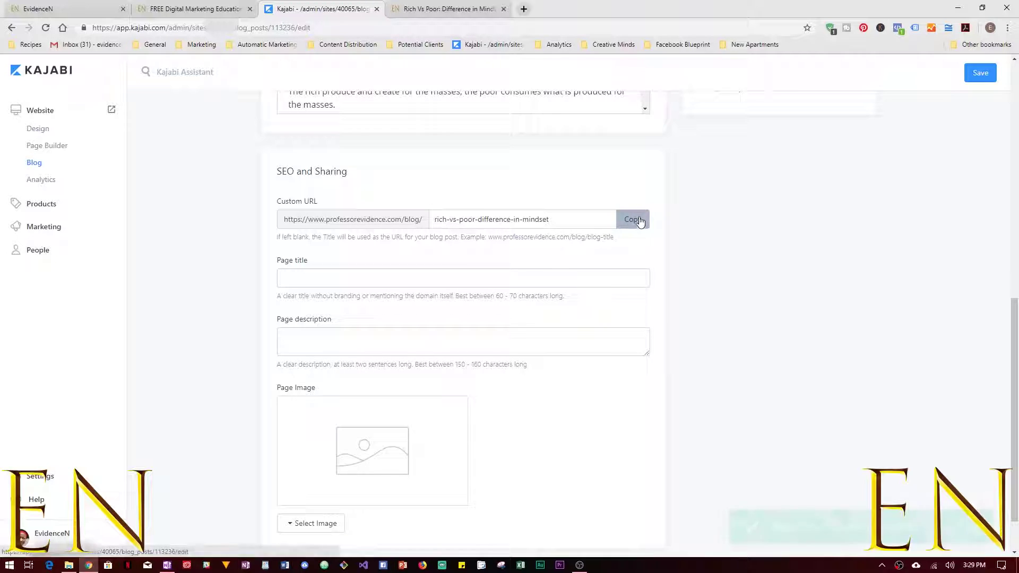
left_click(524, 9)
key("ctrl+v")
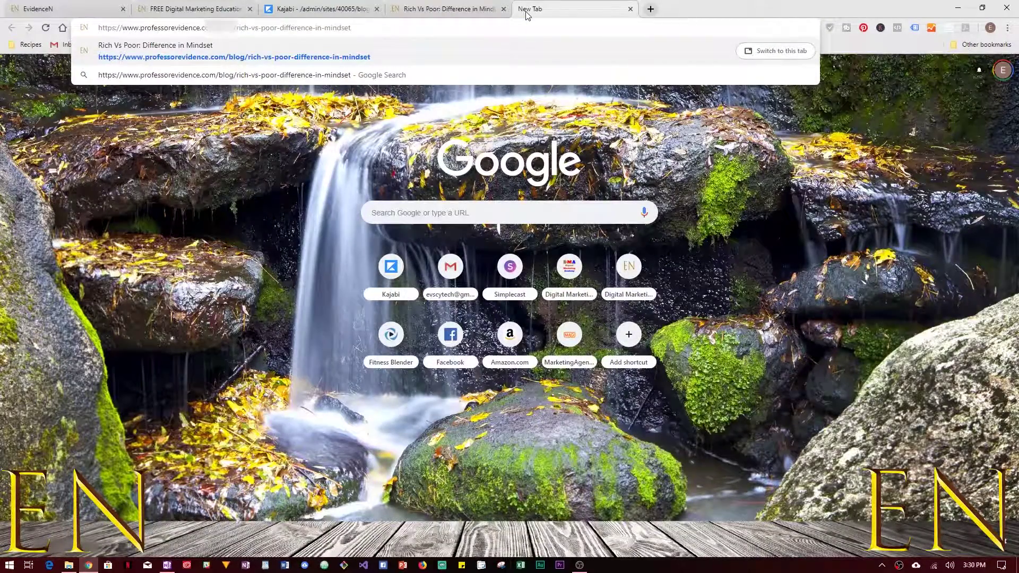
key("Return")
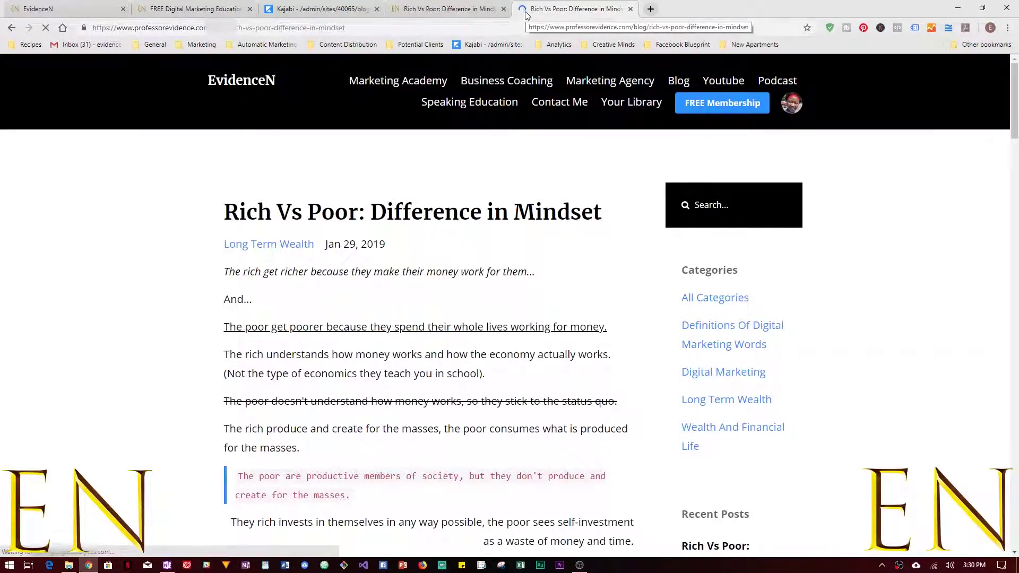
left_click(51, 10)
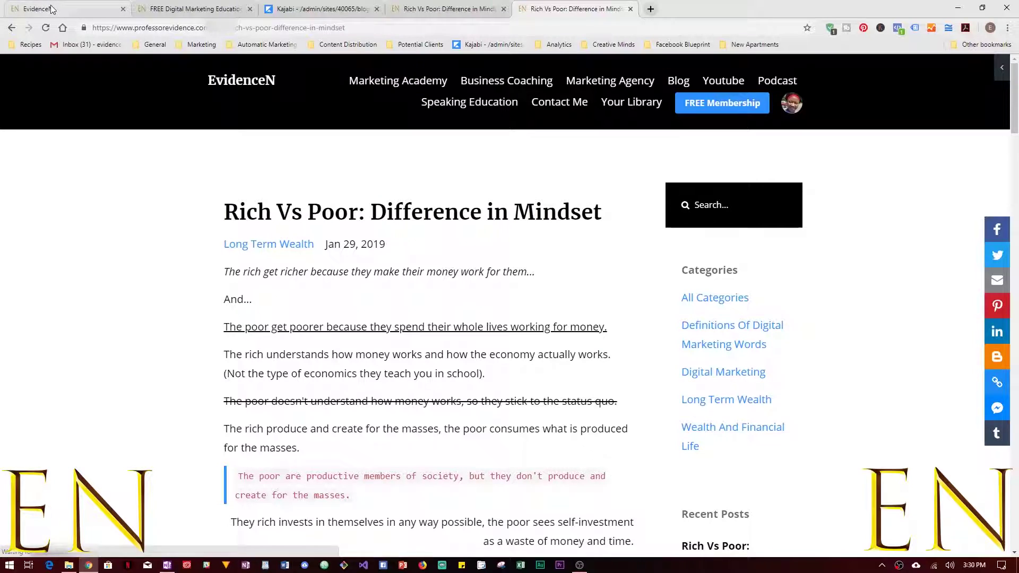
Change the post's custom URL ending to "money mindset" and save the post.
left_click(349, 10)
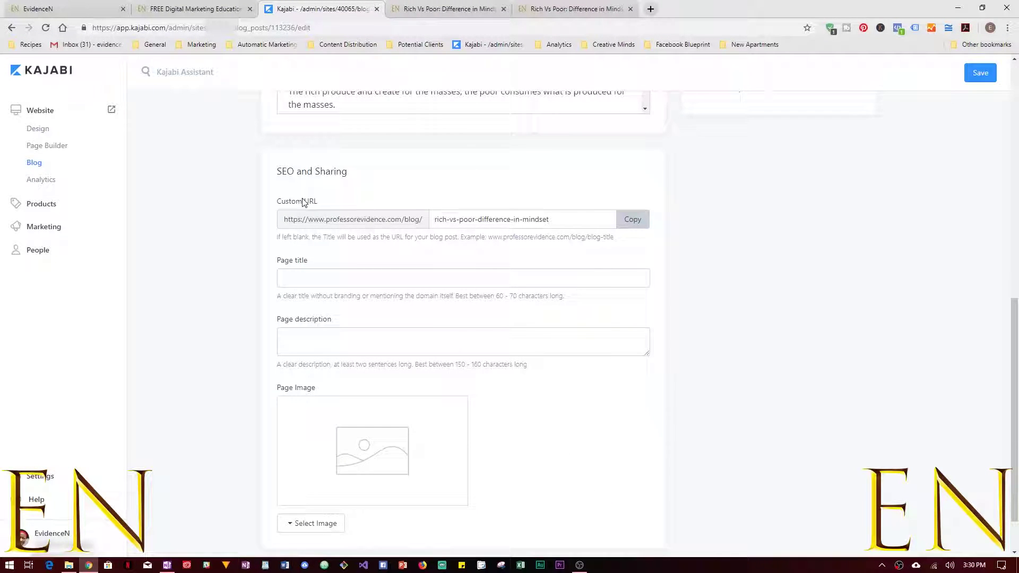
left_click(576, 224)
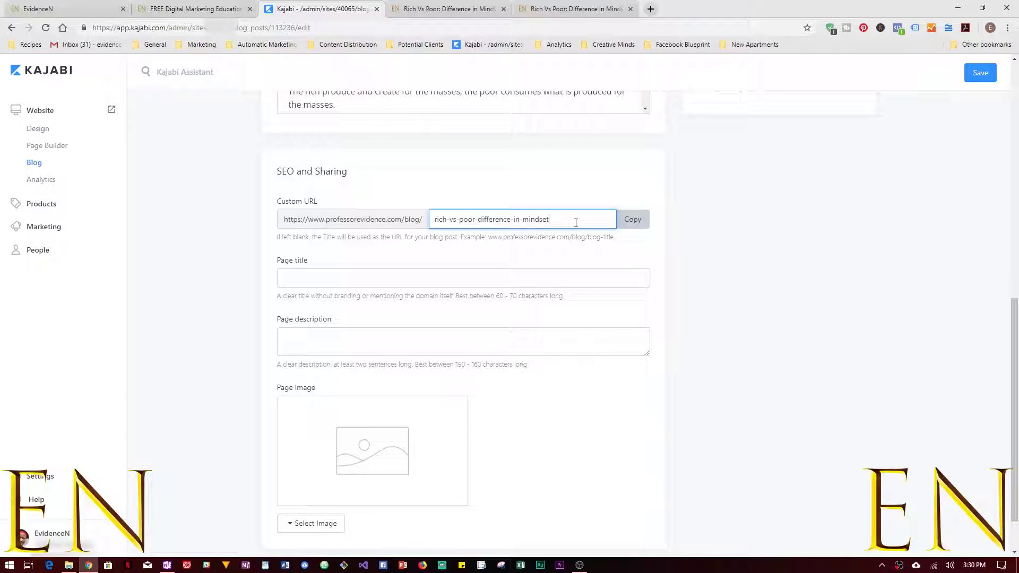
left_click_drag(576, 223, 384, 212)
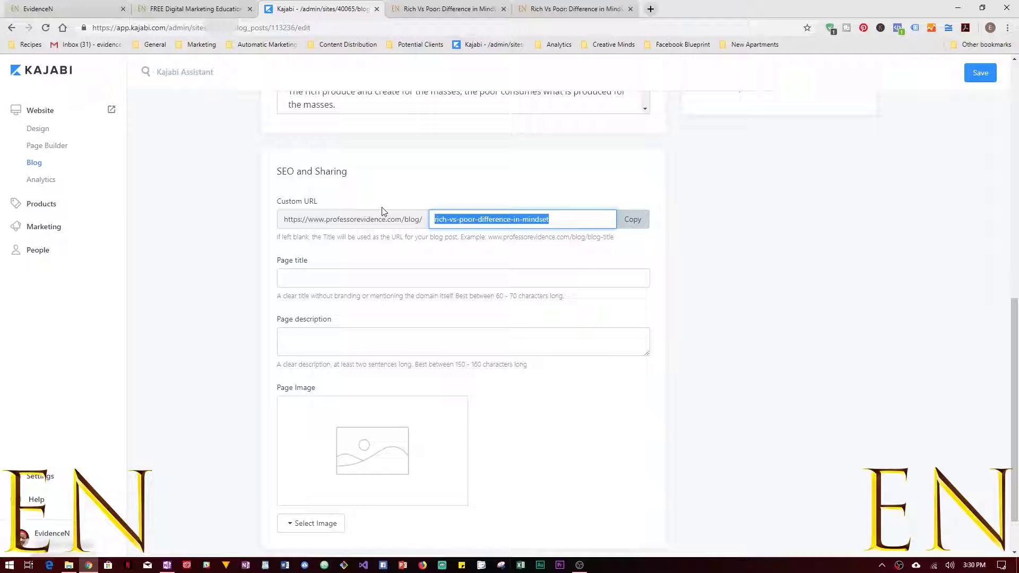
type("money")
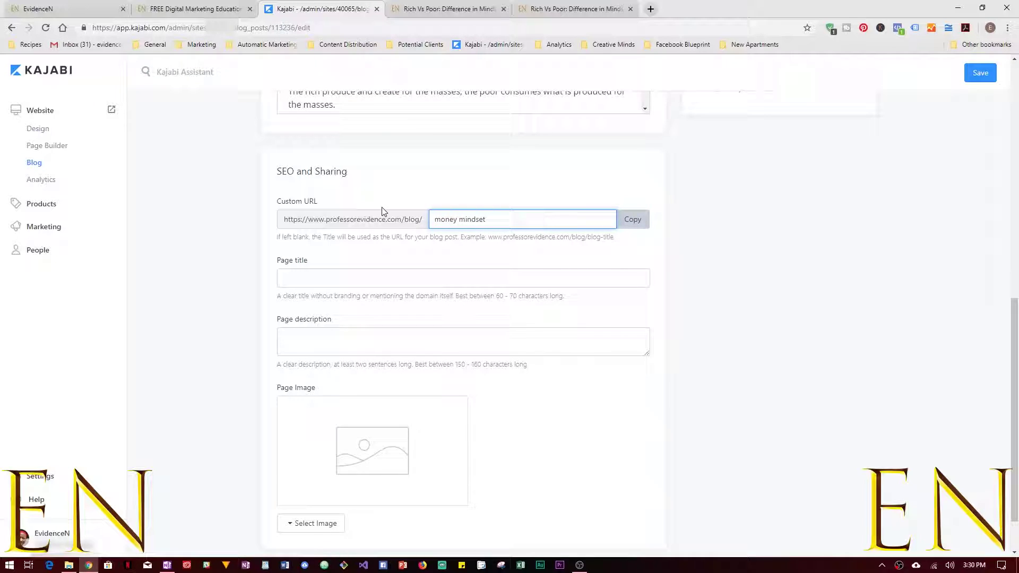
left_click(979, 77)
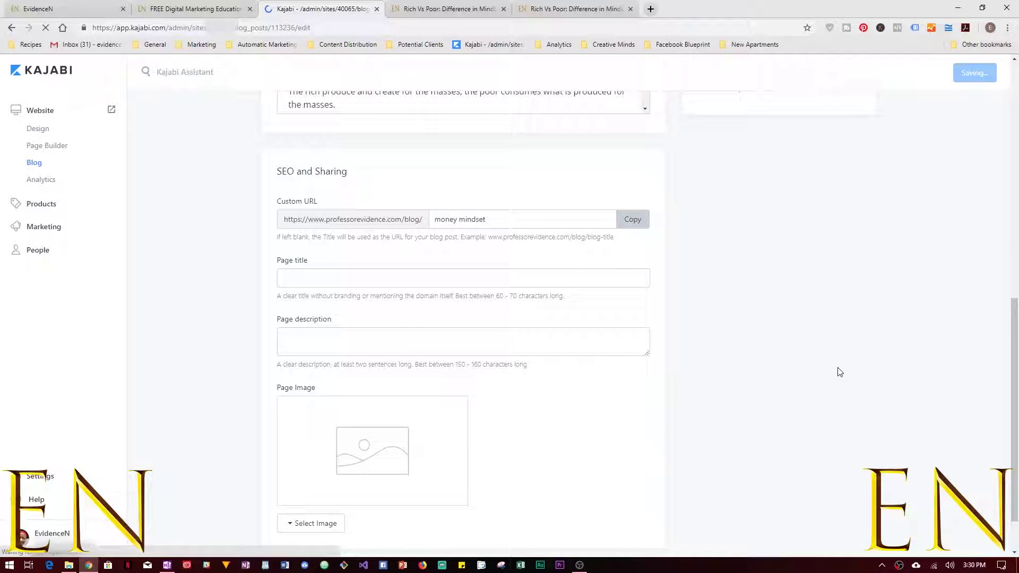
Copy the updated custom URL, check that it opens the post in a new browser tab, and close that tab.
scroll(926, 412, "down", 8)
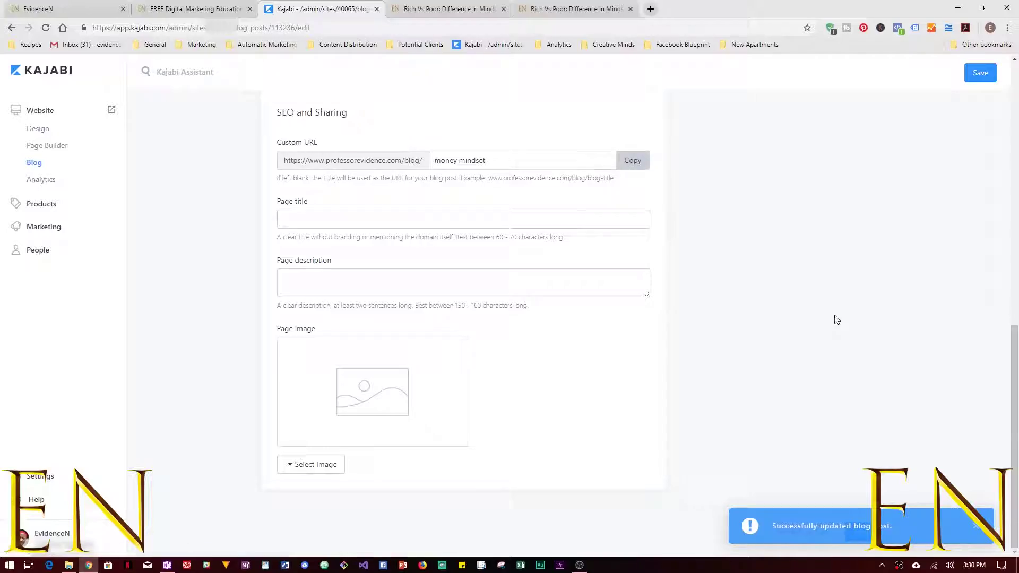
left_click(632, 161)
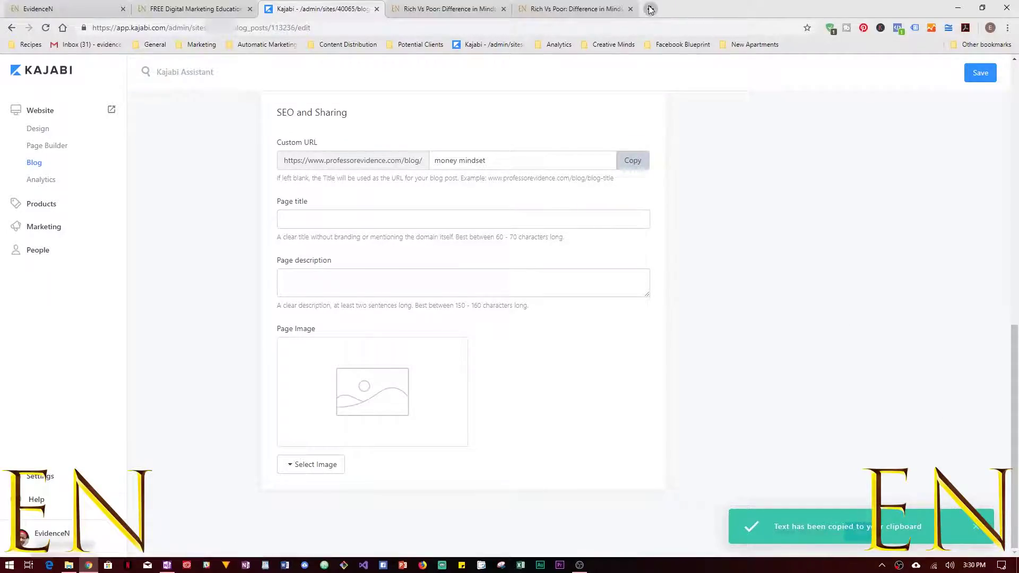
left_click(650, 9)
key("ctrl+v")
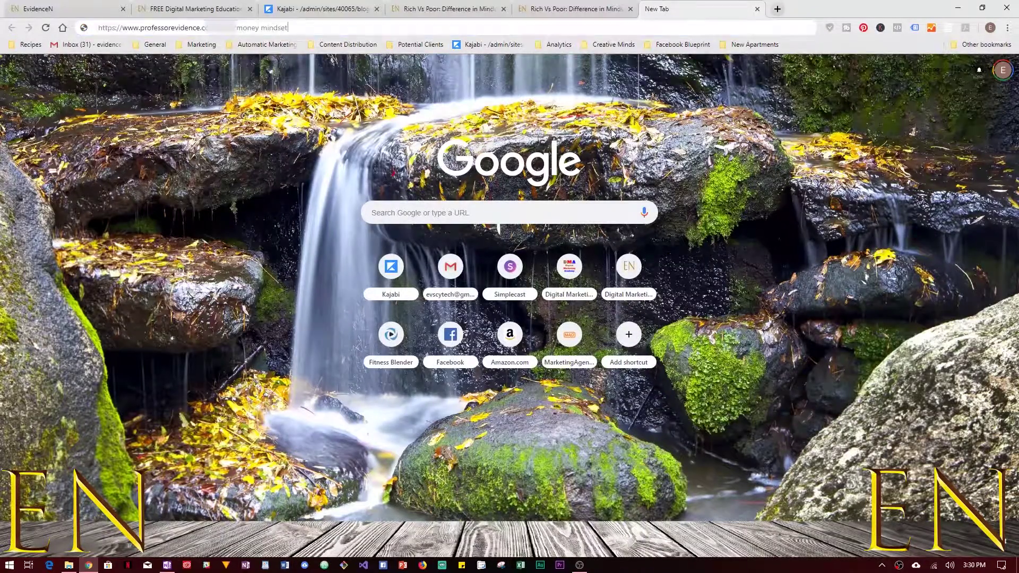
key("Return")
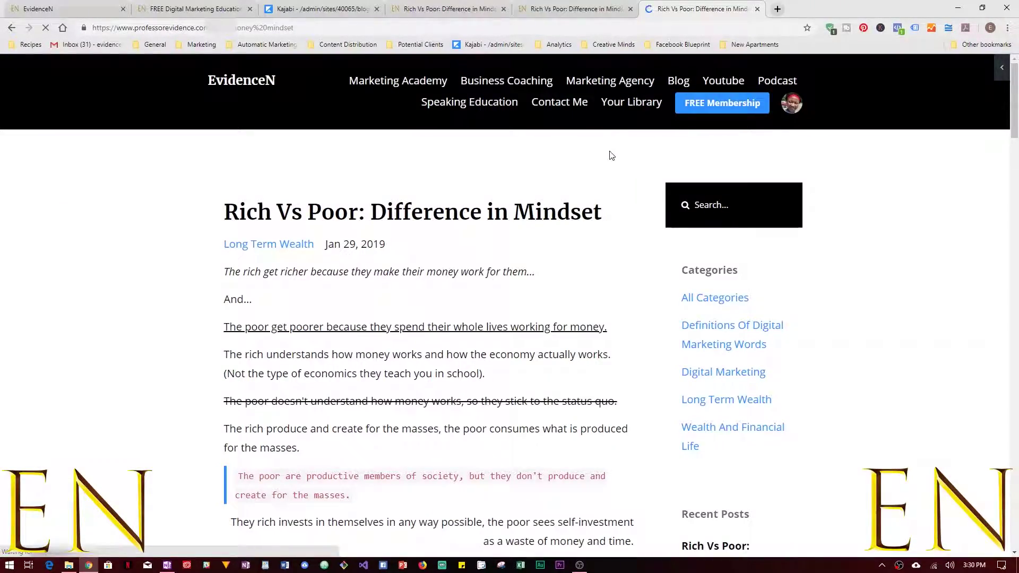
left_click(758, 10)
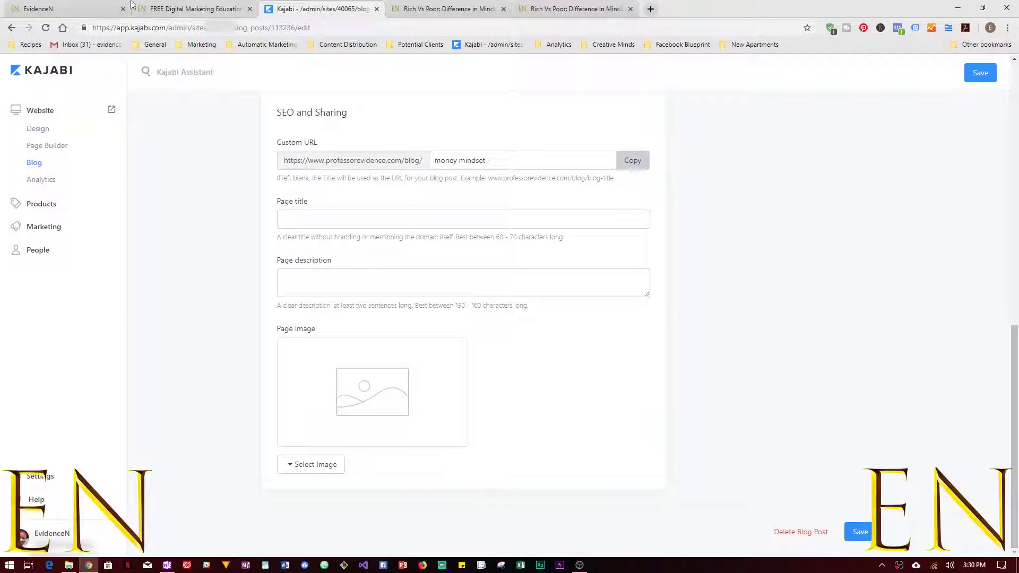
Set the post's page title to "Mindset Difference between wealthy people and poor people" and save the post.
left_click(61, 9)
left_click(147, 10)
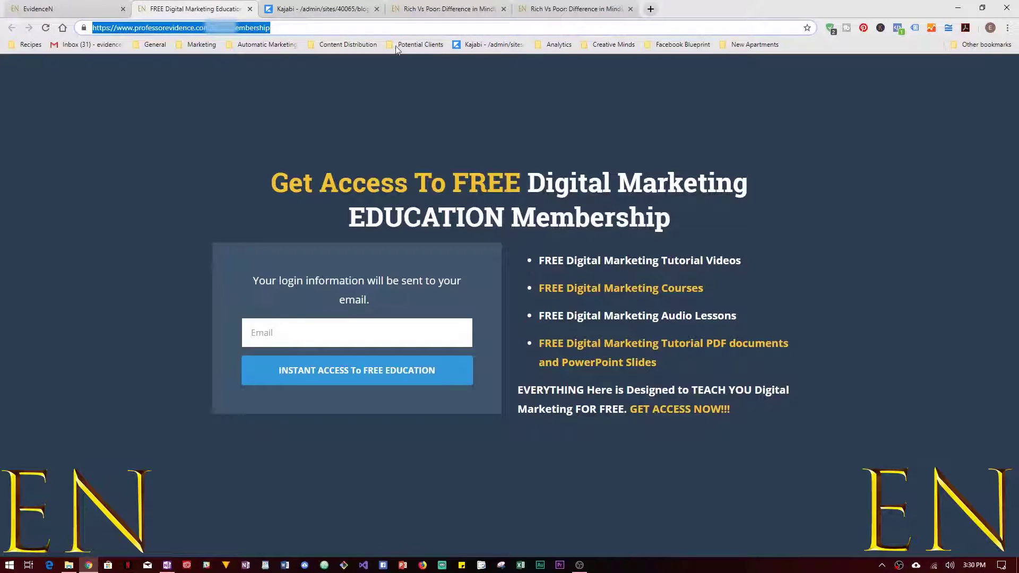
left_click(318, 9)
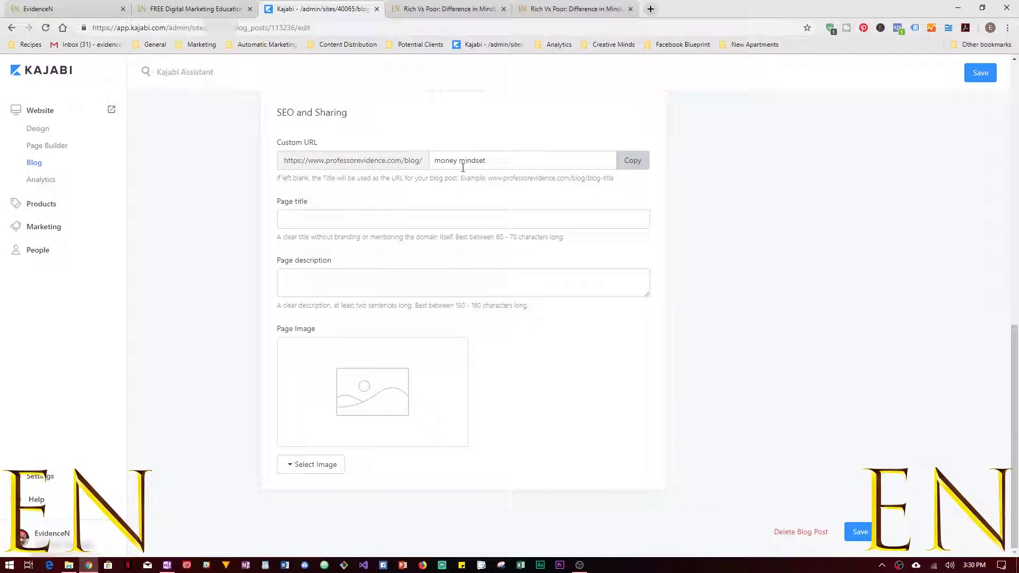
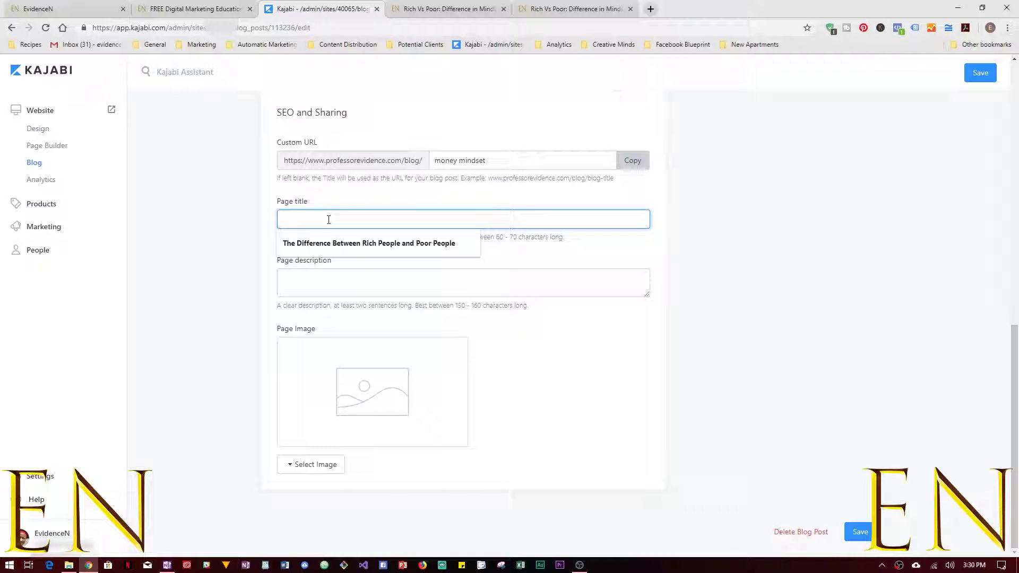
type("Mindset ")
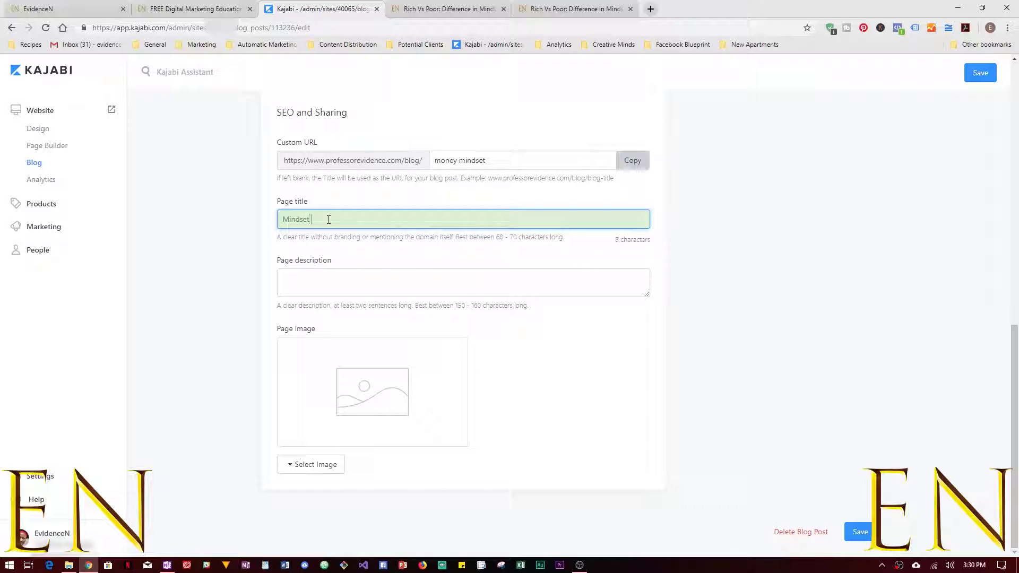
type("Difference between wealthy people and poor people")
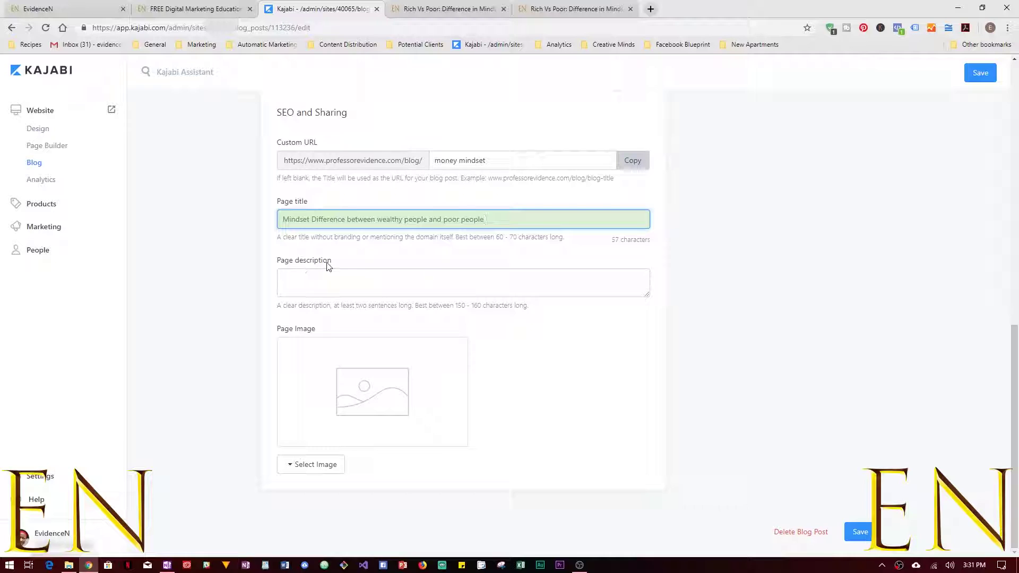
left_click_drag(646, 294, 661, 322)
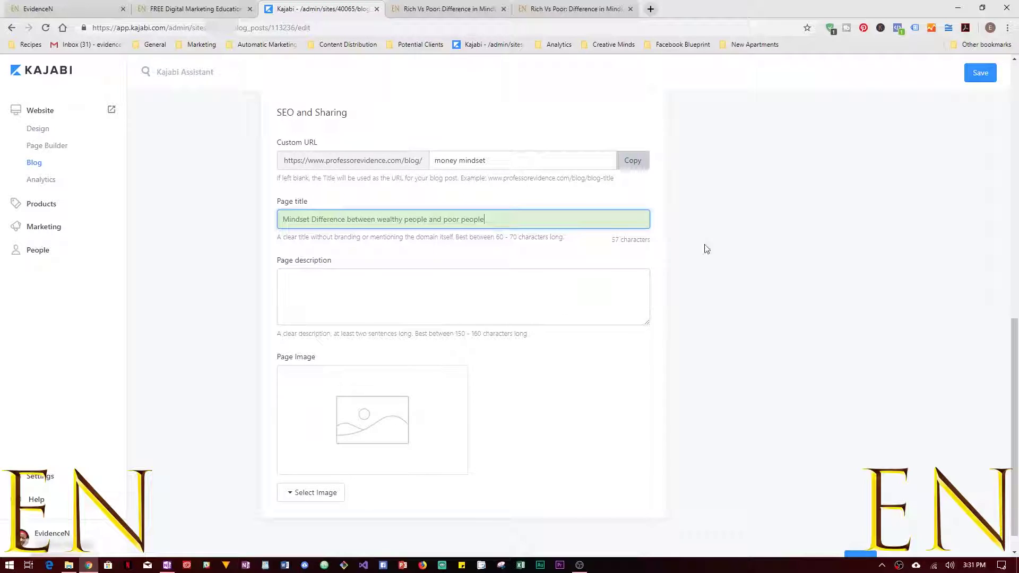
left_click(981, 73)
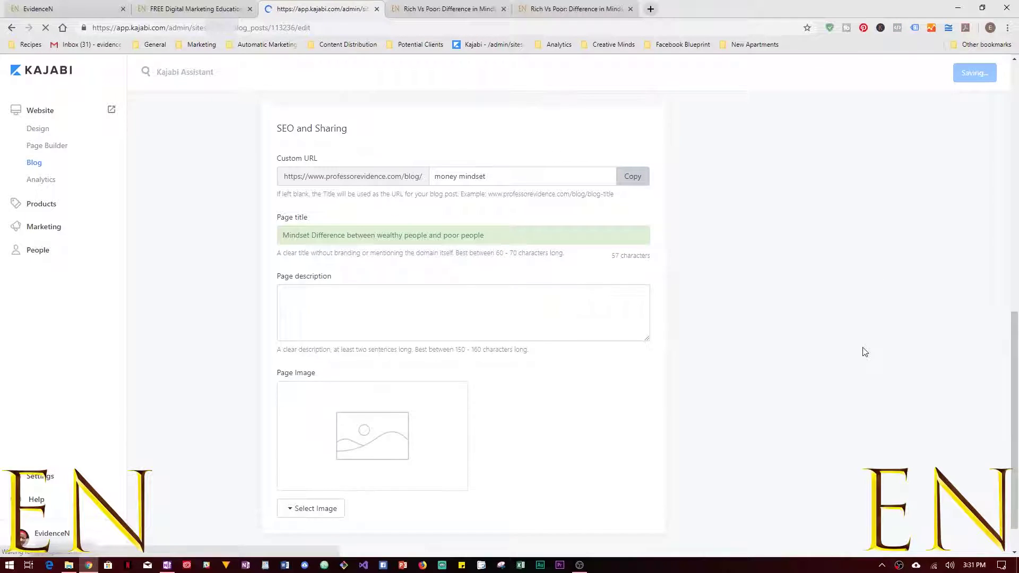
Copy the closing paragraphs of the post content, starting from "Poor people think".
scroll(830, 419, "down", 5)
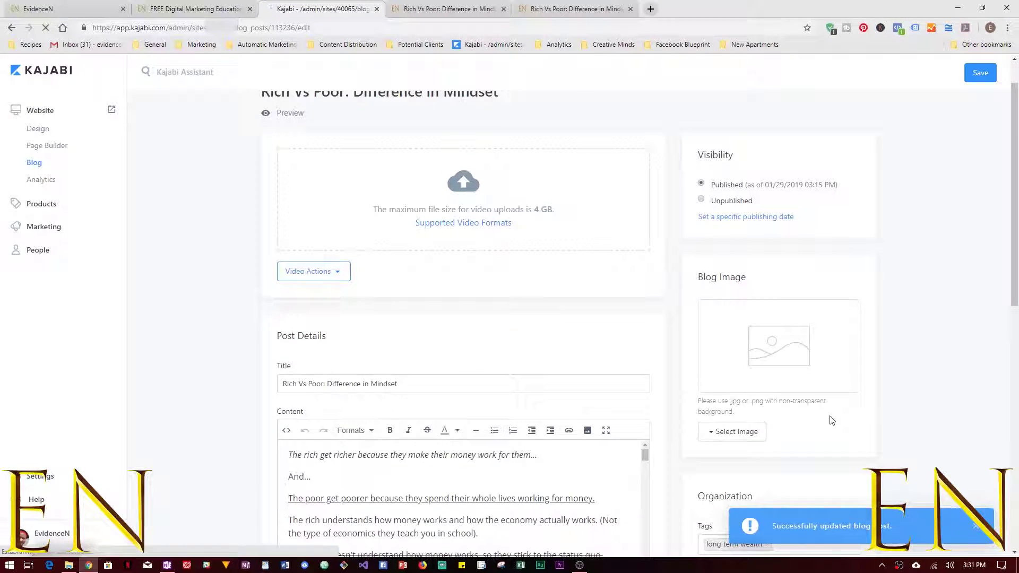
left_click_drag(644, 234, 643, 366)
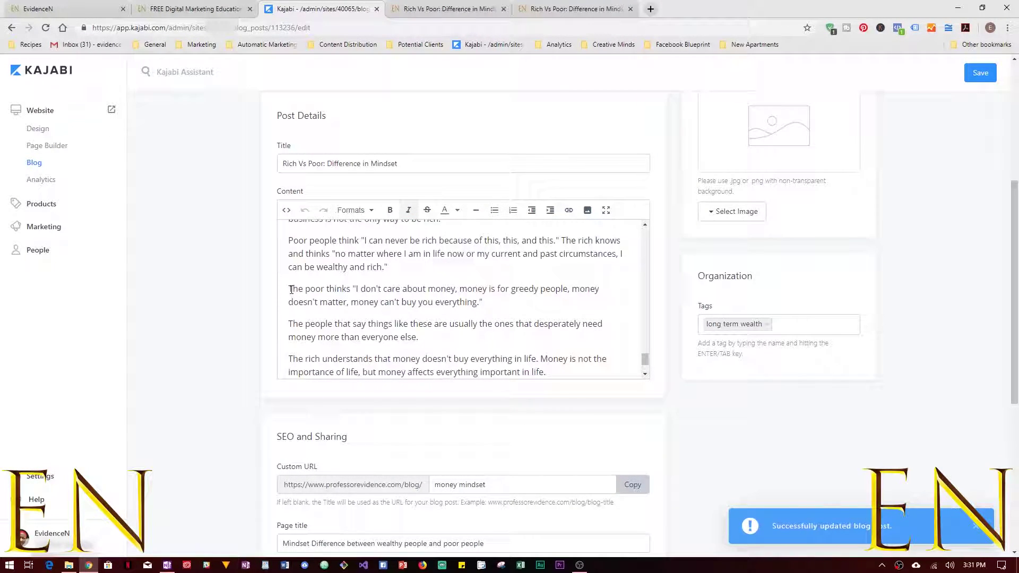
left_click_drag(291, 289, 571, 334)
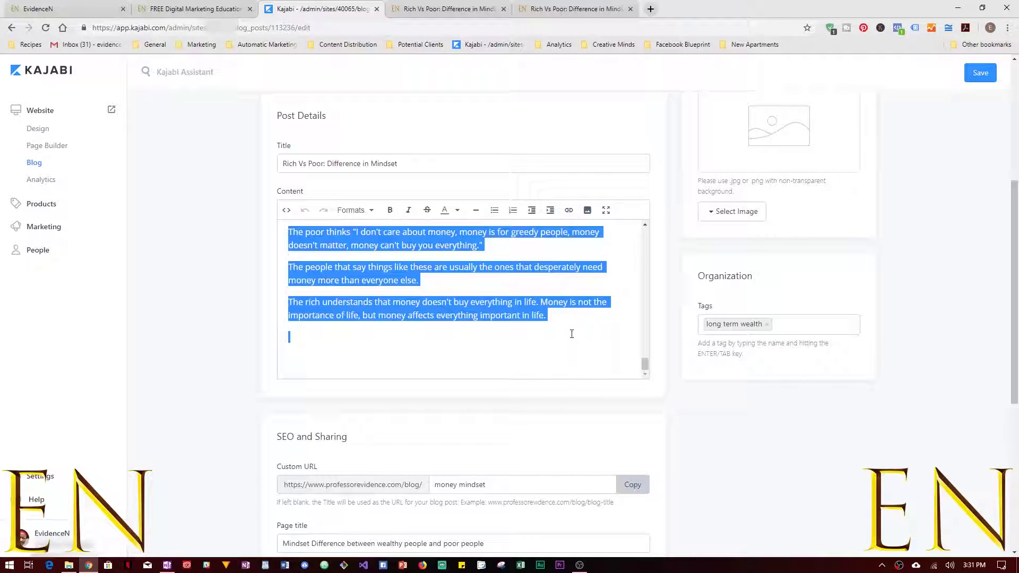
scroll(574, 323, "up", 1)
left_click(537, 333)
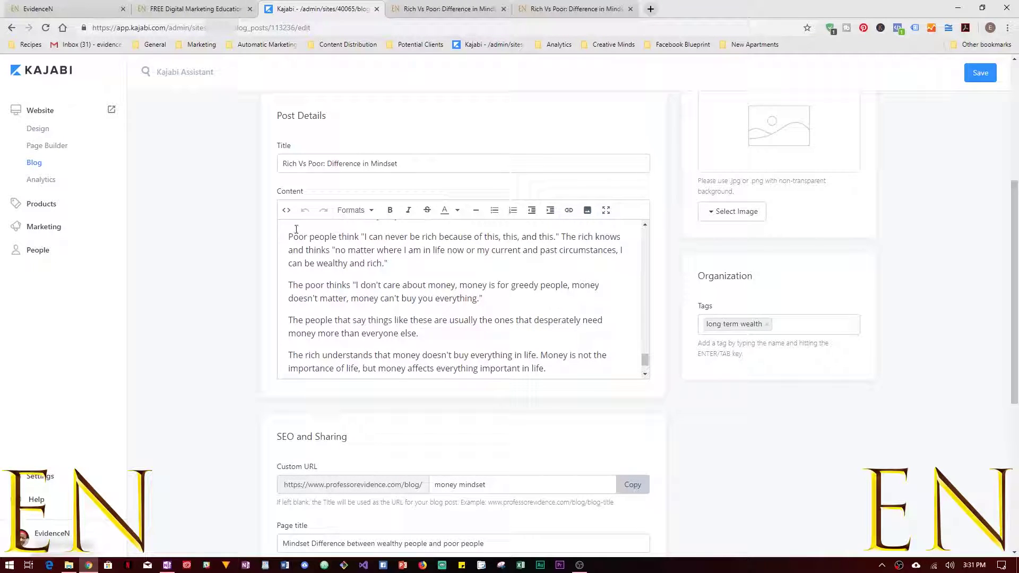
left_click_drag(290, 236, 584, 378)
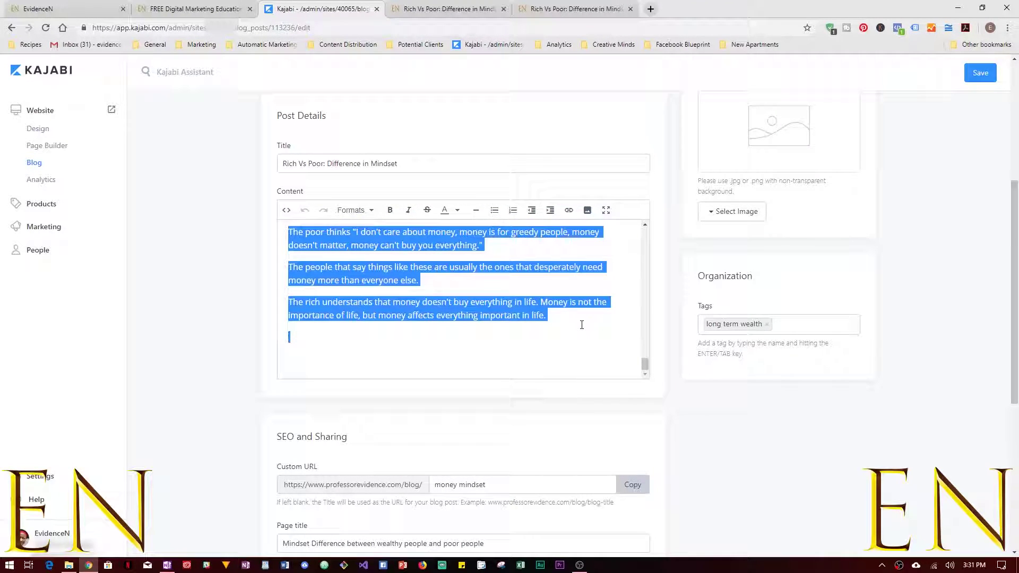
right_click(385, 264)
left_click(409, 298)
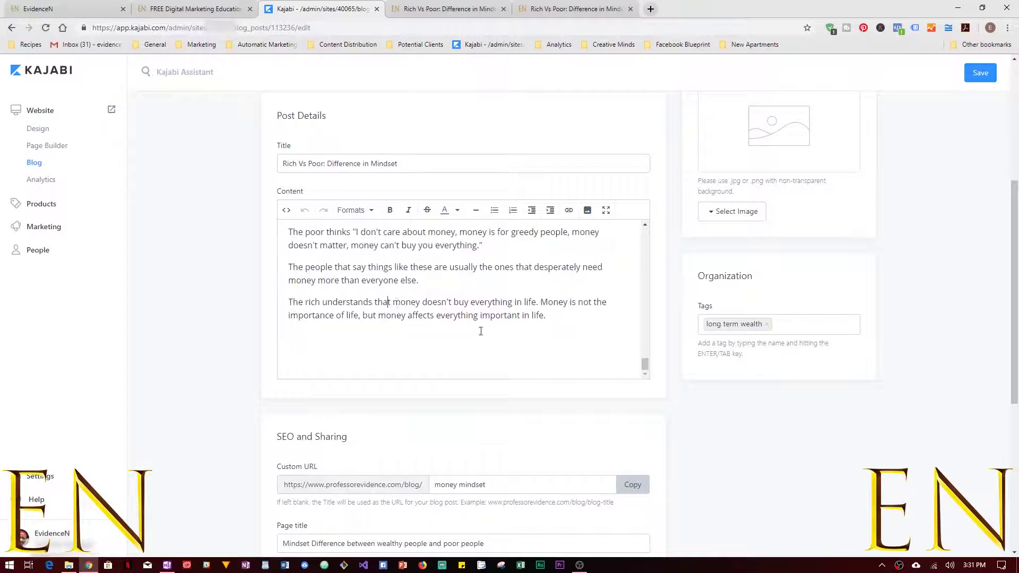
Paste the copied paragraphs into the page description and enlarge the field to review the full text.
scroll(794, 409, "down", 2)
scroll(794, 409, "down", 3)
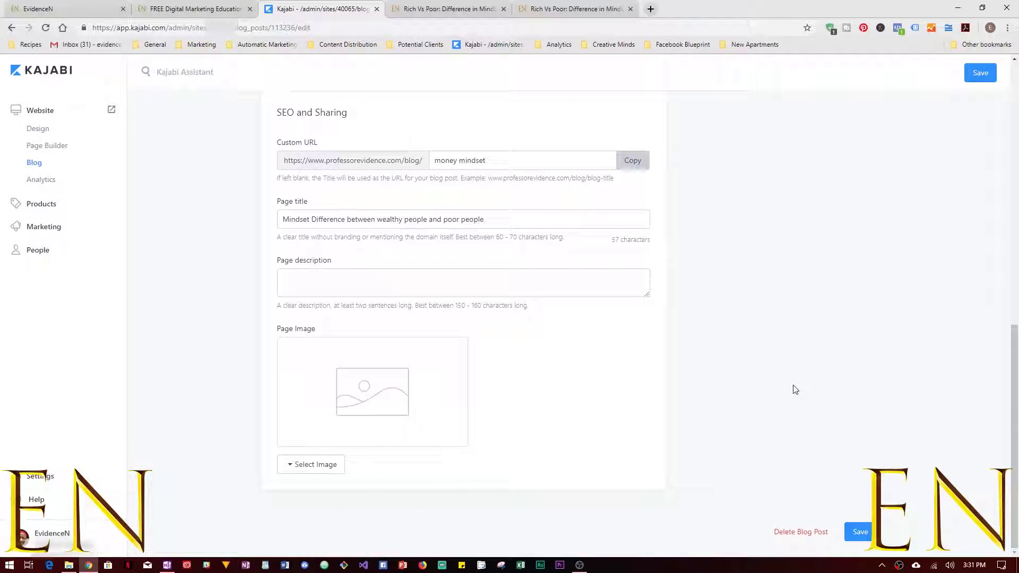
left_click(352, 281)
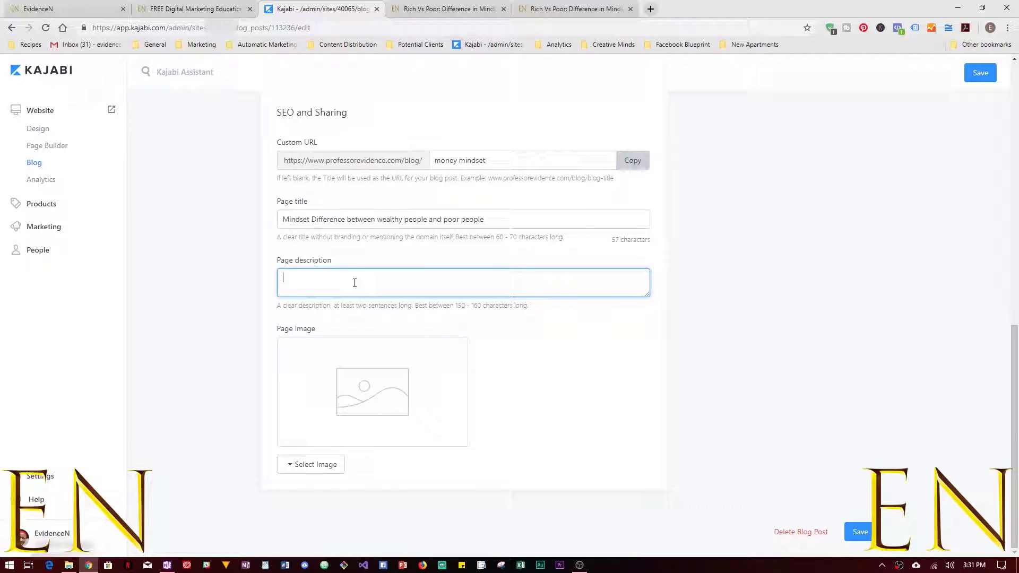
key("ctrl+v")
left_click_drag(647, 295, 654, 399)
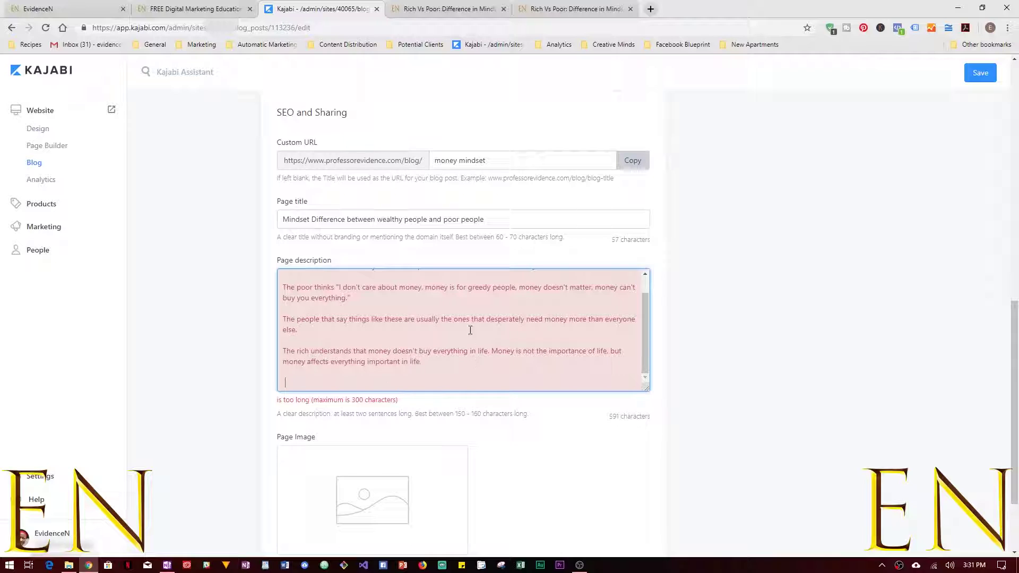
scroll(441, 367, "up", 1)
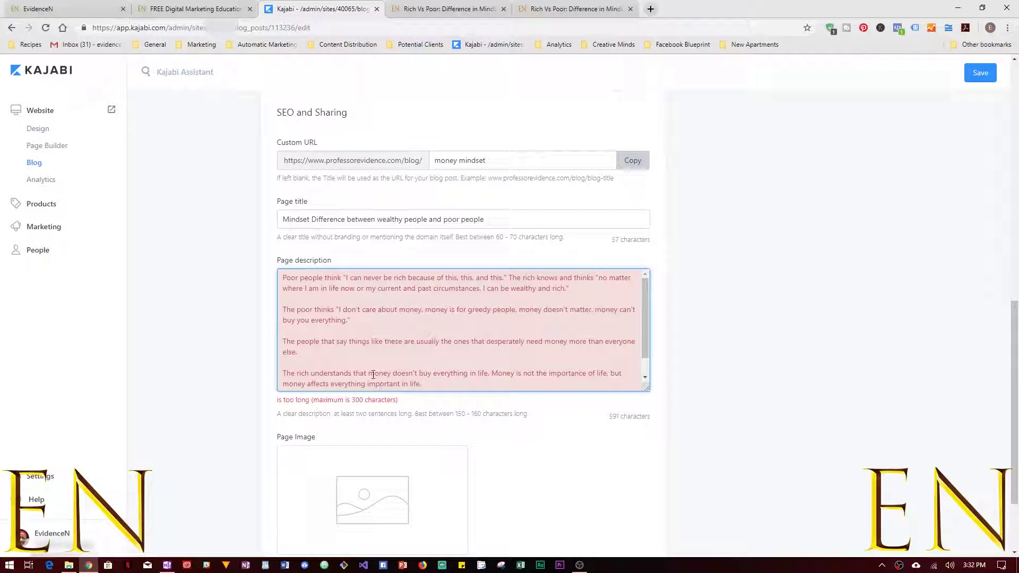
scroll(361, 334, "down", 1)
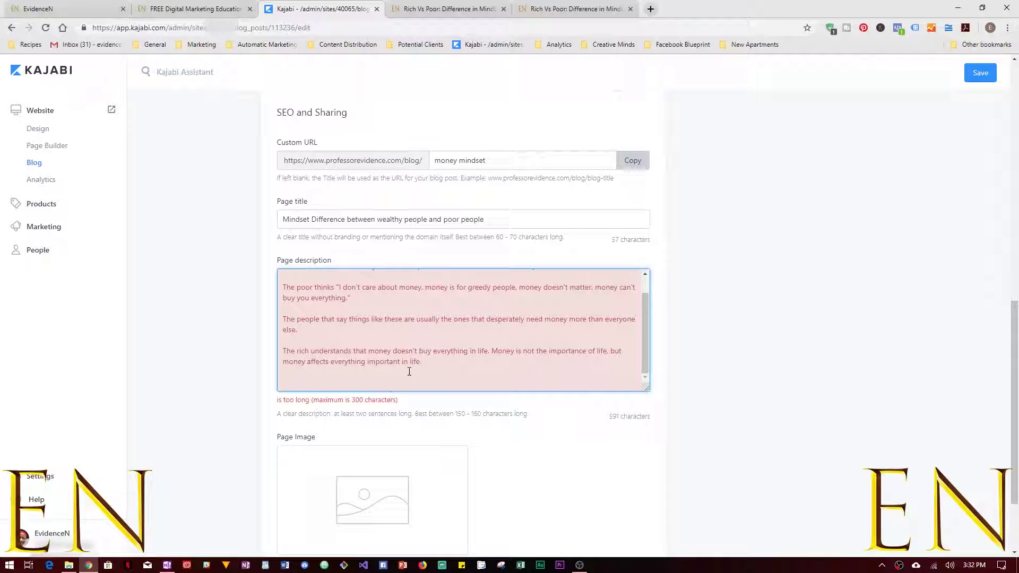
scroll(409, 372, "up", 1)
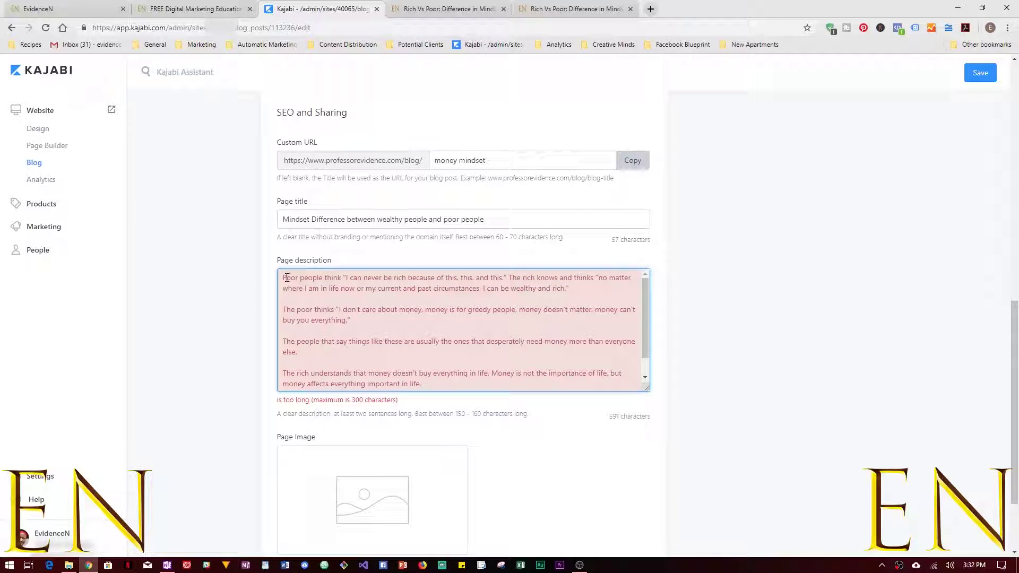
Trim the page description so it starts at "The people that say things like these", and save the post.
left_click_drag(286, 277, 364, 325)
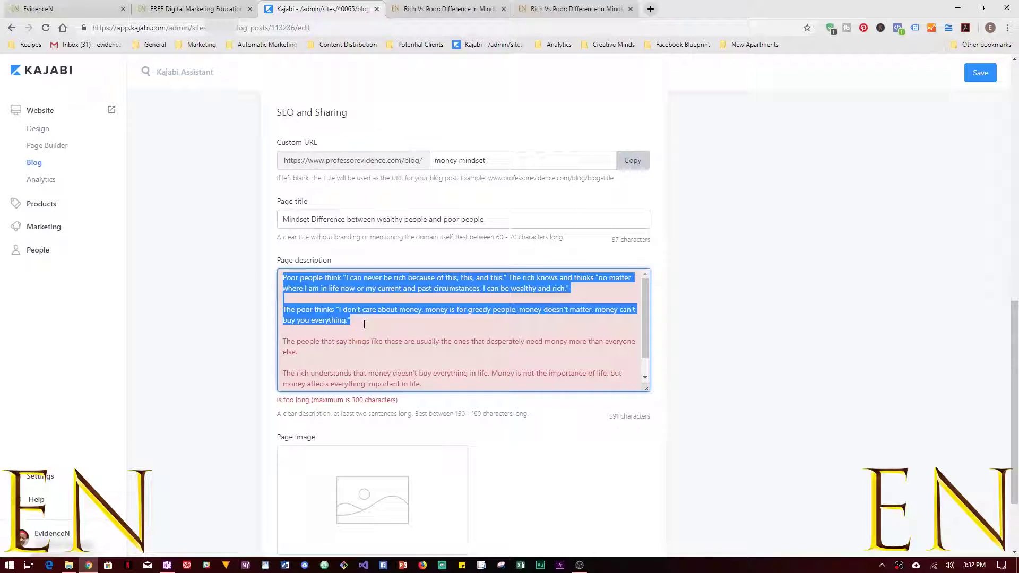
key("BackSpace")
left_click(282, 299)
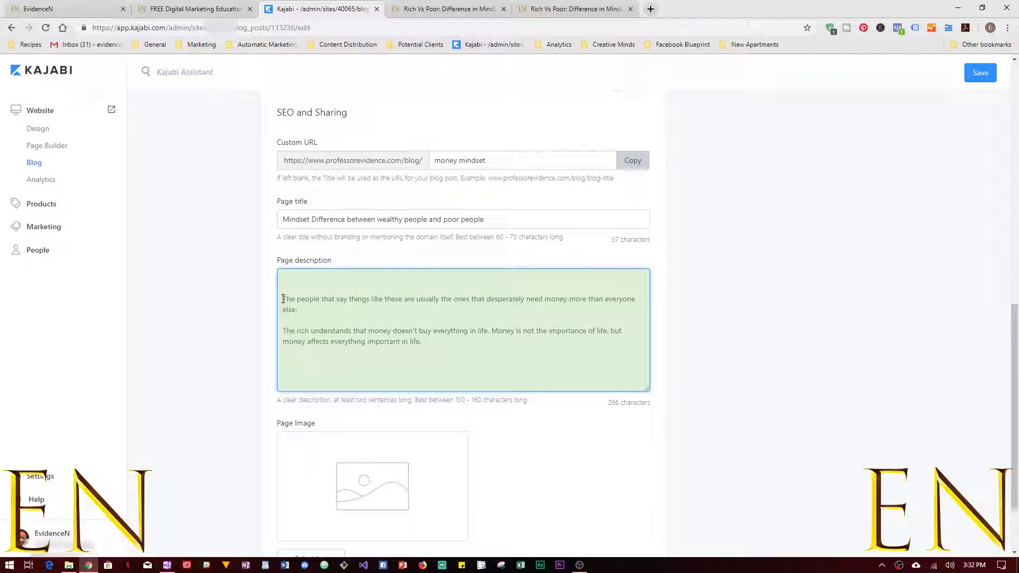
key("BackSpace")
key("BackSpace")
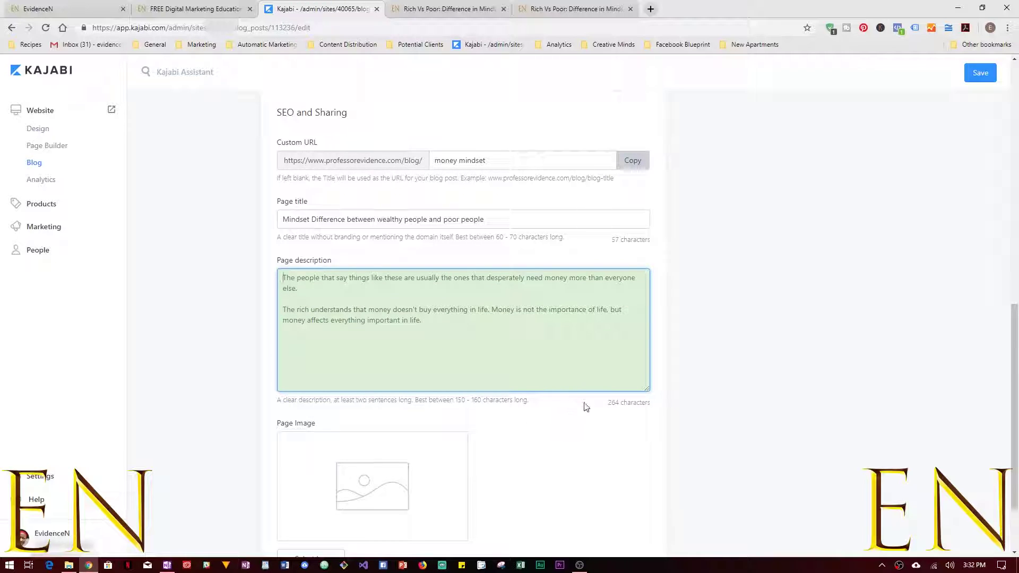
left_click(648, 413)
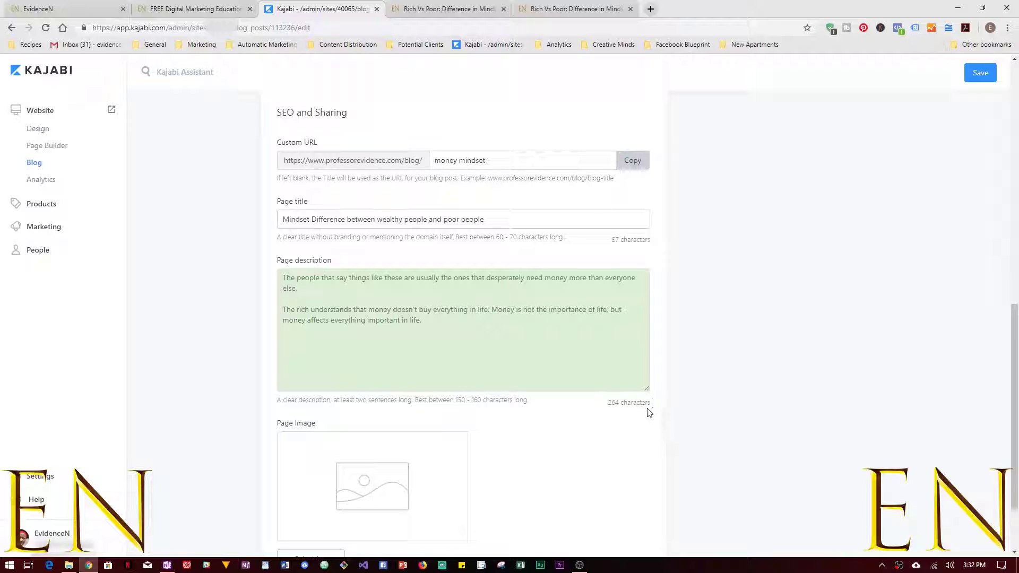
left_click(647, 388)
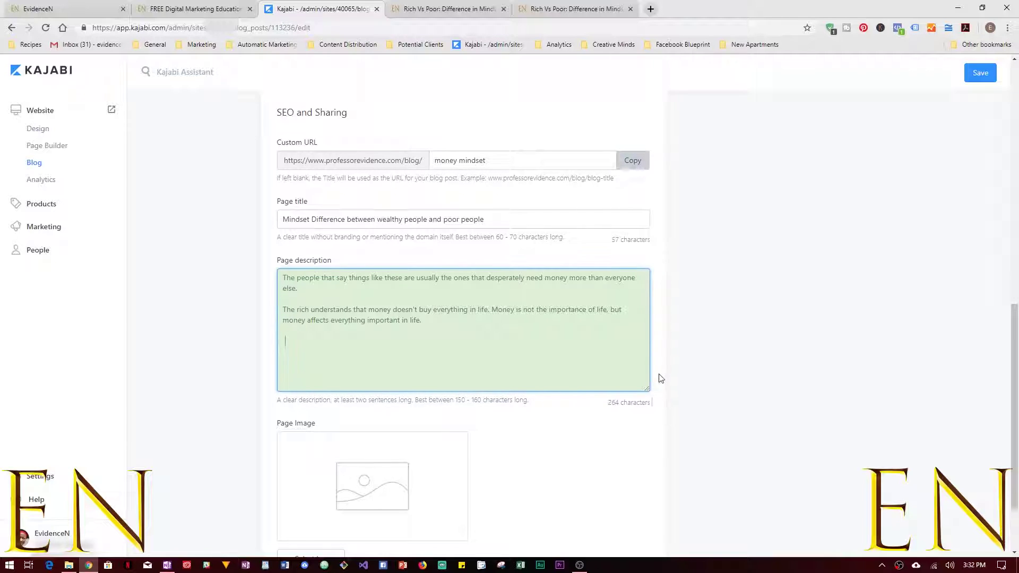
left_click(980, 73)
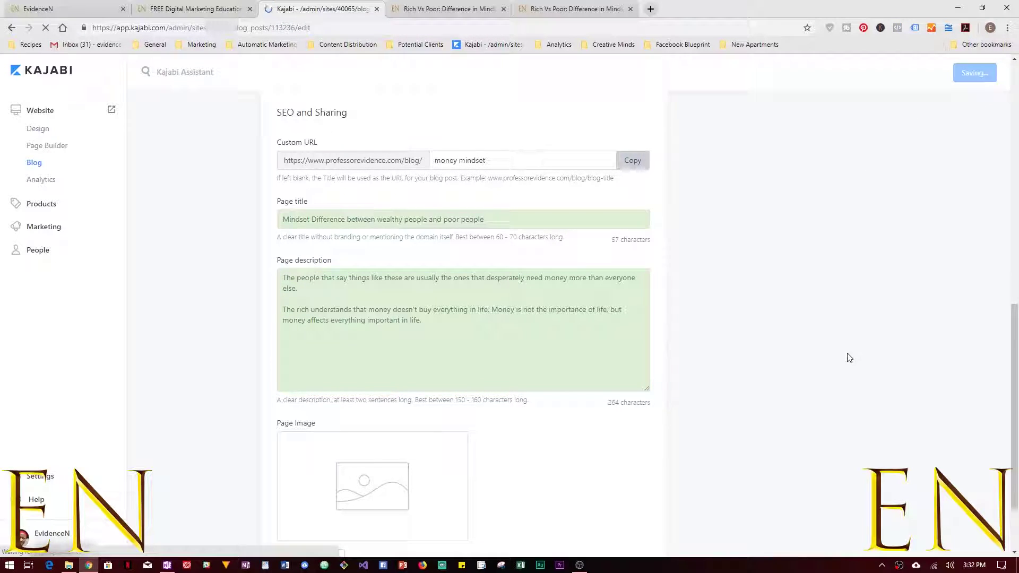
Review the post's page image and blog image settings, and examine the live post and the live blog listing.
scroll(732, 363, "down", 15)
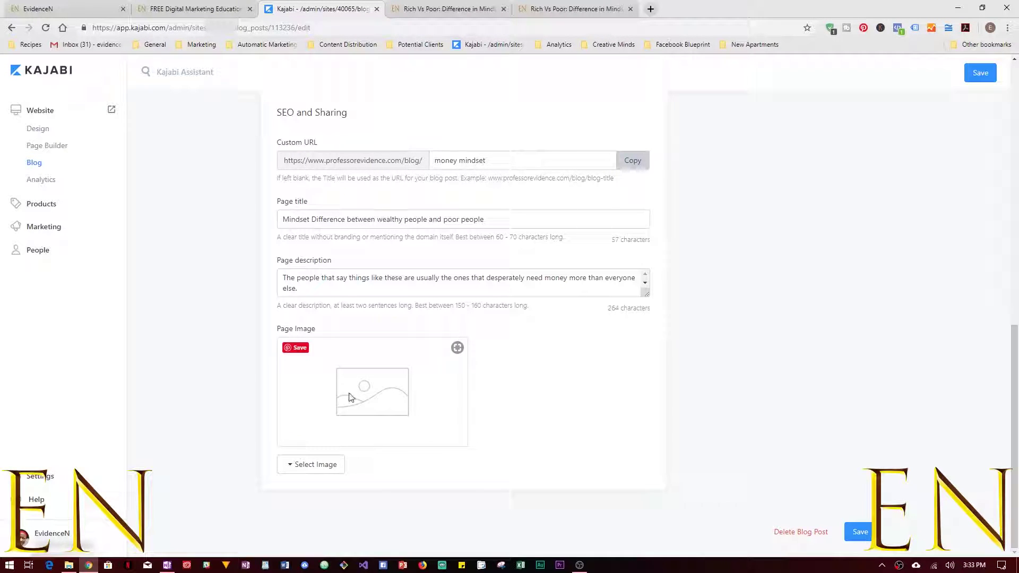
scroll(759, 406, "up", 7)
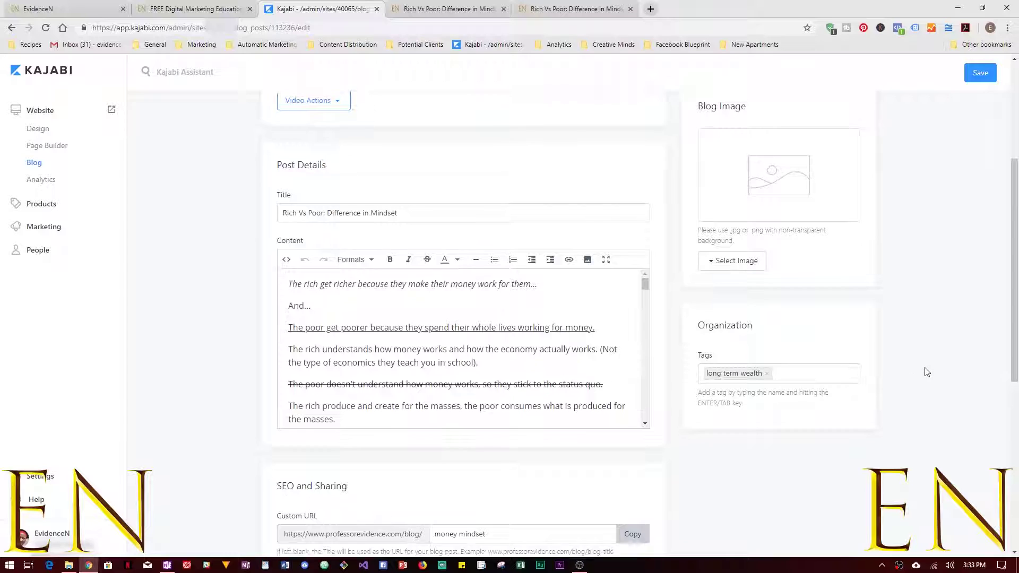
scroll(780, 296, "up", 3)
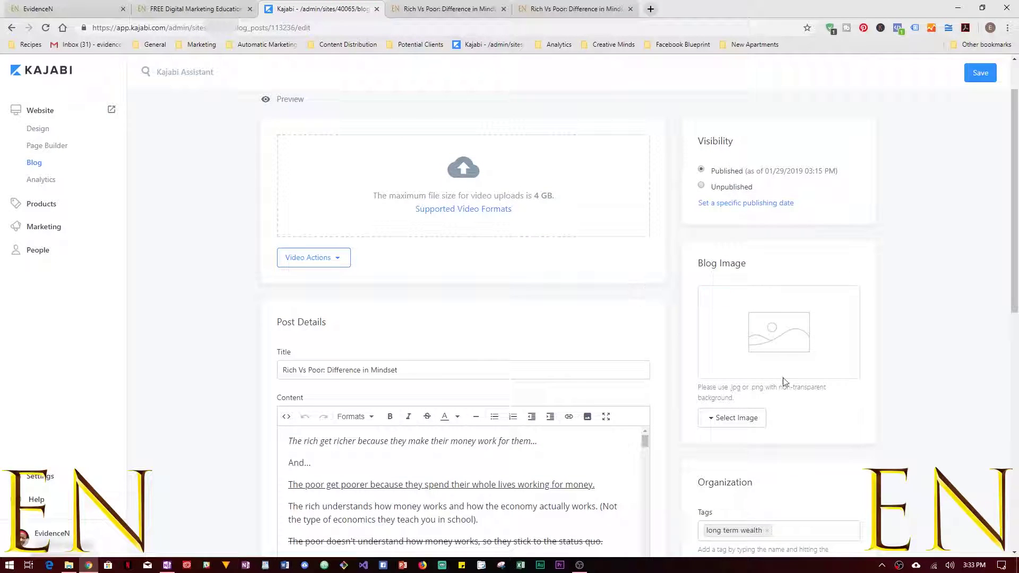
left_click(451, 8)
scroll(541, 389, "up", 10)
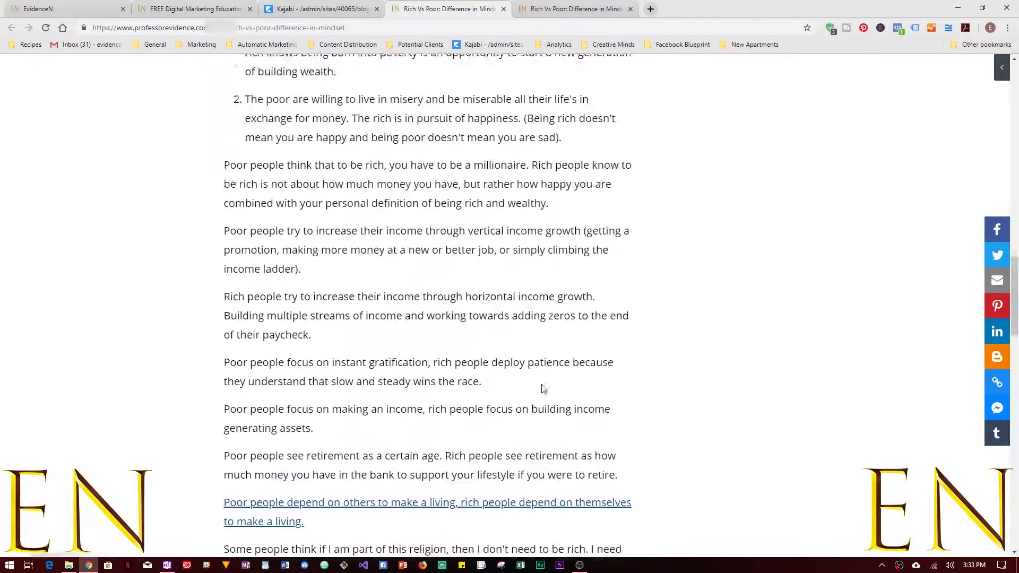
scroll(541, 389, "up", 4)
left_click_drag(1015, 229, 1015, 113)
left_click(108, 9)
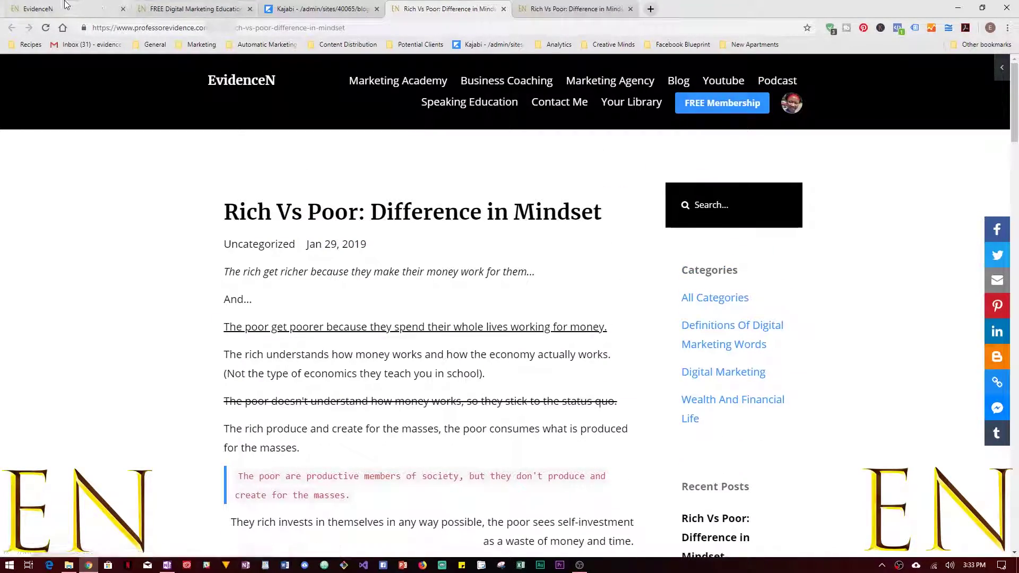
scroll(573, 249, "down", 12)
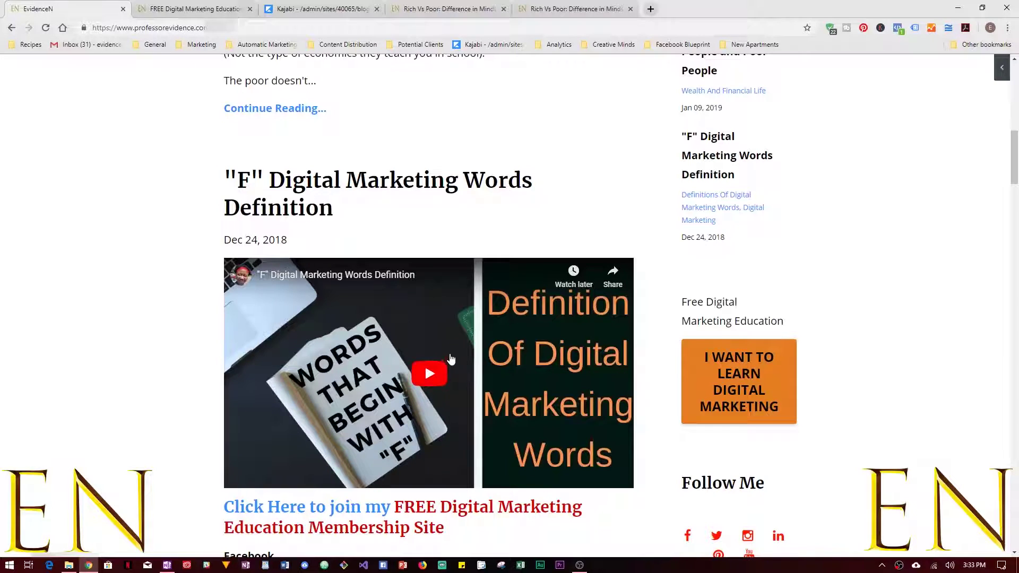
left_click(197, 5)
left_click(280, 7)
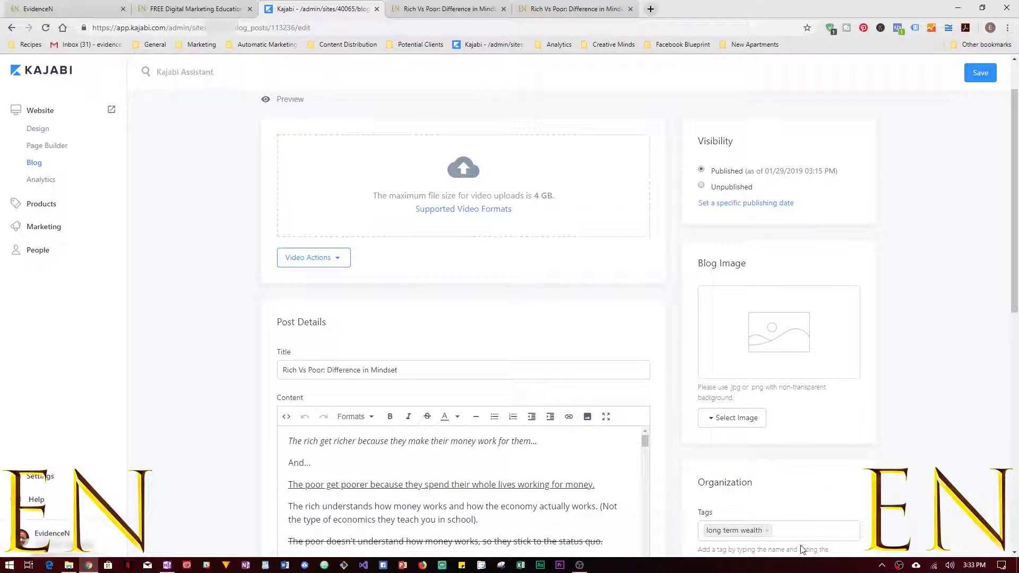
scroll(725, 417, "down", 5)
scroll(795, 382, "up", 5)
left_click(440, 8)
left_click(80, 6)
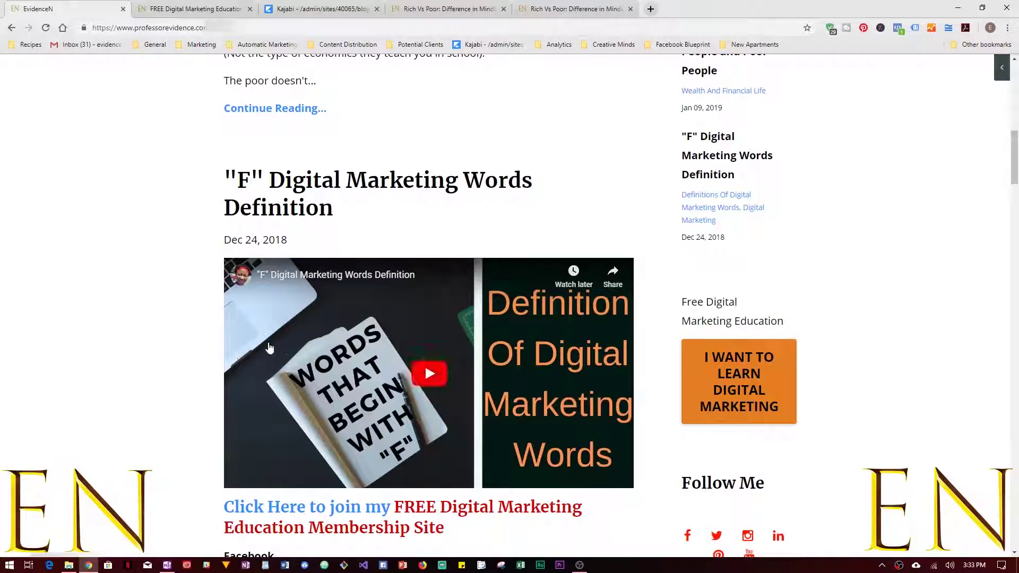
left_click(169, 5)
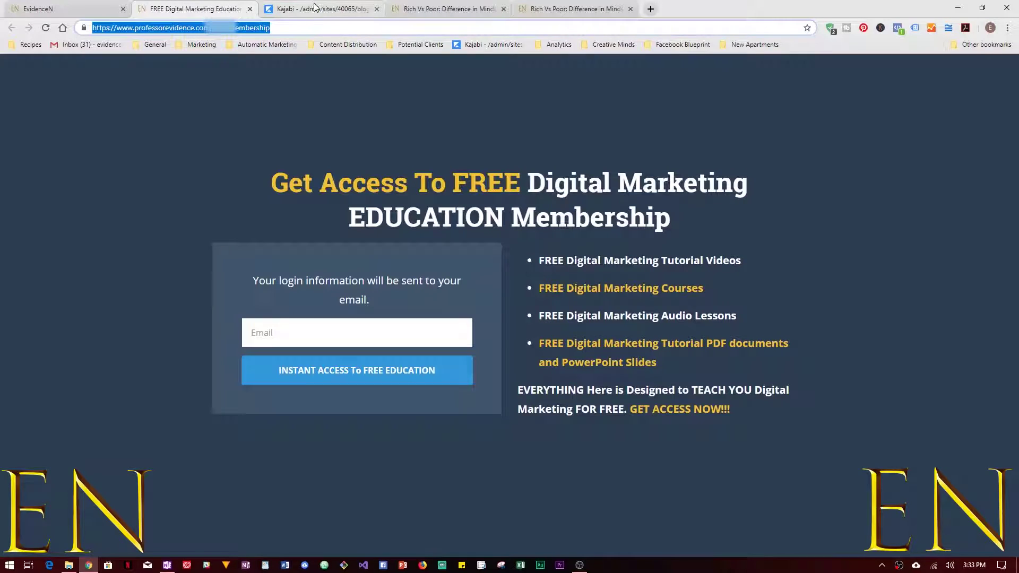
Set the recent image of a laptop with charts as the blog image, cropped slightly higher, and save the post.
left_click(298, 8)
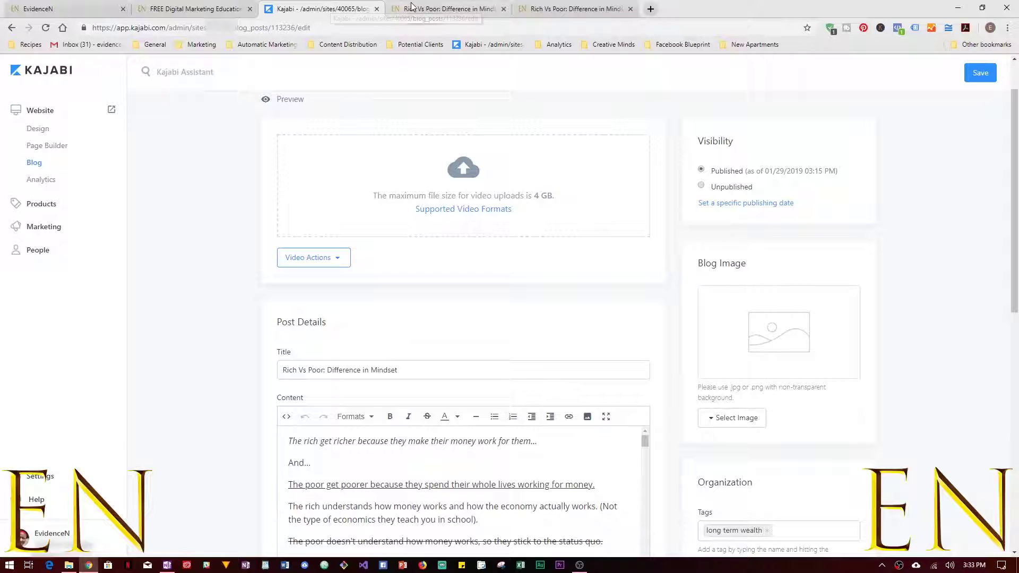
left_click(749, 419)
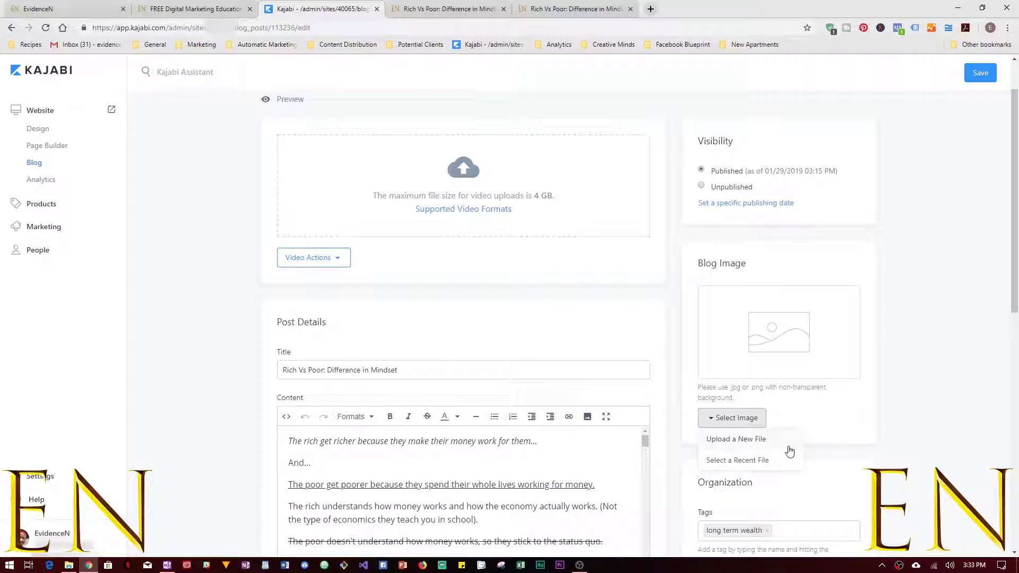
left_click(716, 460)
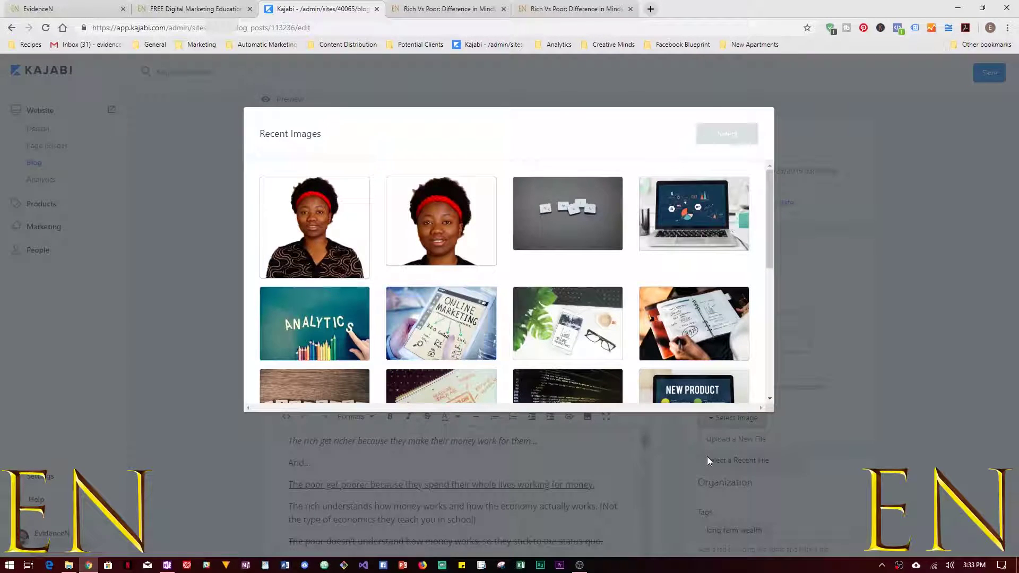
left_click(690, 213)
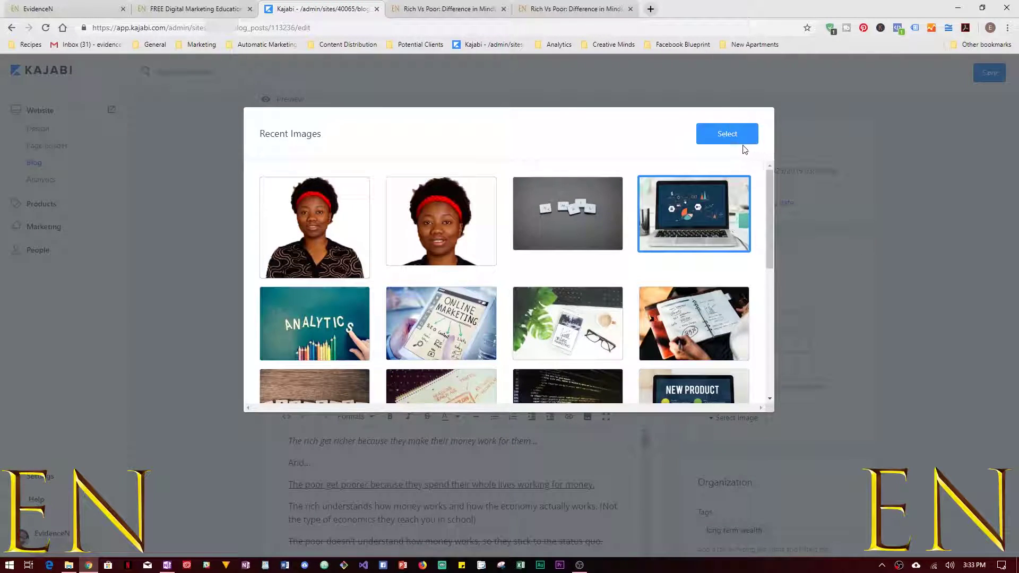
left_click(741, 139)
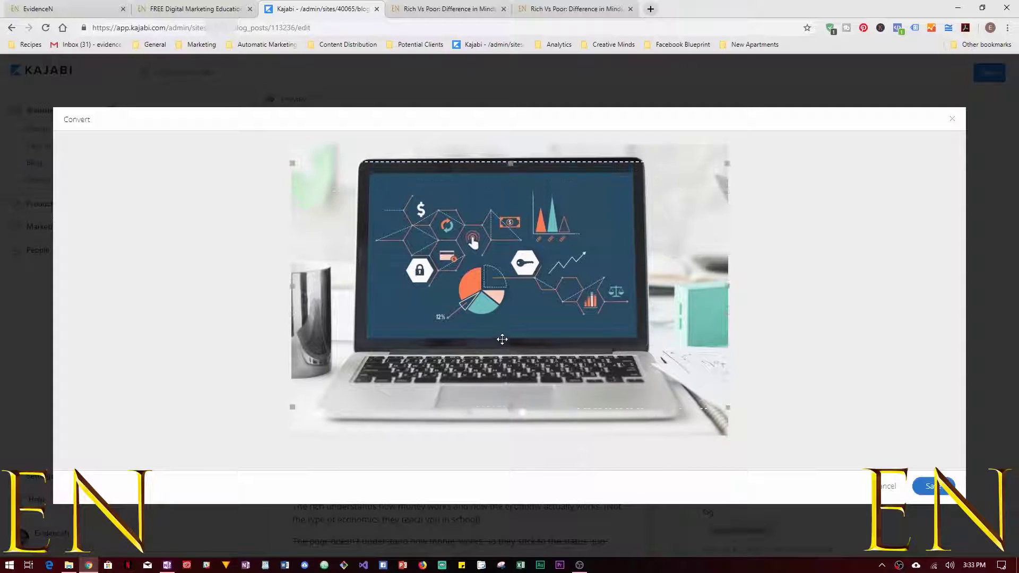
left_click_drag(502, 339, 502, 333)
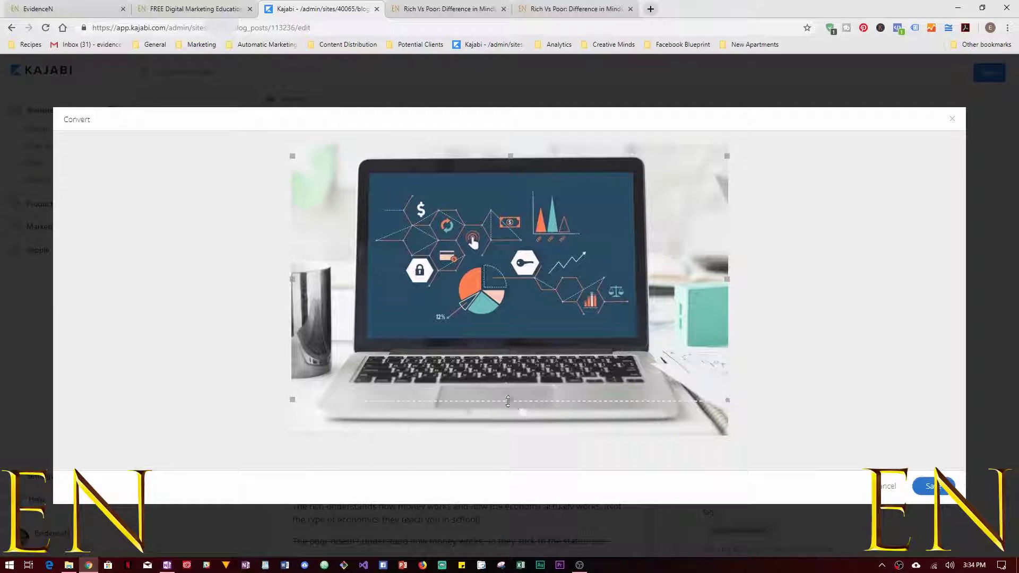
left_click(932, 486)
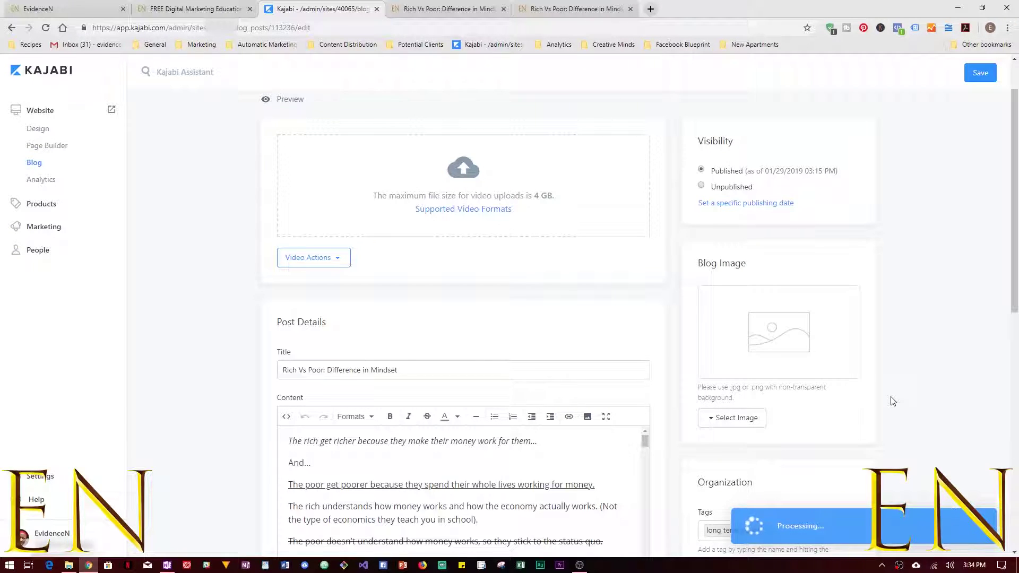
left_click(979, 73)
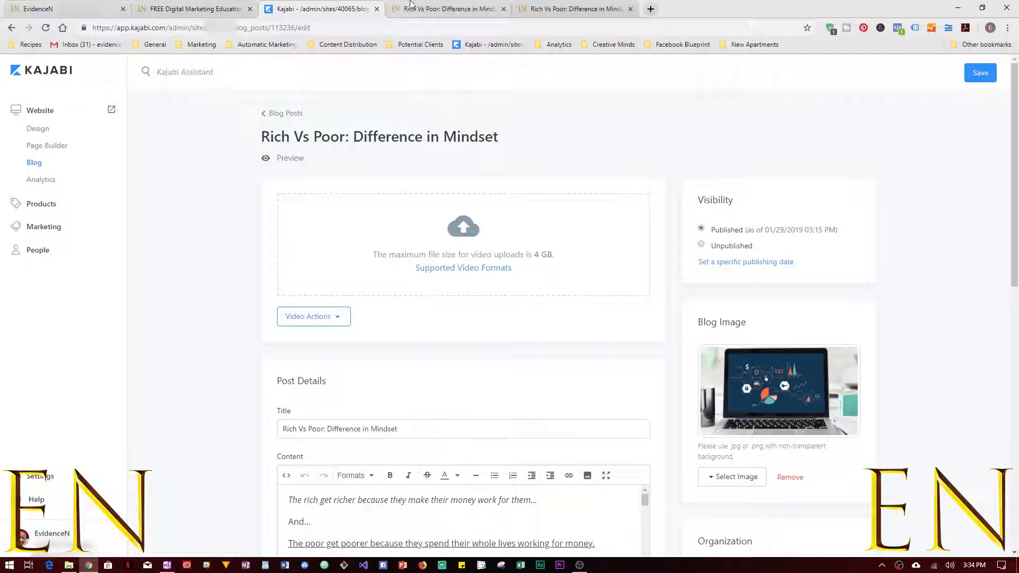
Reload the two live post tabs that still use the old "rich-vs-poor-difference-in-mindset" URL, and close both.
left_click(439, 7)
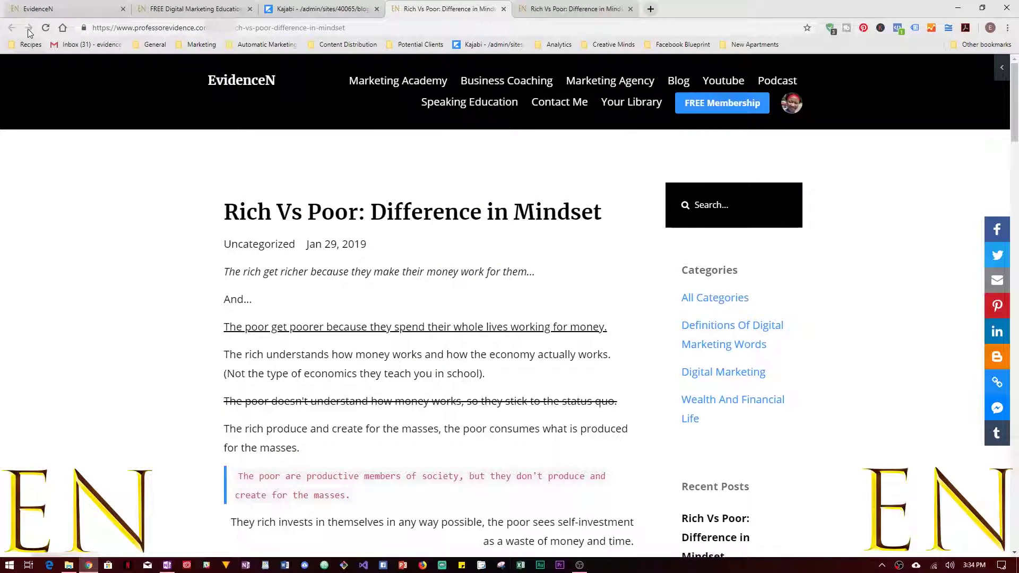
left_click(46, 28)
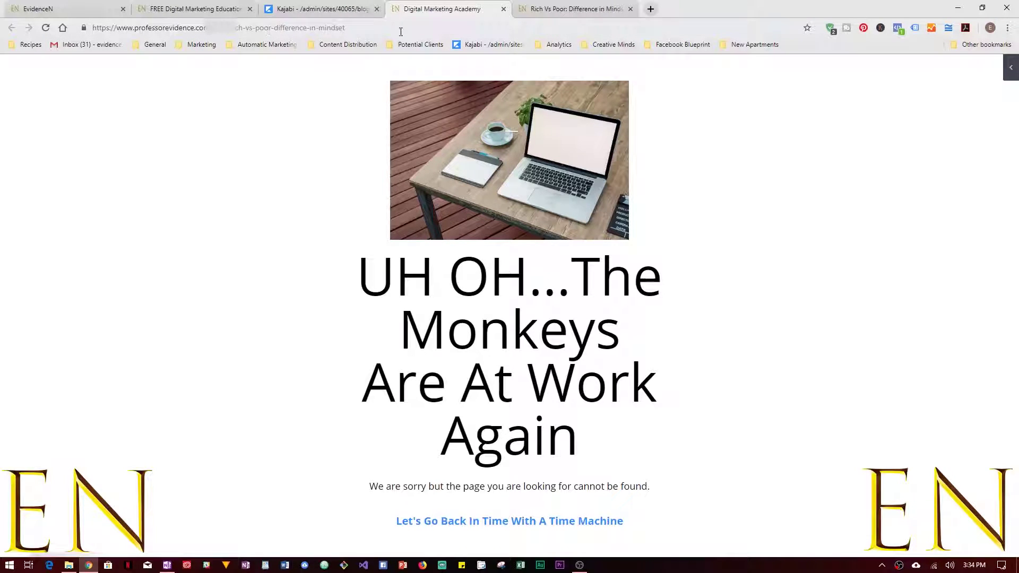
left_click(372, 29)
left_click(503, 9)
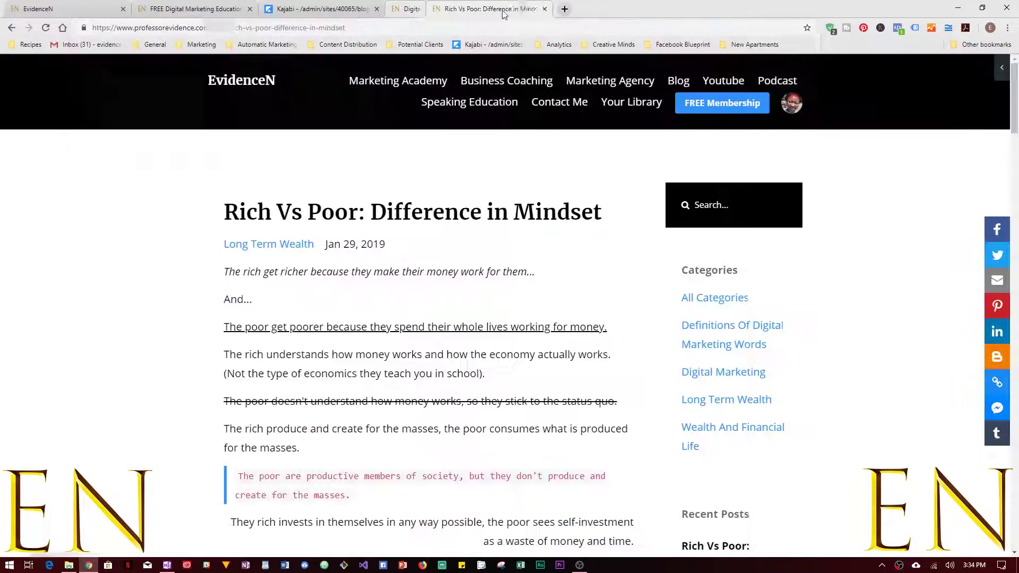
left_click(46, 28)
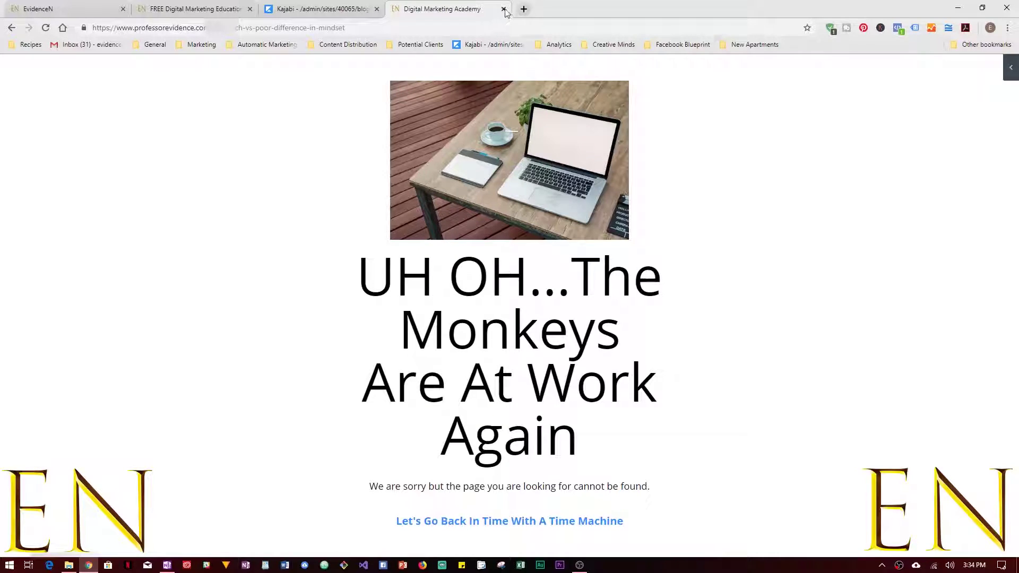
left_click(504, 9)
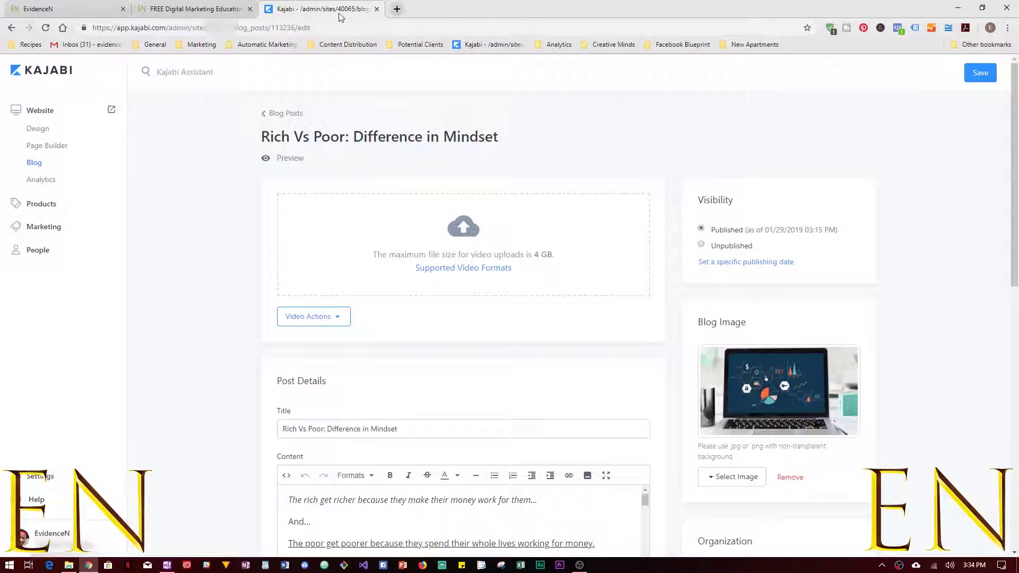
Refresh the live blog listing and examine how the "Rich Vs Poor: Difference in Mindset" entry displays its blog image.
left_click(178, 9)
left_click(63, 9)
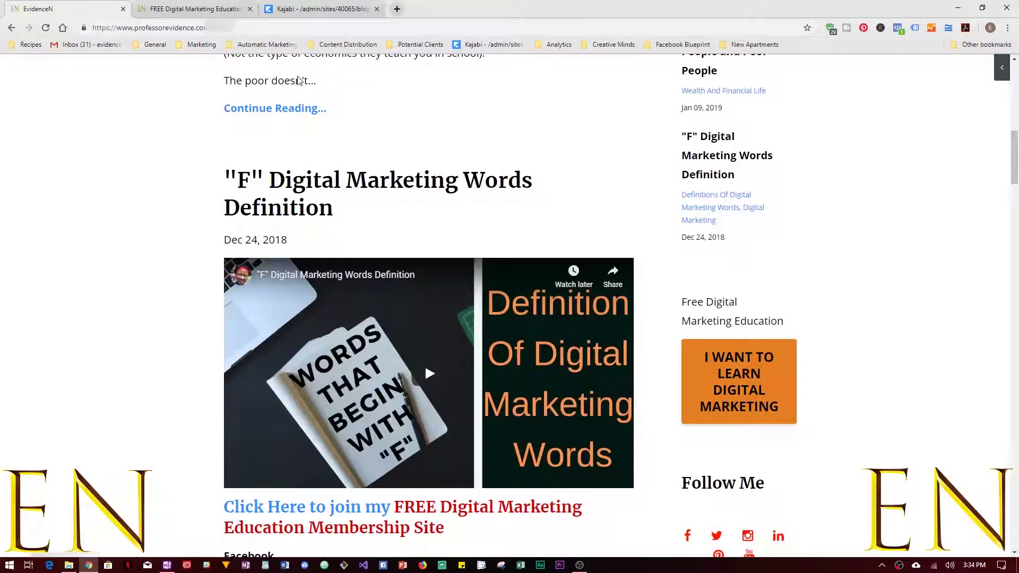
scroll(496, 212, "up", 12)
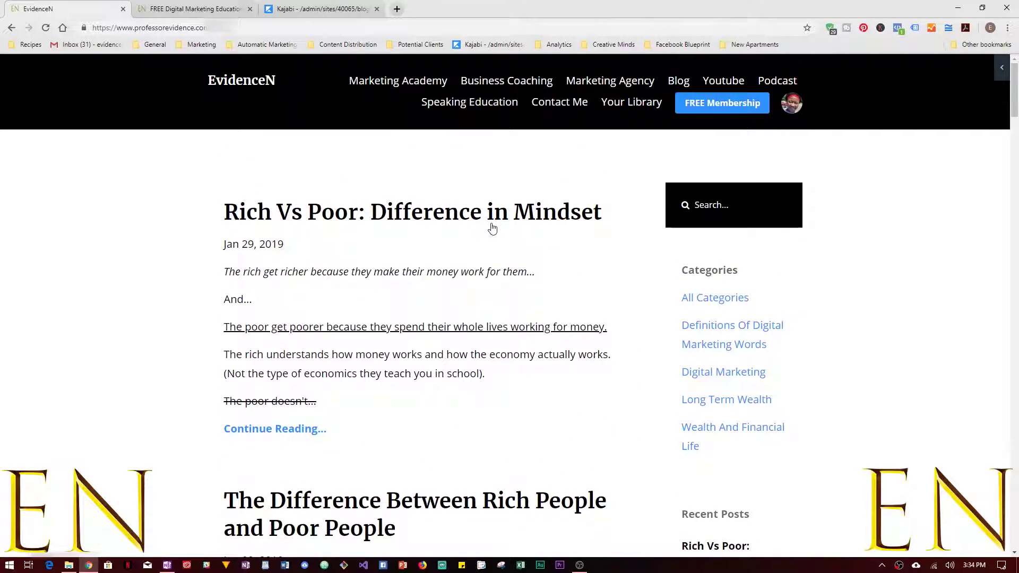
left_click(349, 219)
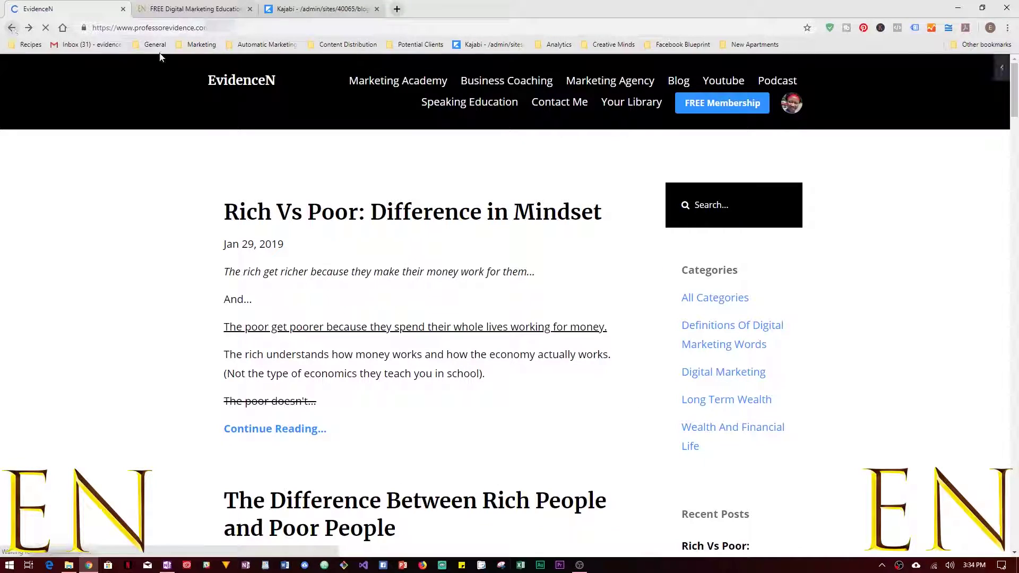
left_click(677, 83)
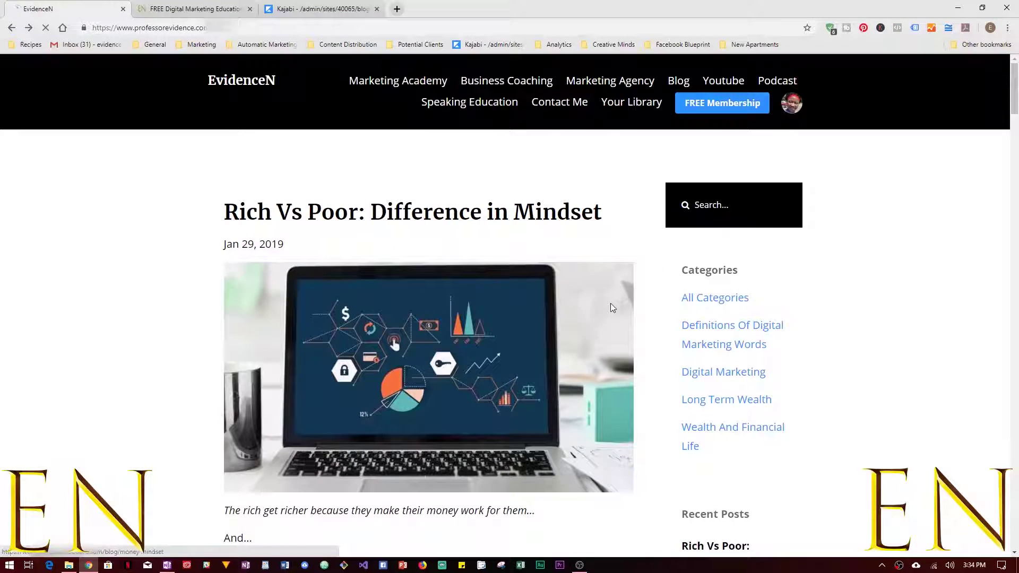
scroll(589, 316, "down", 3)
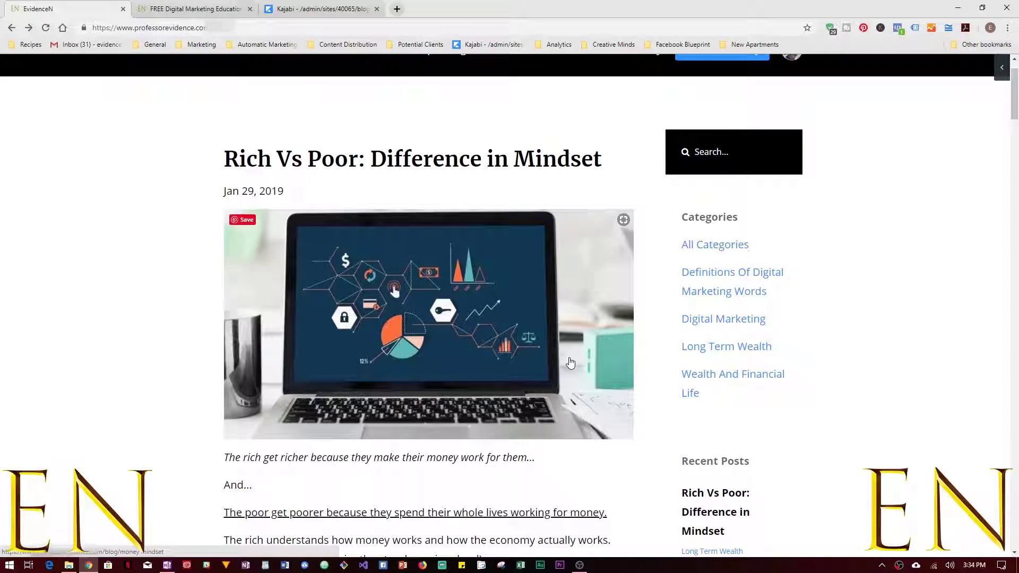
scroll(566, 366, "down", 2)
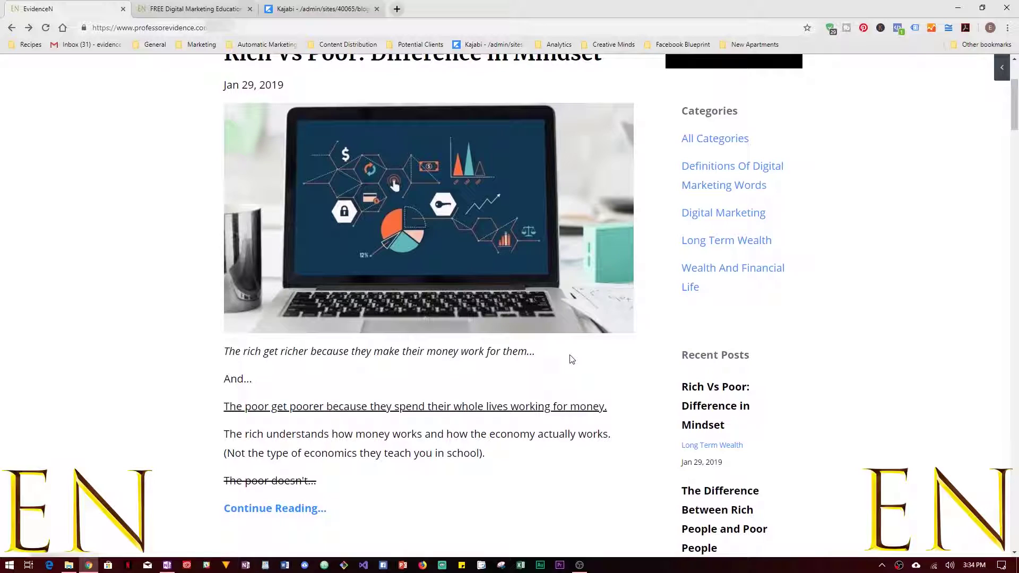
Compare the blog image in the post editor with the image on the post's live blog listing entry.
left_click(155, 6)
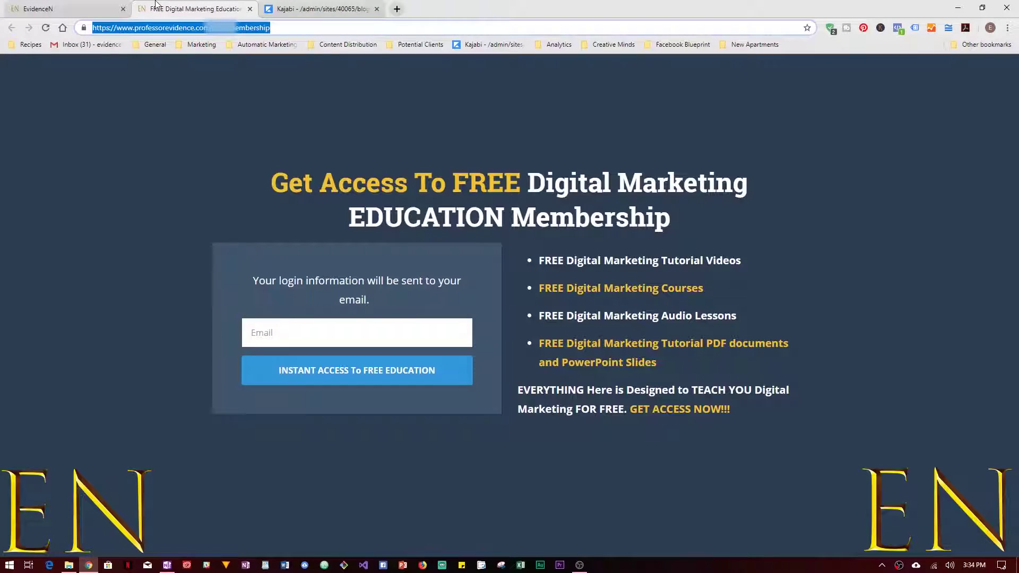
left_click(318, 8)
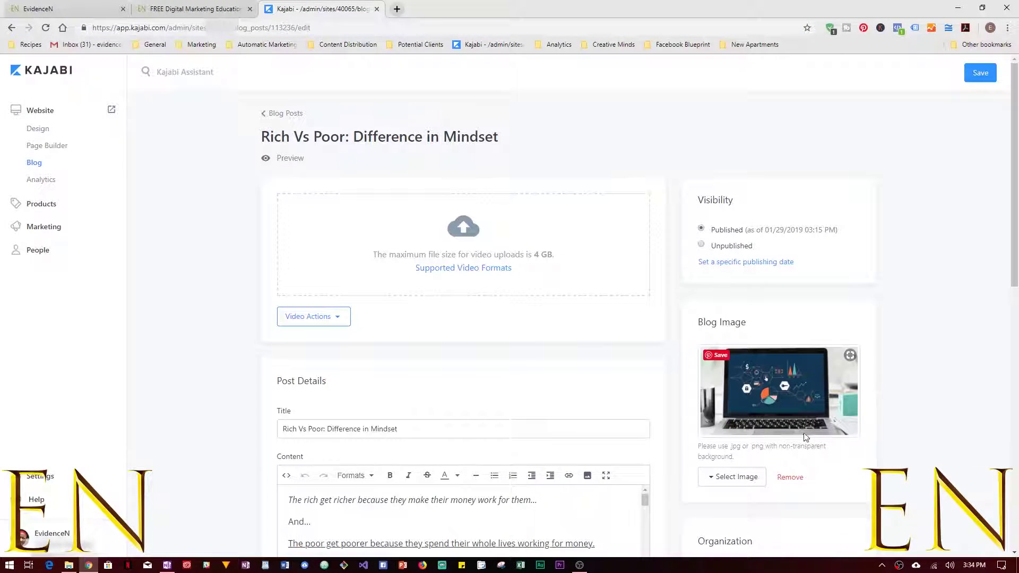
left_click(64, 8)
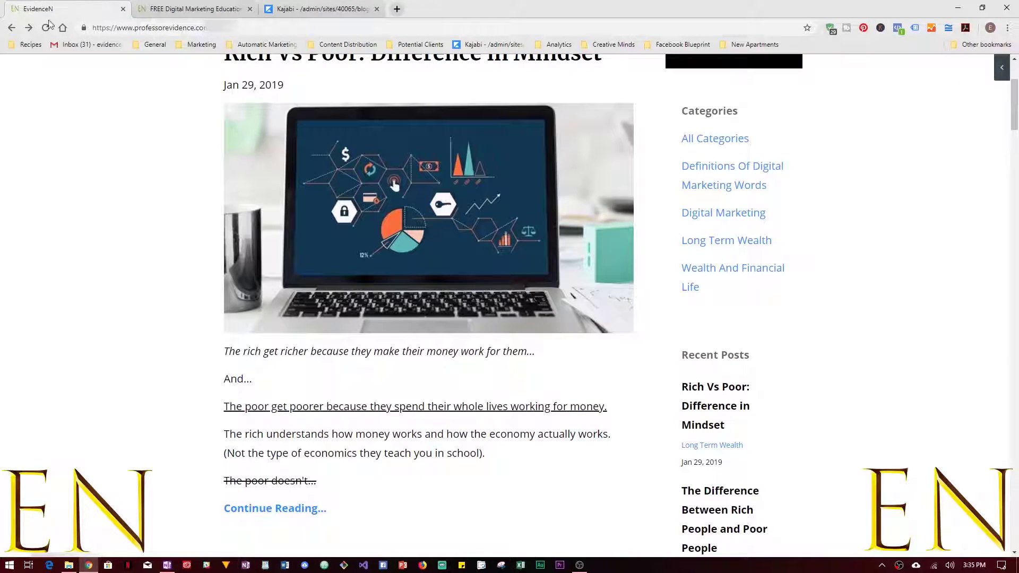
scroll(530, 378, "down", 4)
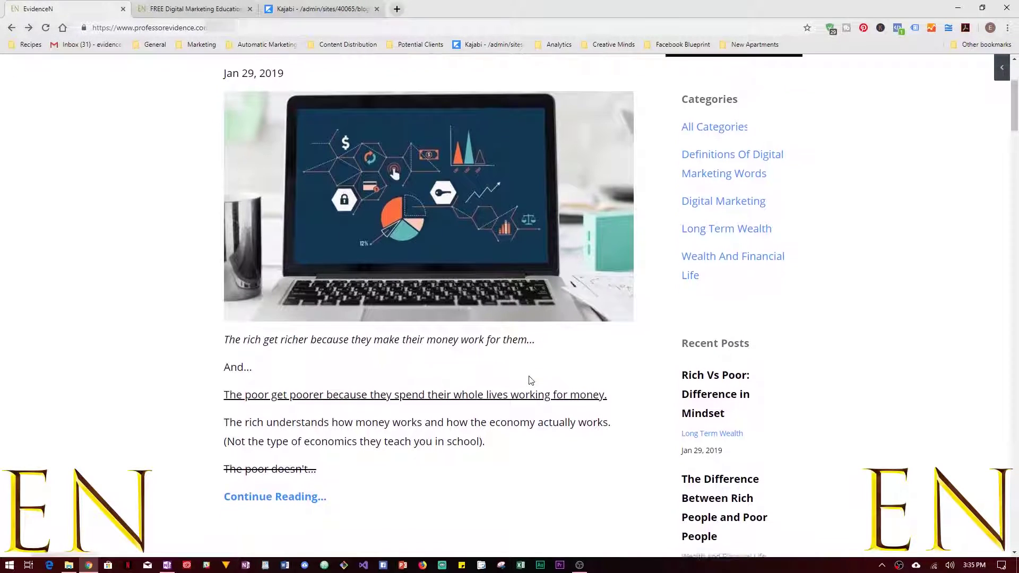
scroll(530, 380, "up", 5)
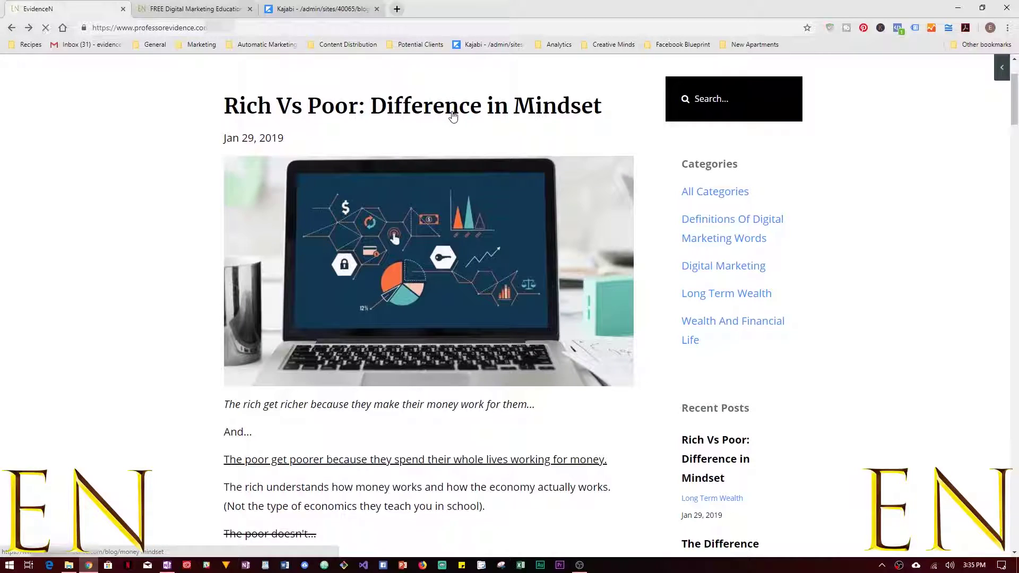
Open the live "Rich Vs Poor: Difference in Mindset" post, examine its image and body text, and return to the blog listing.
left_click(455, 106)
scroll(798, 391, "down", 1)
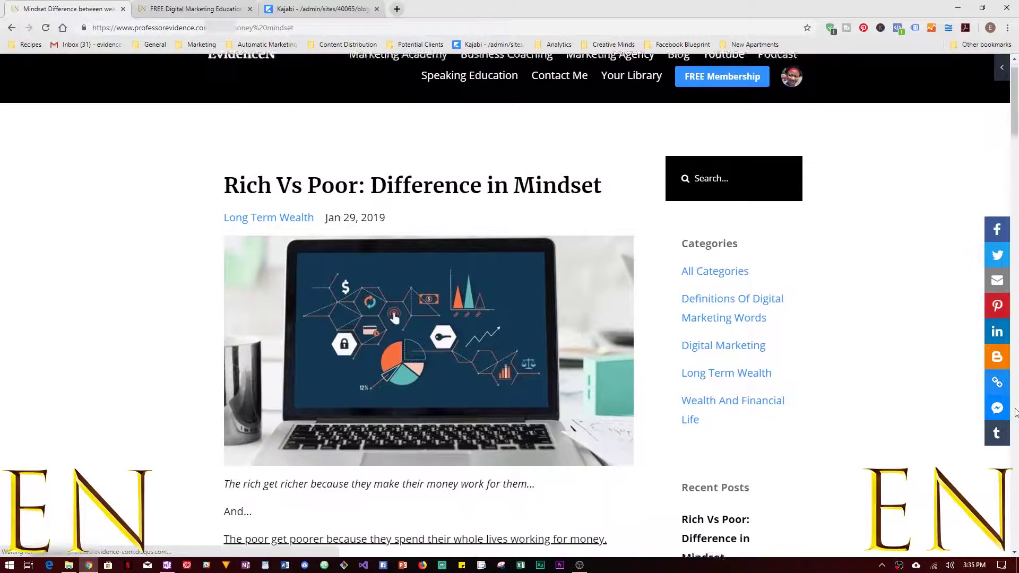
scroll(384, 404, "down", 1)
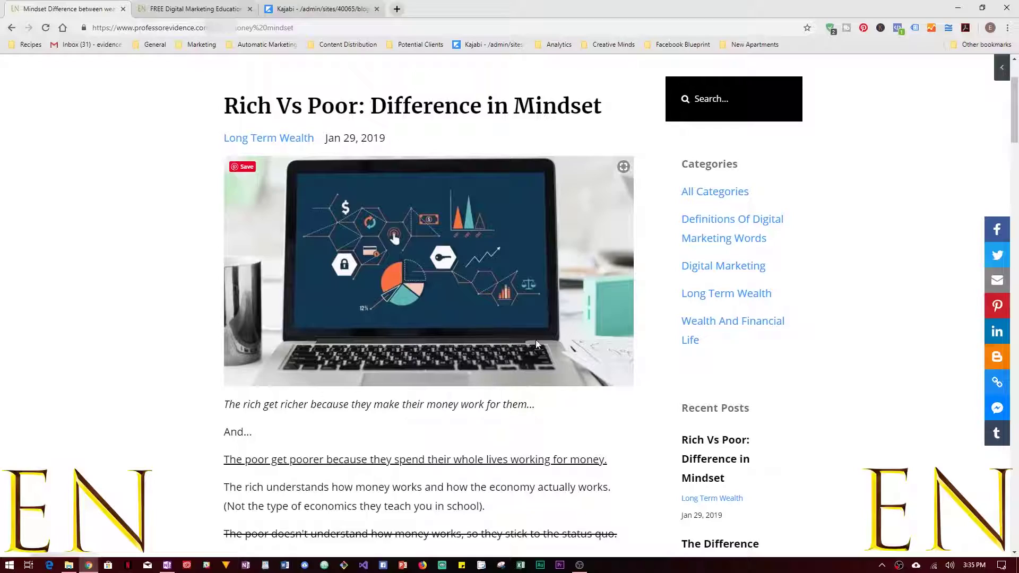
scroll(501, 309, "down", 6)
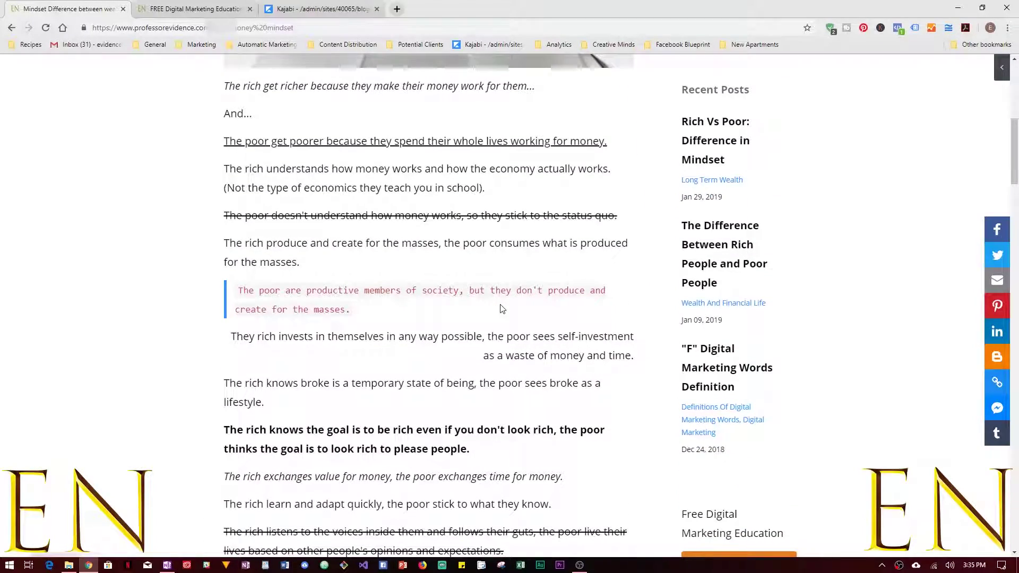
scroll(502, 309, "down", 15)
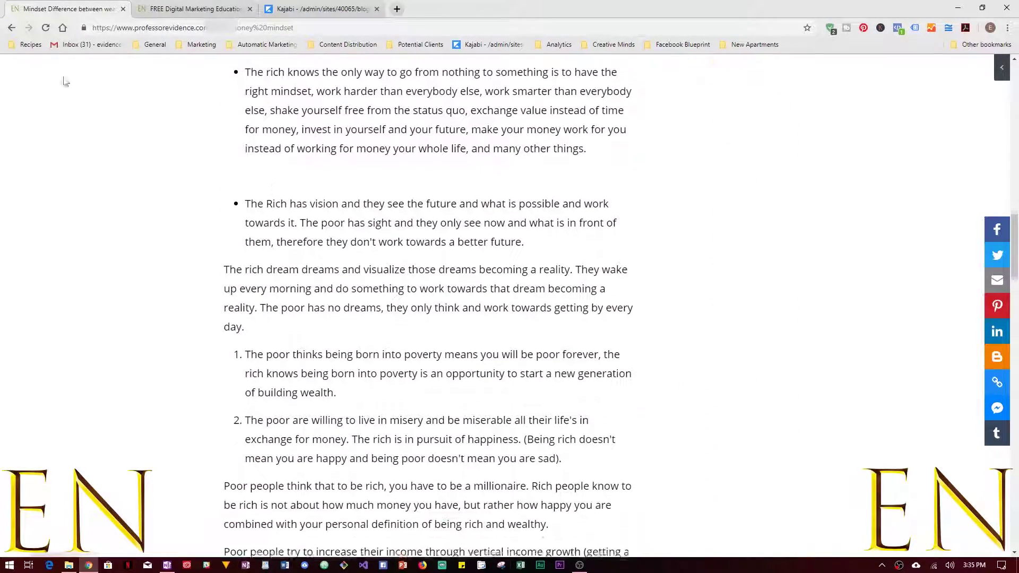
key("alt+Left")
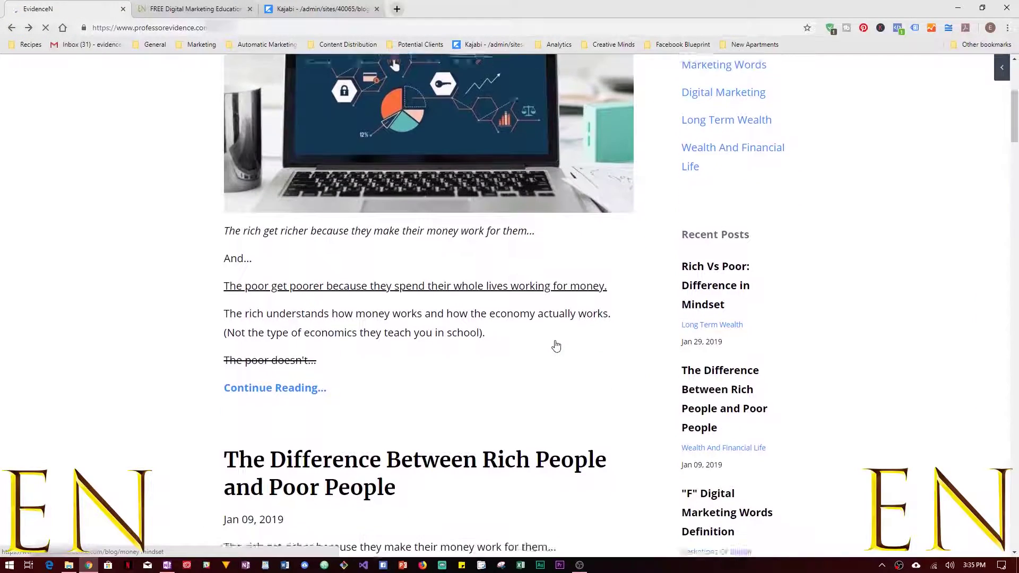
Open the live "F" Digital Marketing Words Definition post, examine its video, and return to the beginning of the blog listing.
scroll(556, 345, "down", 11)
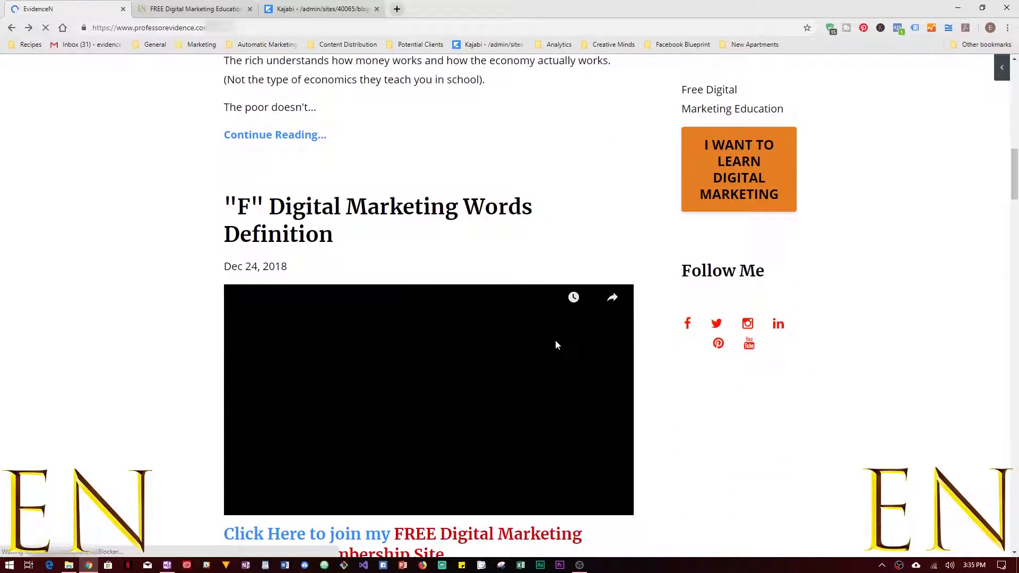
scroll(555, 339, "down", 3)
left_click(308, 80)
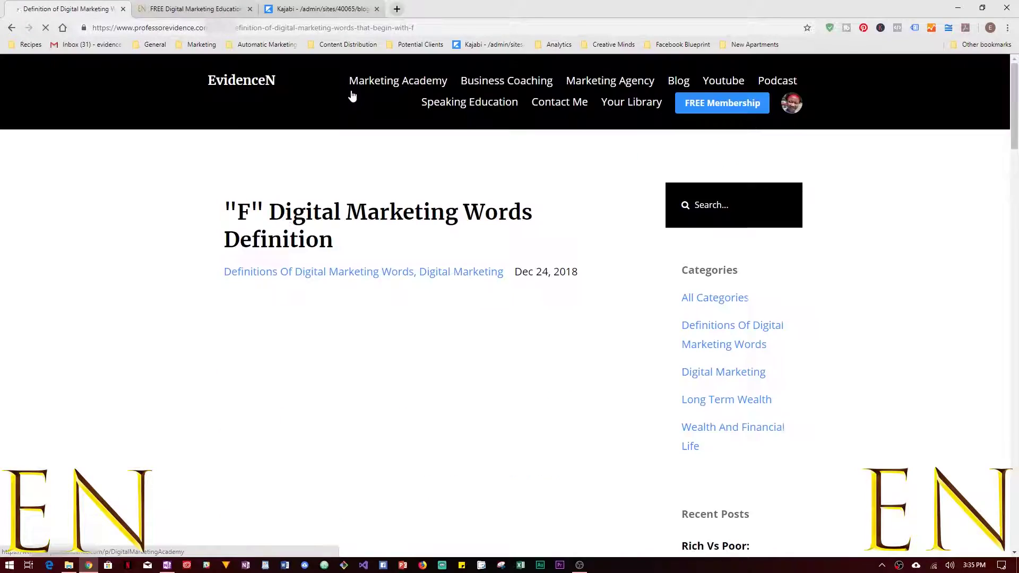
scroll(690, 260, "down", 4)
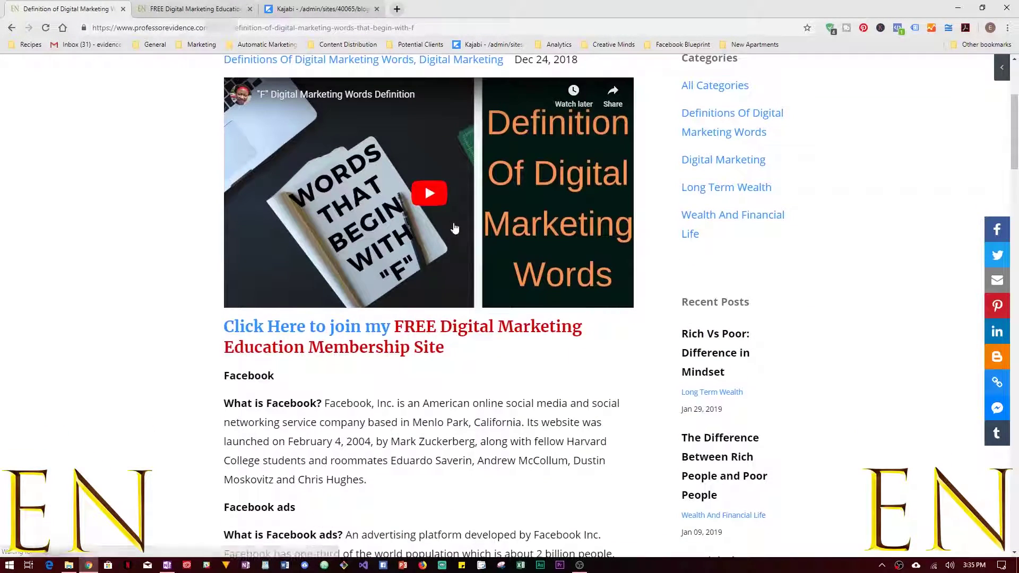
scroll(827, 334, "up", 4)
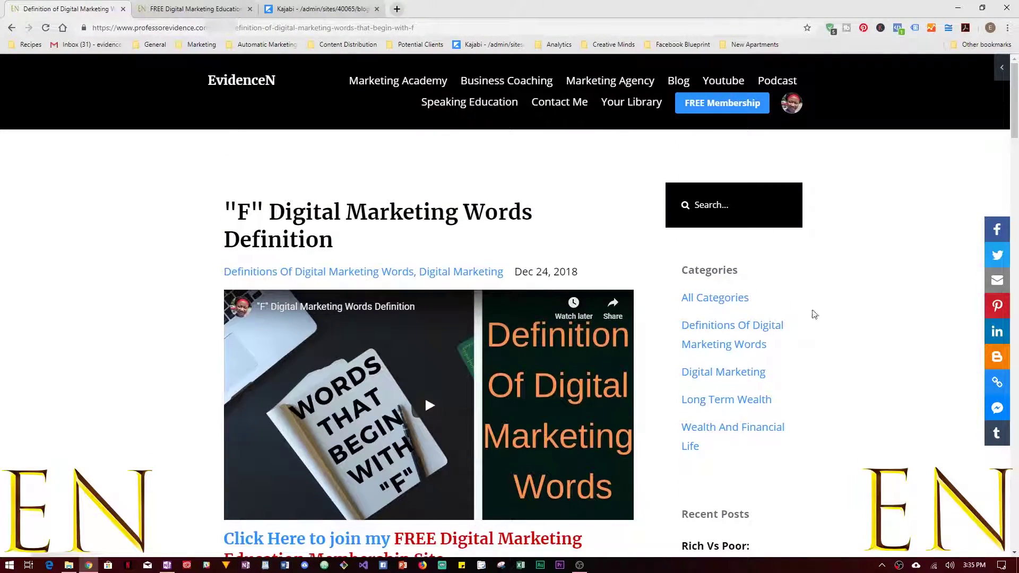
key("alt+Left")
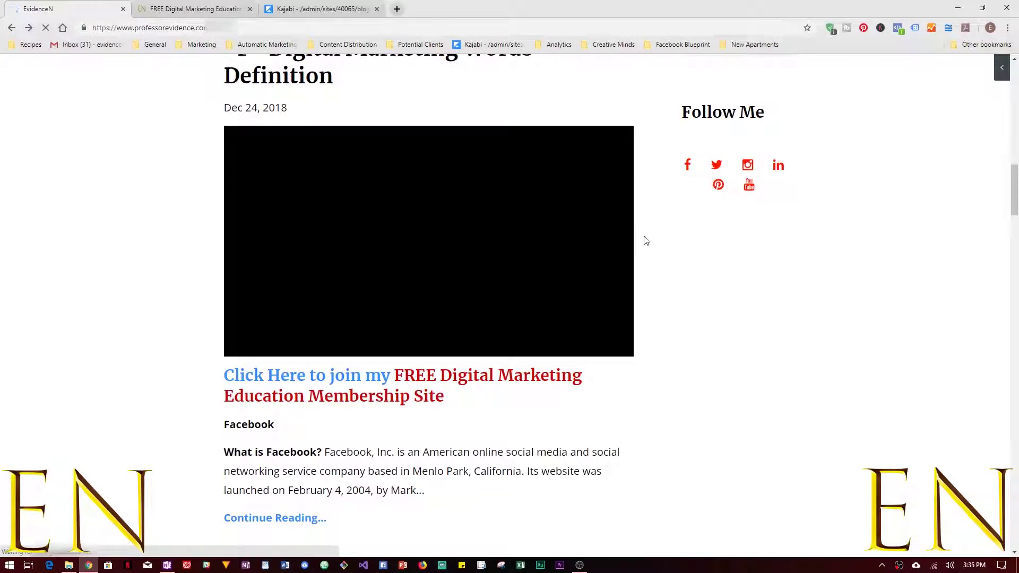
scroll(645, 240, "up", 14)
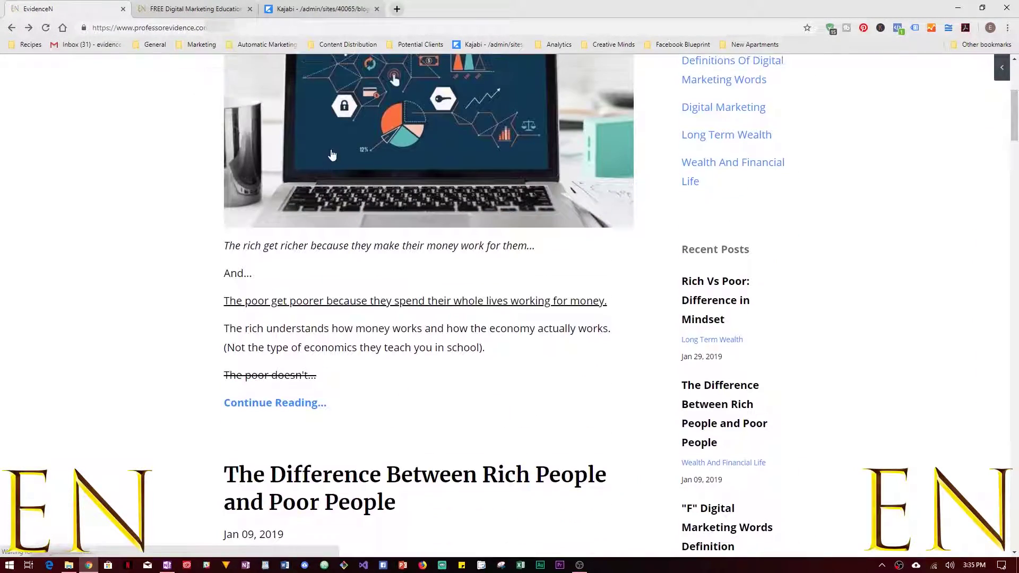
scroll(331, 154, "up", 5)
Set the recent "ANALYTICS" chalkboard image as the post's SEO page image, cropped to its lower edge, and save the post.
left_click(317, 8)
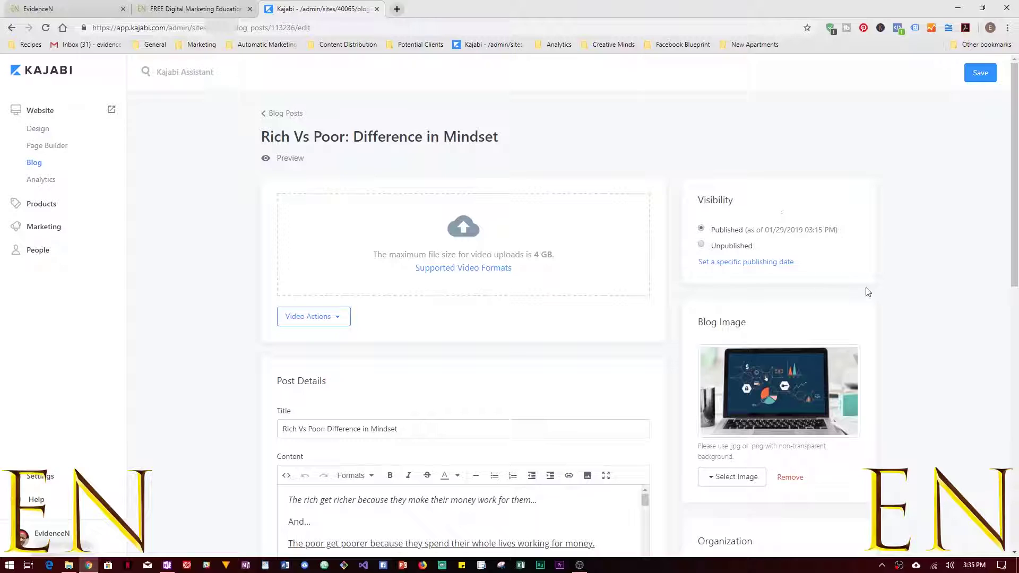
scroll(961, 444, "down", 11)
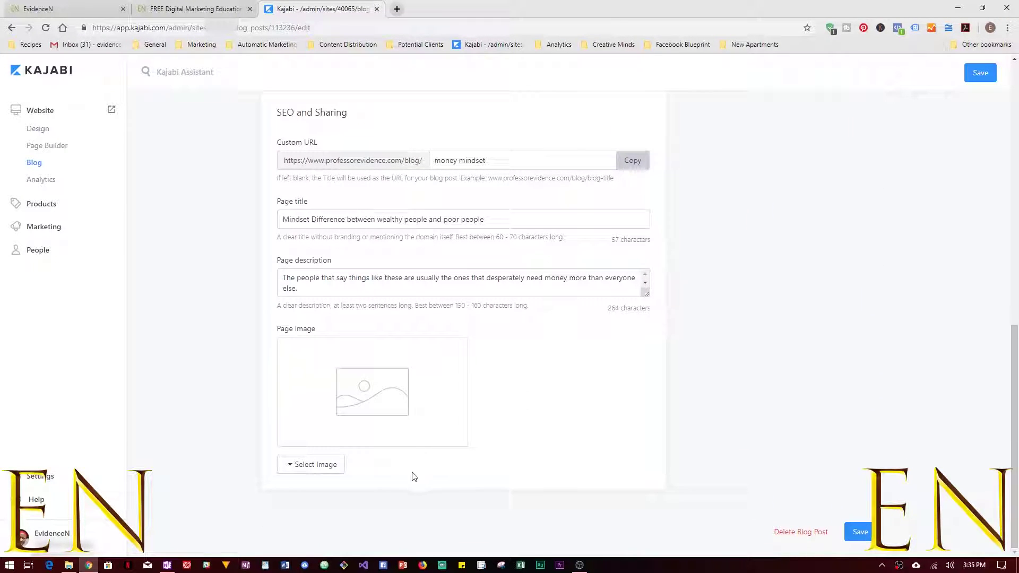
left_click(318, 465)
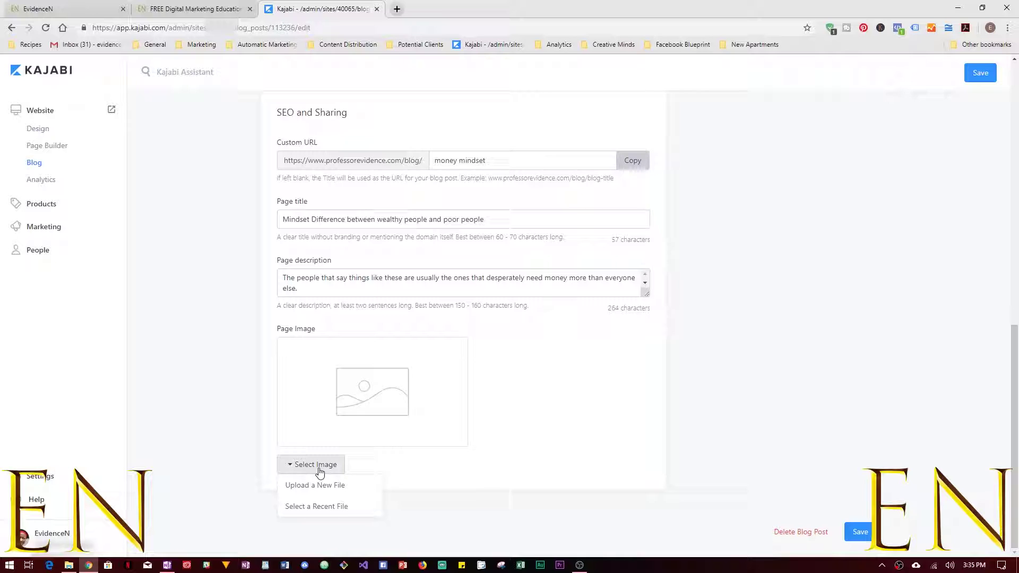
left_click(312, 507)
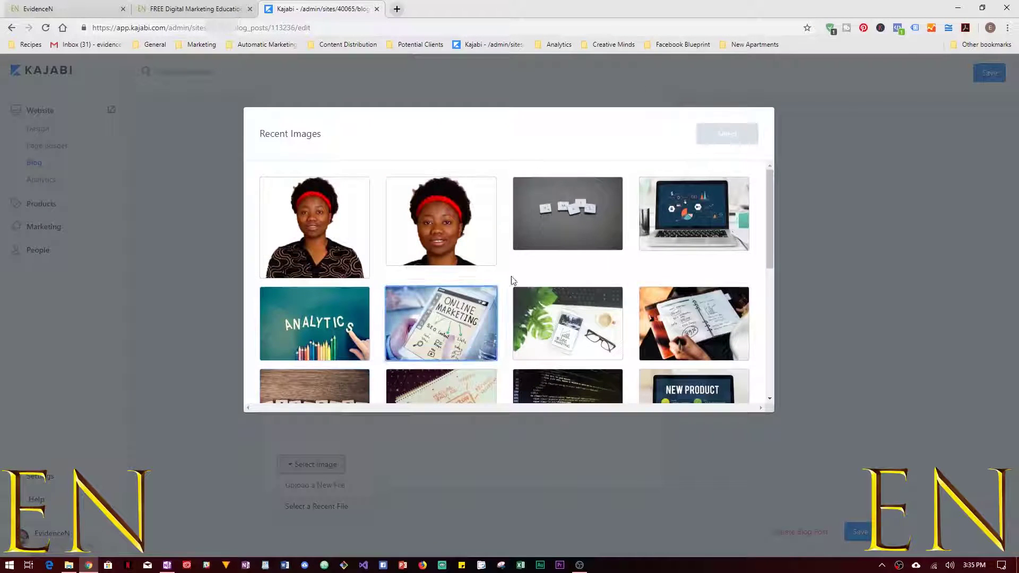
left_click(336, 310)
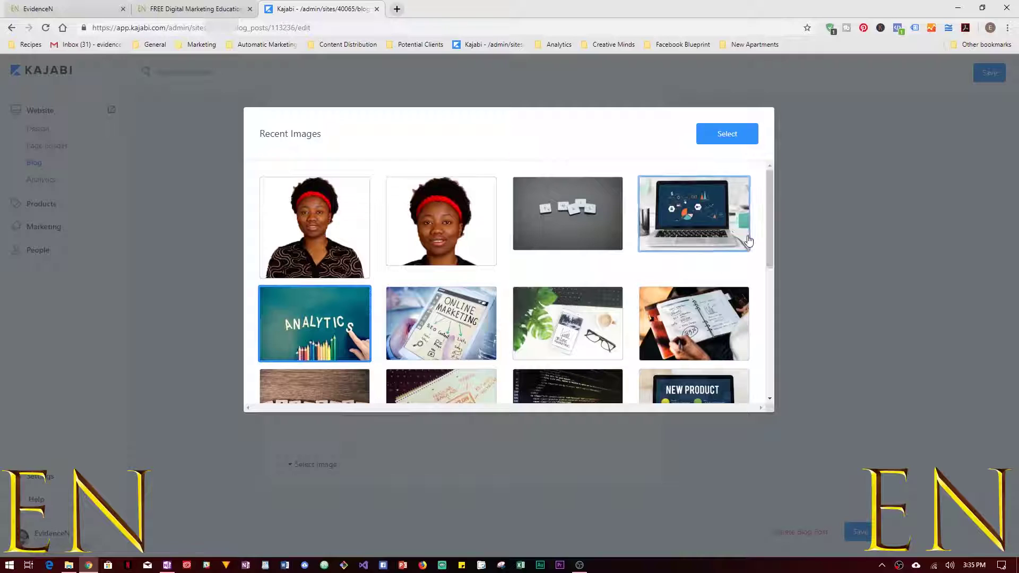
left_click(726, 137)
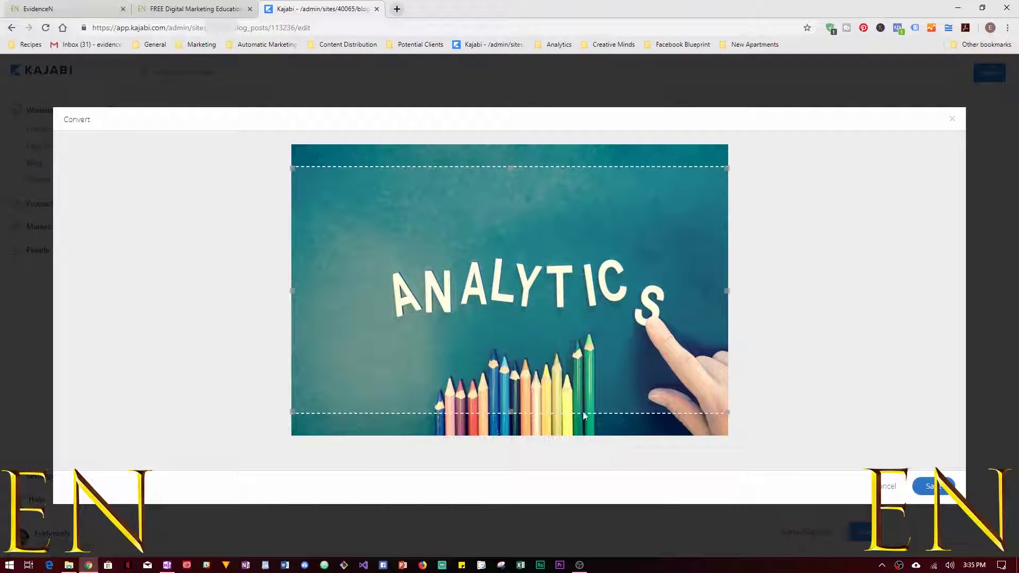
left_click_drag(582, 411, 582, 434)
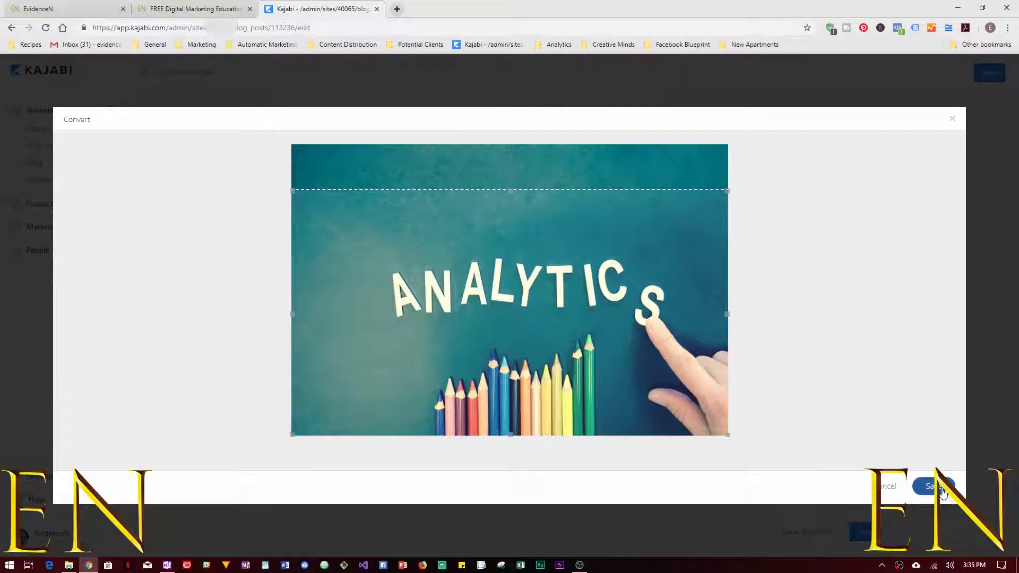
left_click(942, 492)
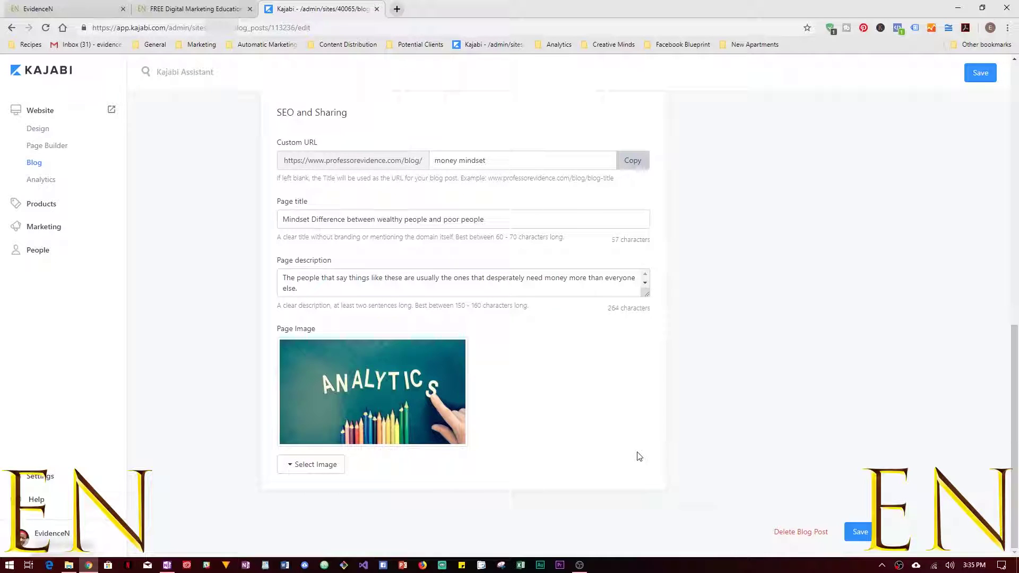
left_click(857, 532)
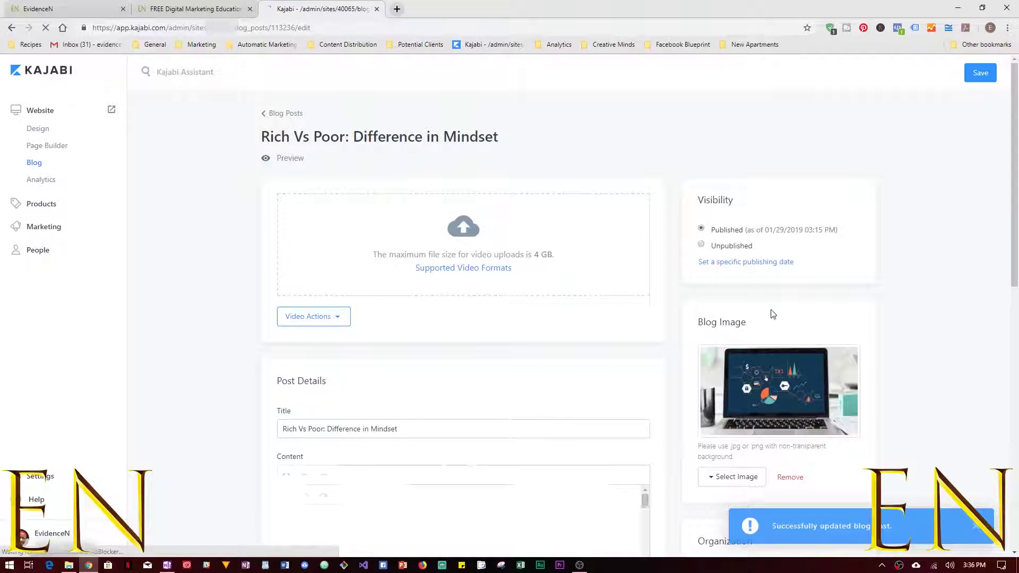
Reload the live blog listing and compare the post's displayed image with the page image in its SEO and Sharing settings.
left_click(164, 5)
left_click(85, 8)
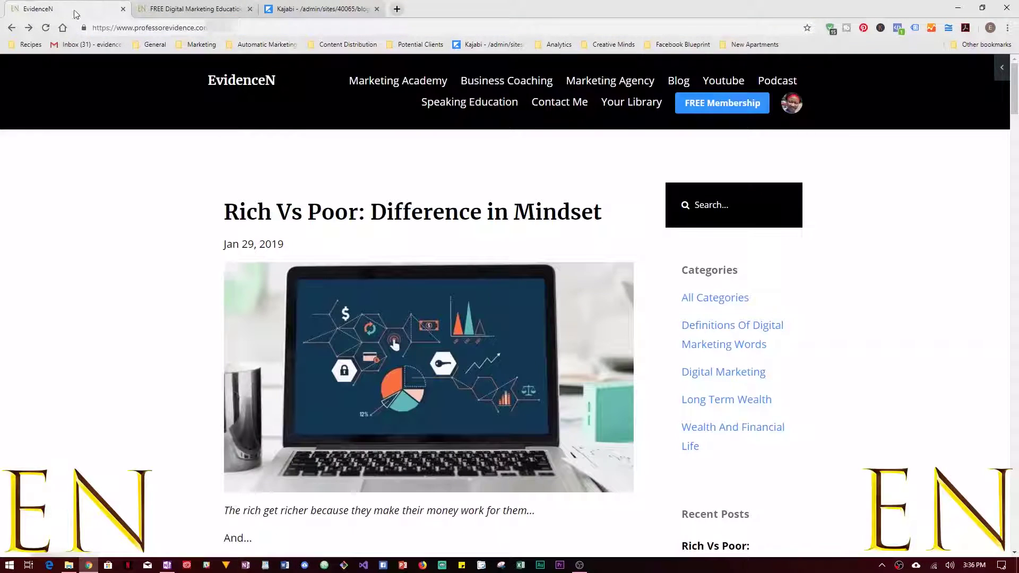
left_click(46, 29)
left_click(365, 15)
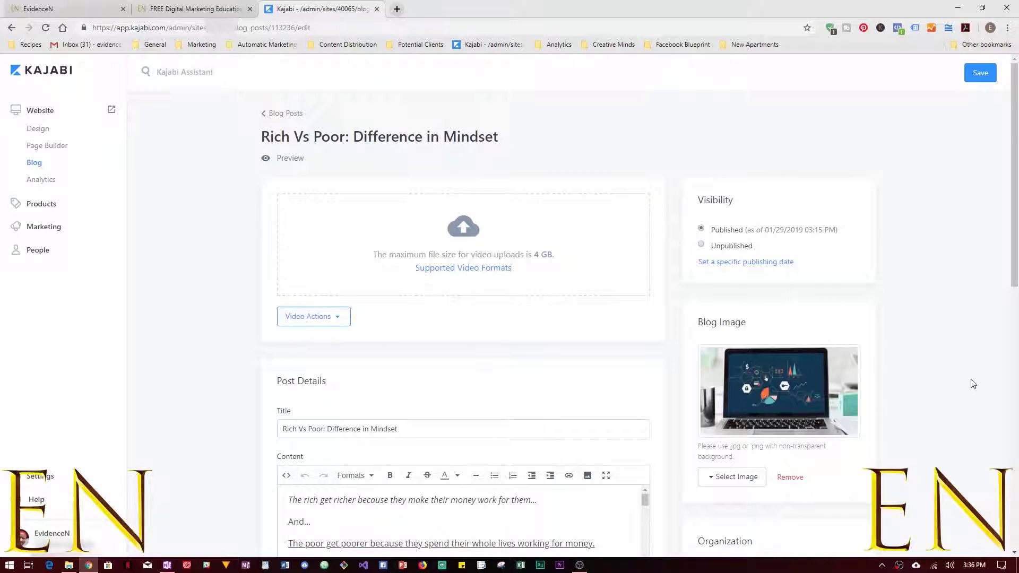
scroll(972, 383, "down", 10)
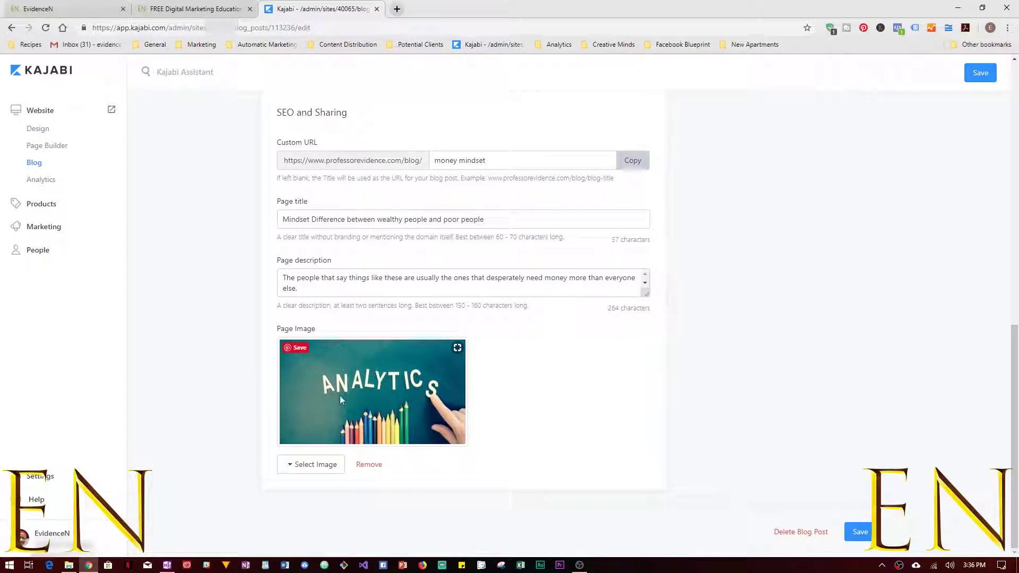
left_click(112, 5)
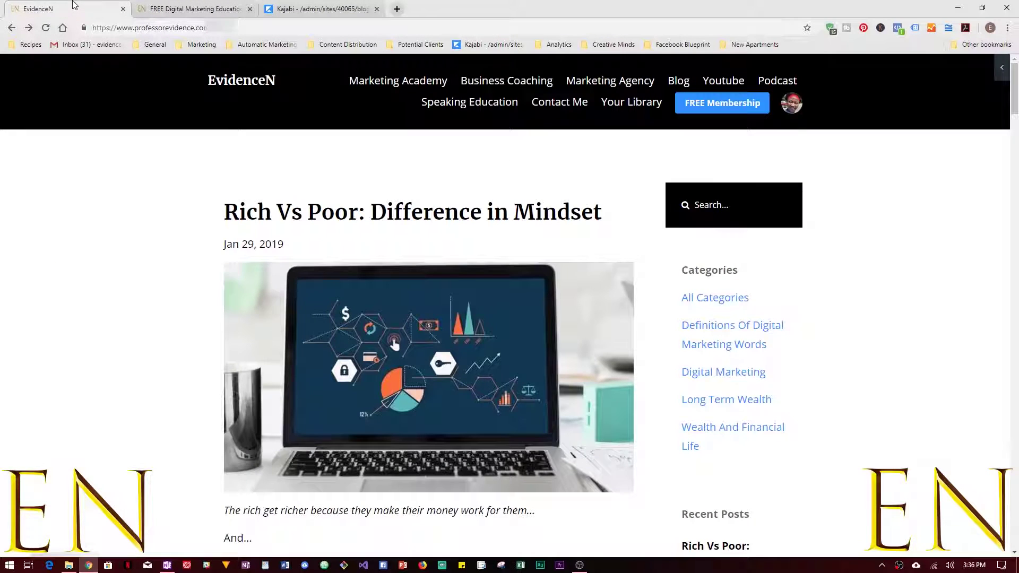
Open the live "Rich Vs Poor: Difference in Mindset" post and examine it from its image down to the comment section.
scroll(757, 421, "down", 7)
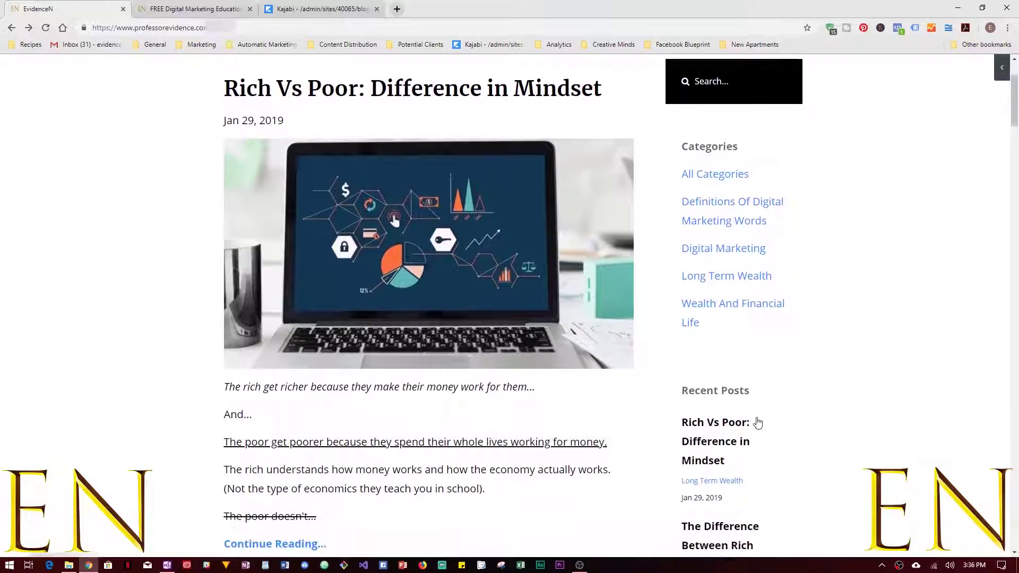
scroll(764, 423, "up", 5)
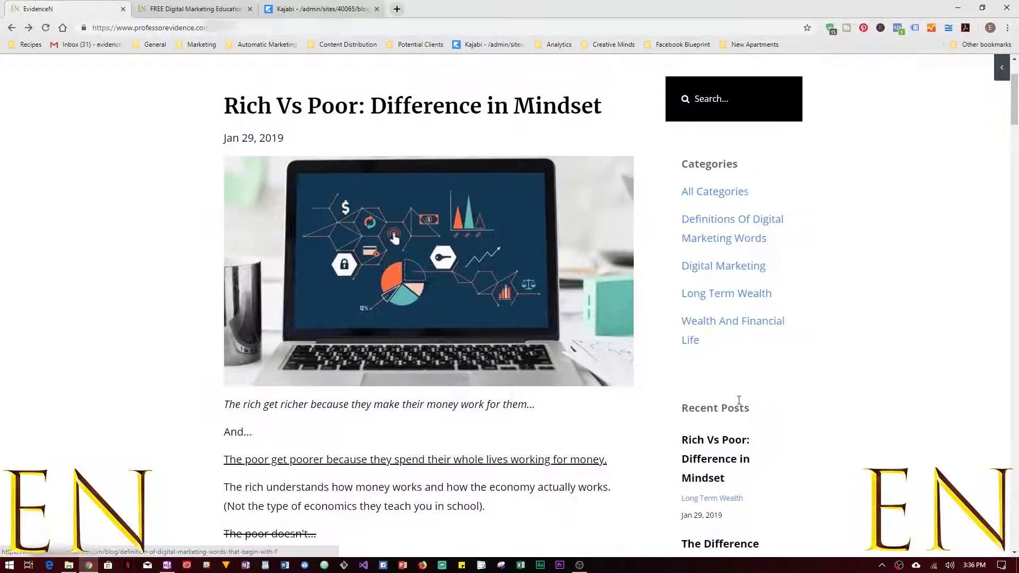
left_click(321, 114)
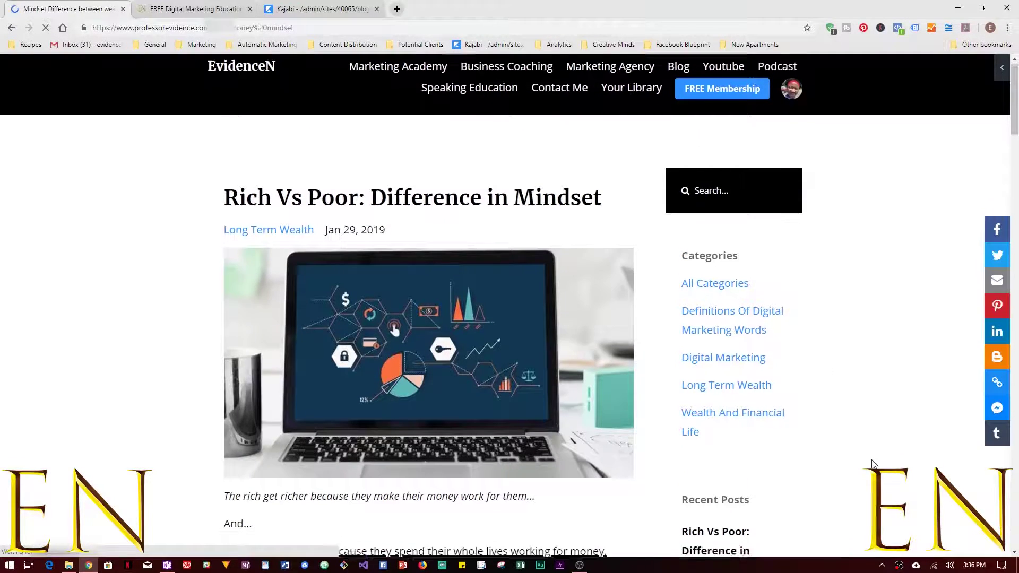
scroll(489, 220, "down", 2)
scroll(424, 403, "down", 1)
scroll(425, 403, "down", 20)
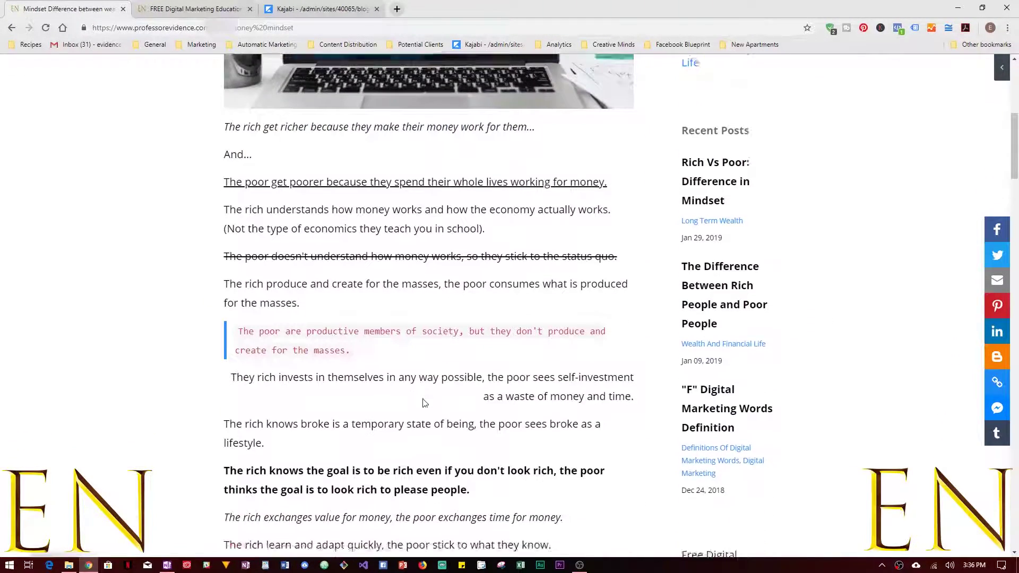
scroll(425, 401, "down", 20)
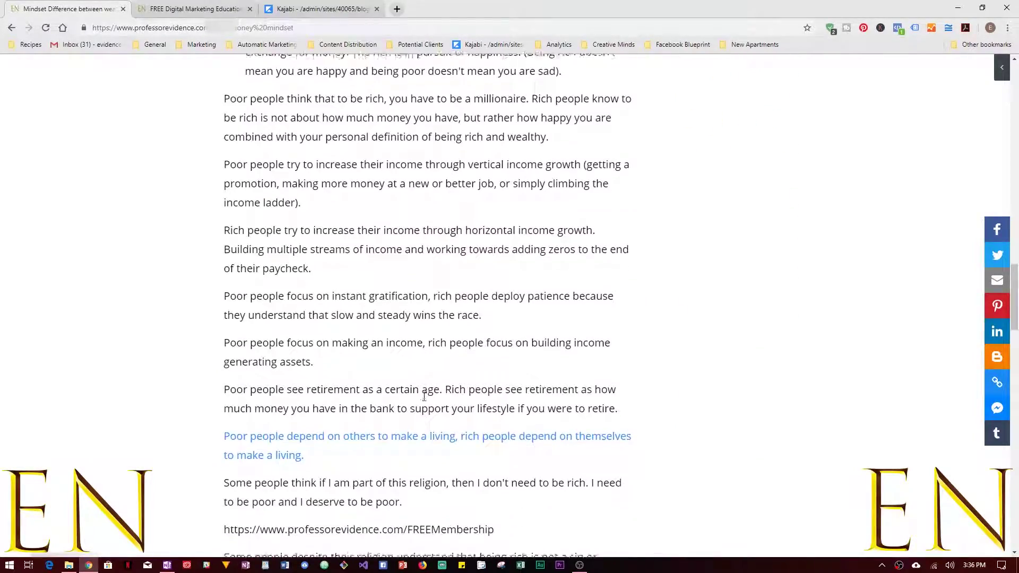
scroll(425, 402, "down", 10)
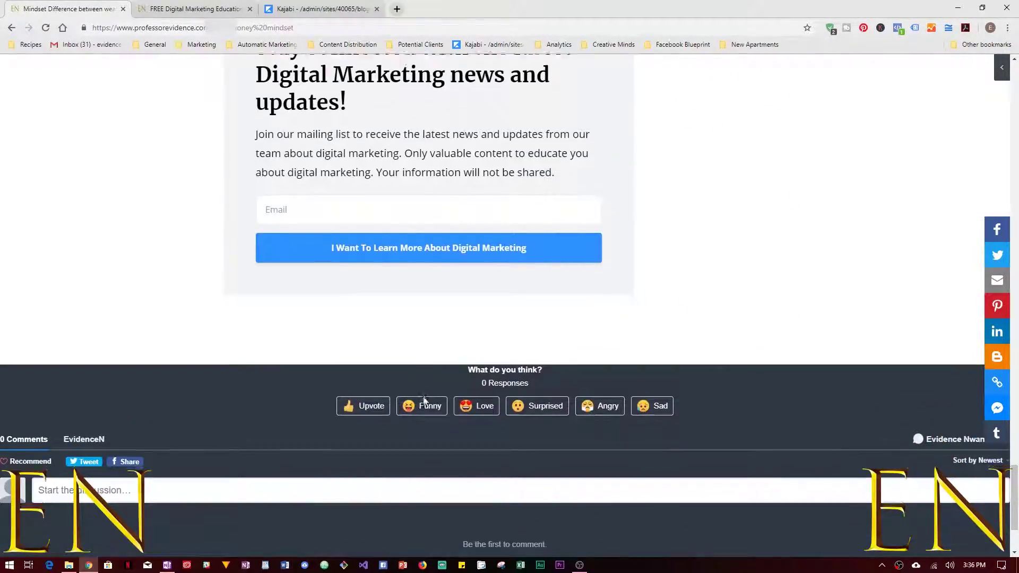
Remove the page image from the post's SEO and Sharing settings and save the post.
left_click(252, 15)
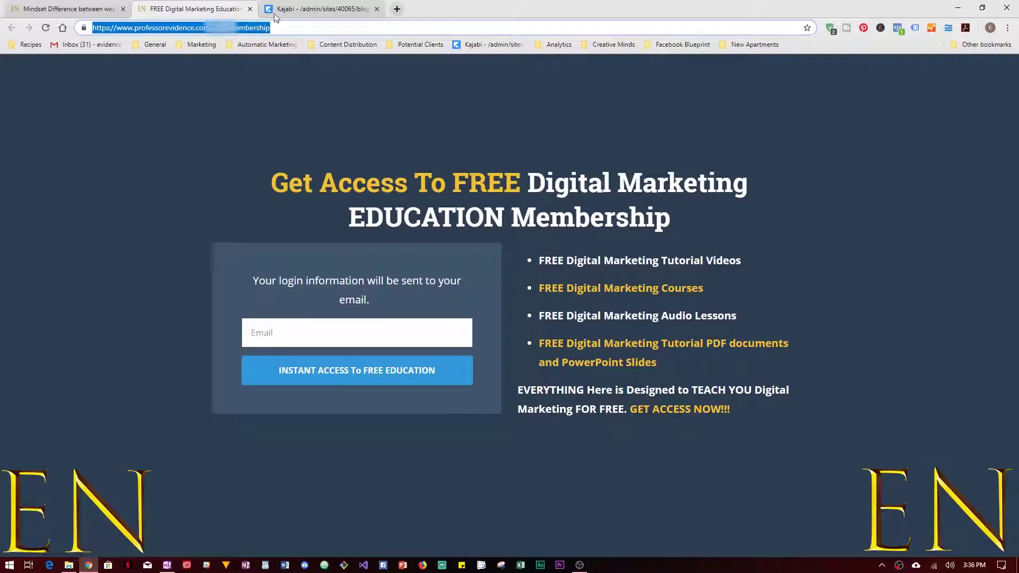
left_click(320, 9)
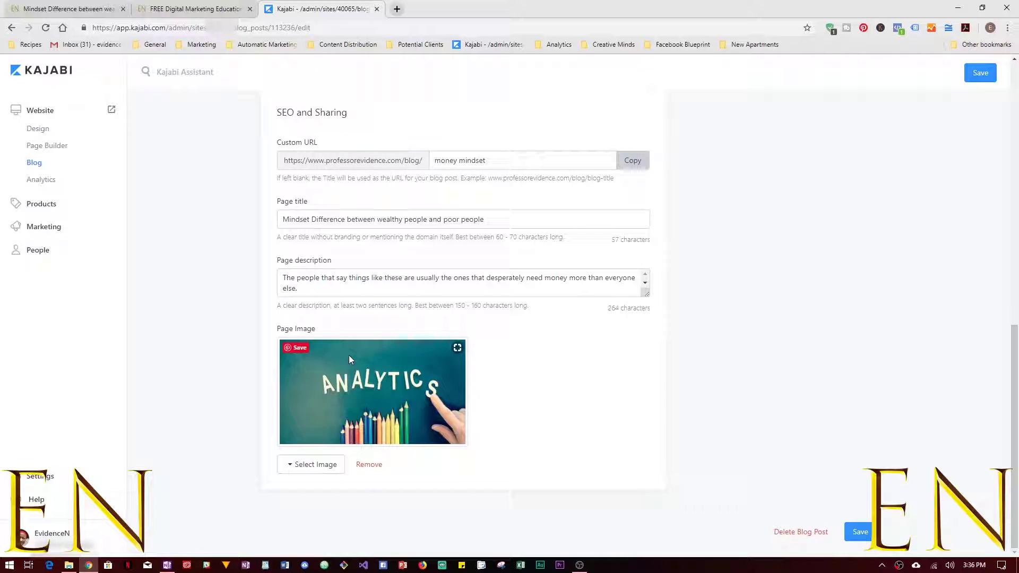
scroll(867, 441, "up", 12)
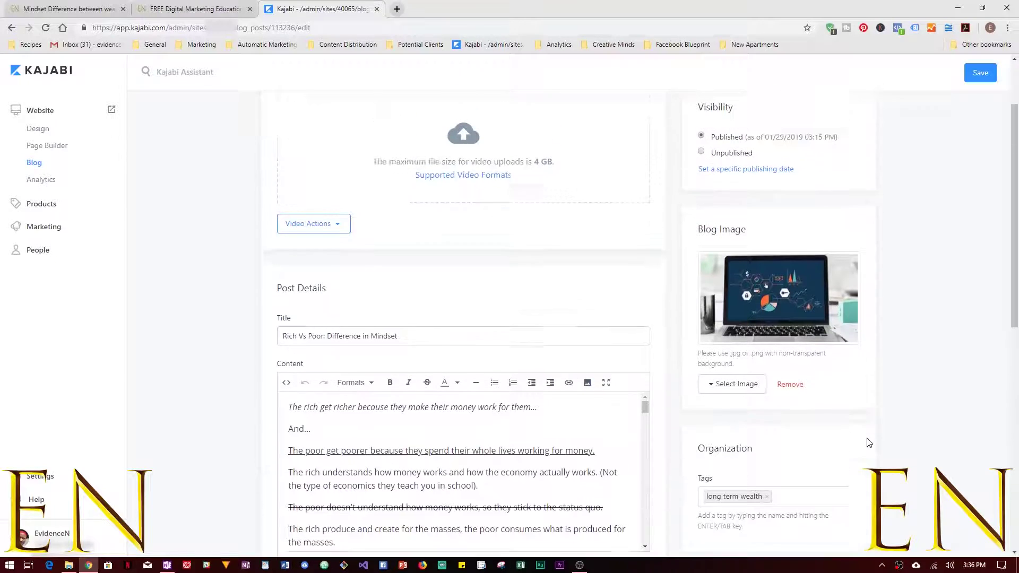
scroll(868, 441, "up", 1)
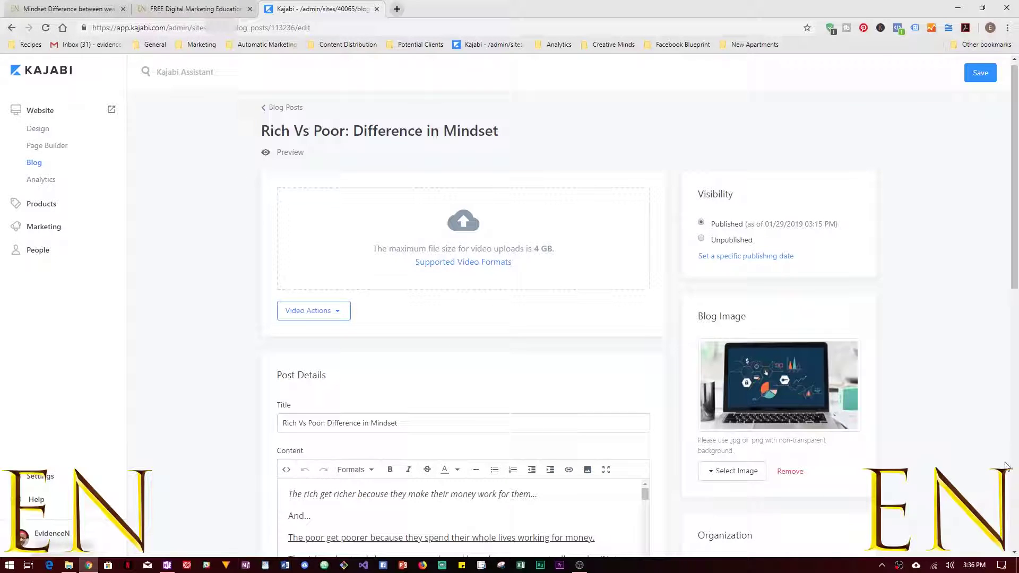
scroll(1008, 465, "down", 15)
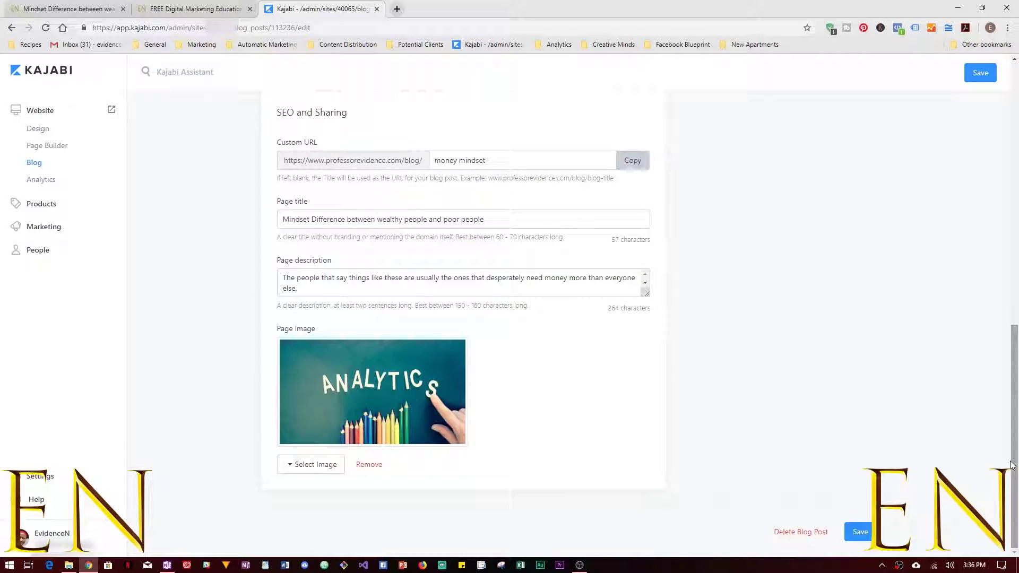
left_click(363, 465)
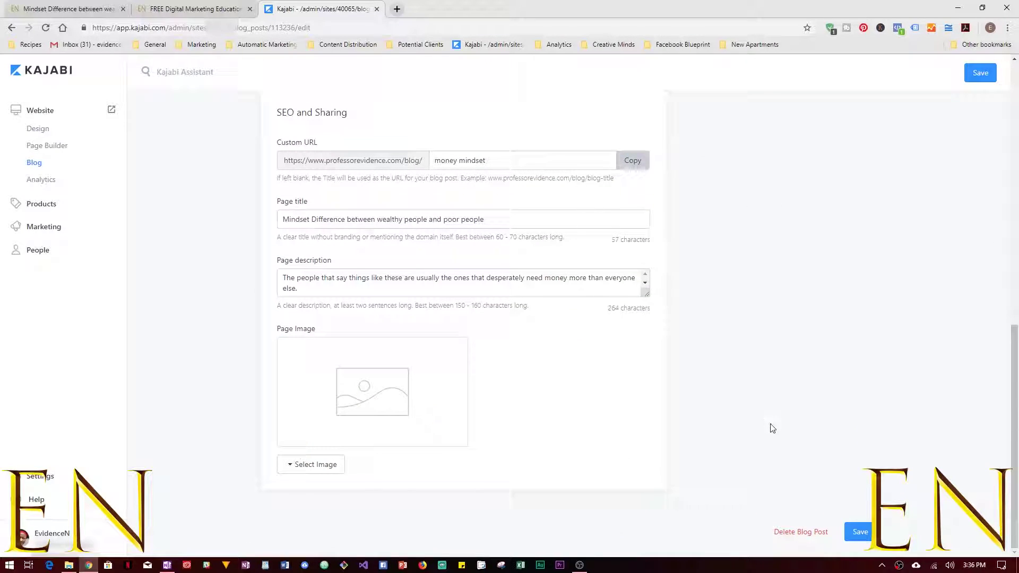
left_click(854, 531)
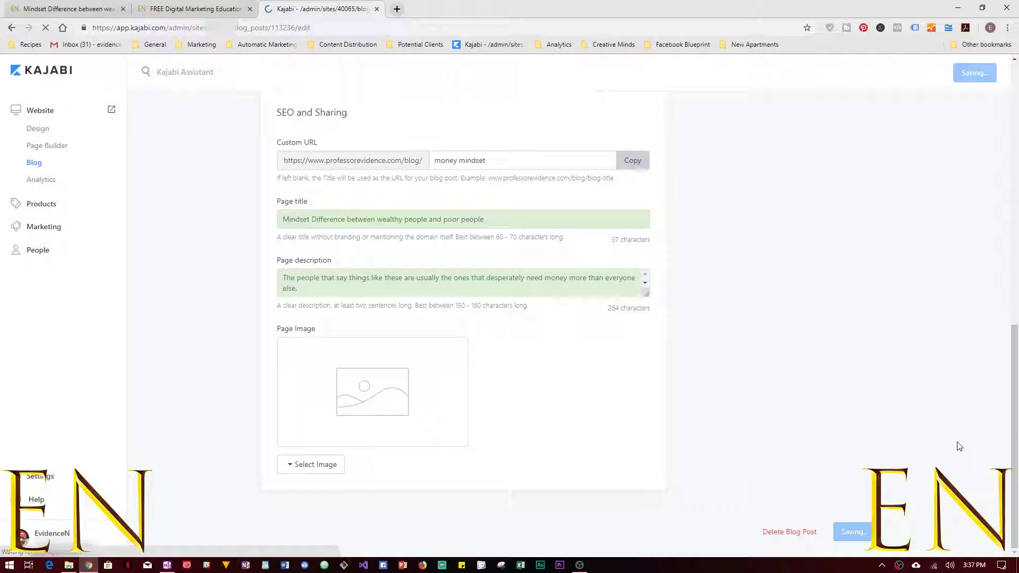
scroll(955, 443, "down", 2)
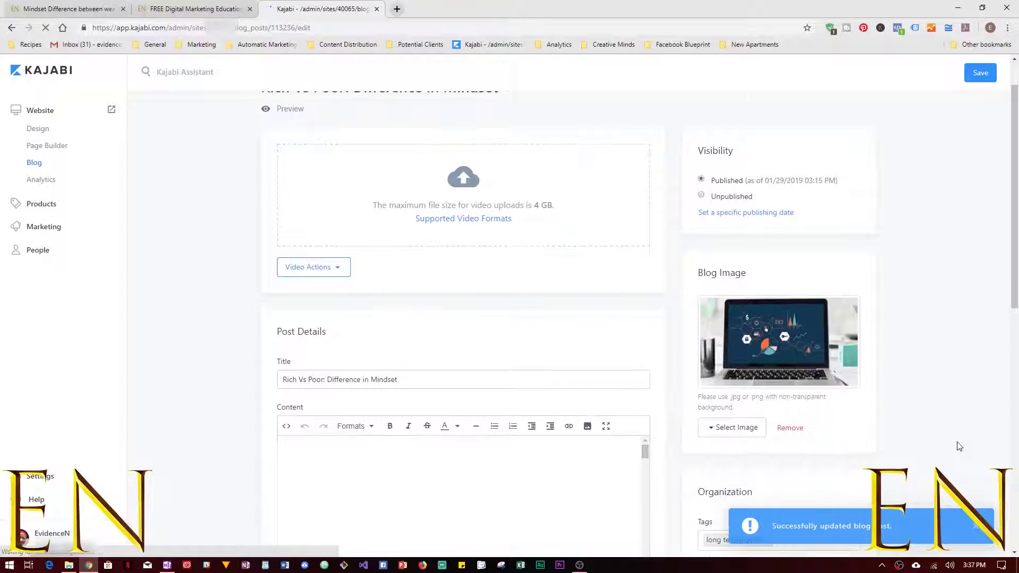
Return to the beginning of the live "Rich Vs Poor: Difference in Mindset" post and examine its image.
left_click(69, 9)
scroll(394, 258, "up", 6)
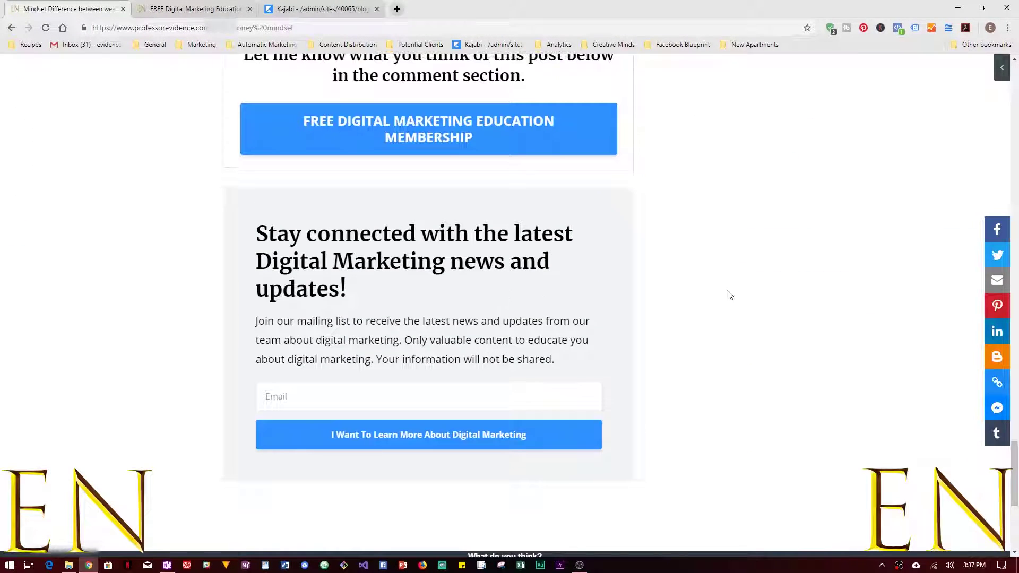
left_click_drag(1015, 454, 1002, 104)
Remove the blog image from the "Rich Vs Poor: Difference in Mindset" post and save the post.
left_click(185, 7)
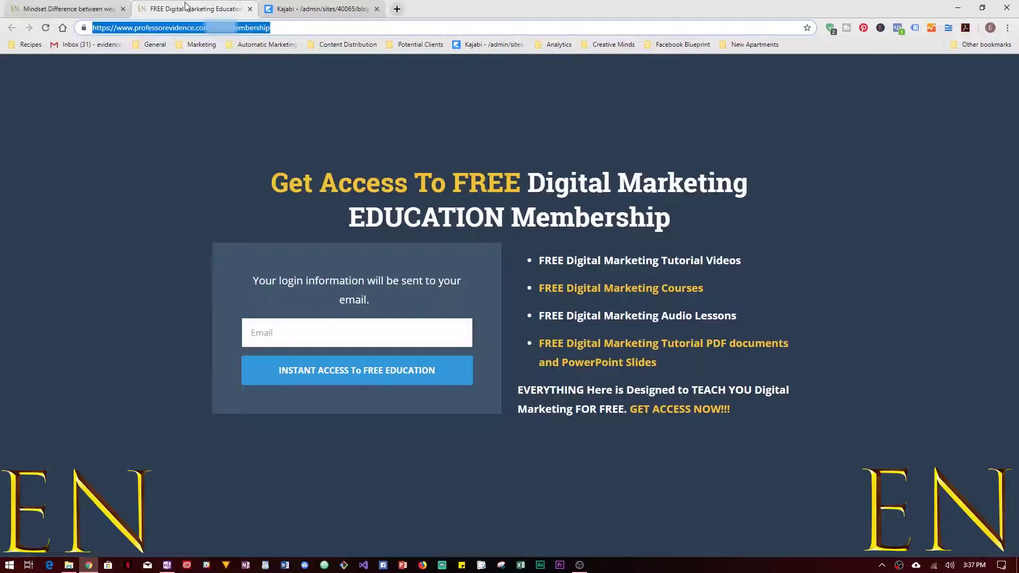
left_click(318, 8)
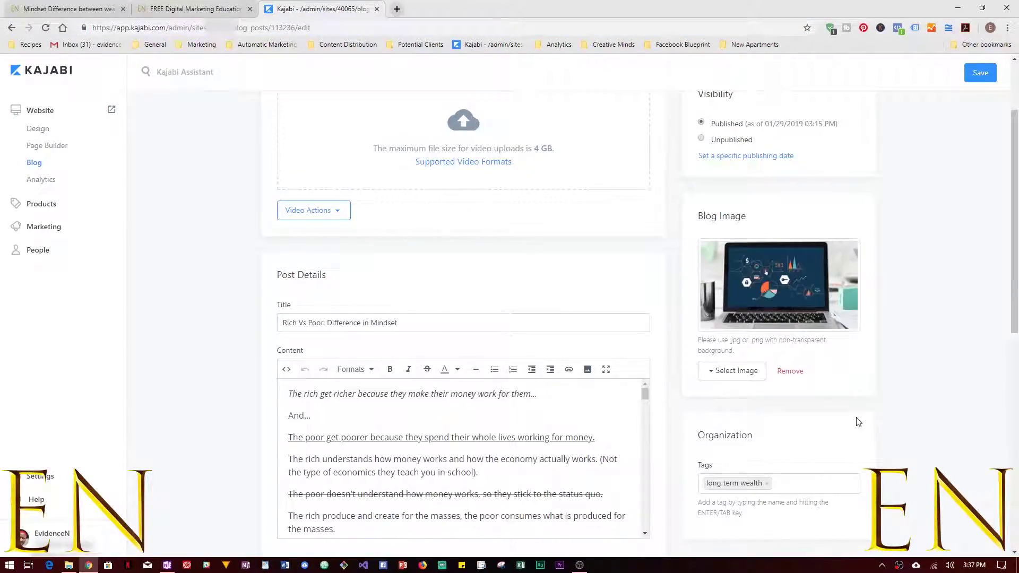
left_click(795, 374)
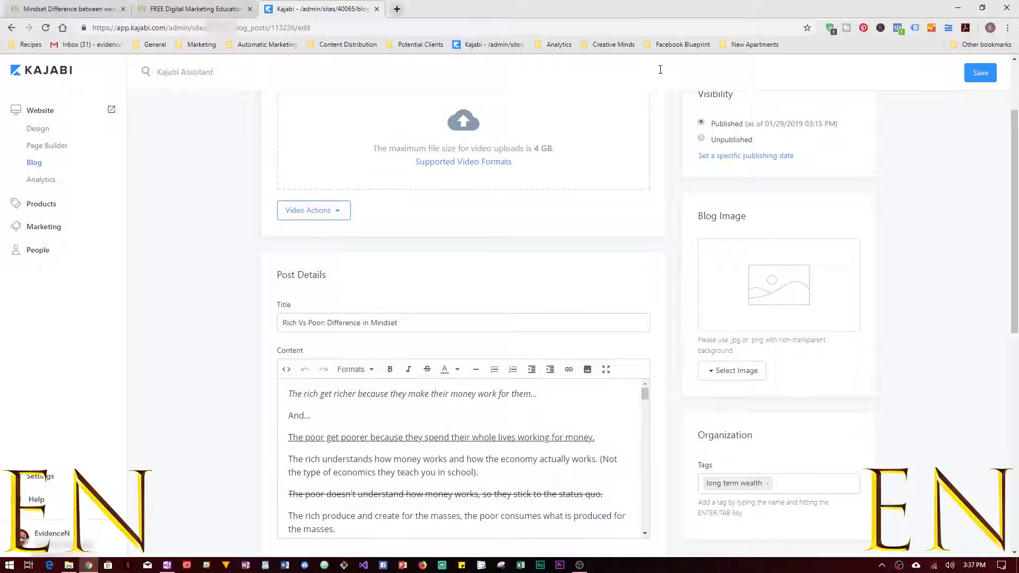
left_click(980, 74)
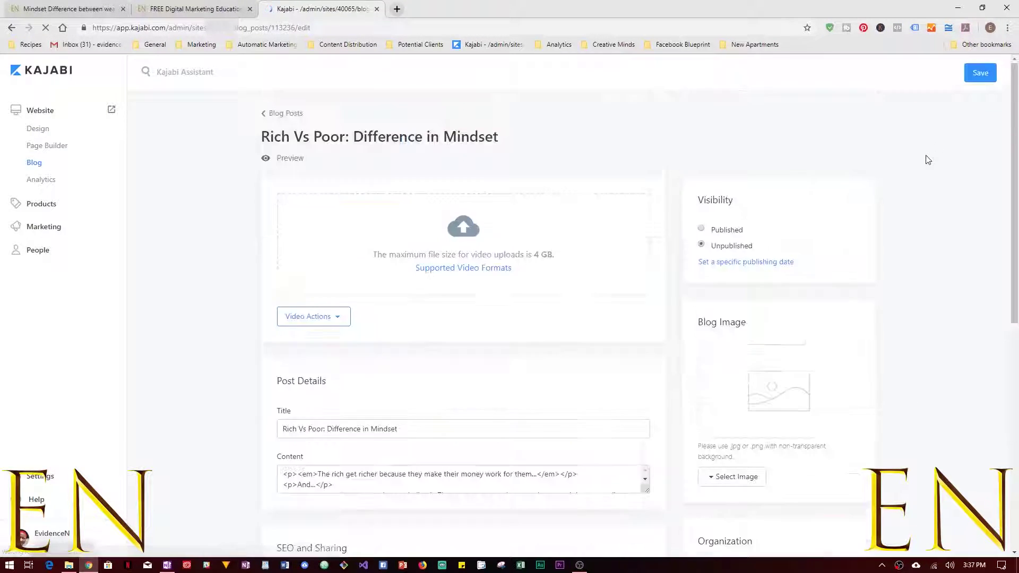
Reload the live post and compare its header area with the page image and blog image settings in the post editor.
left_click(10, 5)
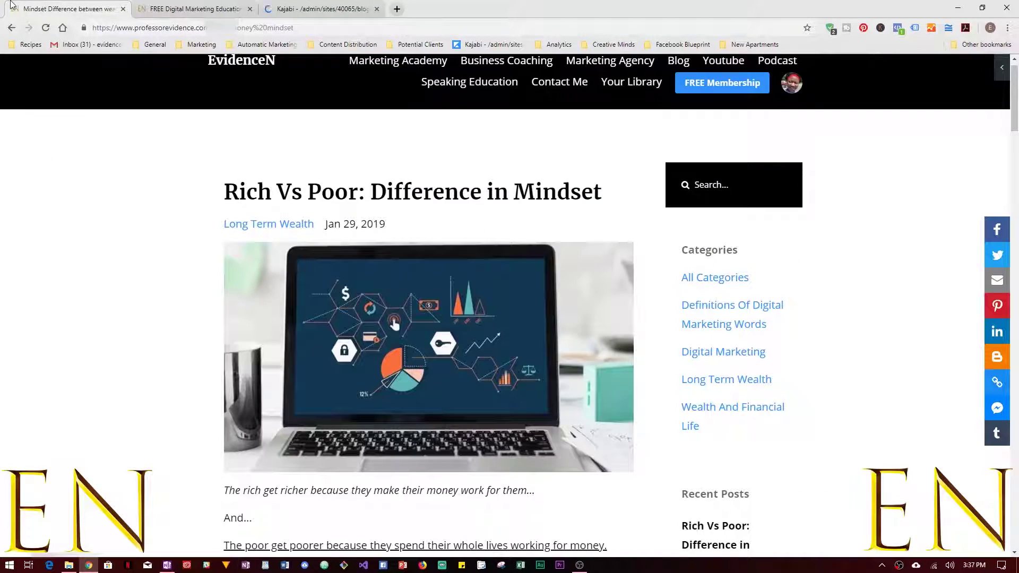
left_click(47, 28)
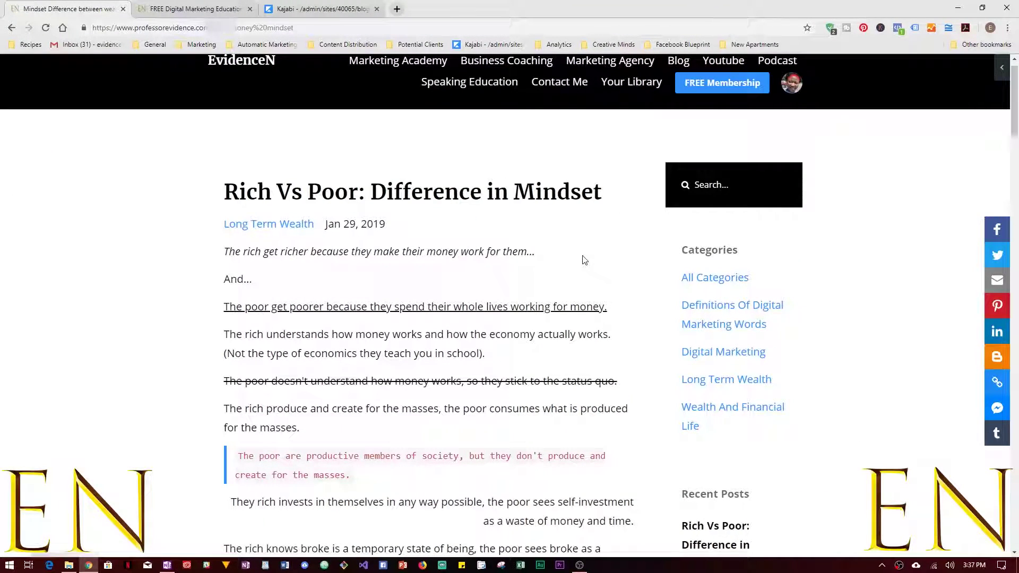
left_click(319, 9)
scroll(467, 415, "down", 7)
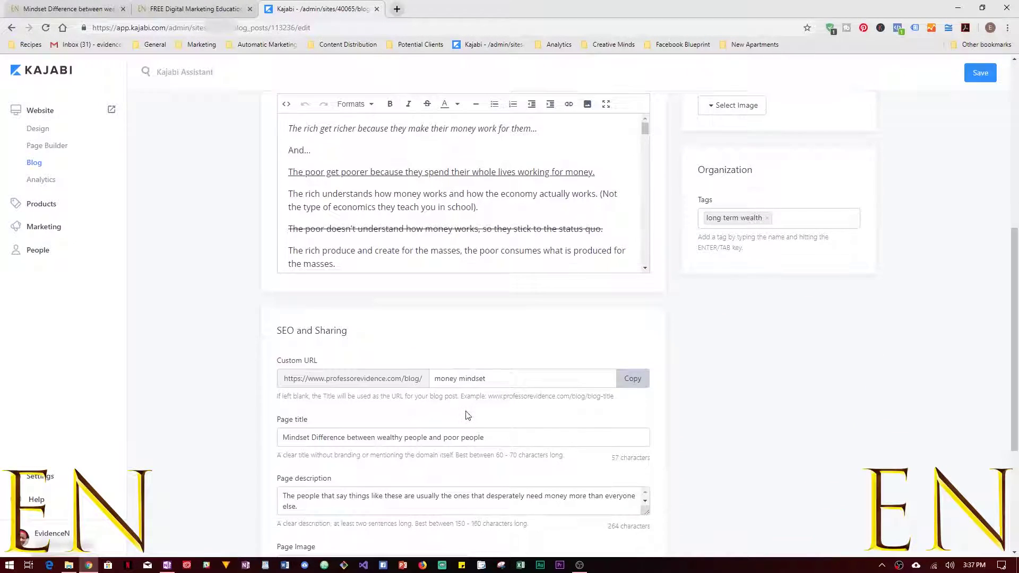
scroll(729, 415, "down", 5)
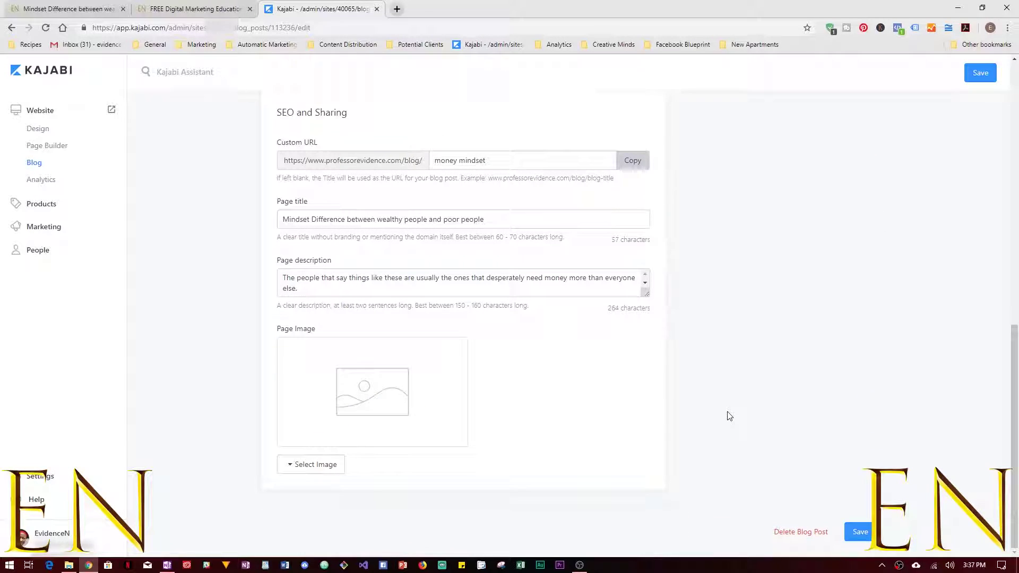
scroll(729, 416, "up", 11)
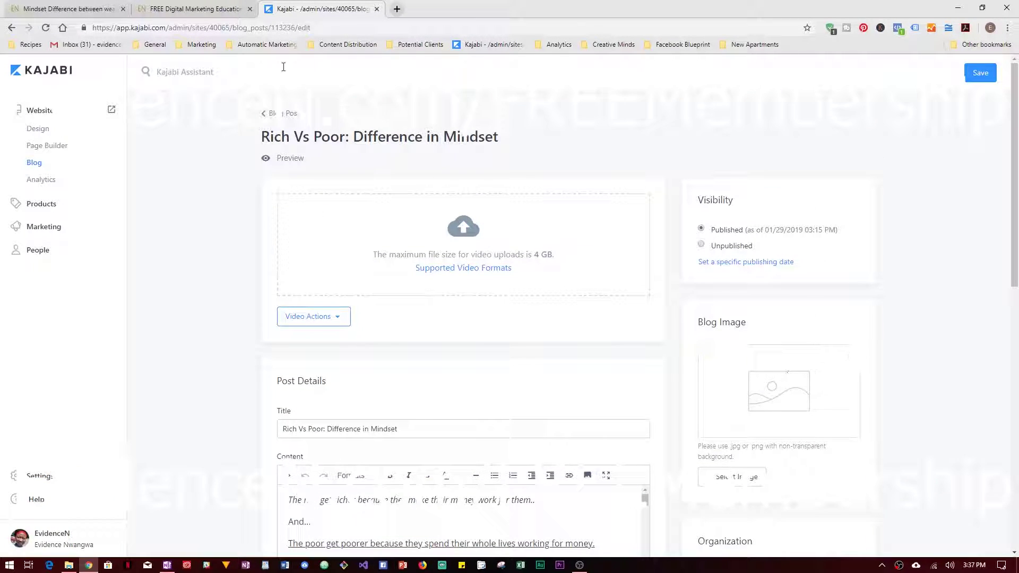
View the free digital marketing education membership page and the site's home page.
left_click(164, 6)
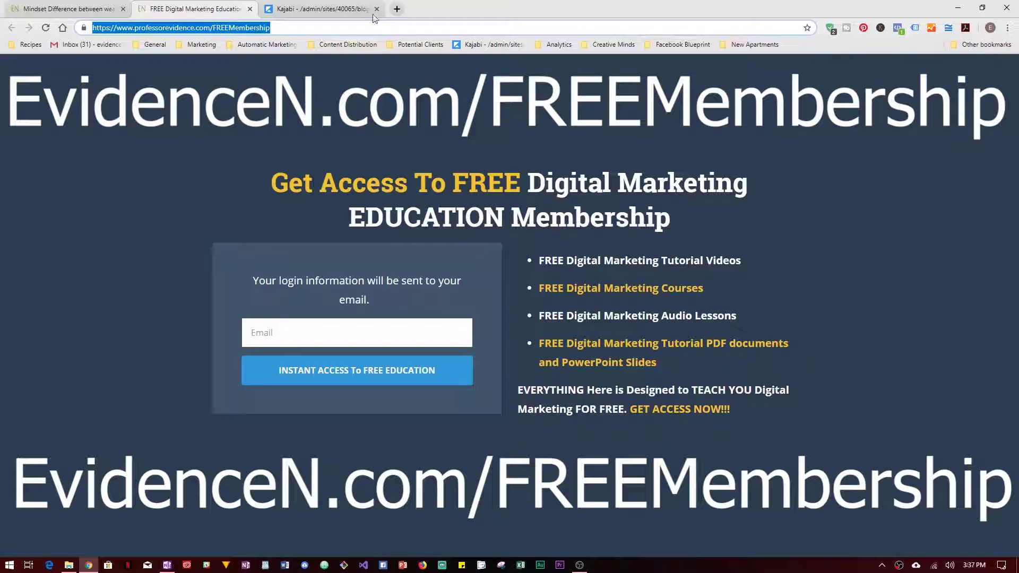
left_click(80, 9)
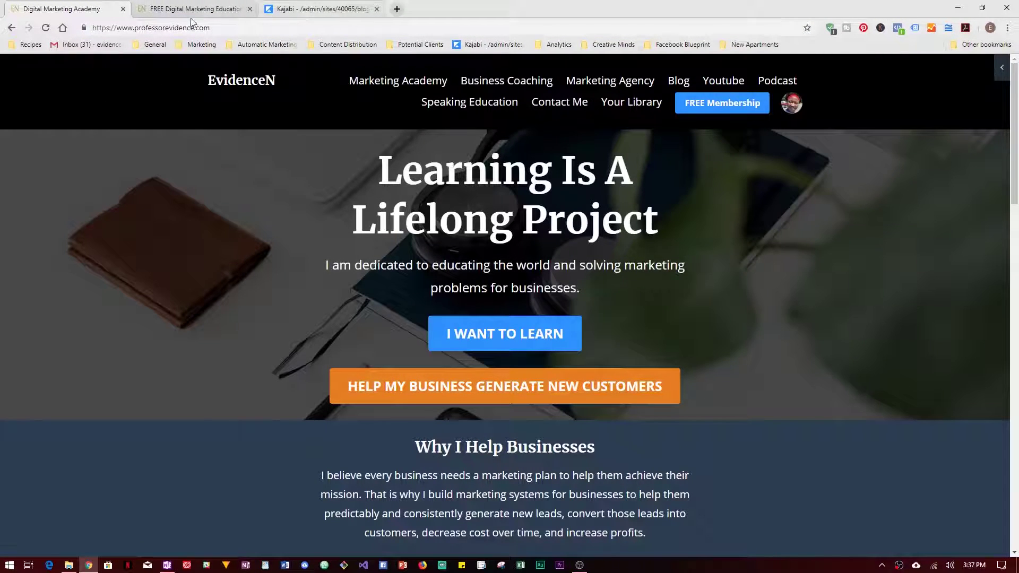
left_click(193, 9)
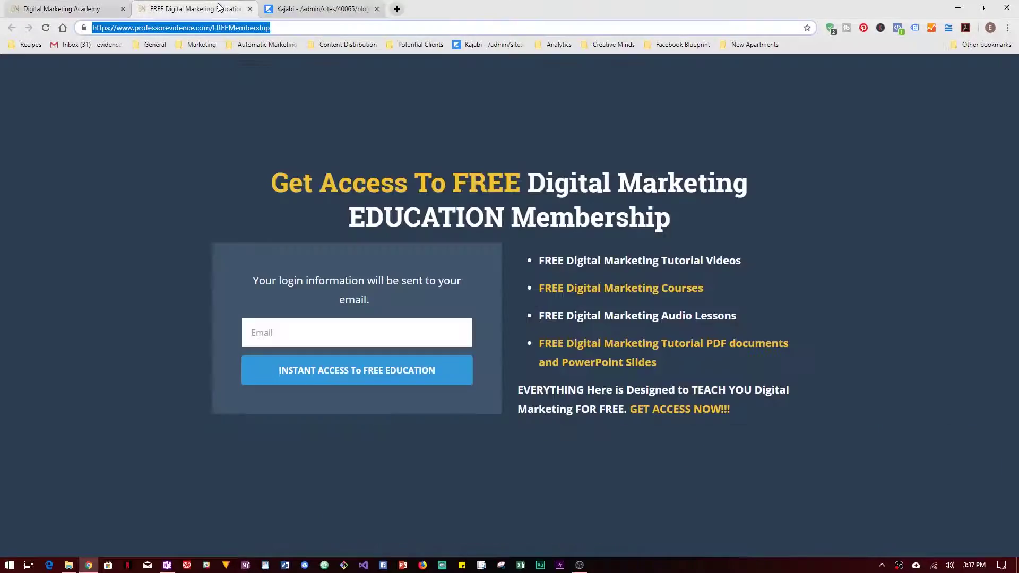
Open evidencen.com in a new browser tab, close that tab, and return to the free membership page.
left_click(398, 10)
type("evidencen.com")
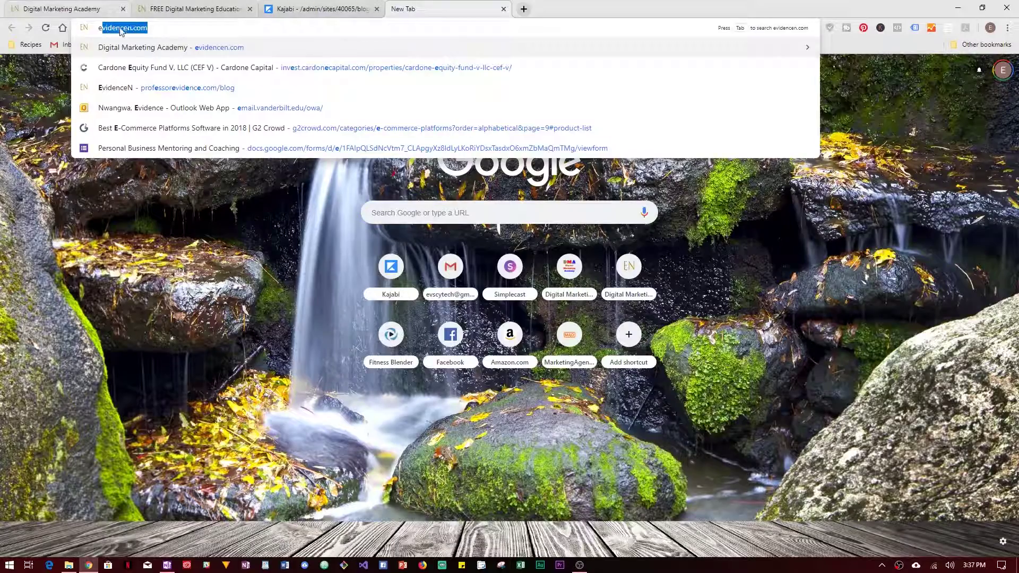
key("Return")
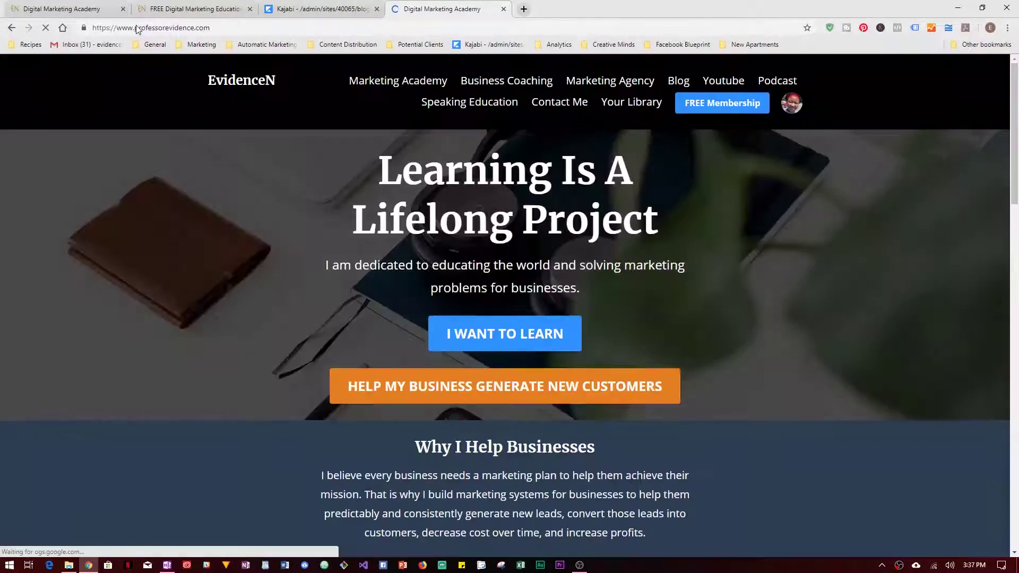
left_click(503, 9)
left_click(57, 8)
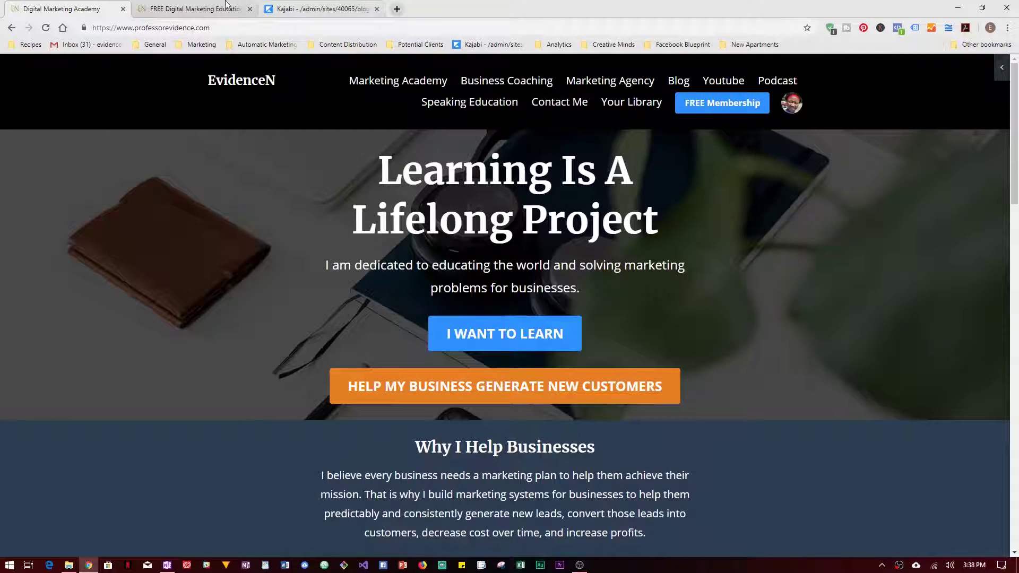
key("ctrl+Tab")
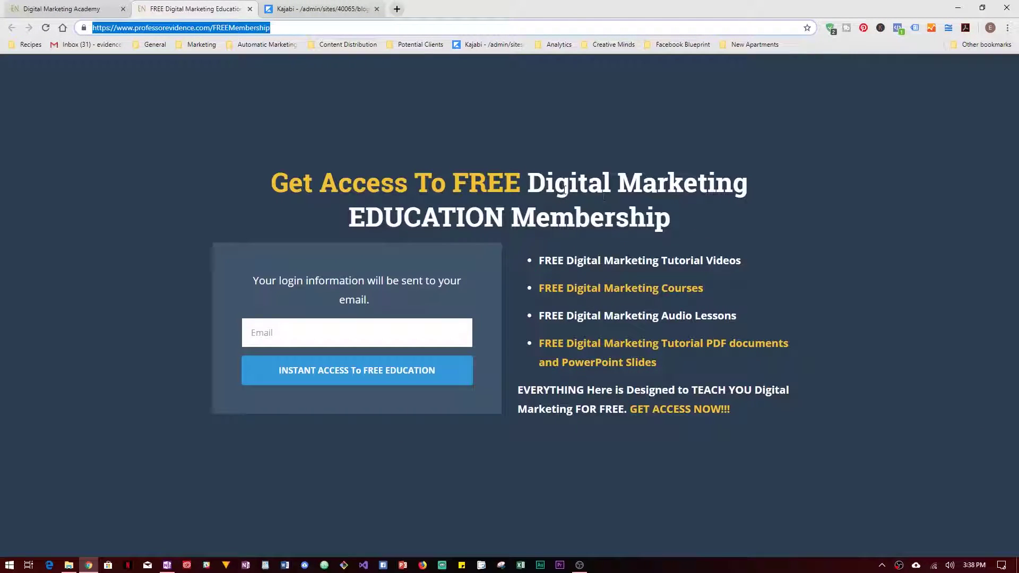